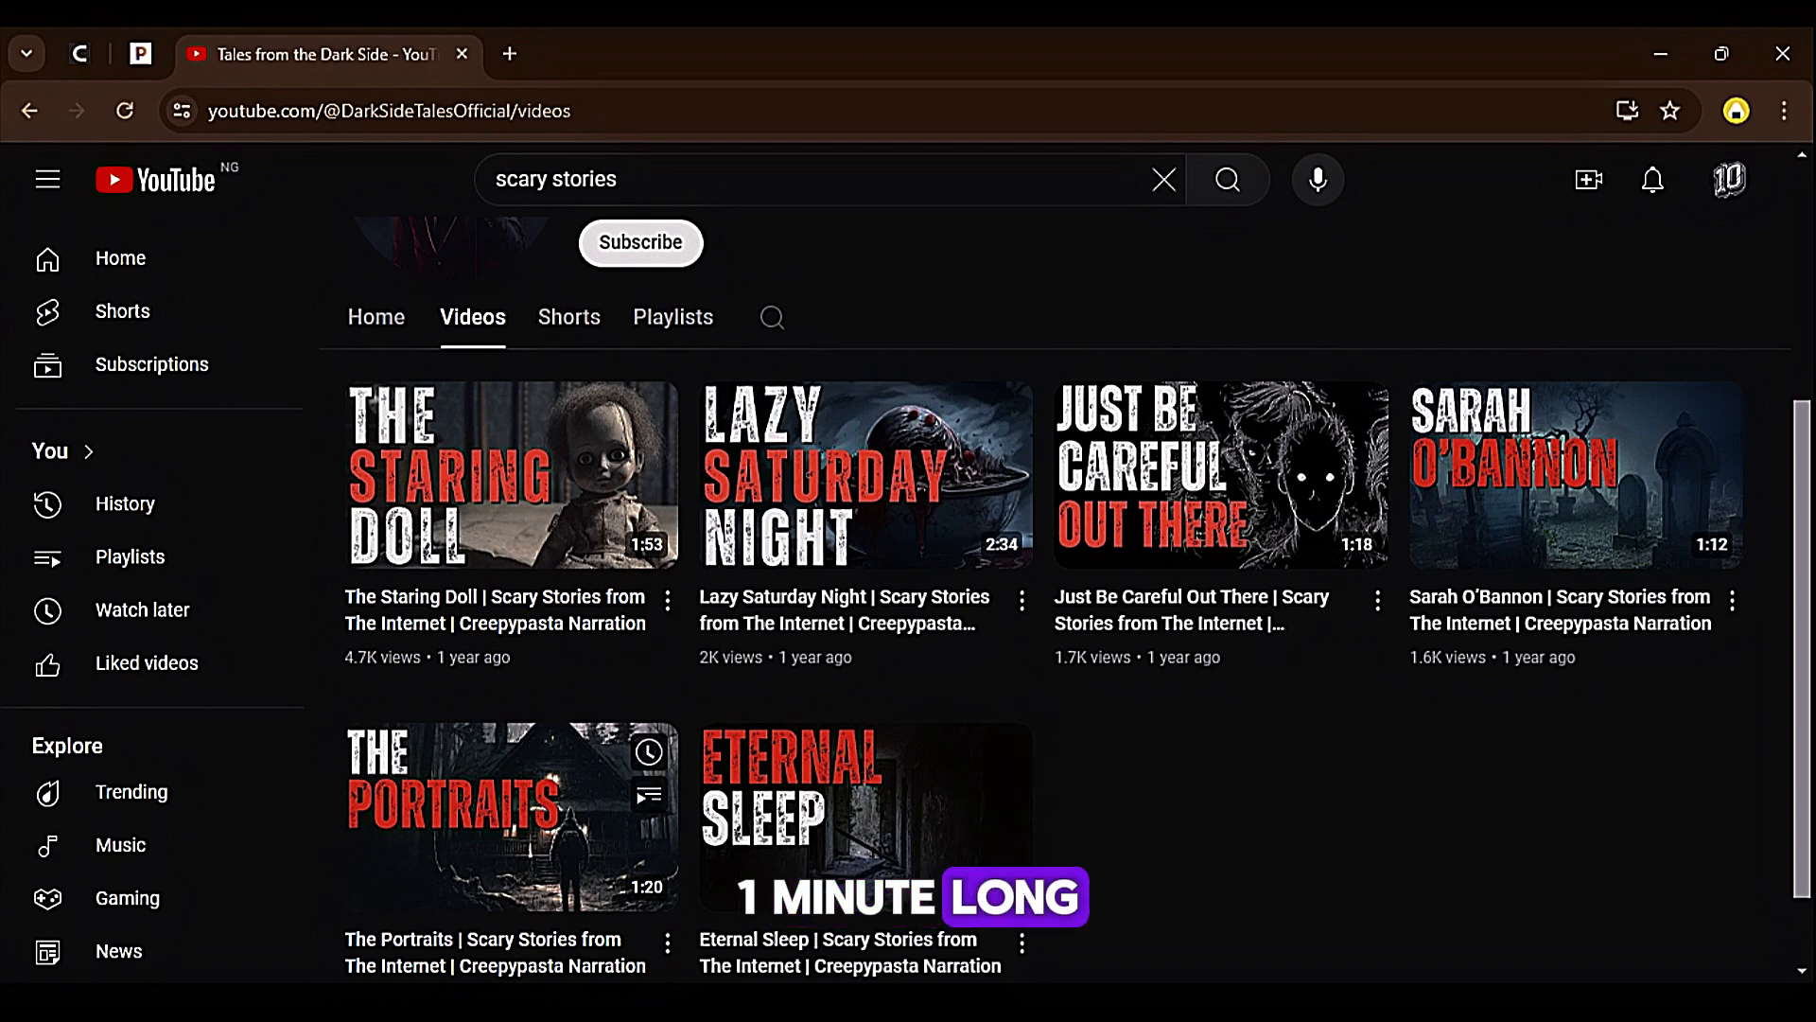
pyautogui.scroll(4, 511, 813)
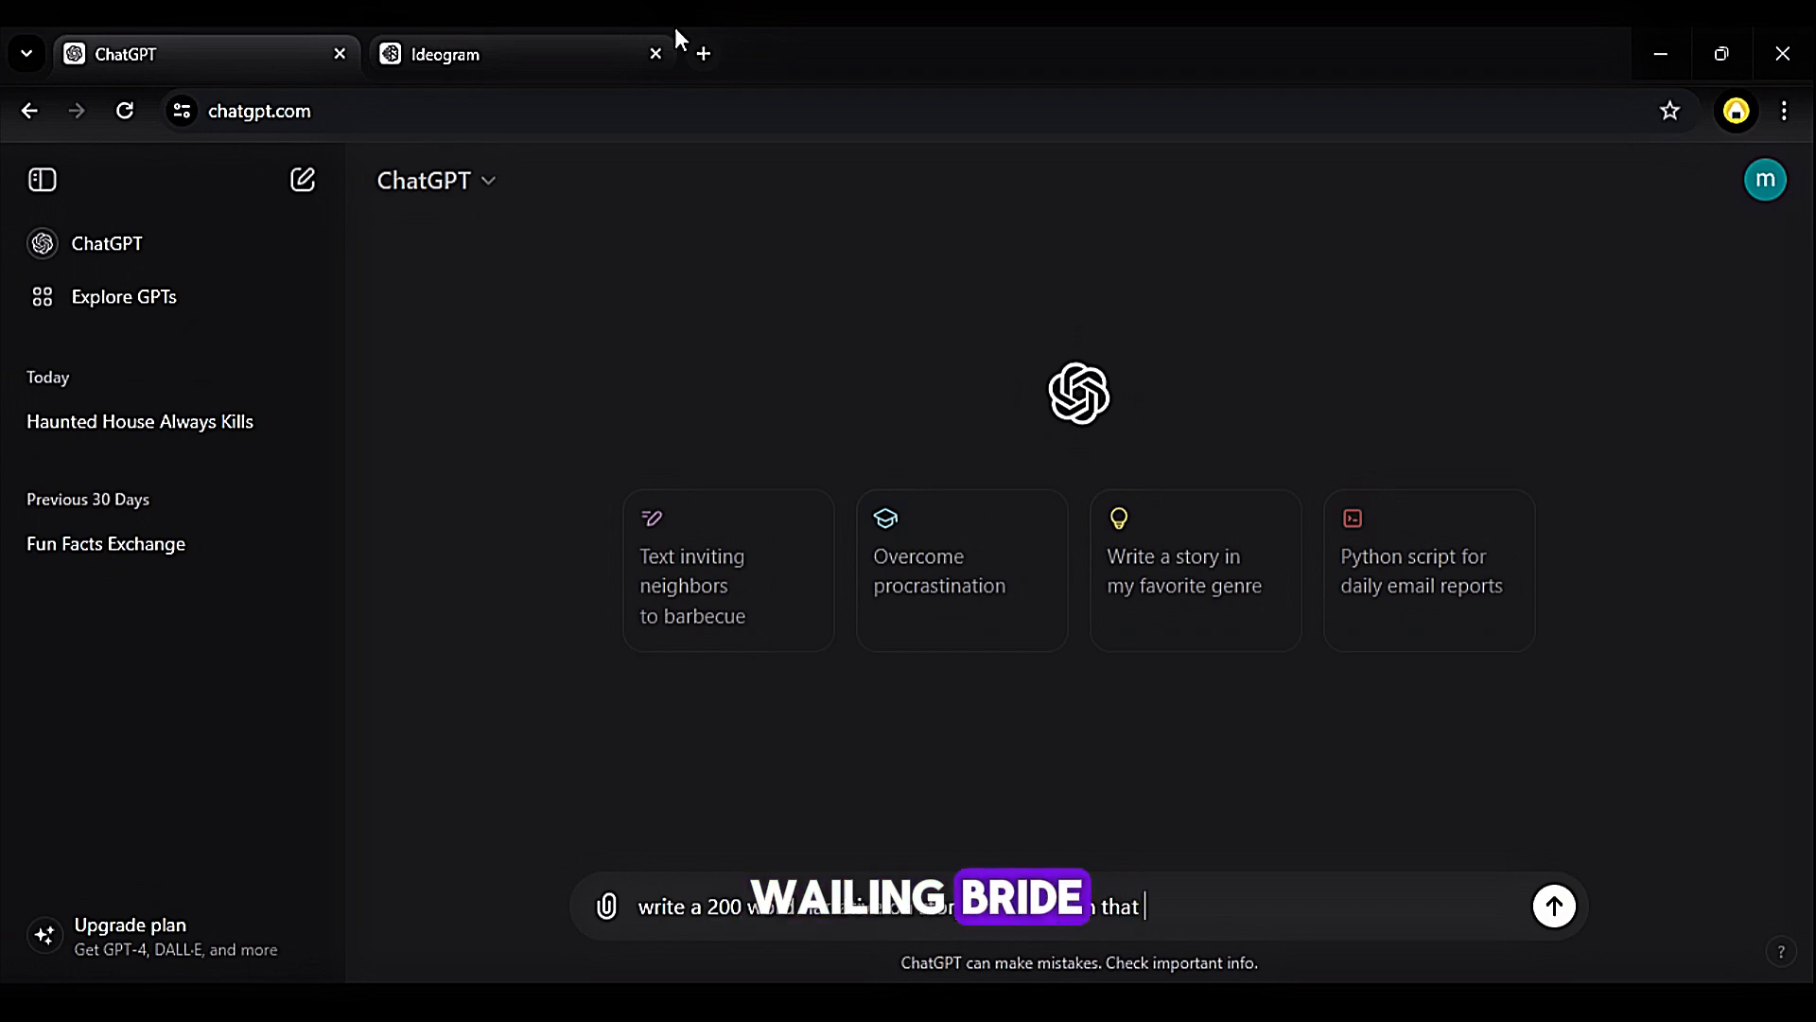
# Step: Continue the 200-word story prompt with "his haunted and still guarded by a lady called the wailing pride who died by"
pyautogui.write('ga')
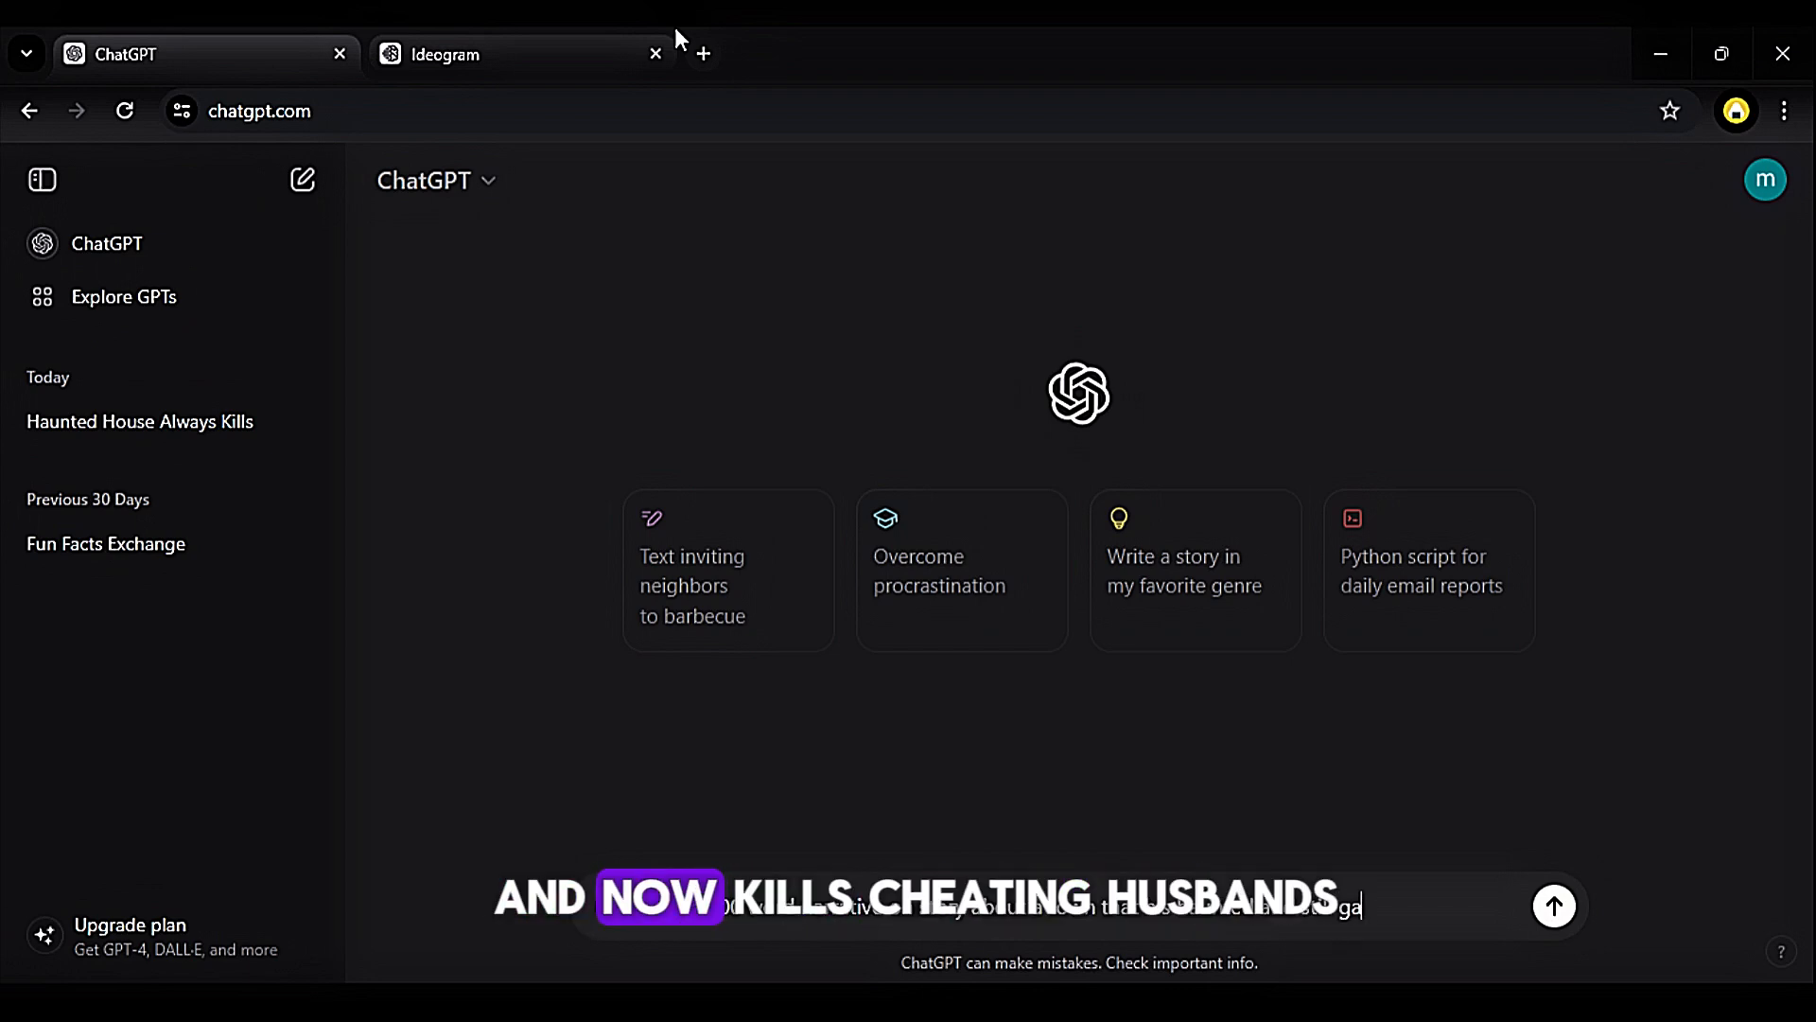
pyautogui.press('BackSpace')
pyautogui.write('by a ')
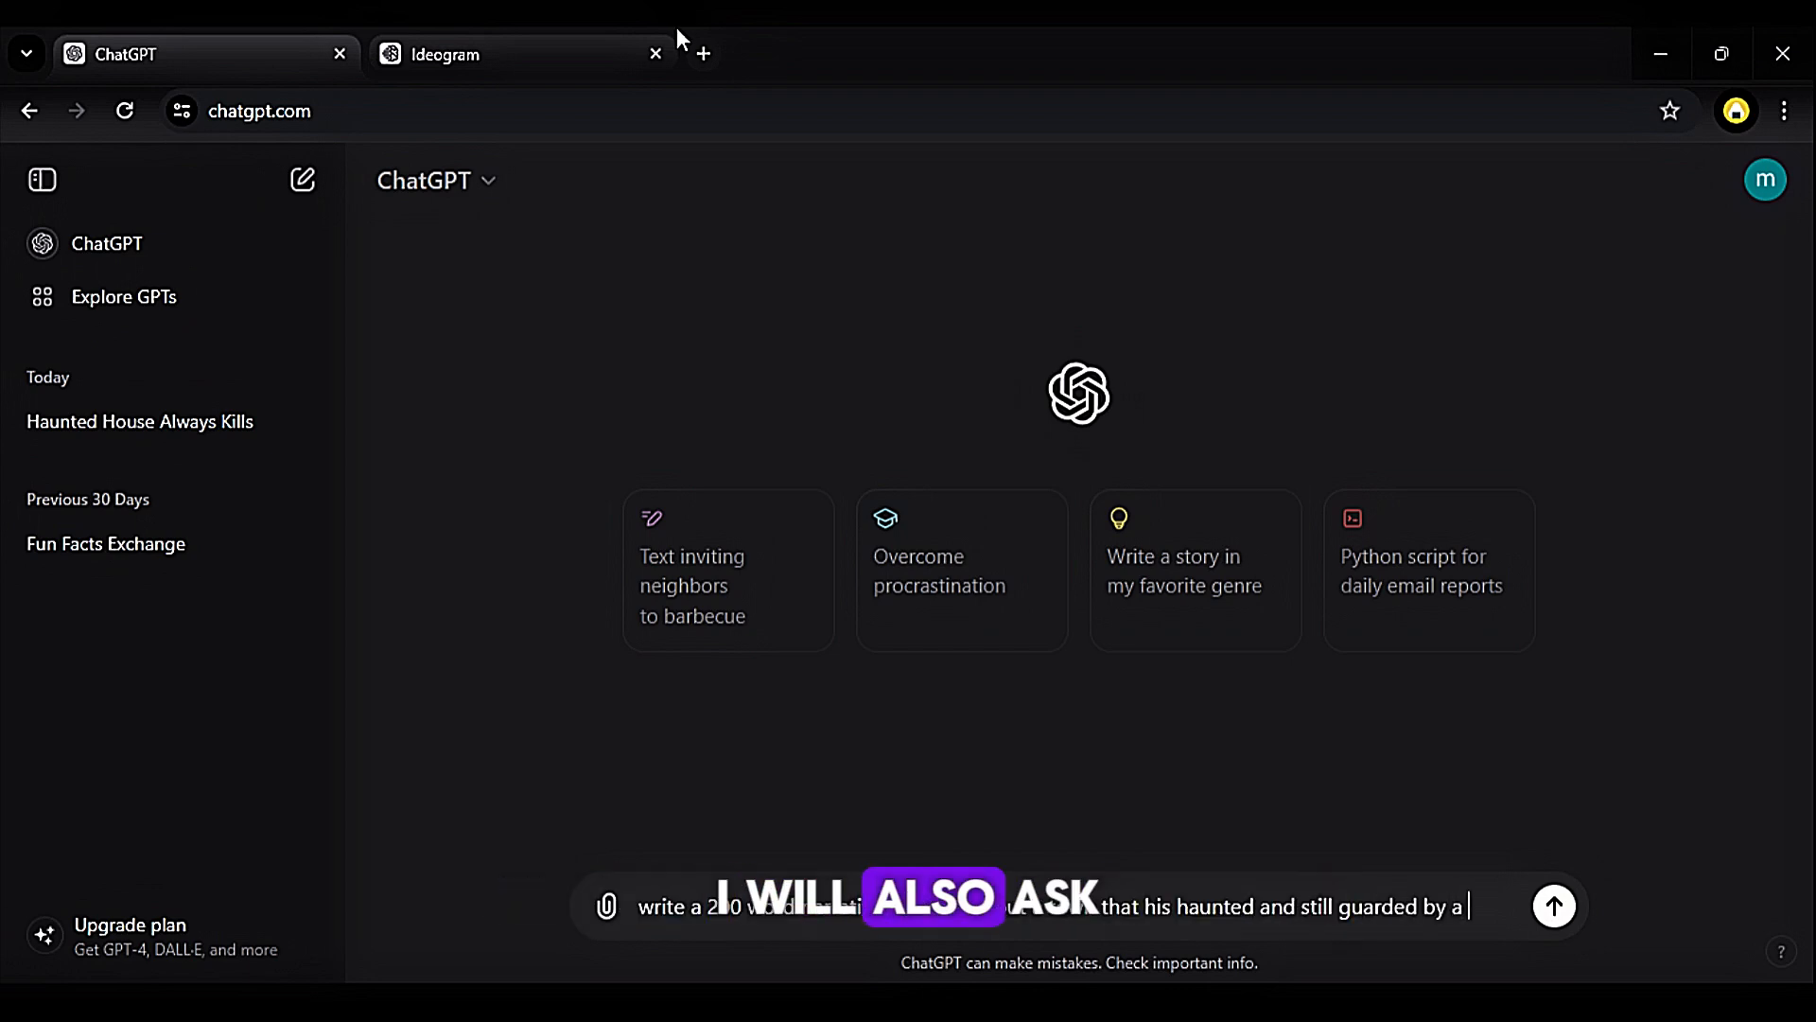
pyautogui.write('lady ca')
pyautogui.write('wailing p')
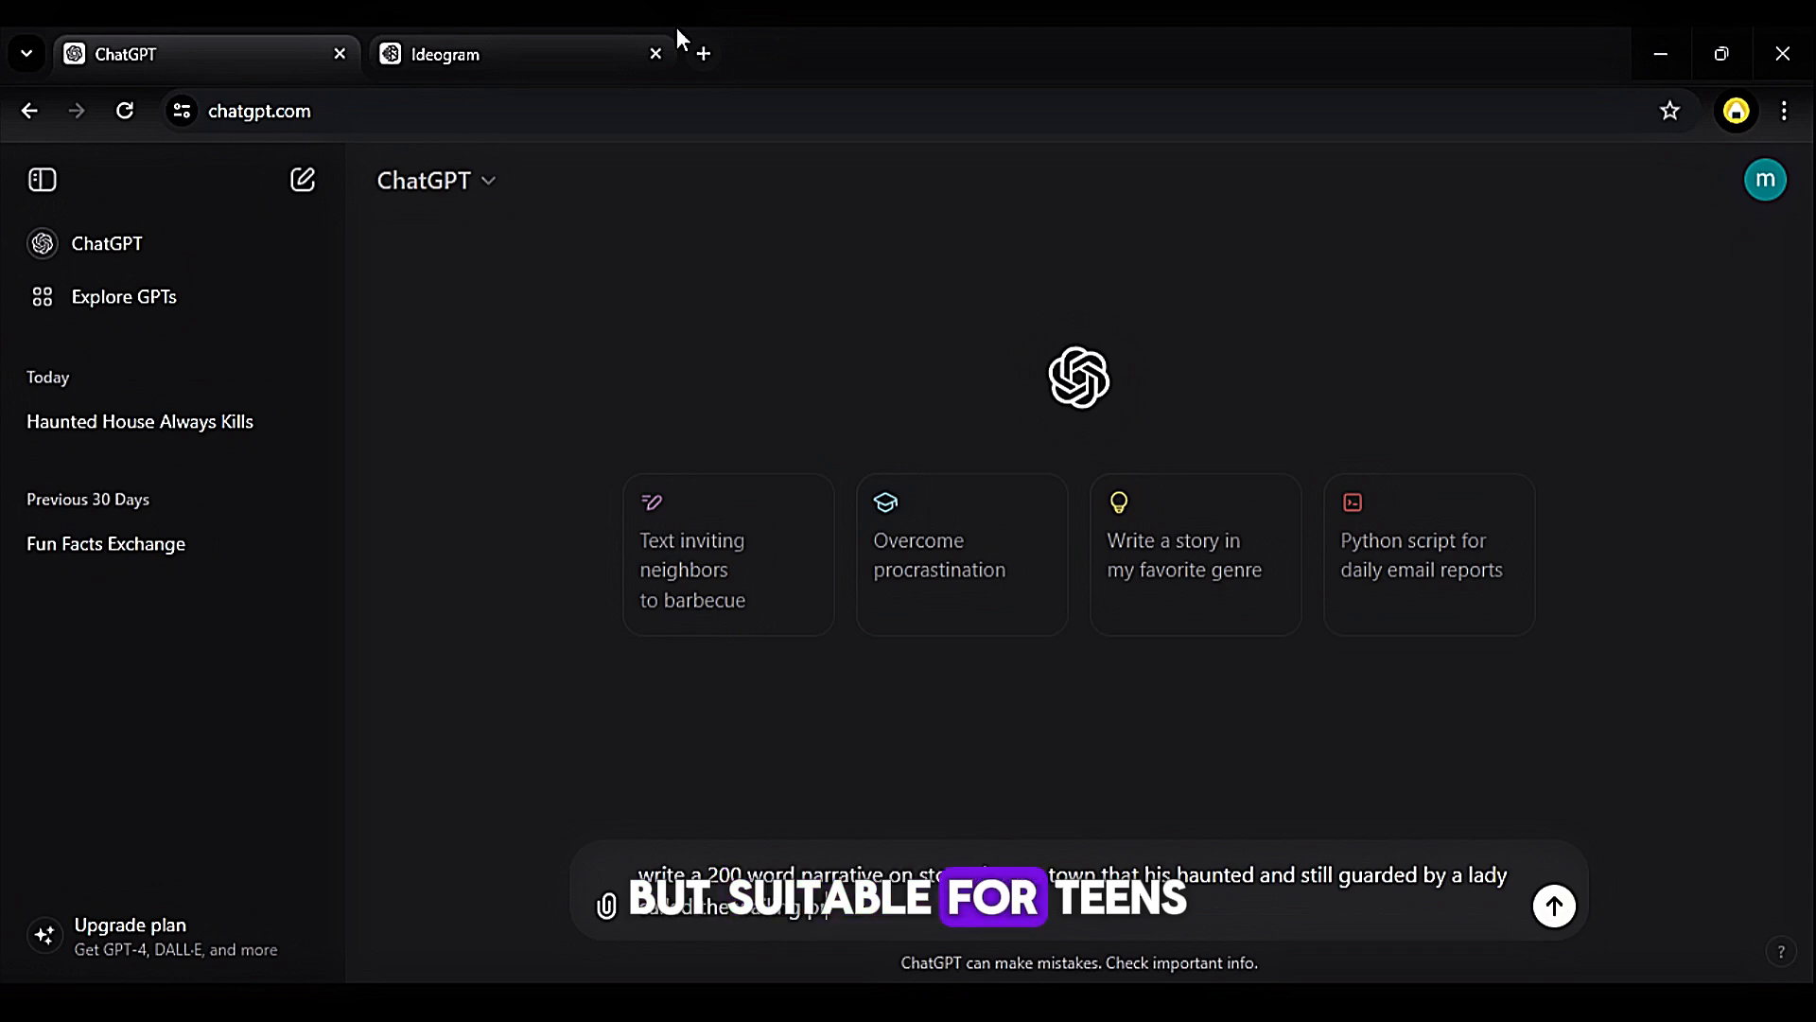
pyautogui.write('ride who died')
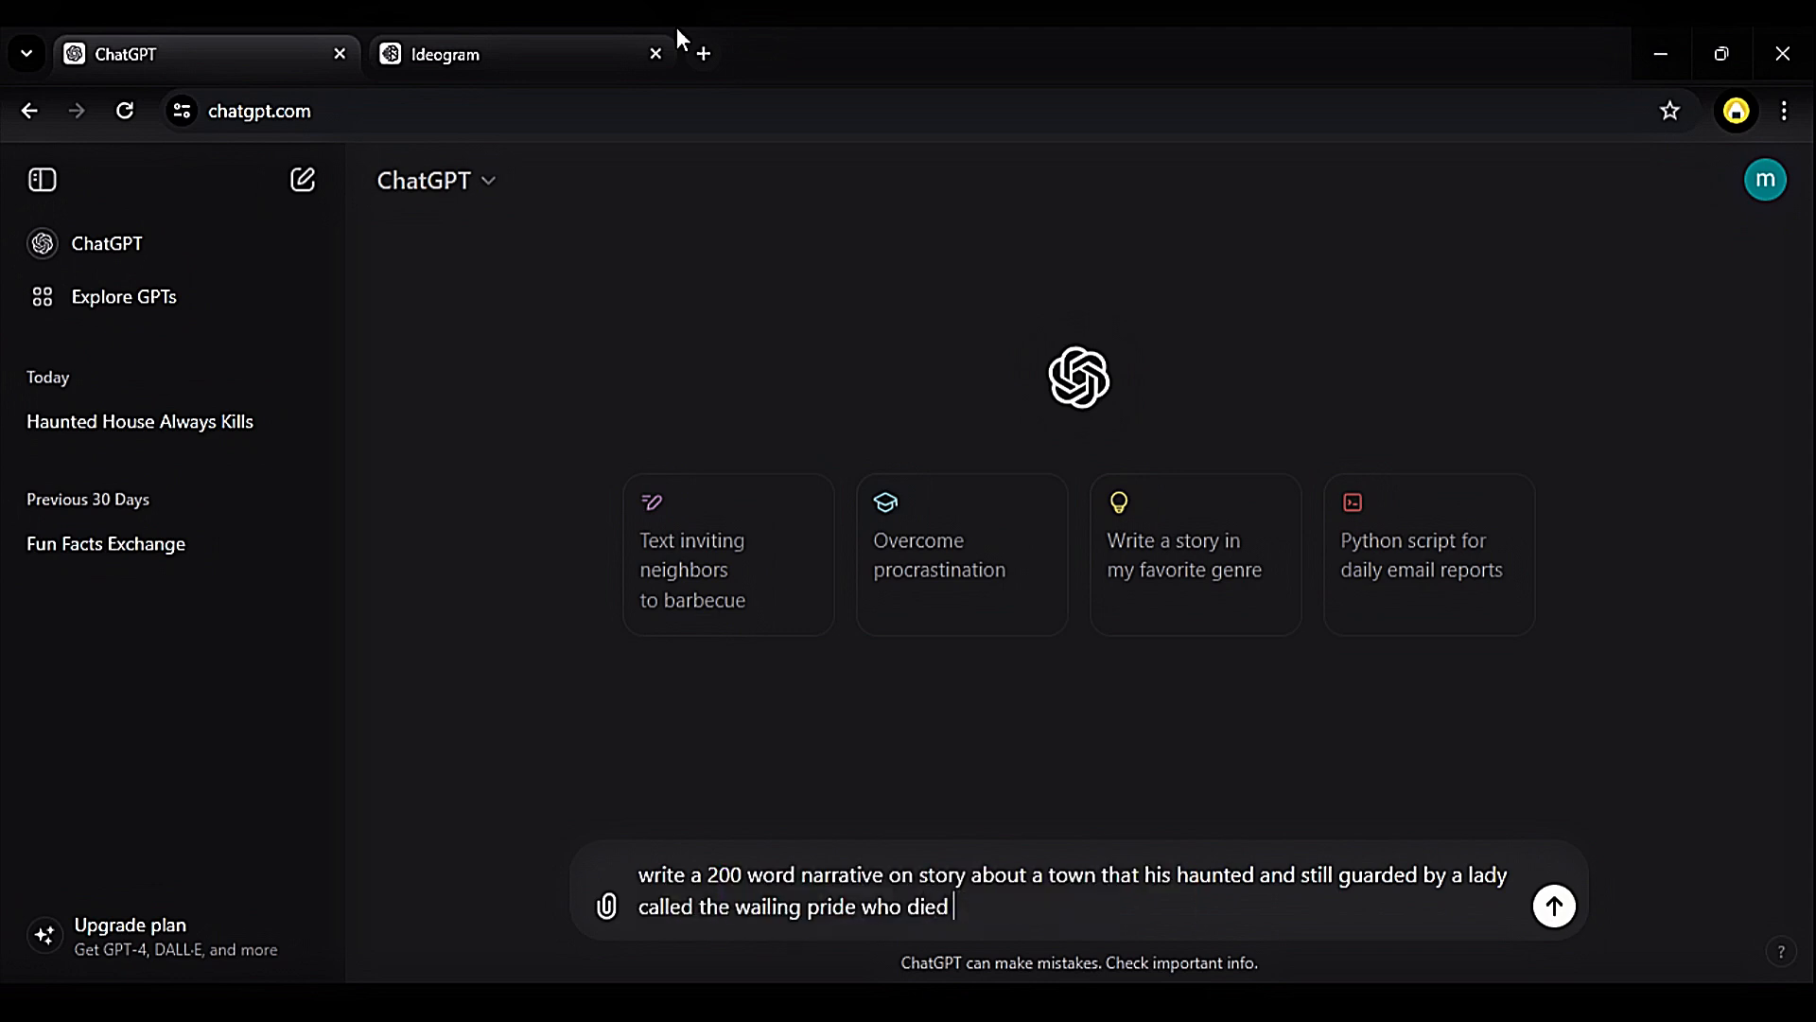
pyautogui.write(' bt drownin')
pyautogui.press('BackSpace')
pyautogui.press('BackSpace')
pyautogui.press('BackSpace')
pyautogui.press('BackSpace')
pyautogui.press('BackSpace')
pyautogui.press('BackSpace')
pyautogui.press('BackSpace')
pyautogui.press('BackSpace')
pyautogui.press('BackSpace')
pyautogui.write('y ')
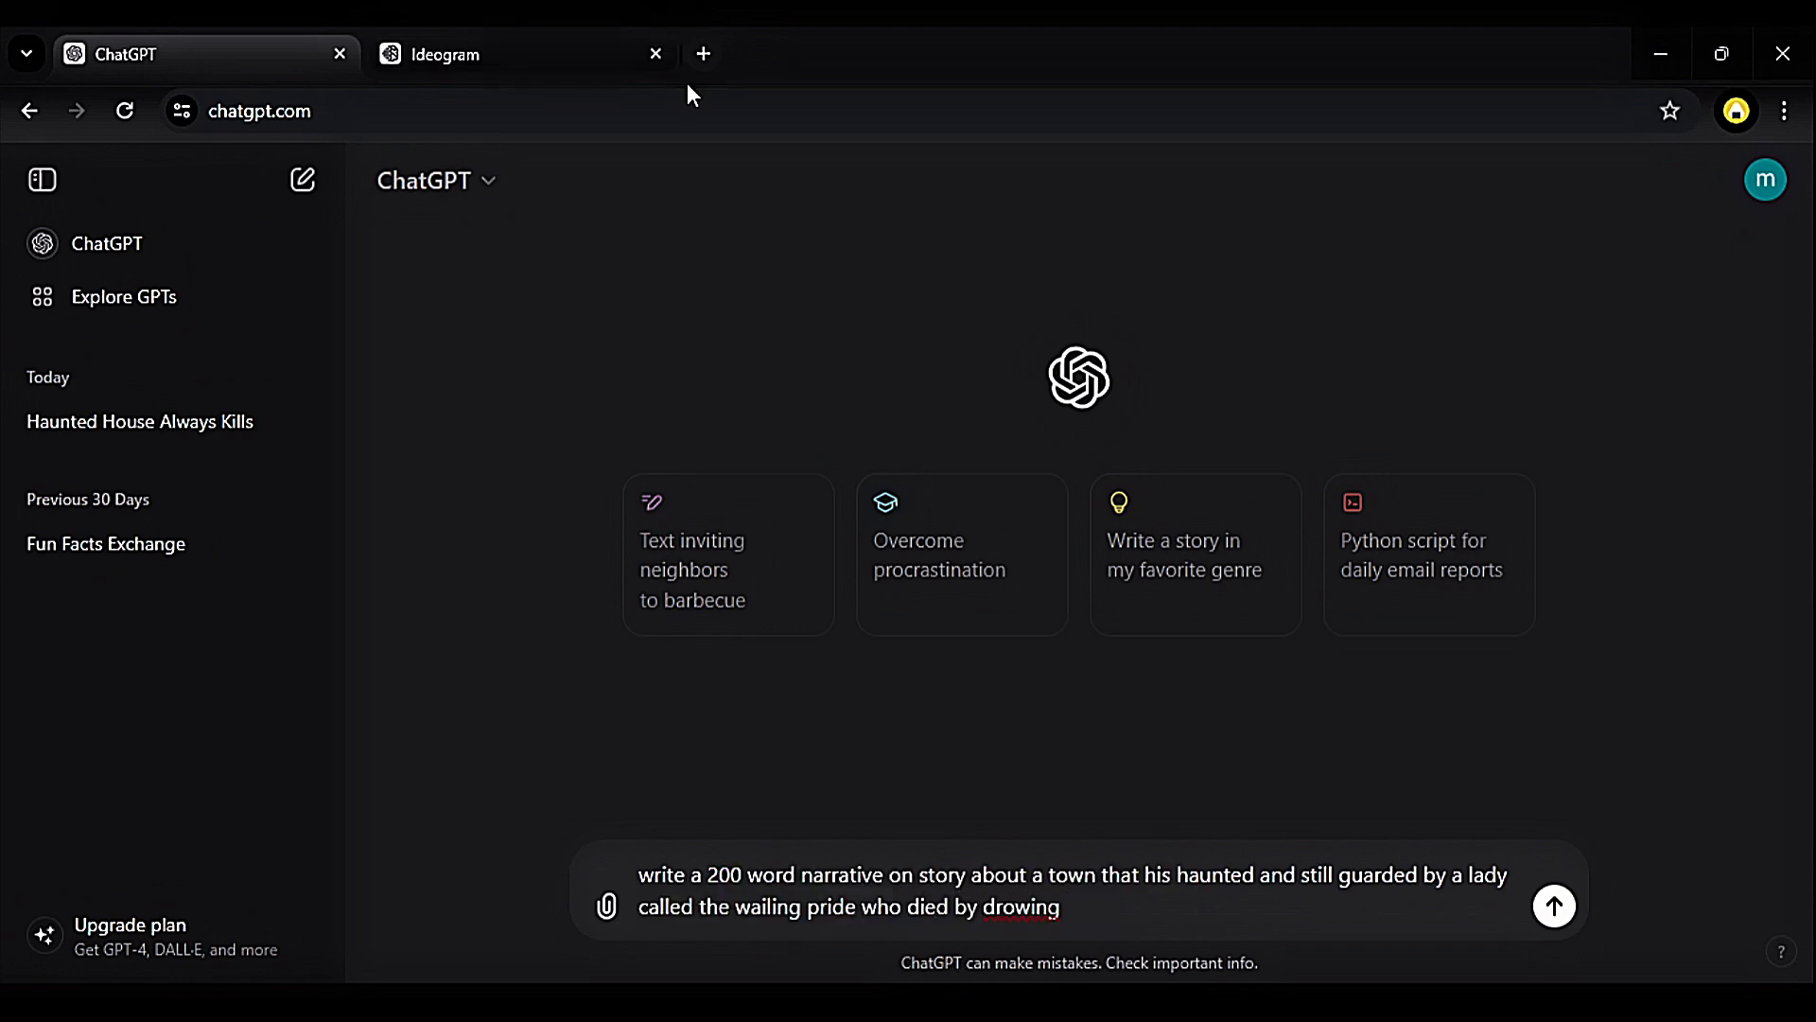
# Step: Finish the prompt with her drowning and haunting cities to kill cheating husbands, ask for a really spooky but teen-suitable story, and submit it
pyautogui.write('drowning, she now haunts the cities ')
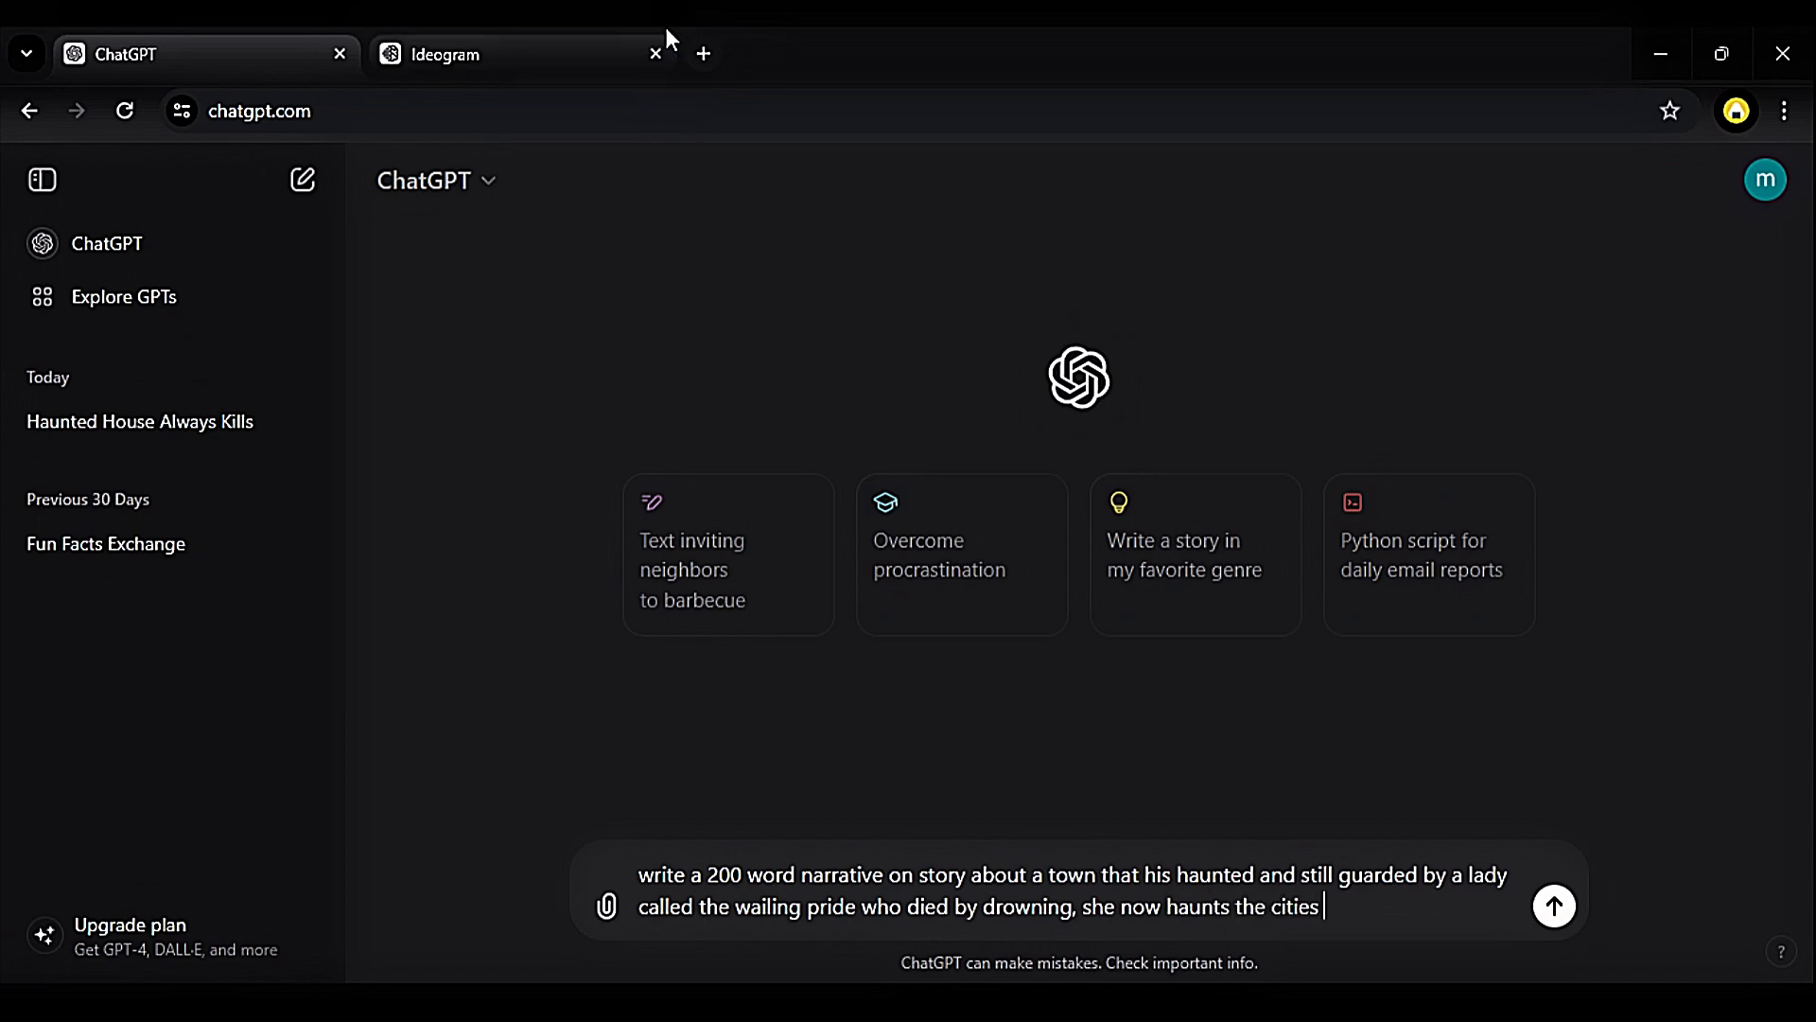
pyautogui.write('by finding and killing cheating husbands who cheat on their wives, make it really spooky but suita')
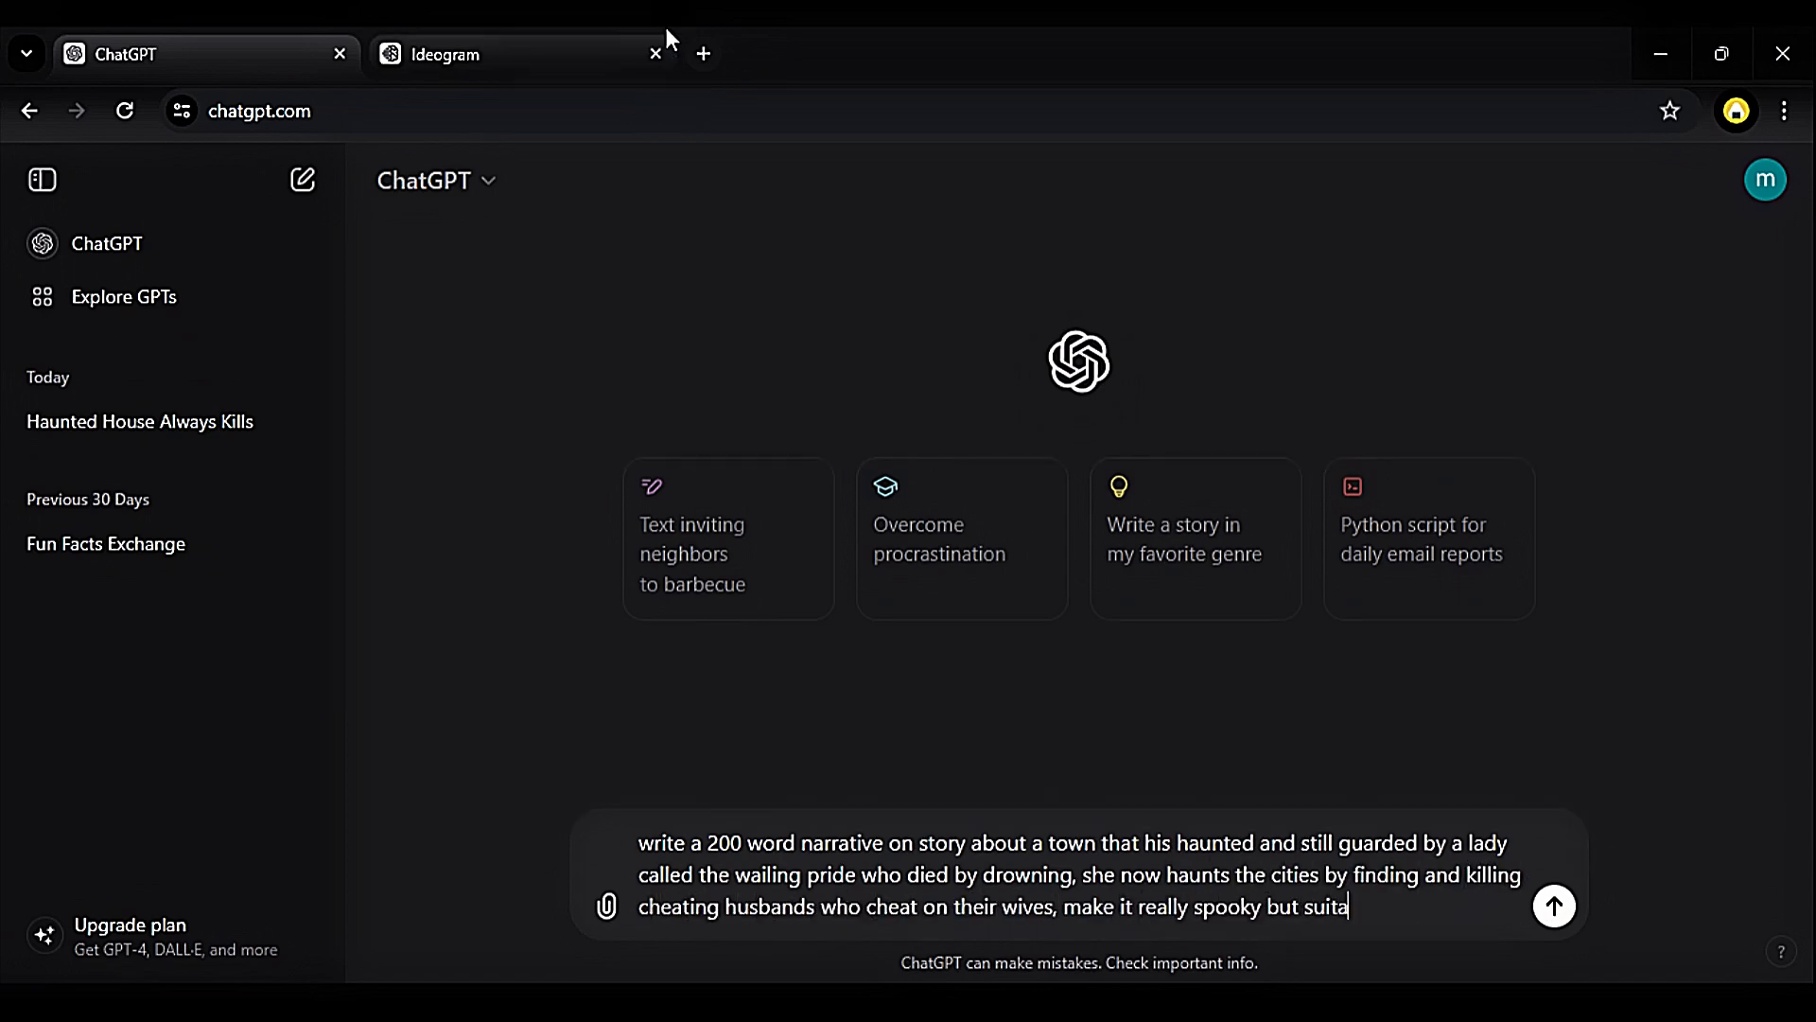
pyautogui.press('Return')
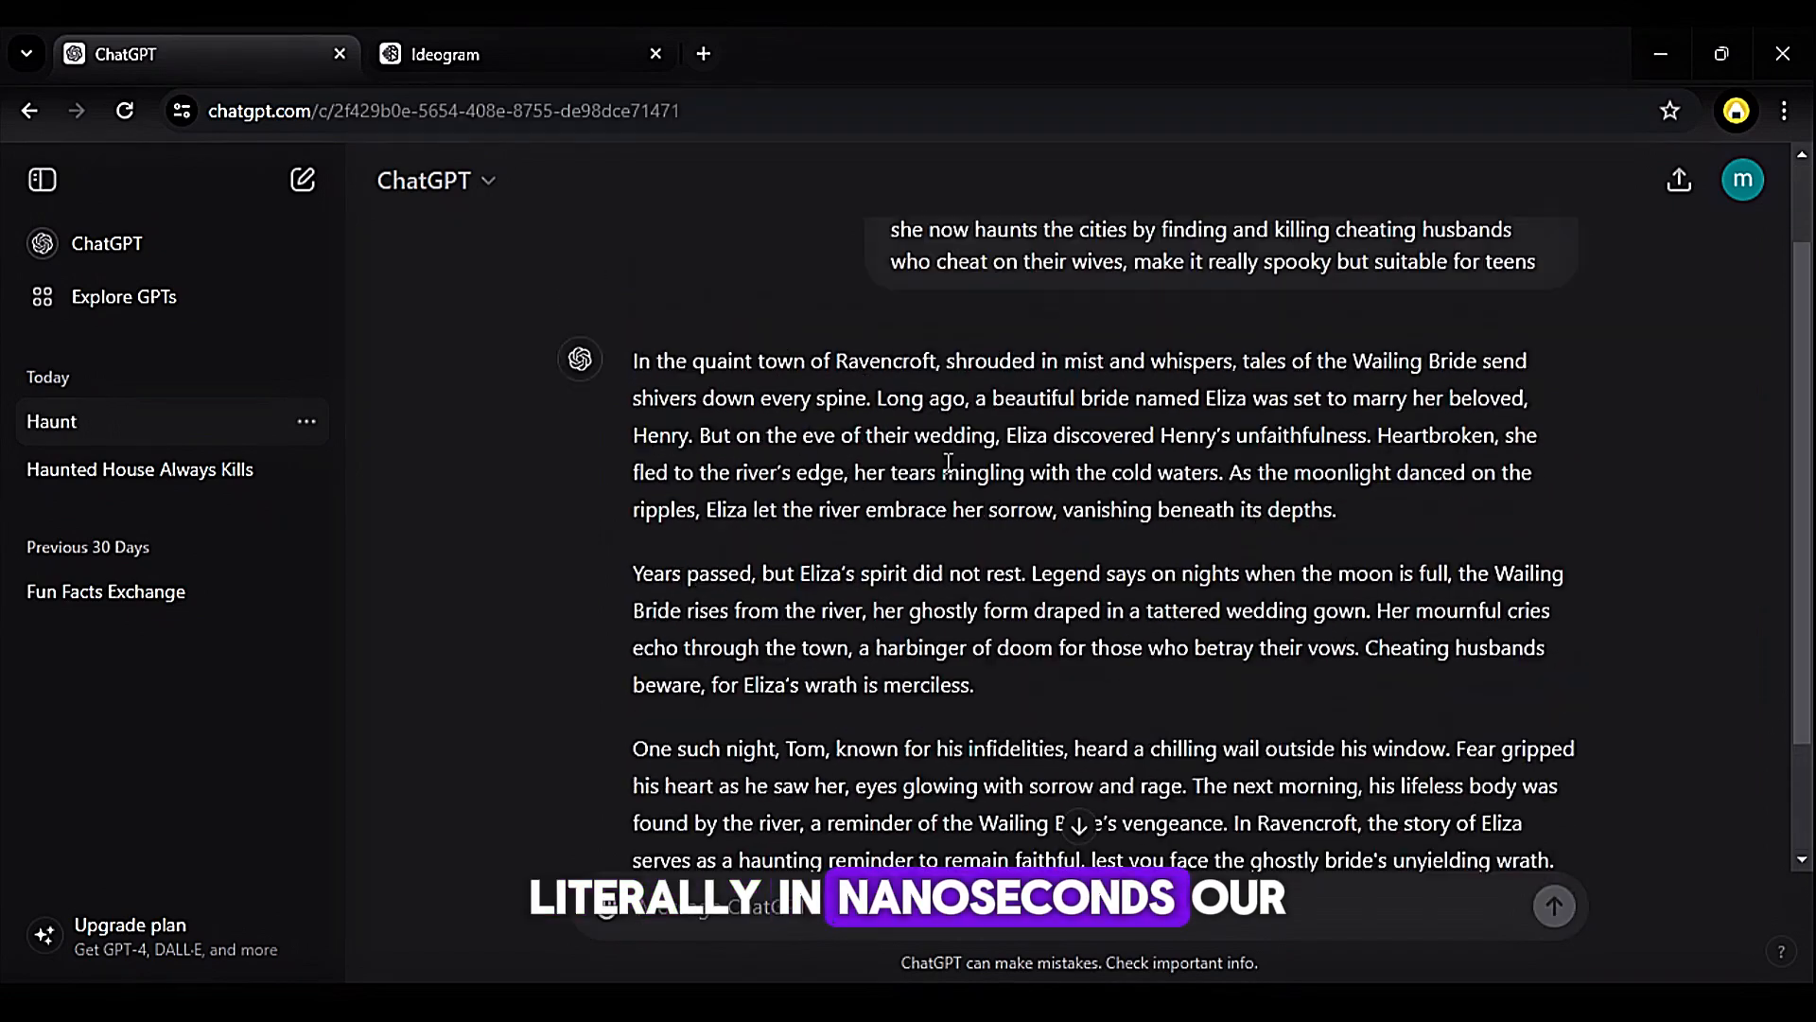
# Step: Ask for a breakdown of the scenes with prompts to give a text-to-image AI for a suiting visual
pyautogui.write('now')
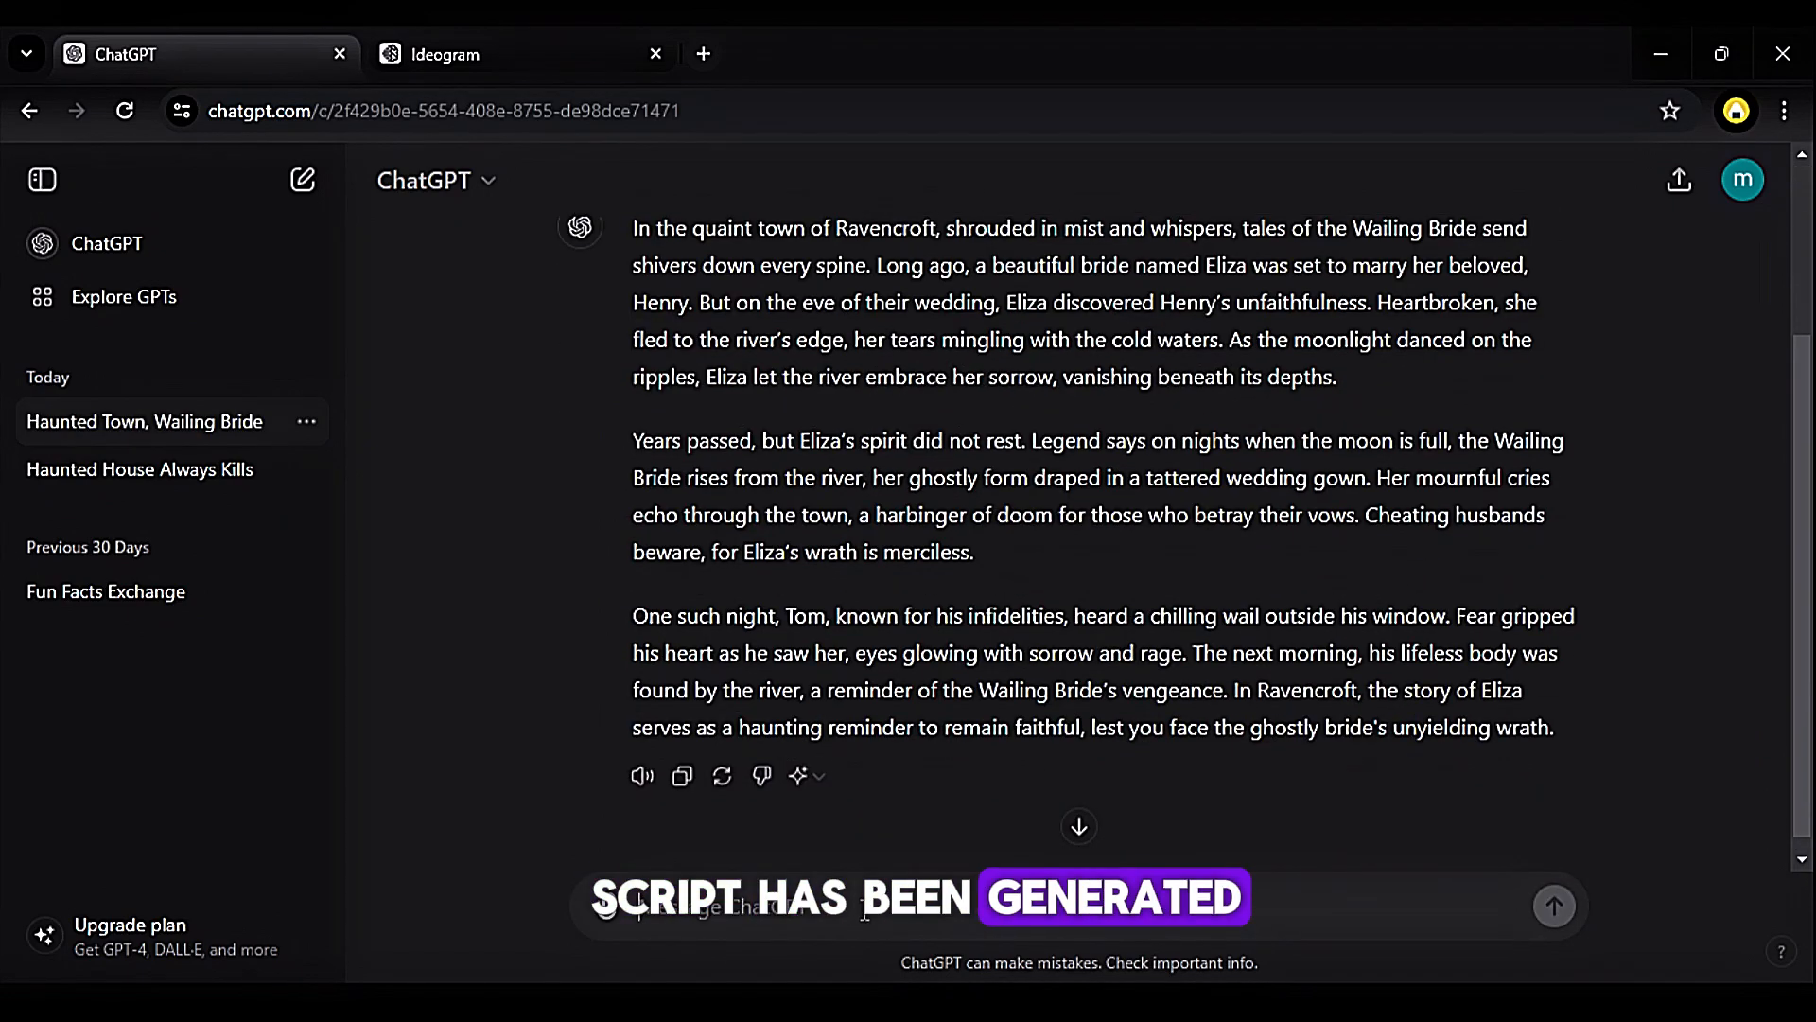
pyautogui.write(' break down the scenes and give me prompts that i will give a text to image ai to give m')
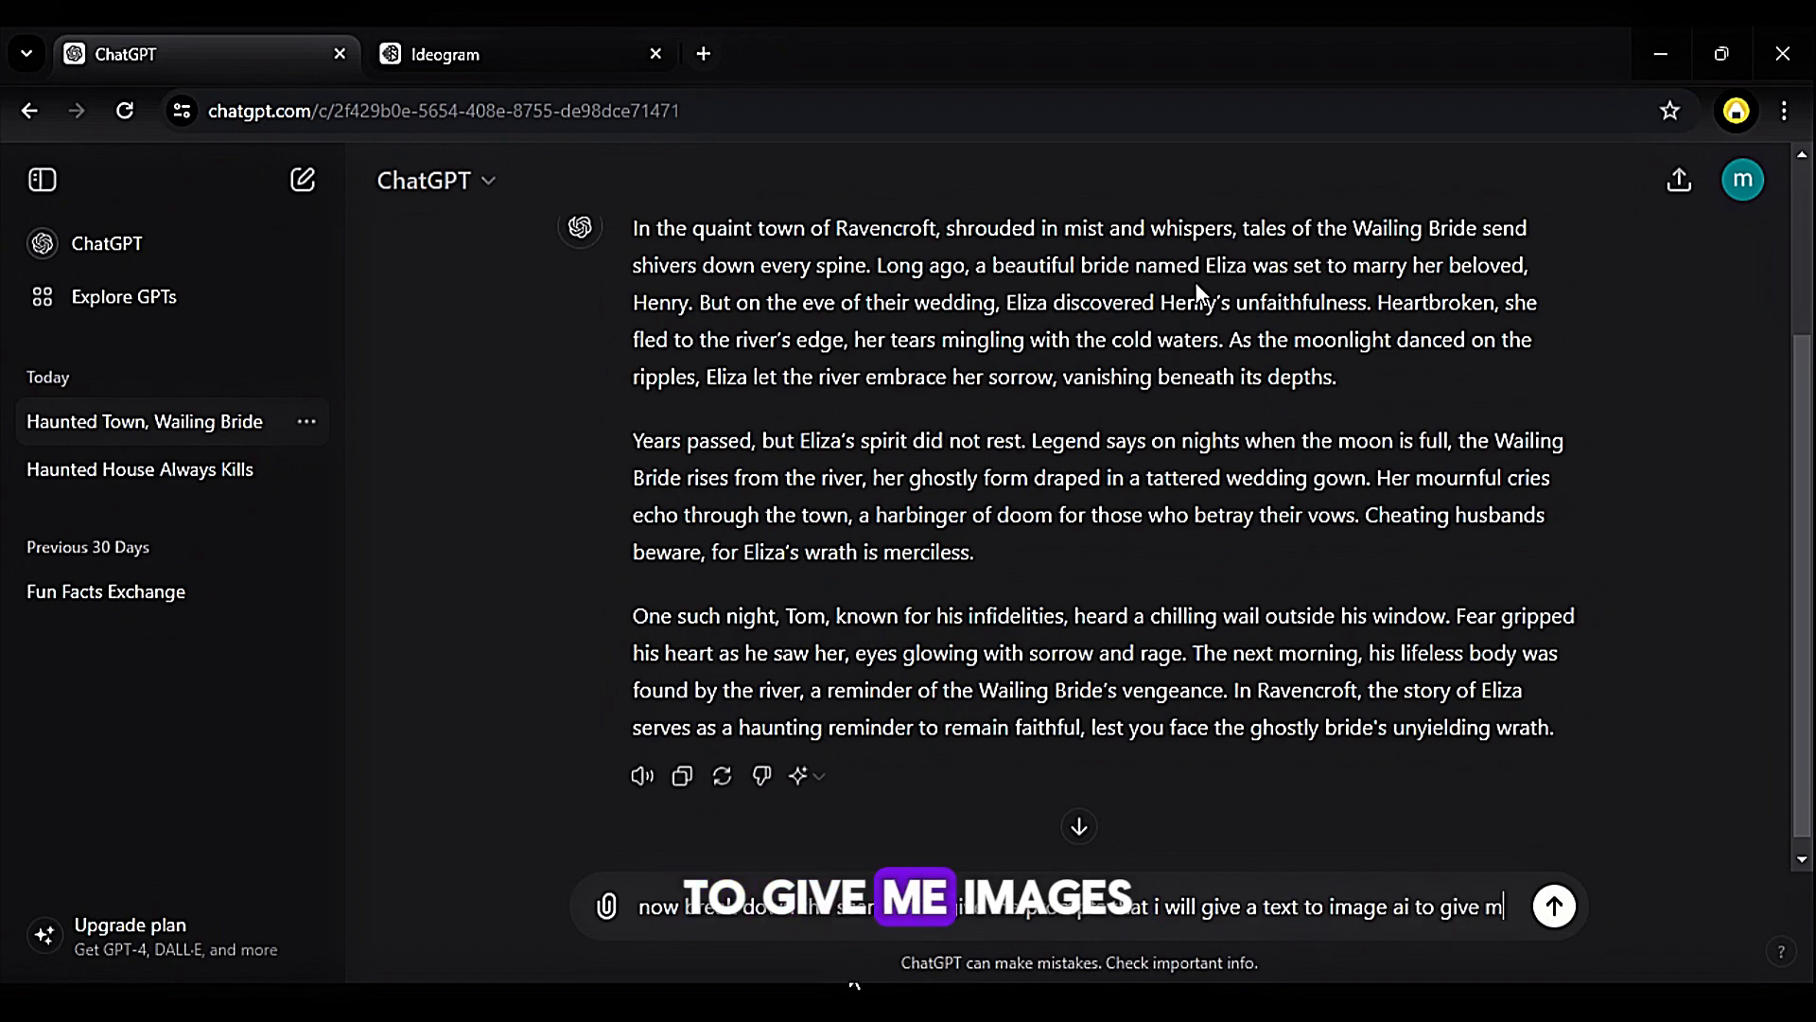
pyautogui.write('e a suiting visual')
pyautogui.click(1556, 908)
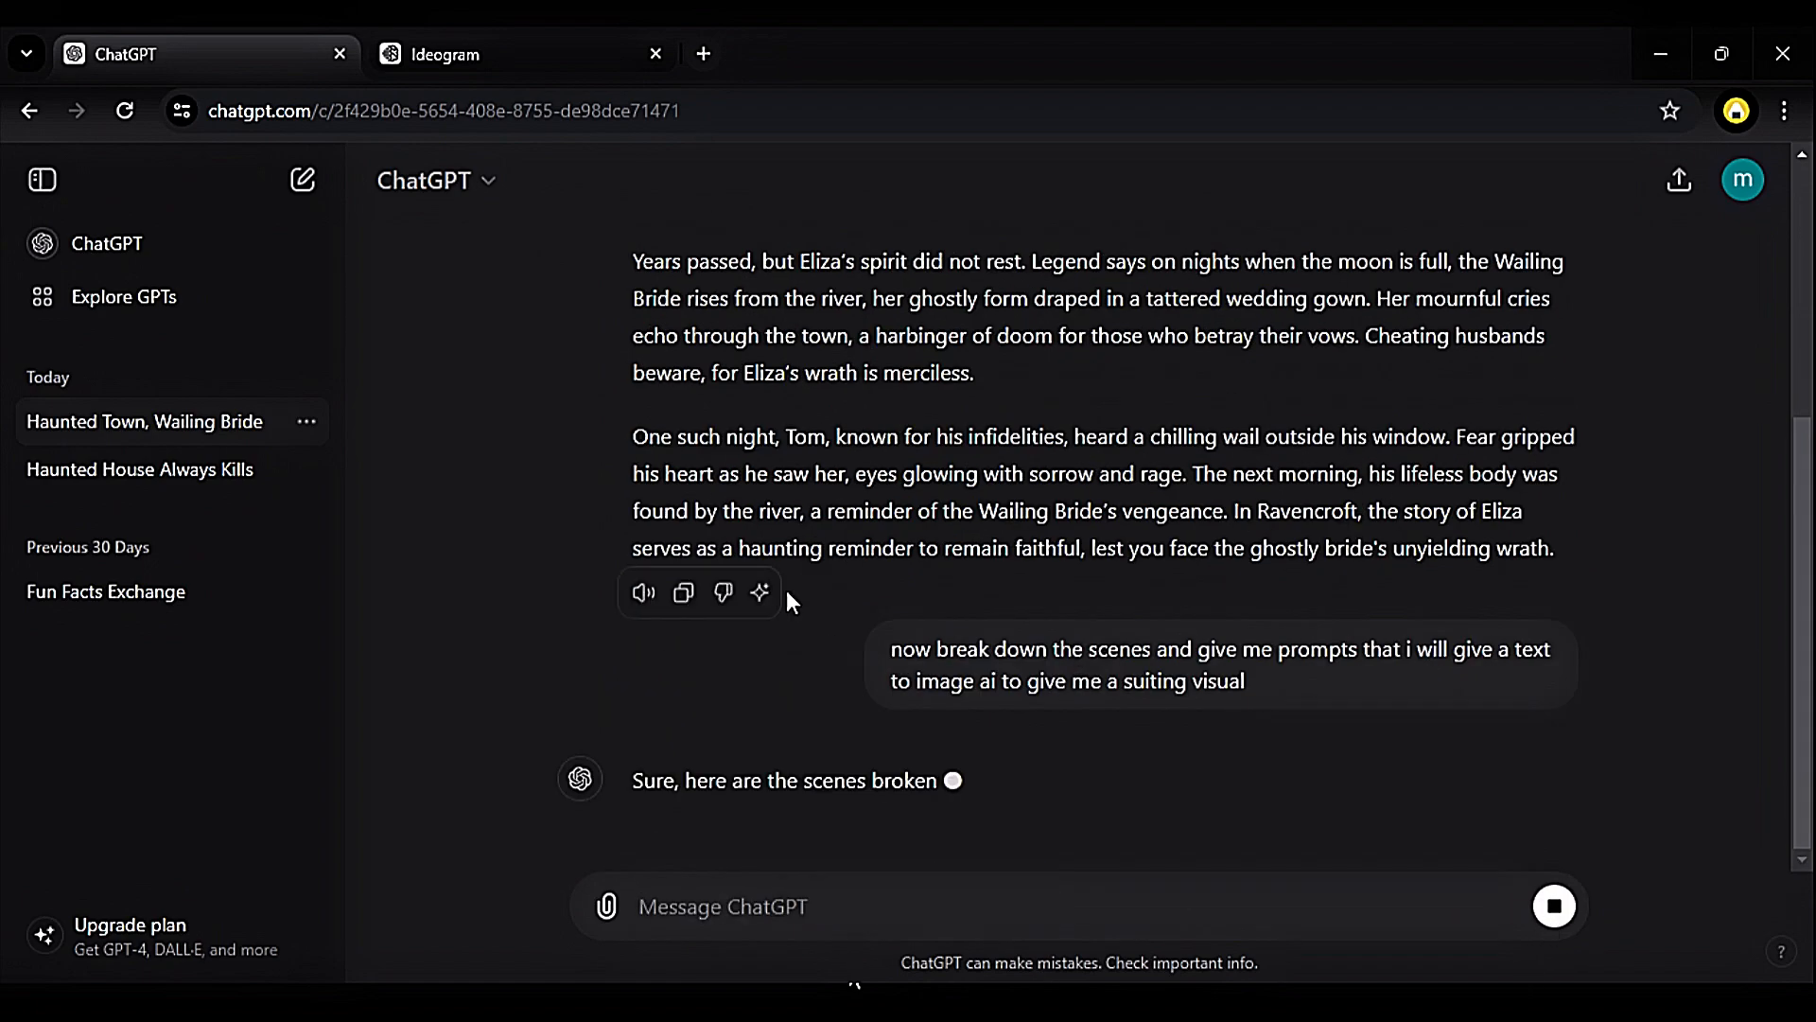
# Step: Review the generated story and the image prompts written for each scene
pyautogui.scroll(-8, 821, 530)
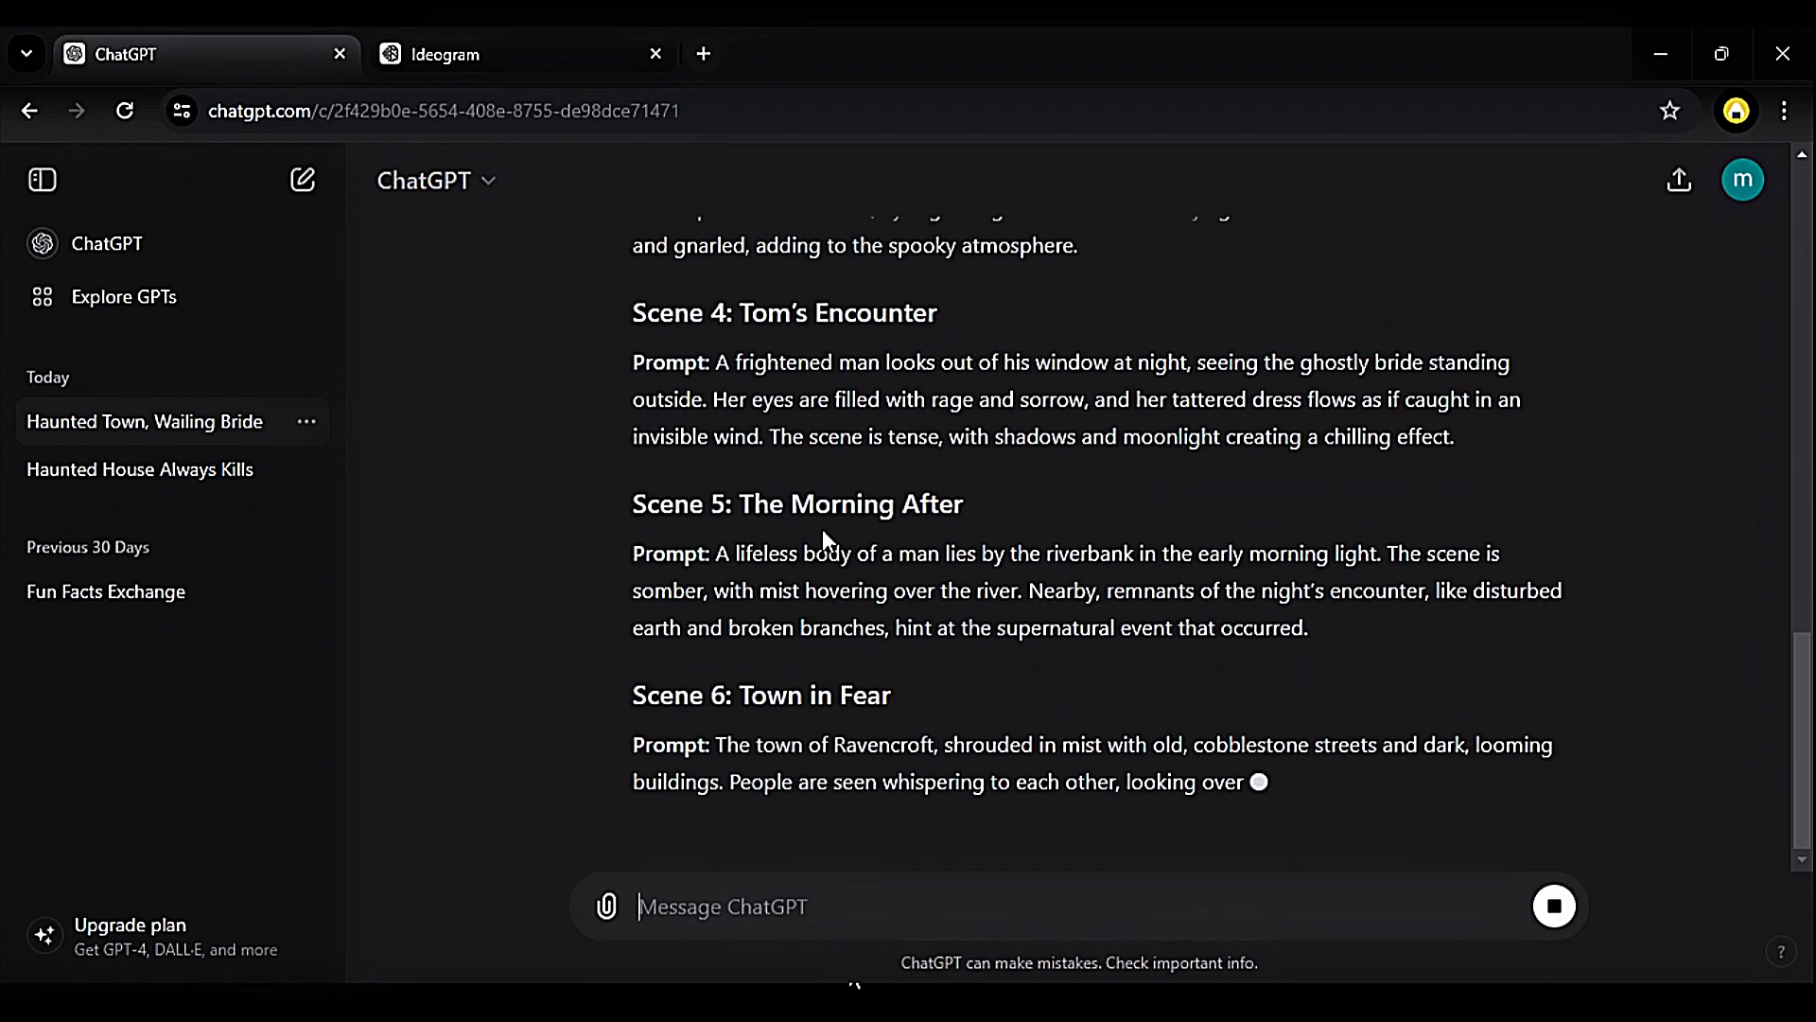
pyautogui.scroll(8, 817, 670)
pyautogui.scroll(10, 820, 668)
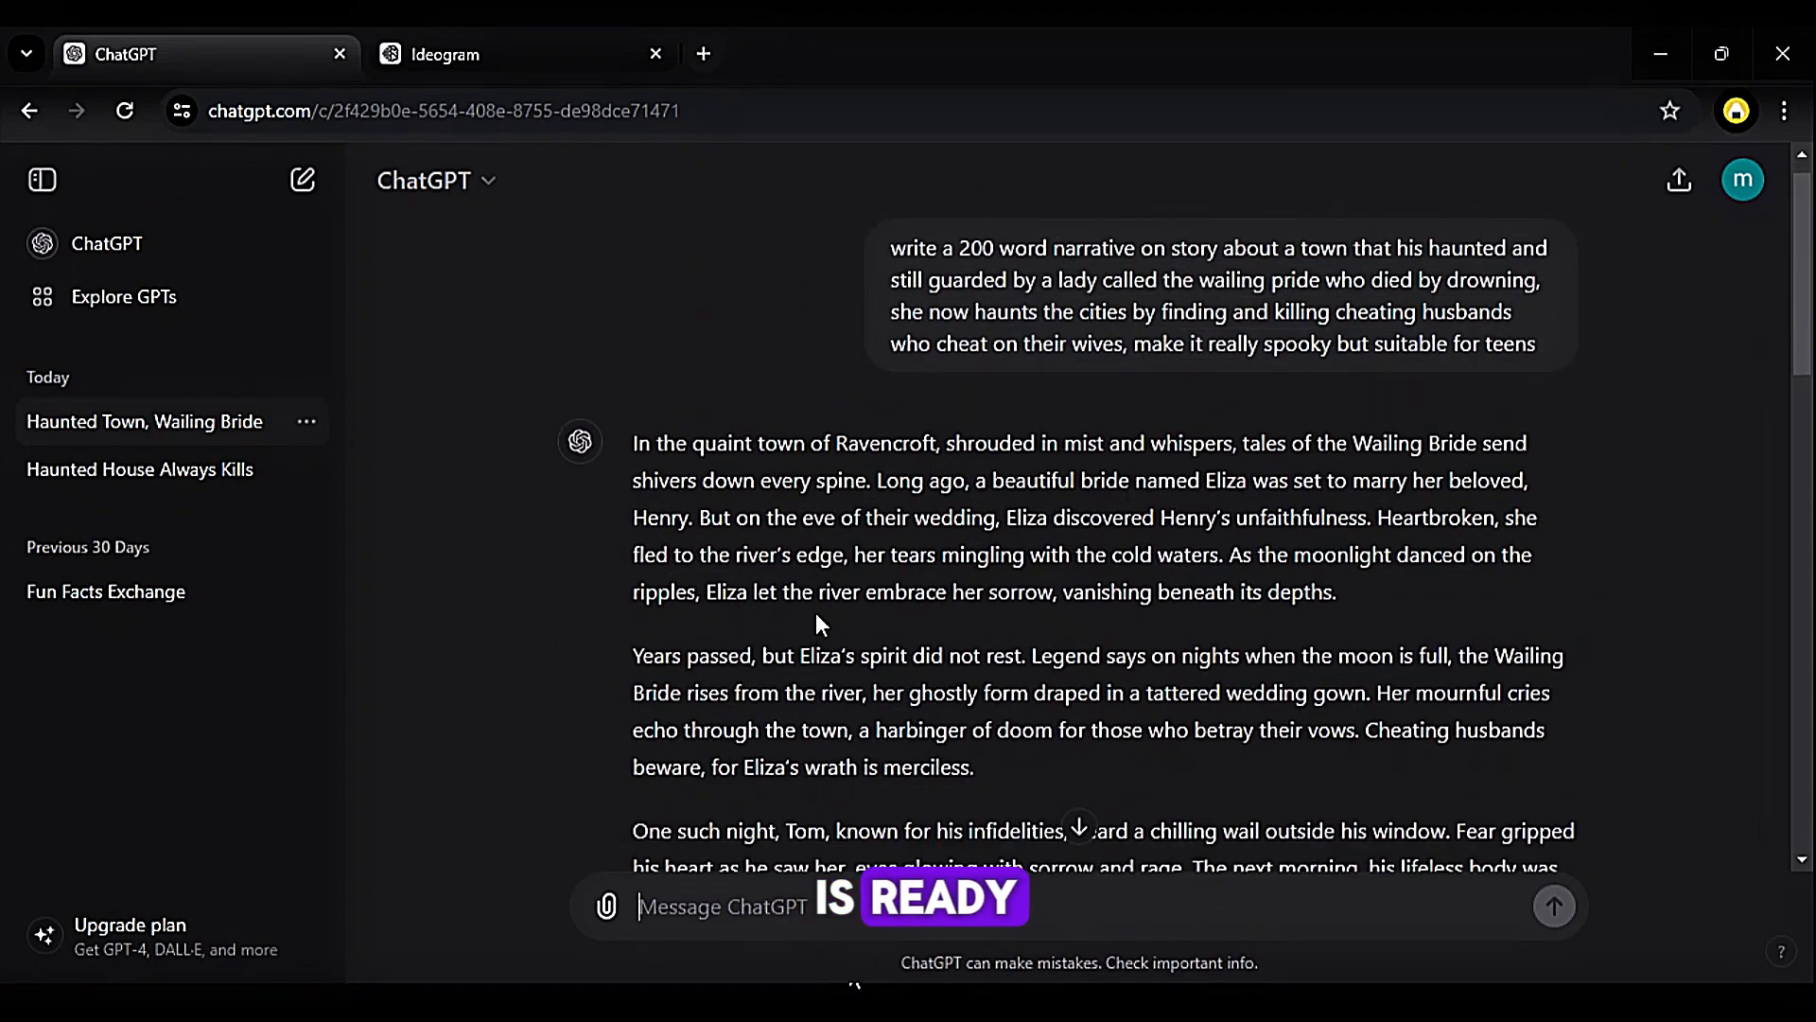
pyautogui.scroll(-12, 823, 615)
pyautogui.scroll(4, 964, 623)
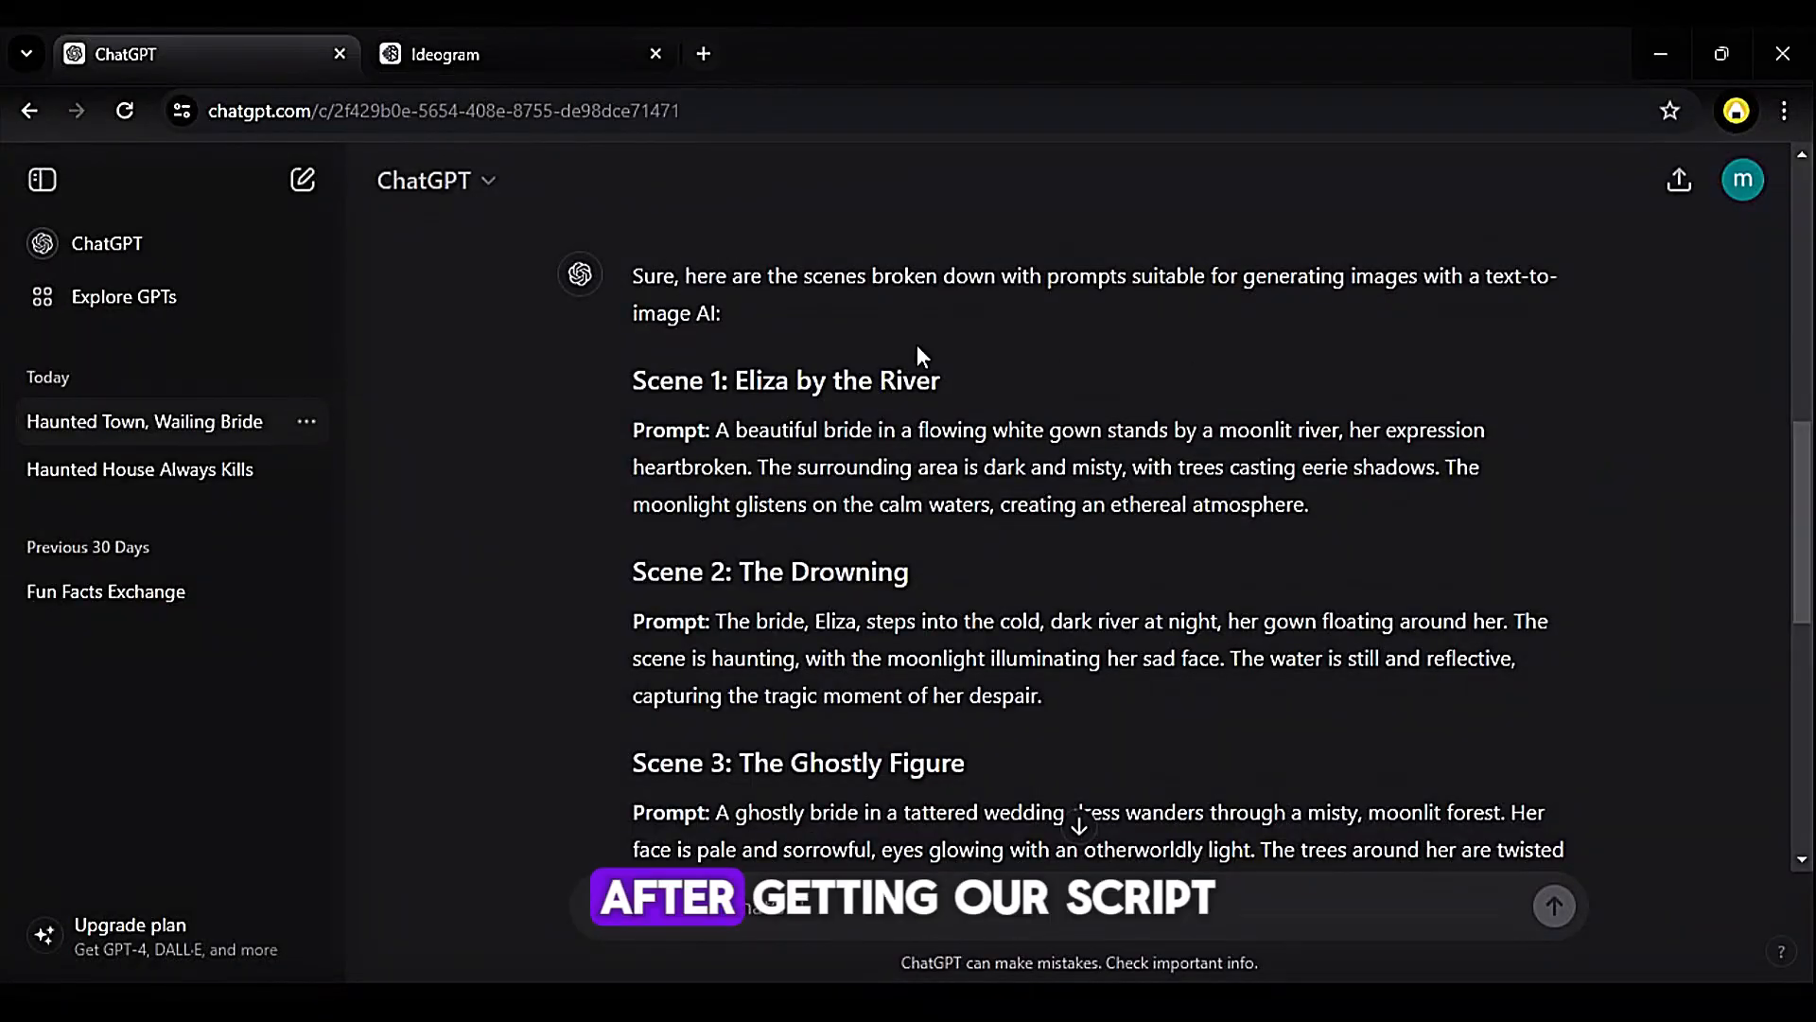
pyautogui.scroll(-1, 917, 355)
pyautogui.scroll(3, 916, 355)
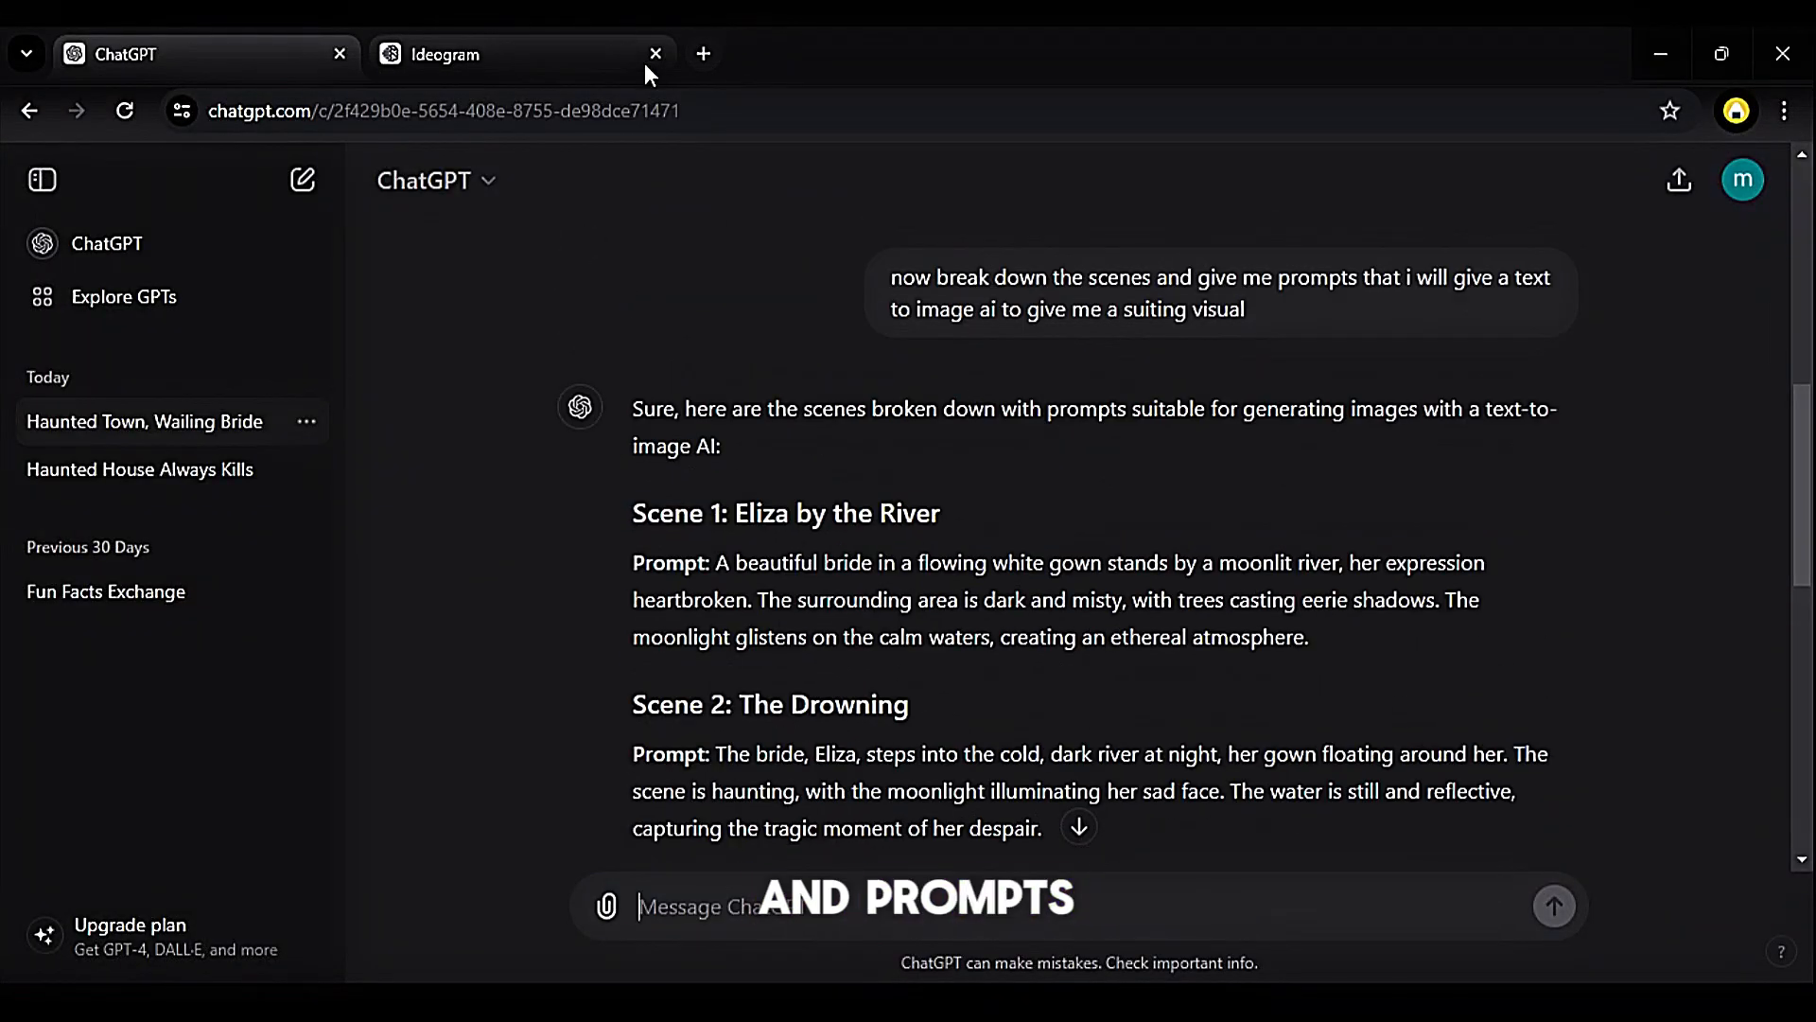
# Step: Close the Ideogram page and copy the Scene 1 prompt about the bride by the moonlit river
pyautogui.click(653, 56)
pyautogui.moveTo(719, 565); pyautogui.dragTo(1310, 638)
pyautogui.hotkey('ctrl', 'c')
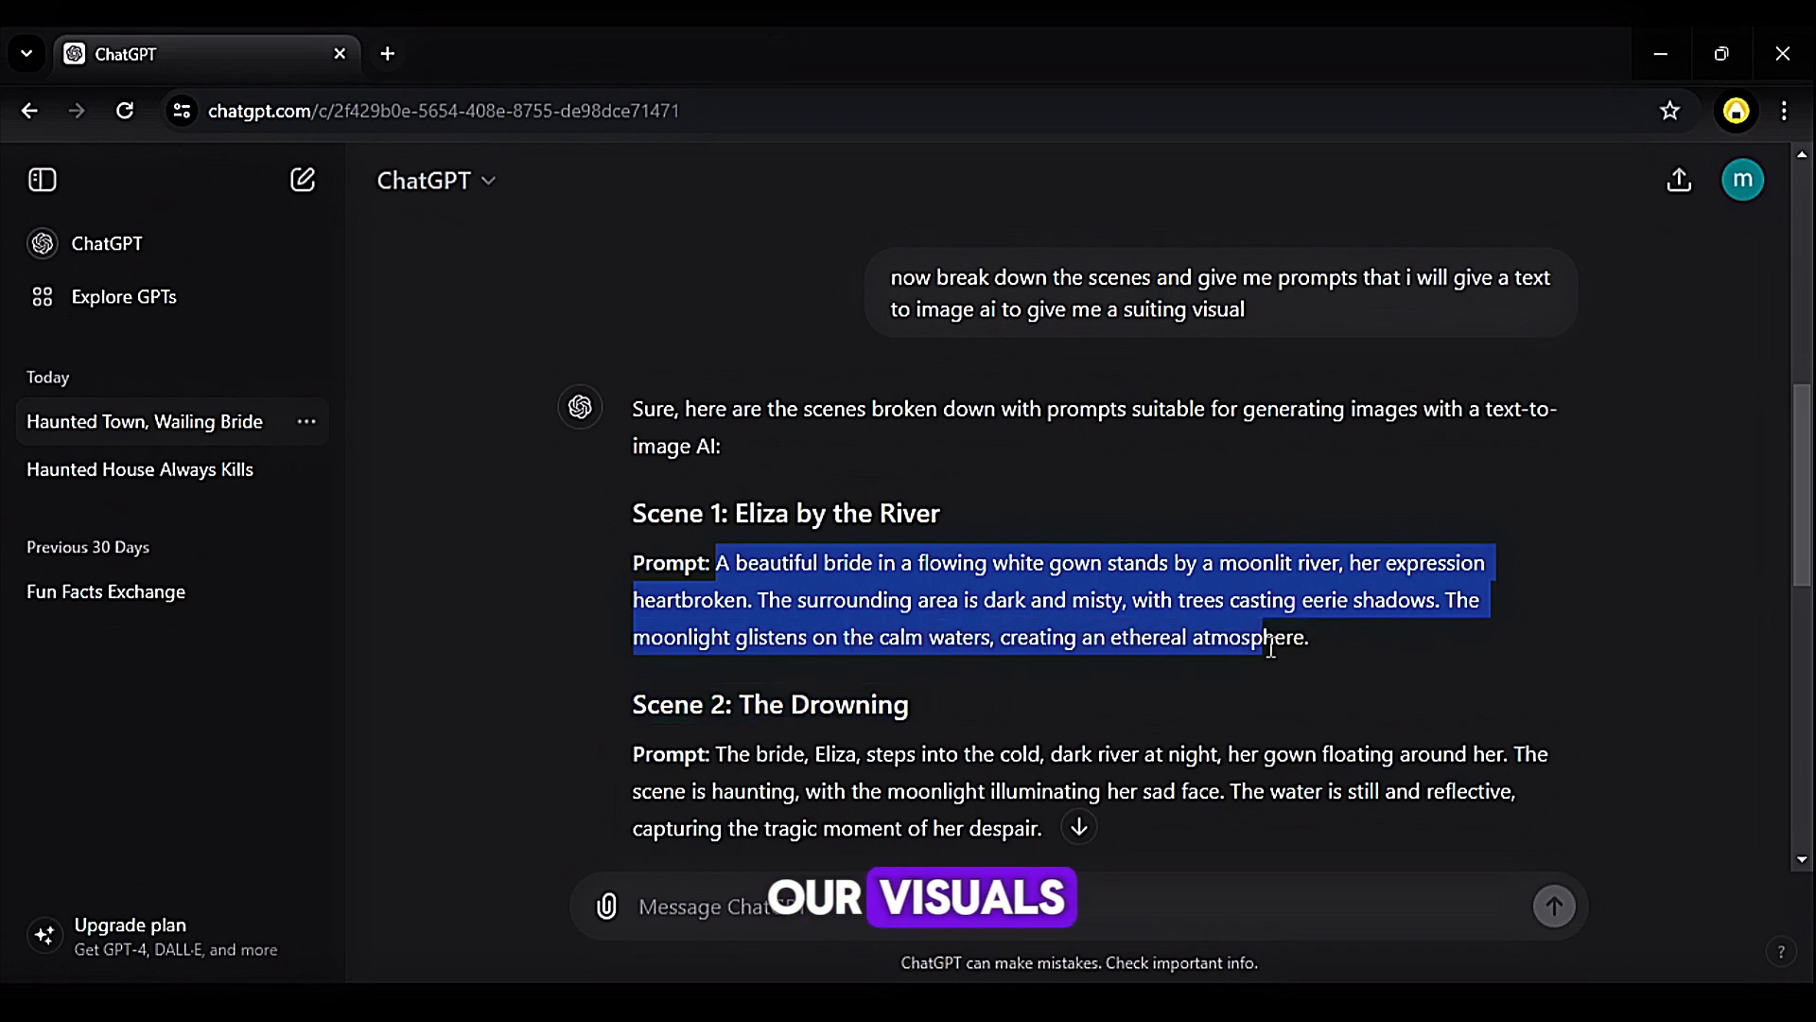
# Step: Find Ideogram from a new browser tab and open its website
pyautogui.hotkey('ctrl', 't')
pyautogui.click(411, 127)
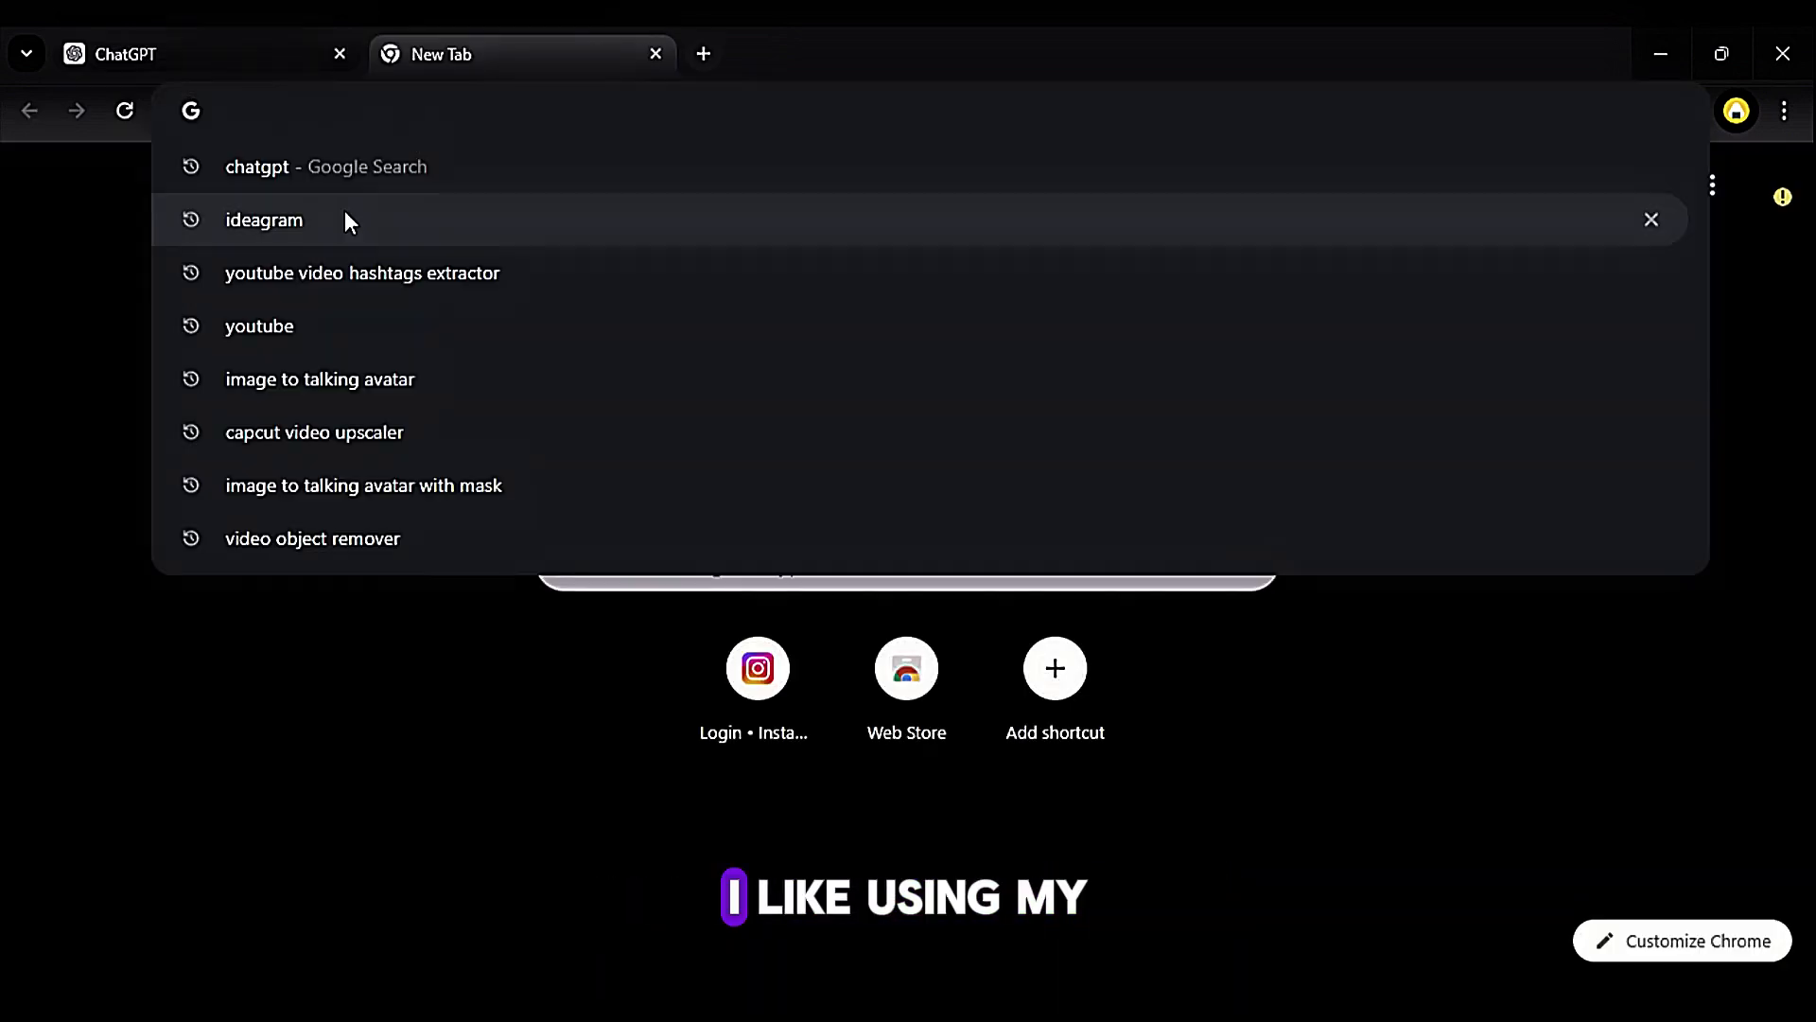
pyautogui.click(344, 217)
pyautogui.click(302, 505)
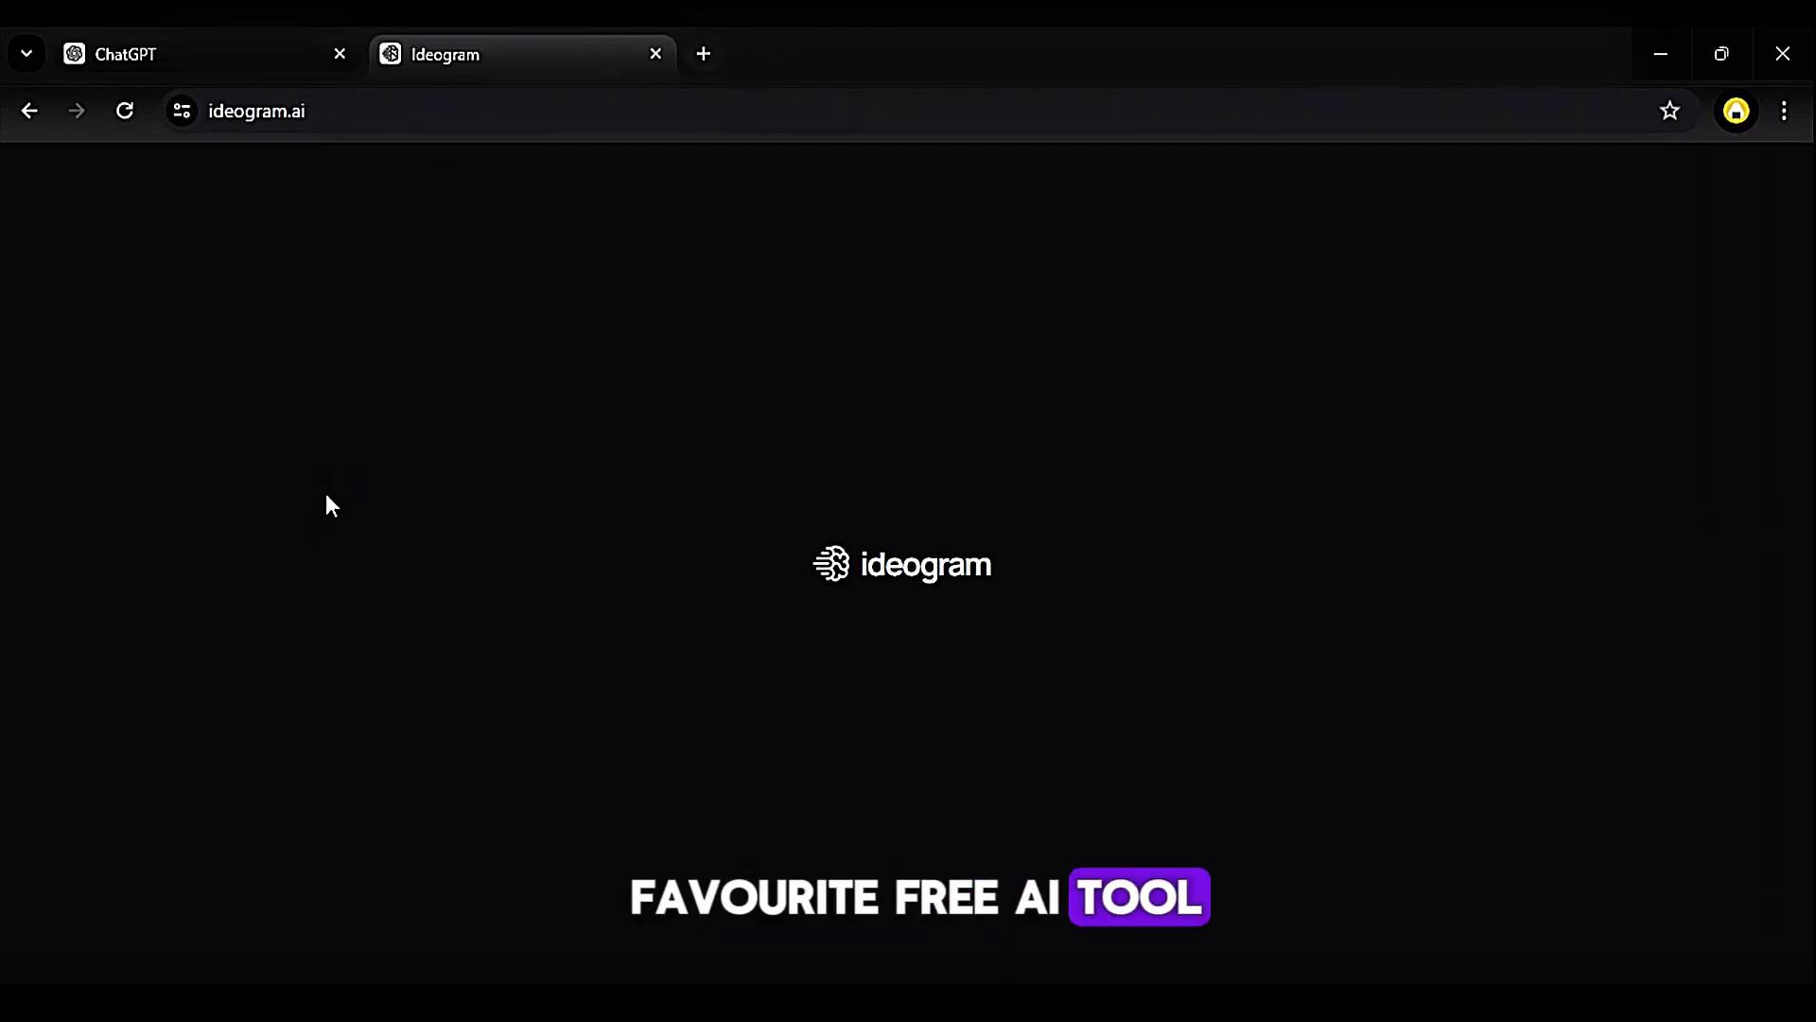
# Step: Paste the Scene 1 prompt, apply the cinematic, dark fantasy and vibrant styles, and generate the images
pyautogui.click(438, 343)
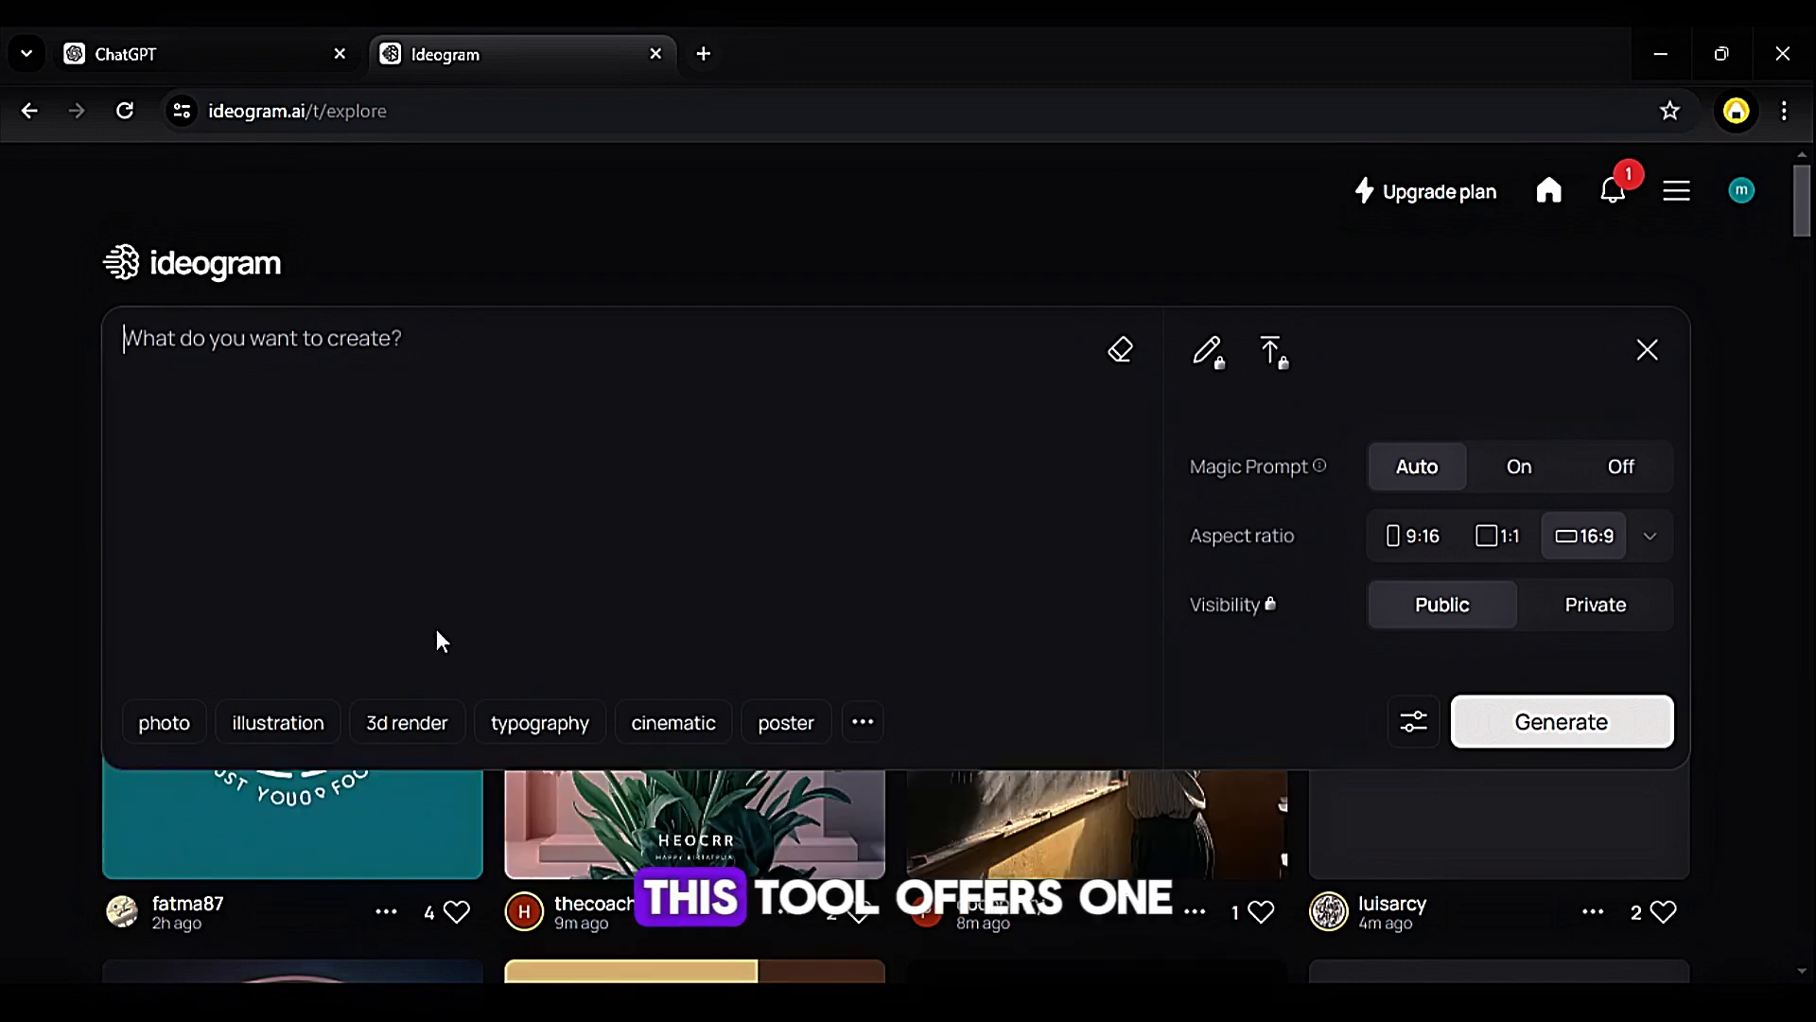
pyautogui.hotkey('ctrl', 'v')
pyautogui.click(861, 723)
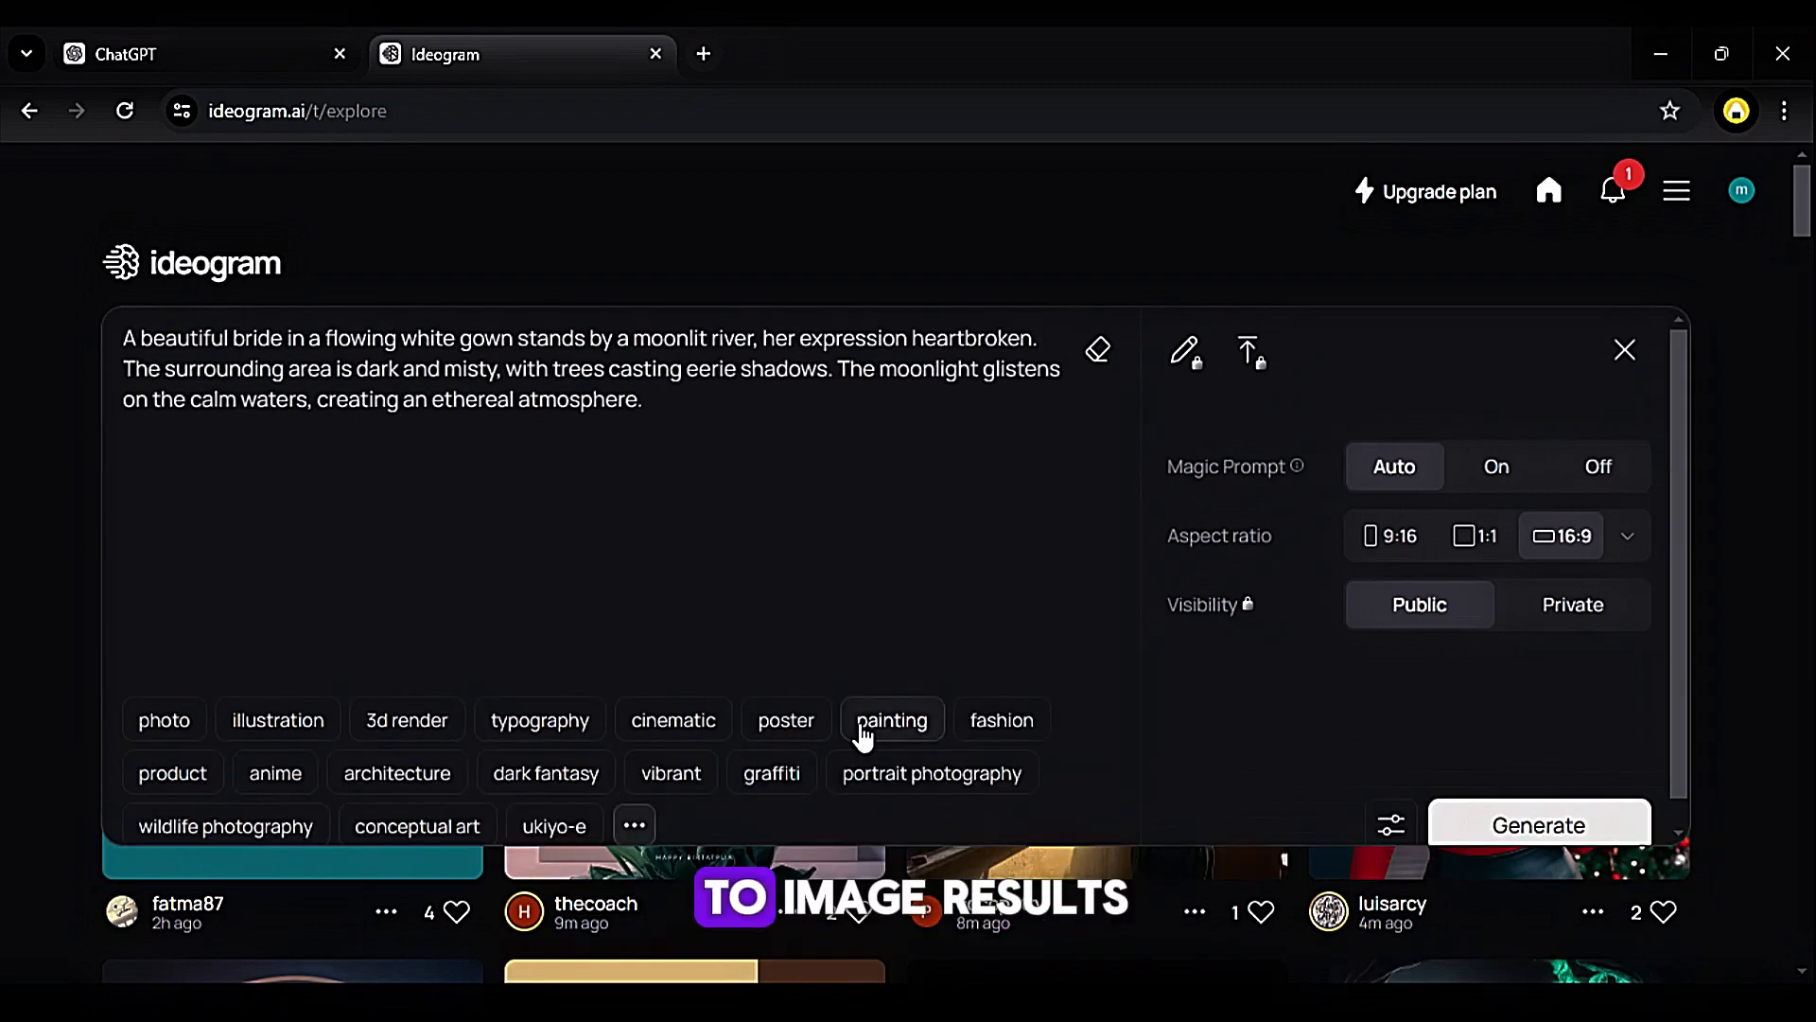
pyautogui.click(665, 722)
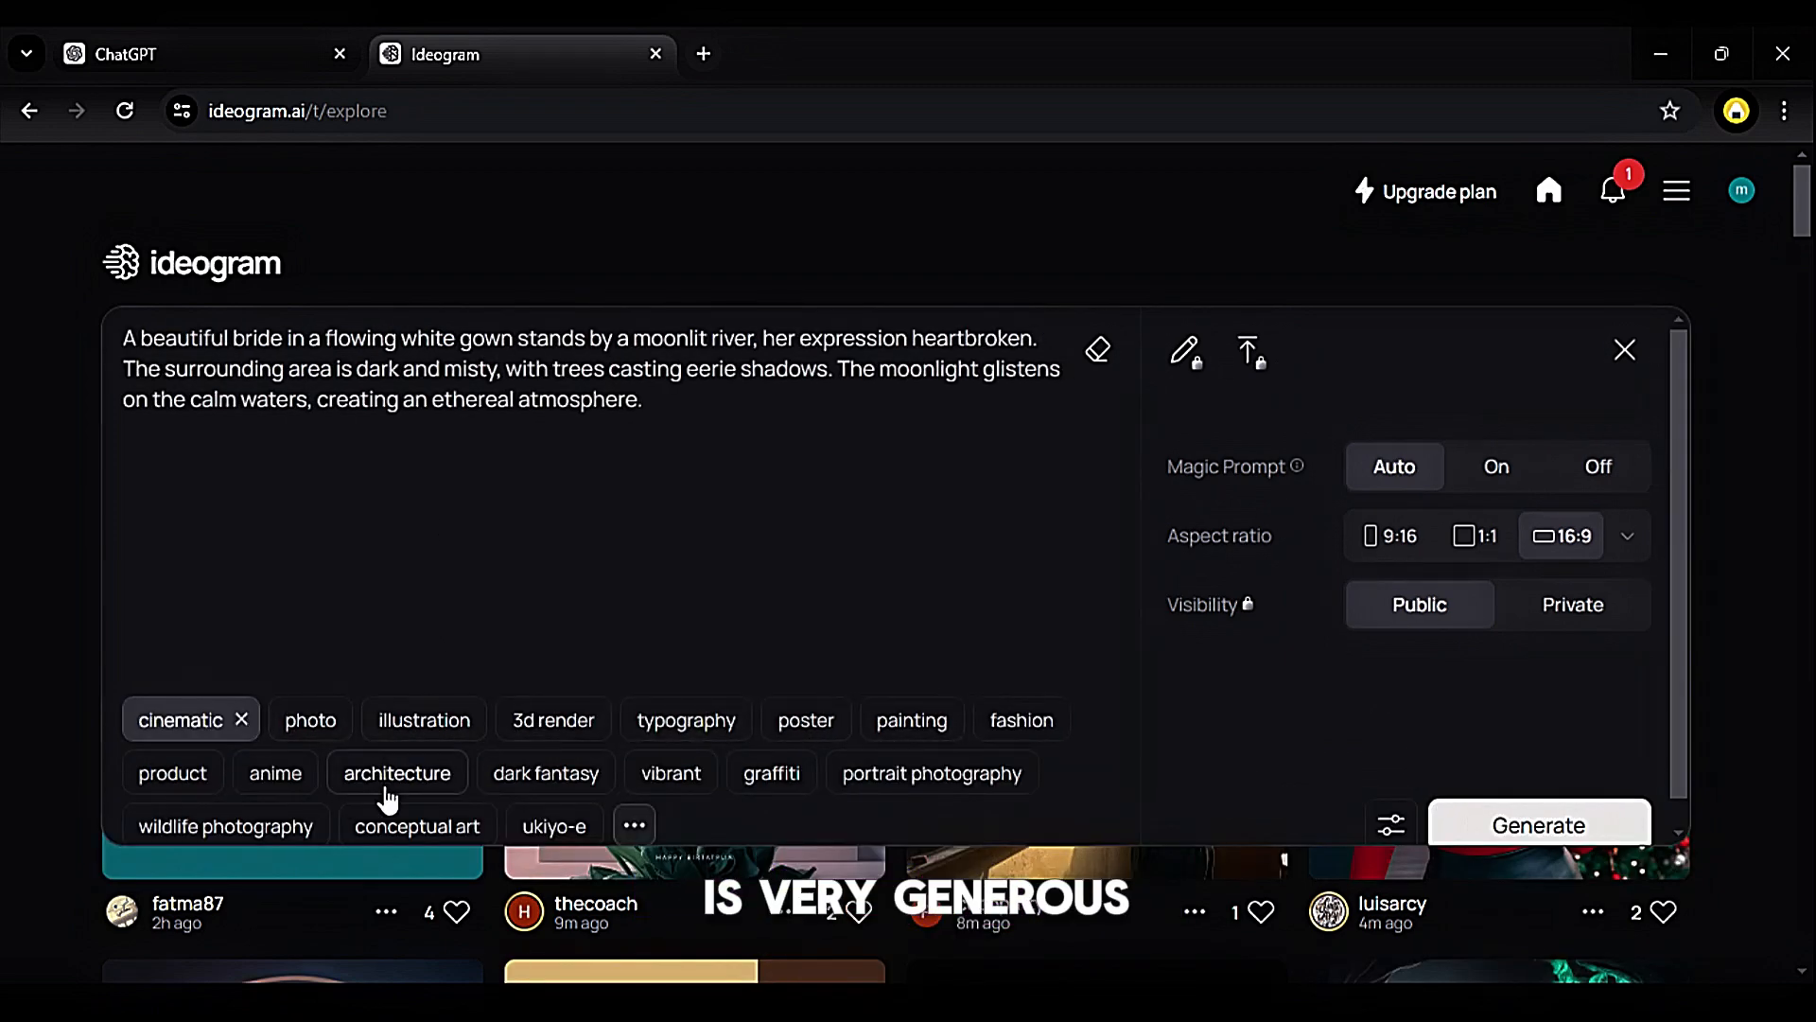
pyautogui.click(584, 781)
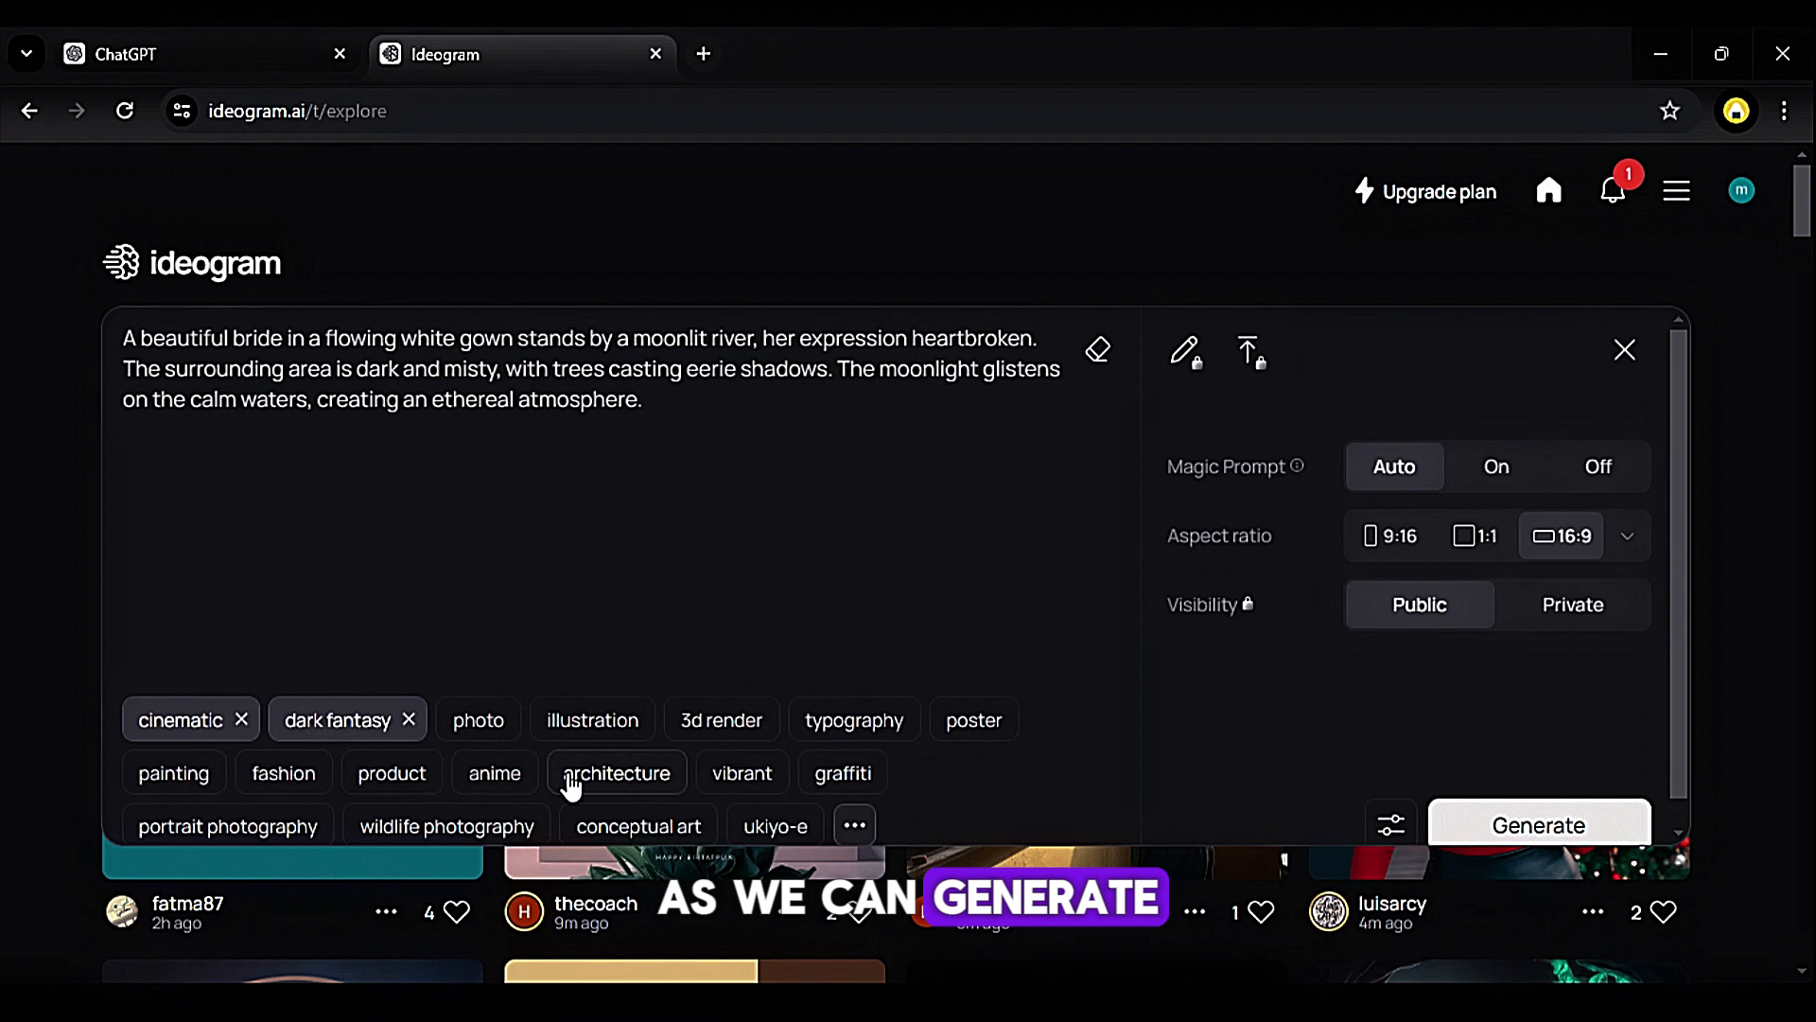
pyautogui.click(743, 774)
pyautogui.scroll(-1, 686, 661)
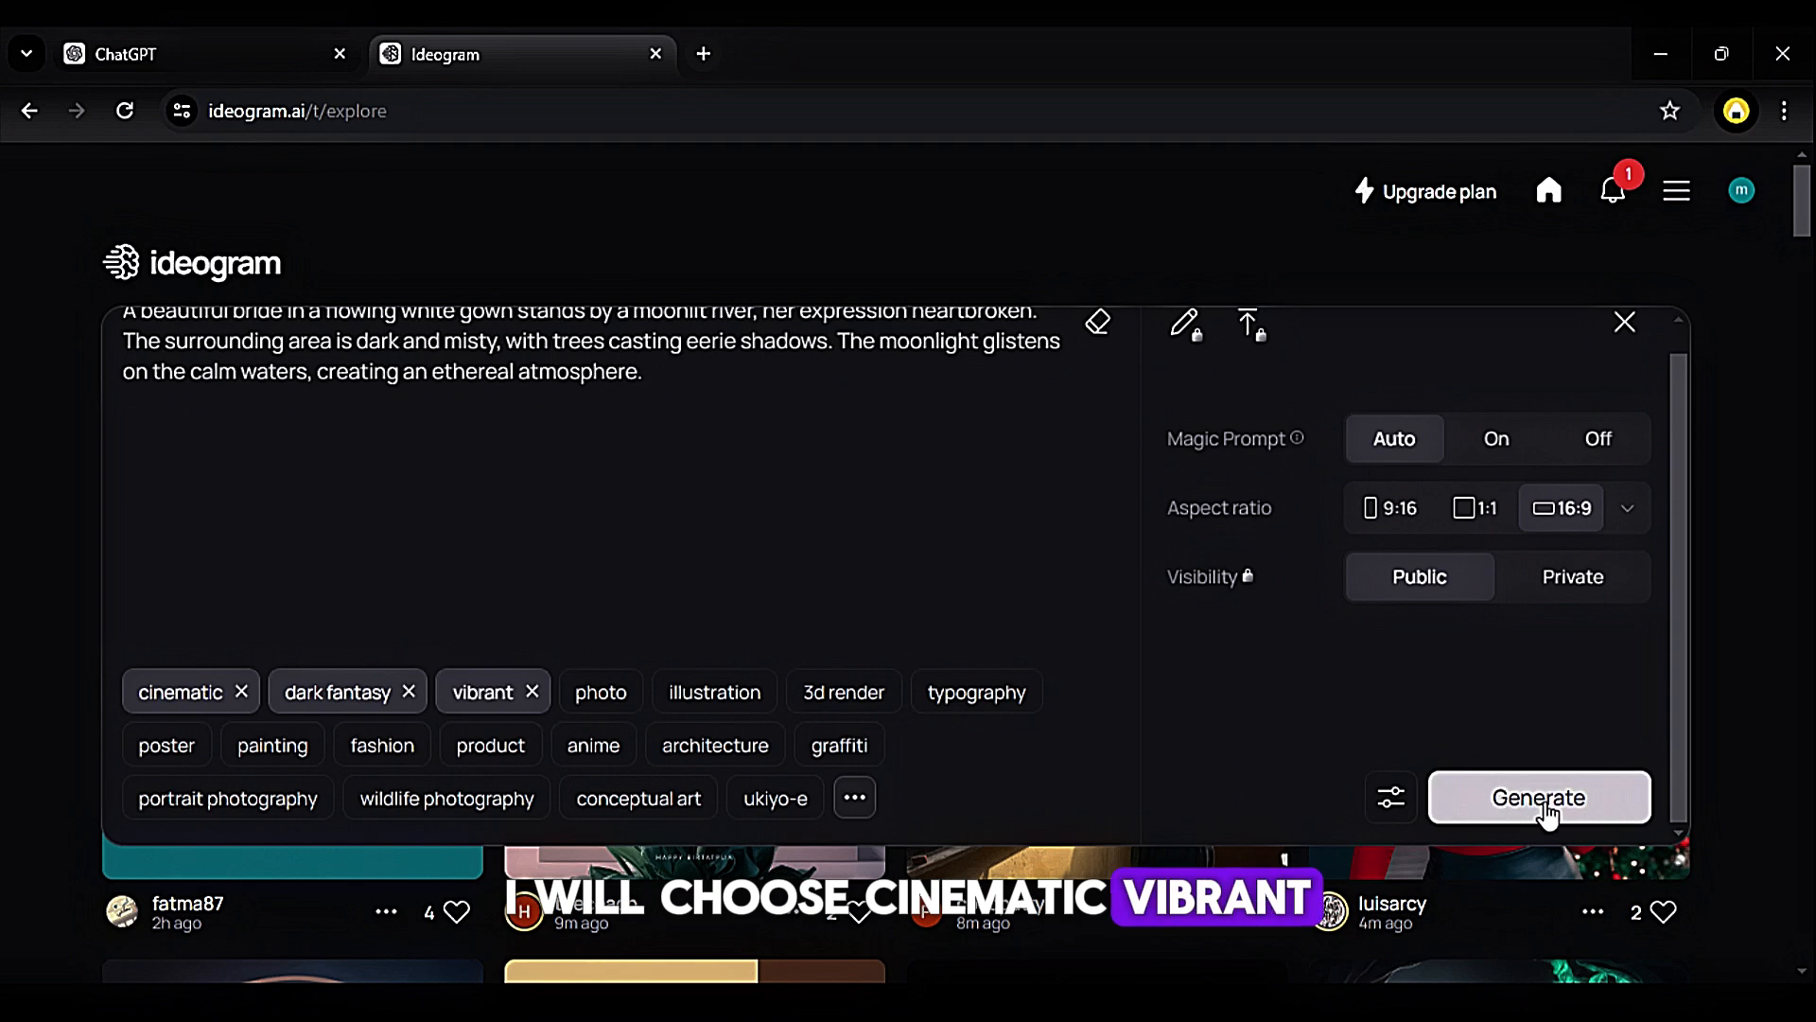
pyautogui.click(1542, 798)
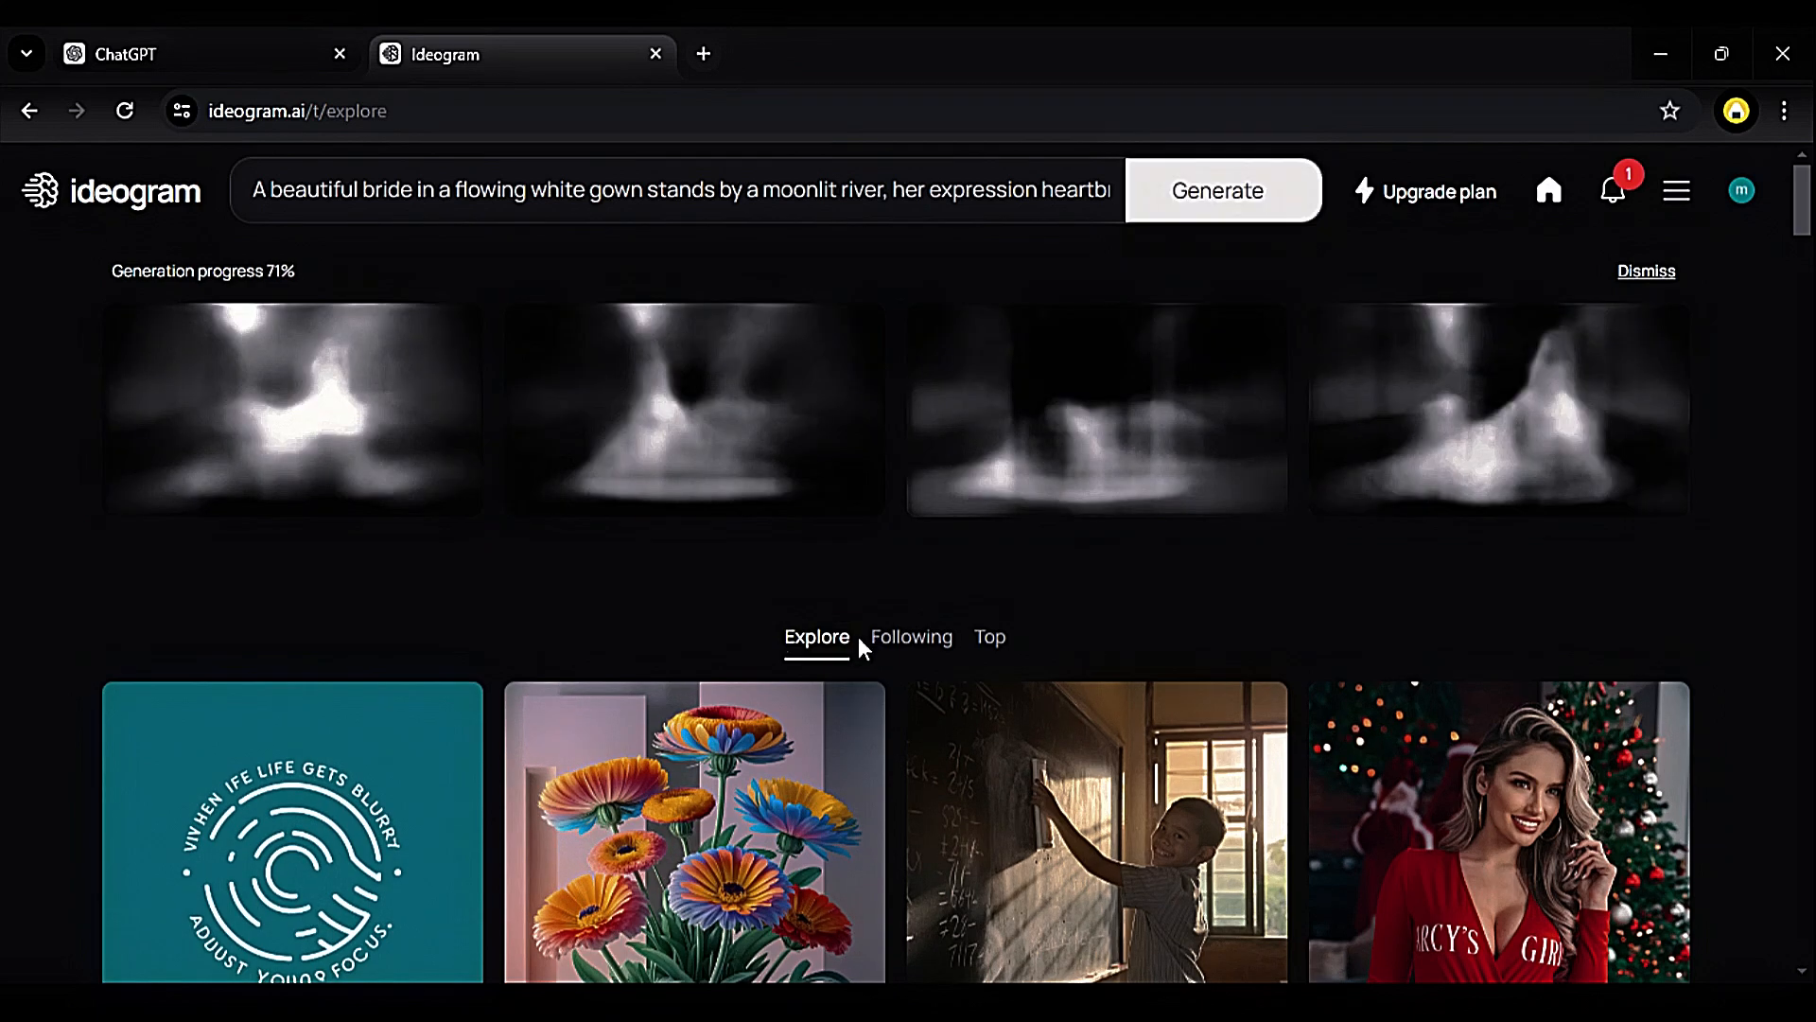
# Step: View the generated moonlit bride images at full size and return to the results overview
pyautogui.click(312, 426)
pyautogui.click(1481, 562)
pyautogui.click(1687, 562)
pyautogui.click(1578, 558)
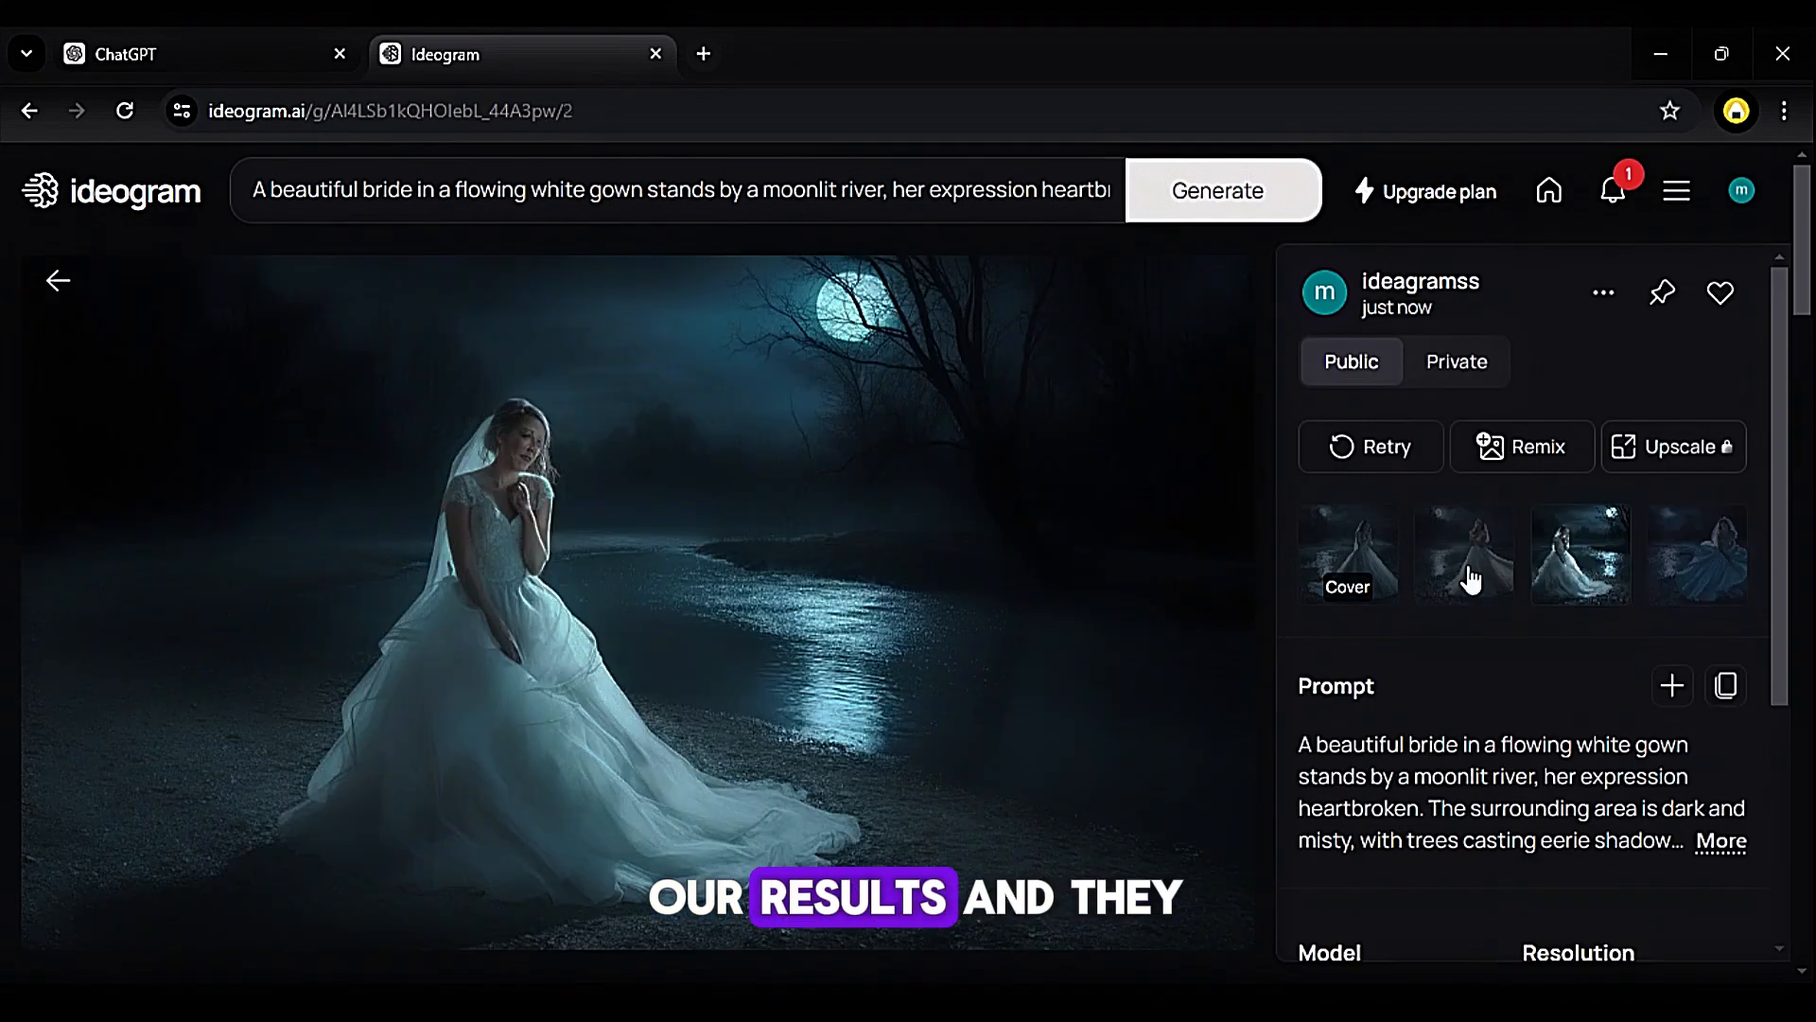
pyautogui.click(1470, 572)
pyautogui.click(58, 280)
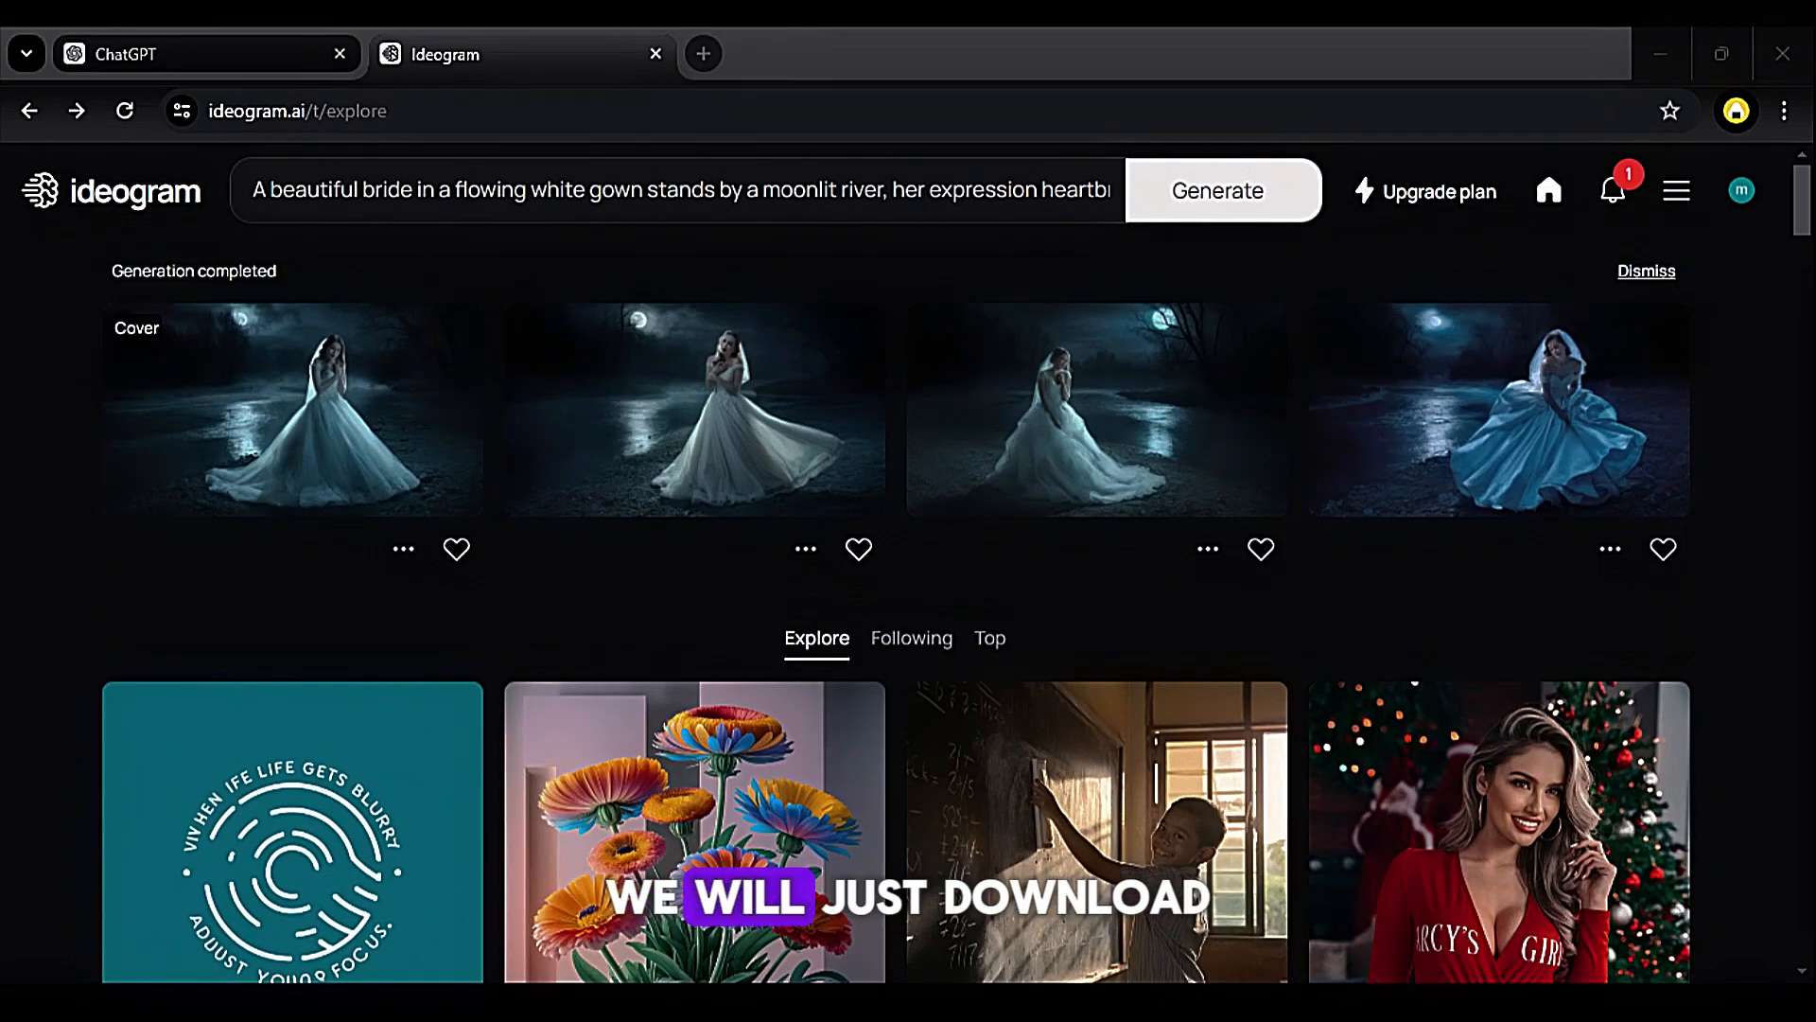
# Step: Replace the prompt with the Scene 2 text about Eliza stepping into the cold, dark river, and generate the images
pyautogui.click(718, 620)
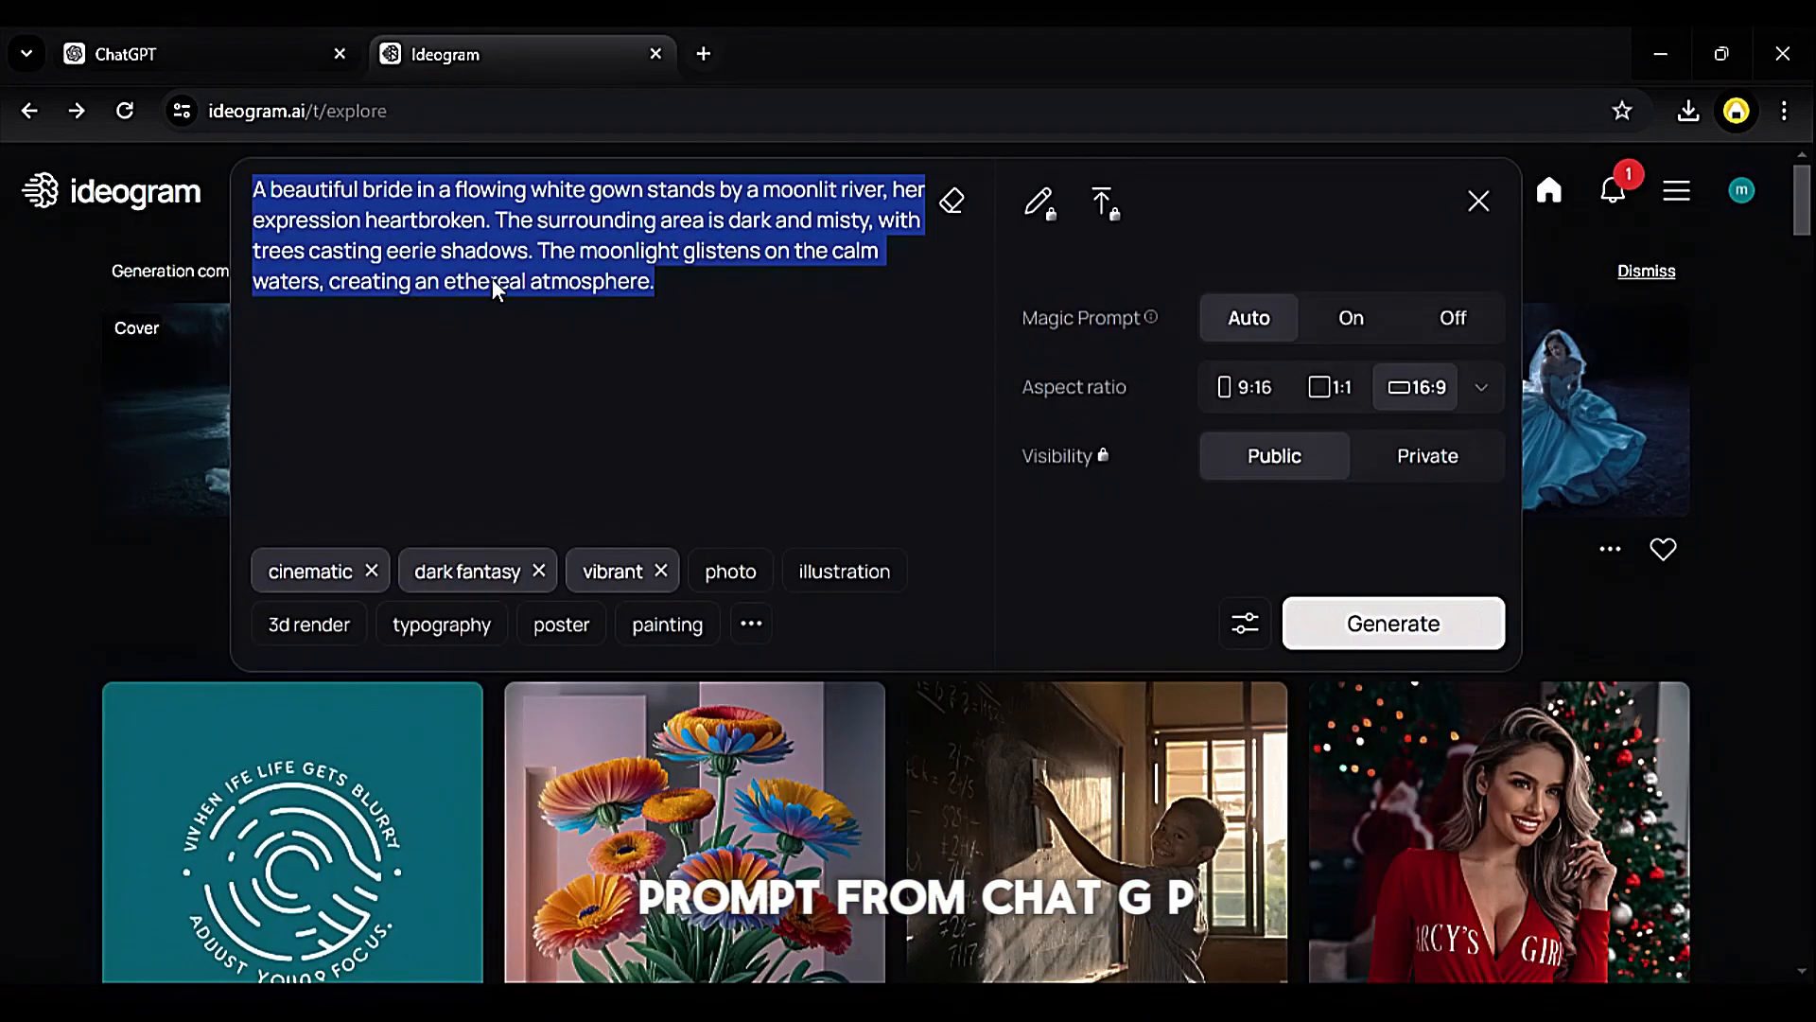
pyautogui.write('The bride, Eliza, steps into the cold, dark river at night, her gown floating around her. The scene is haunting, with the moonlight illuminating her sad face. The water is still and reflective, capturing the tragic moment of her despair.')
pyautogui.press('Return')
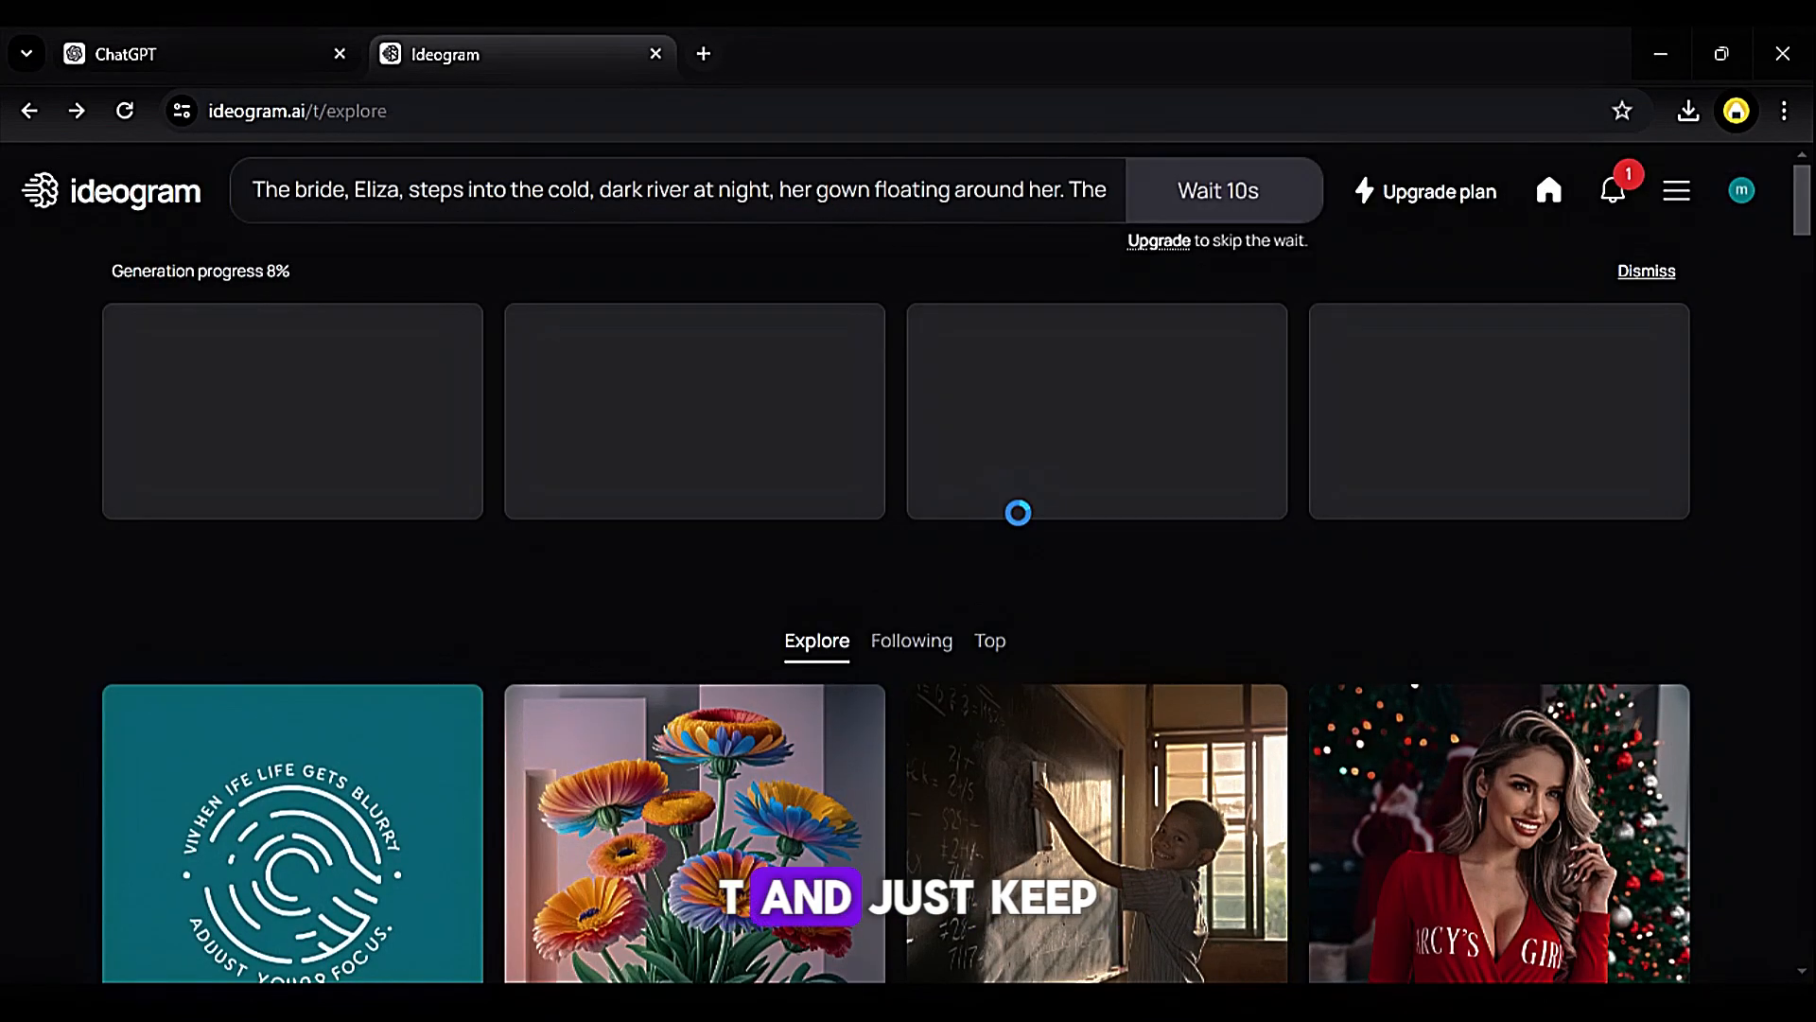
# Step: Compare the generated images of the bride in the river at full size, then leave the image view
pyautogui.click(292, 419)
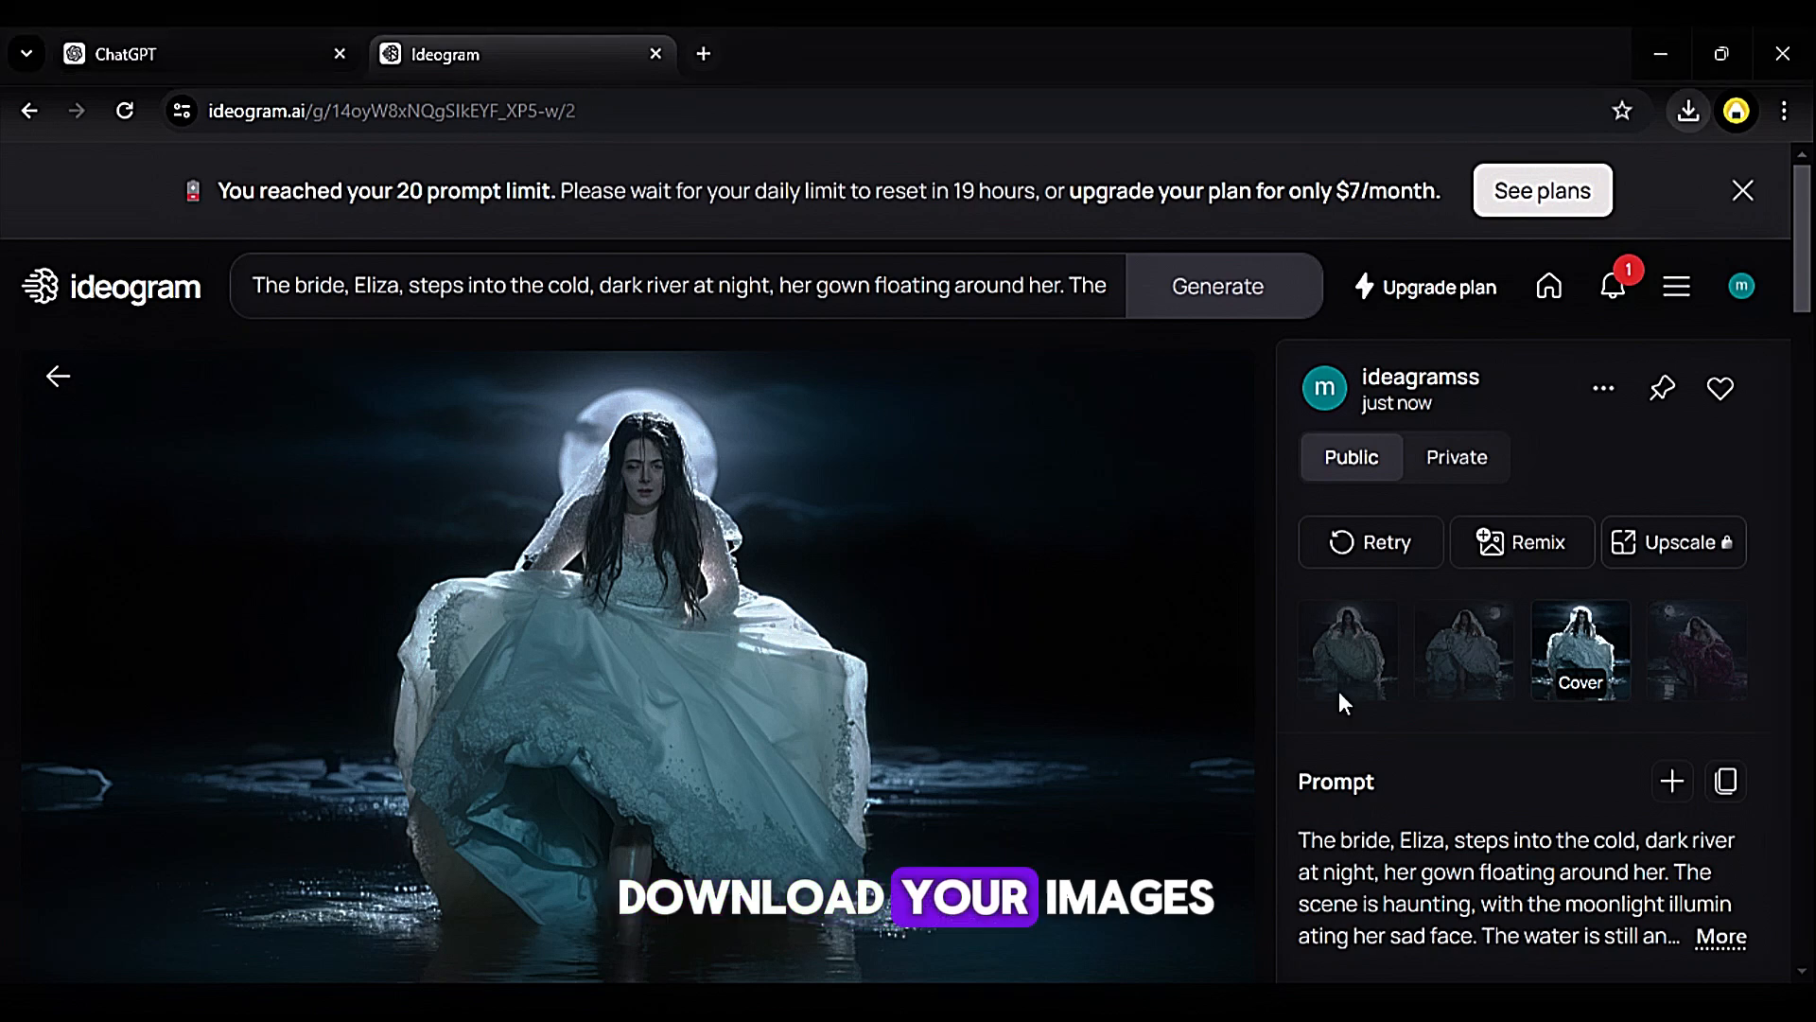
pyautogui.click(1464, 651)
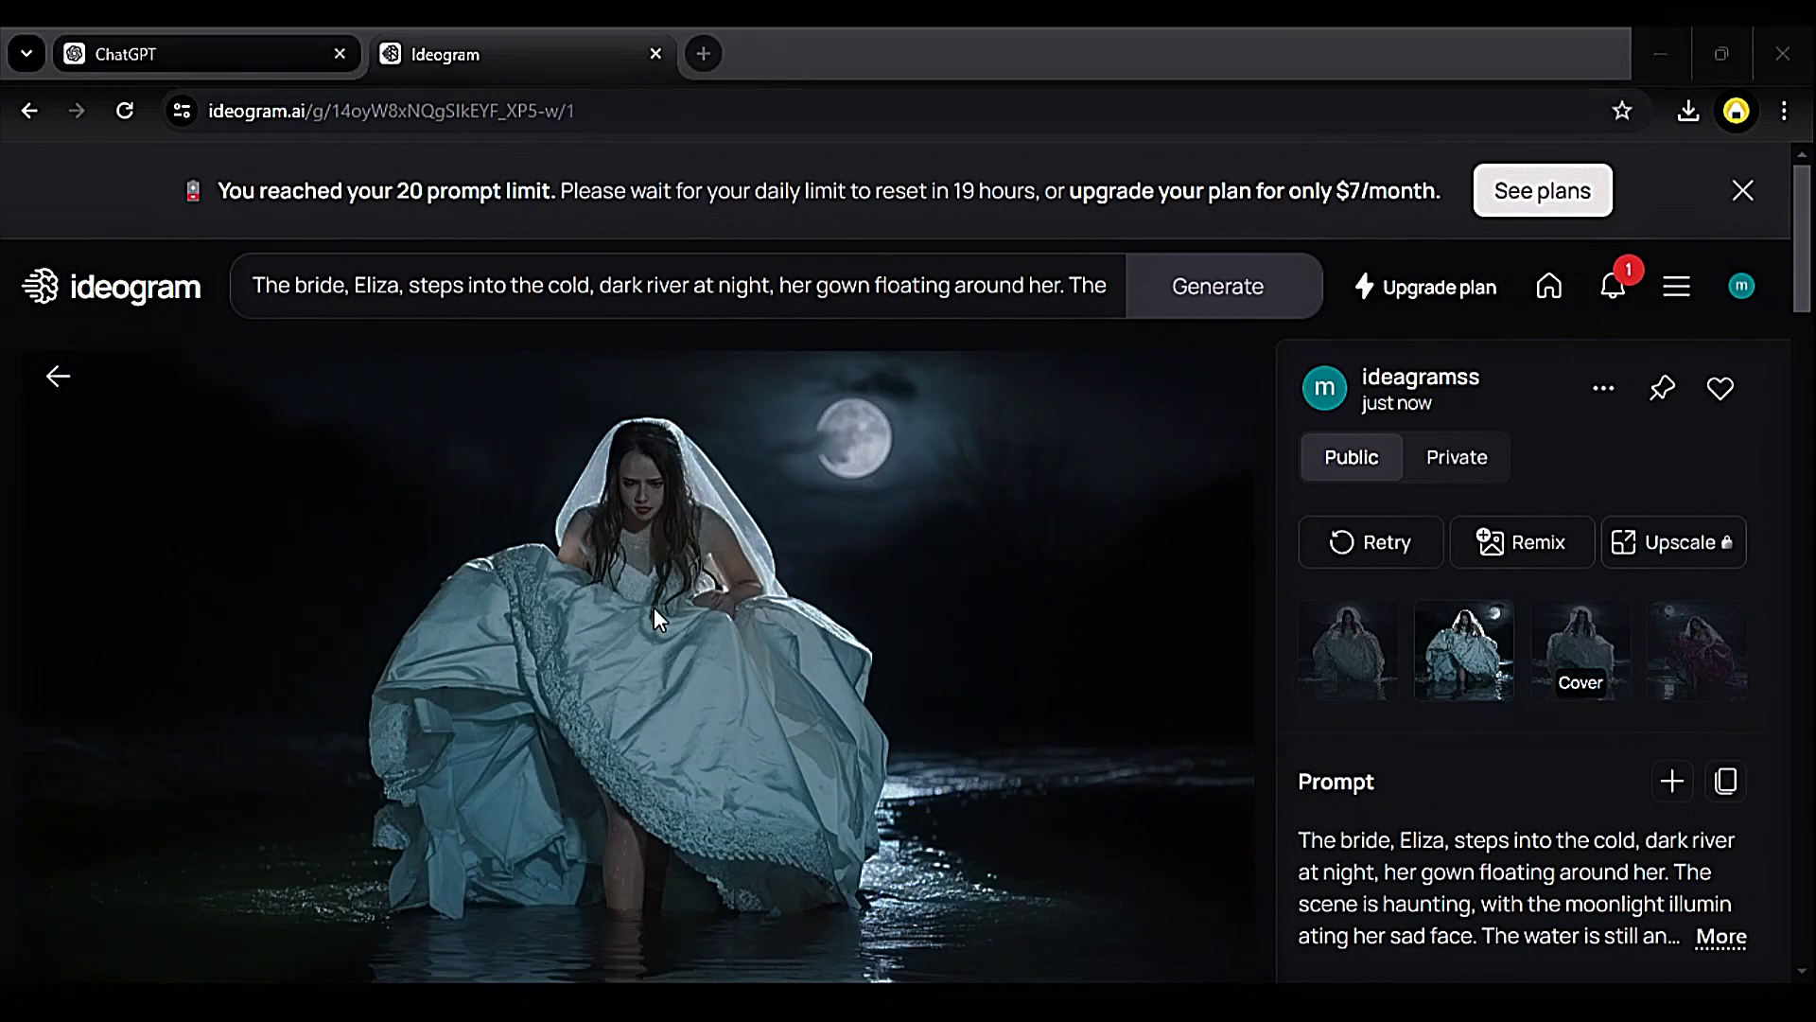
pyautogui.click(1359, 652)
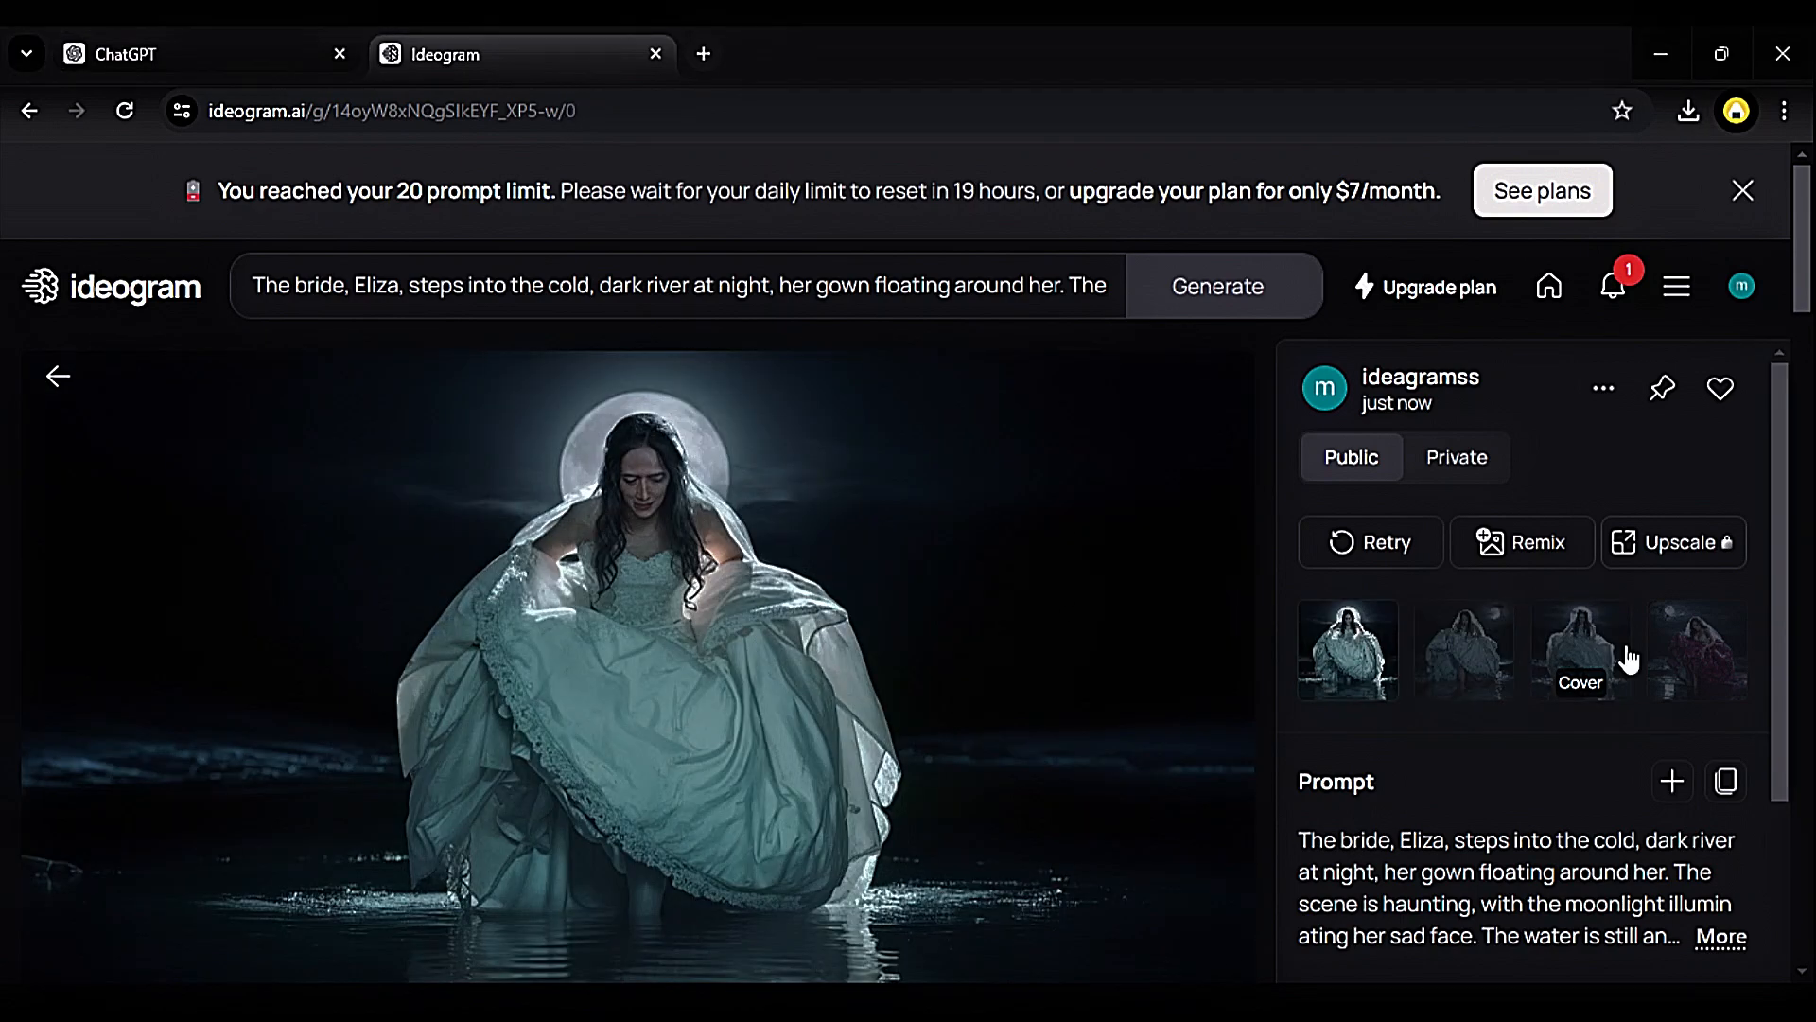
pyautogui.click(58, 376)
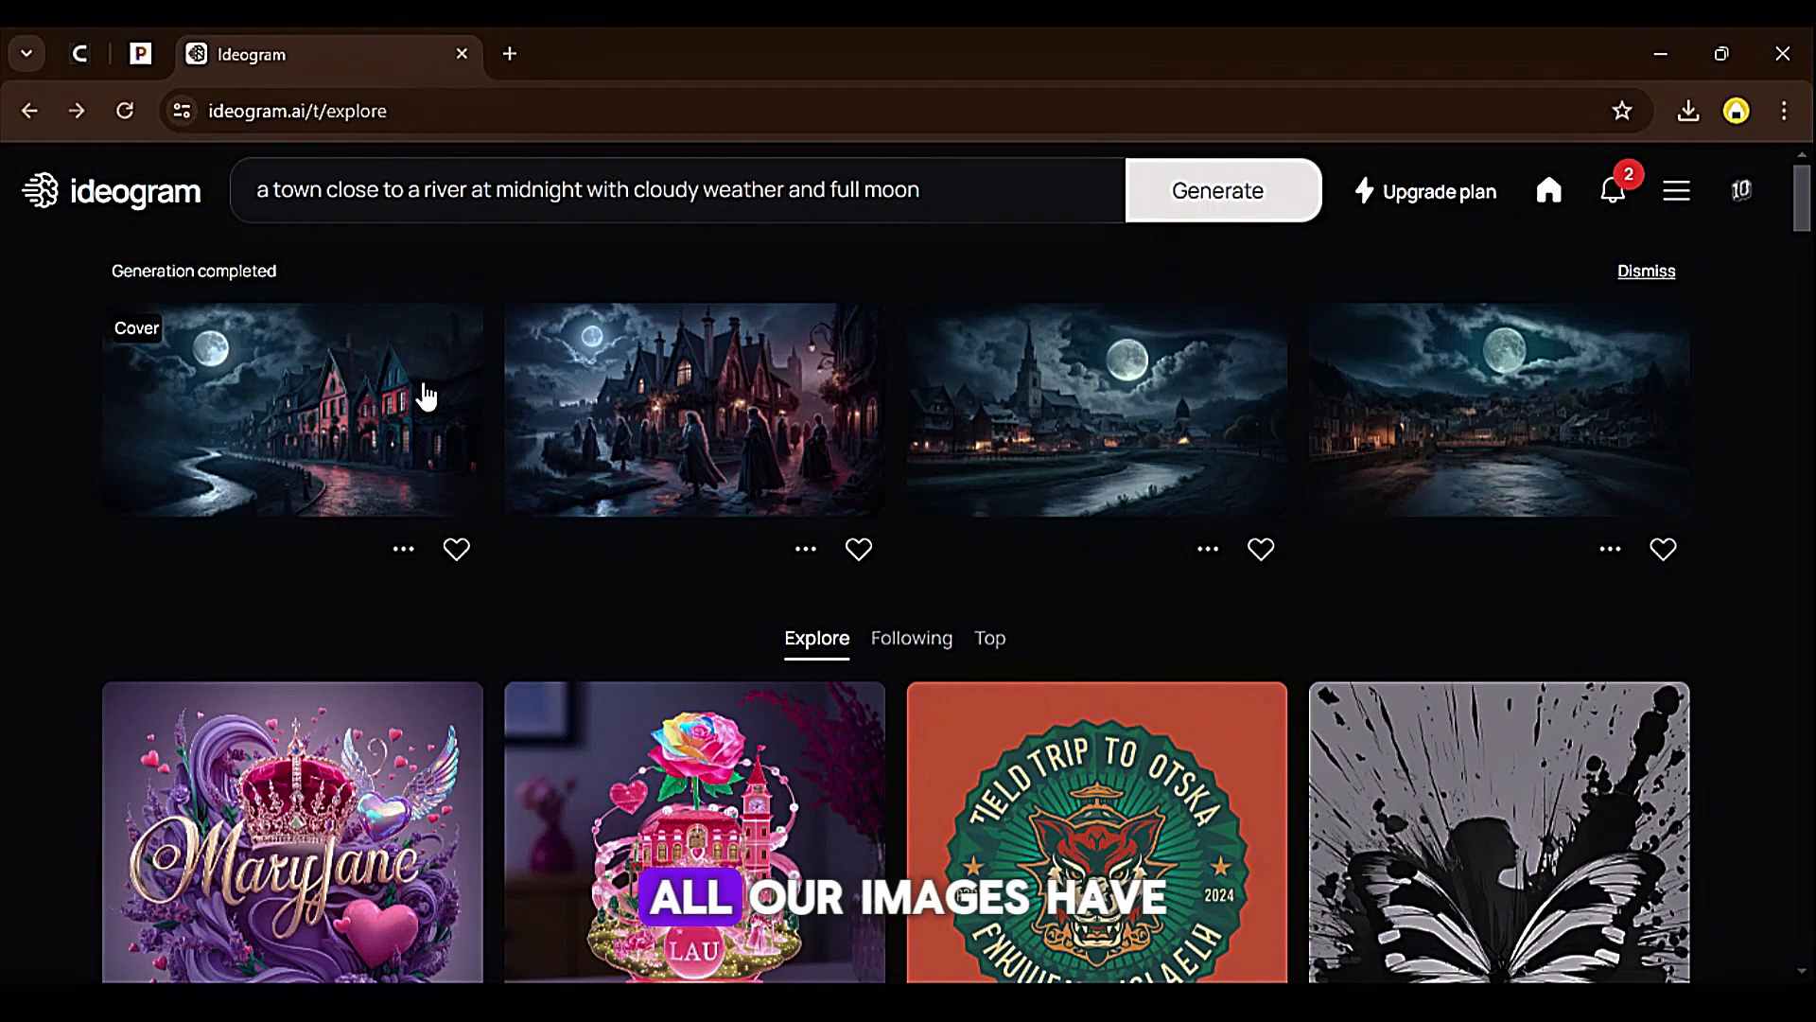
# Step: View the variations of the midnight riverside town with a full moon at full size and return to the overview
pyautogui.click(376, 395)
pyautogui.click(1467, 560)
pyautogui.click(1589, 574)
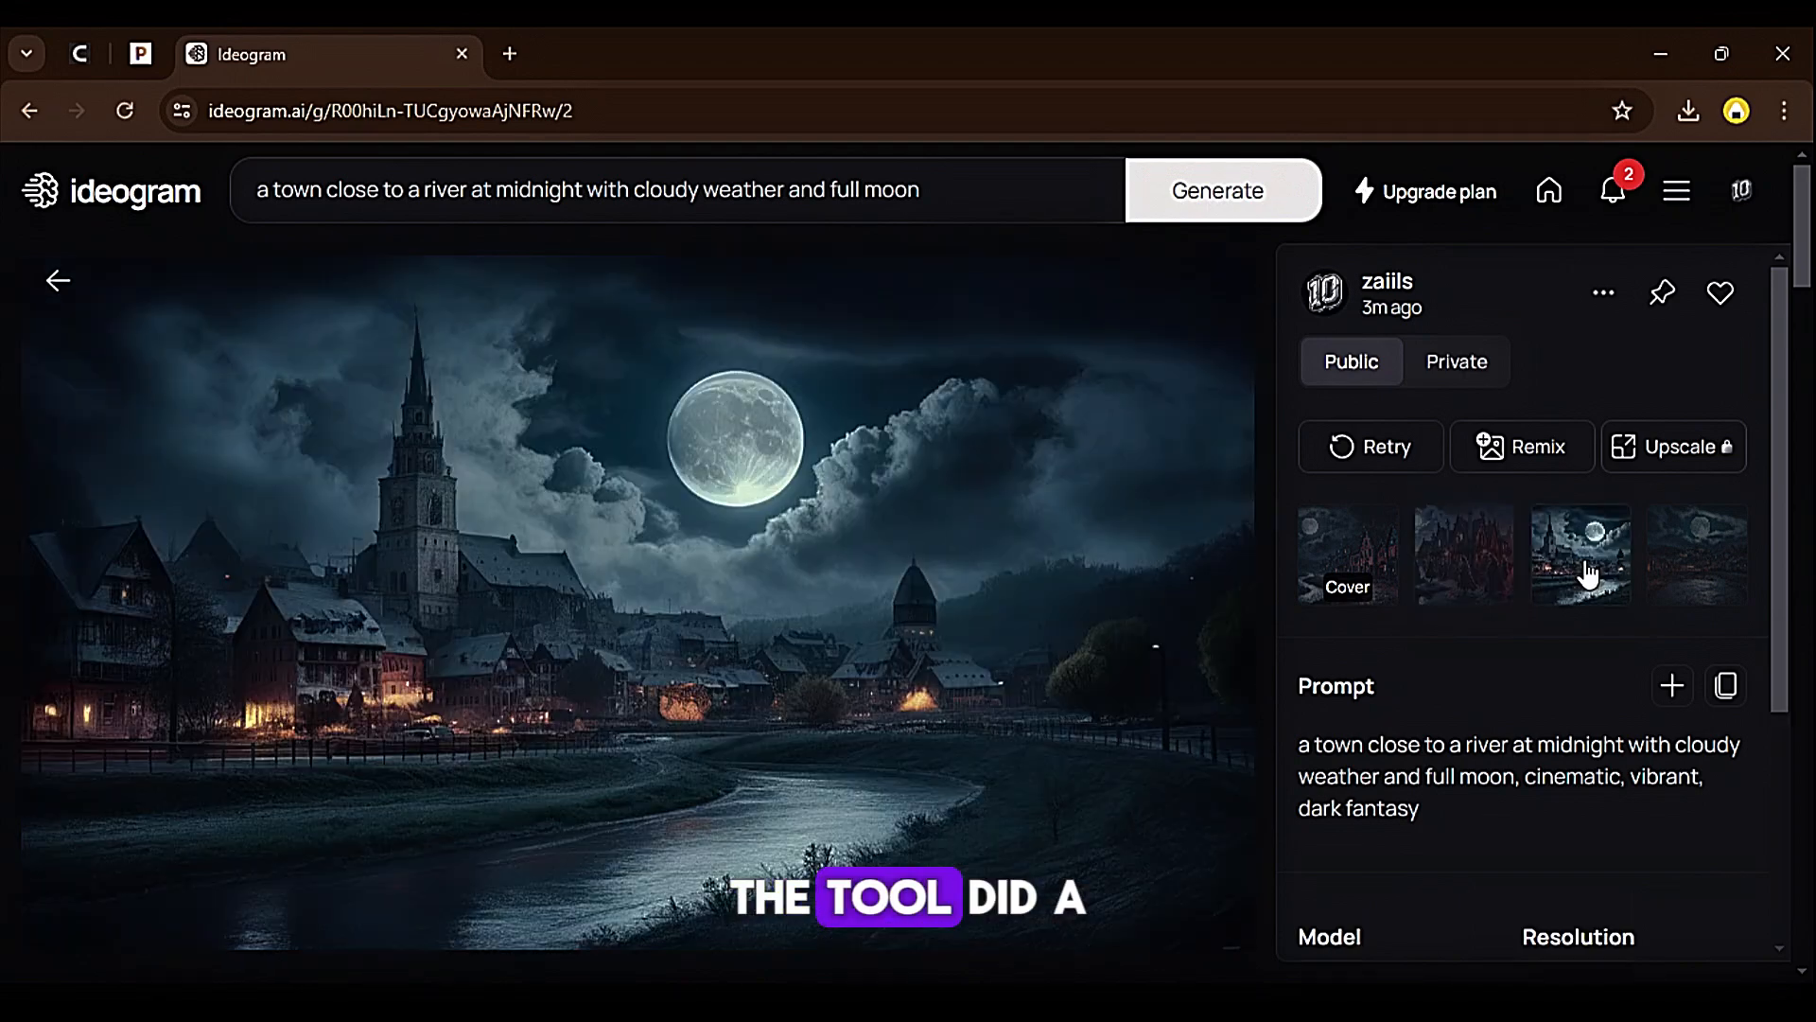
pyautogui.click(1704, 577)
pyautogui.click(57, 280)
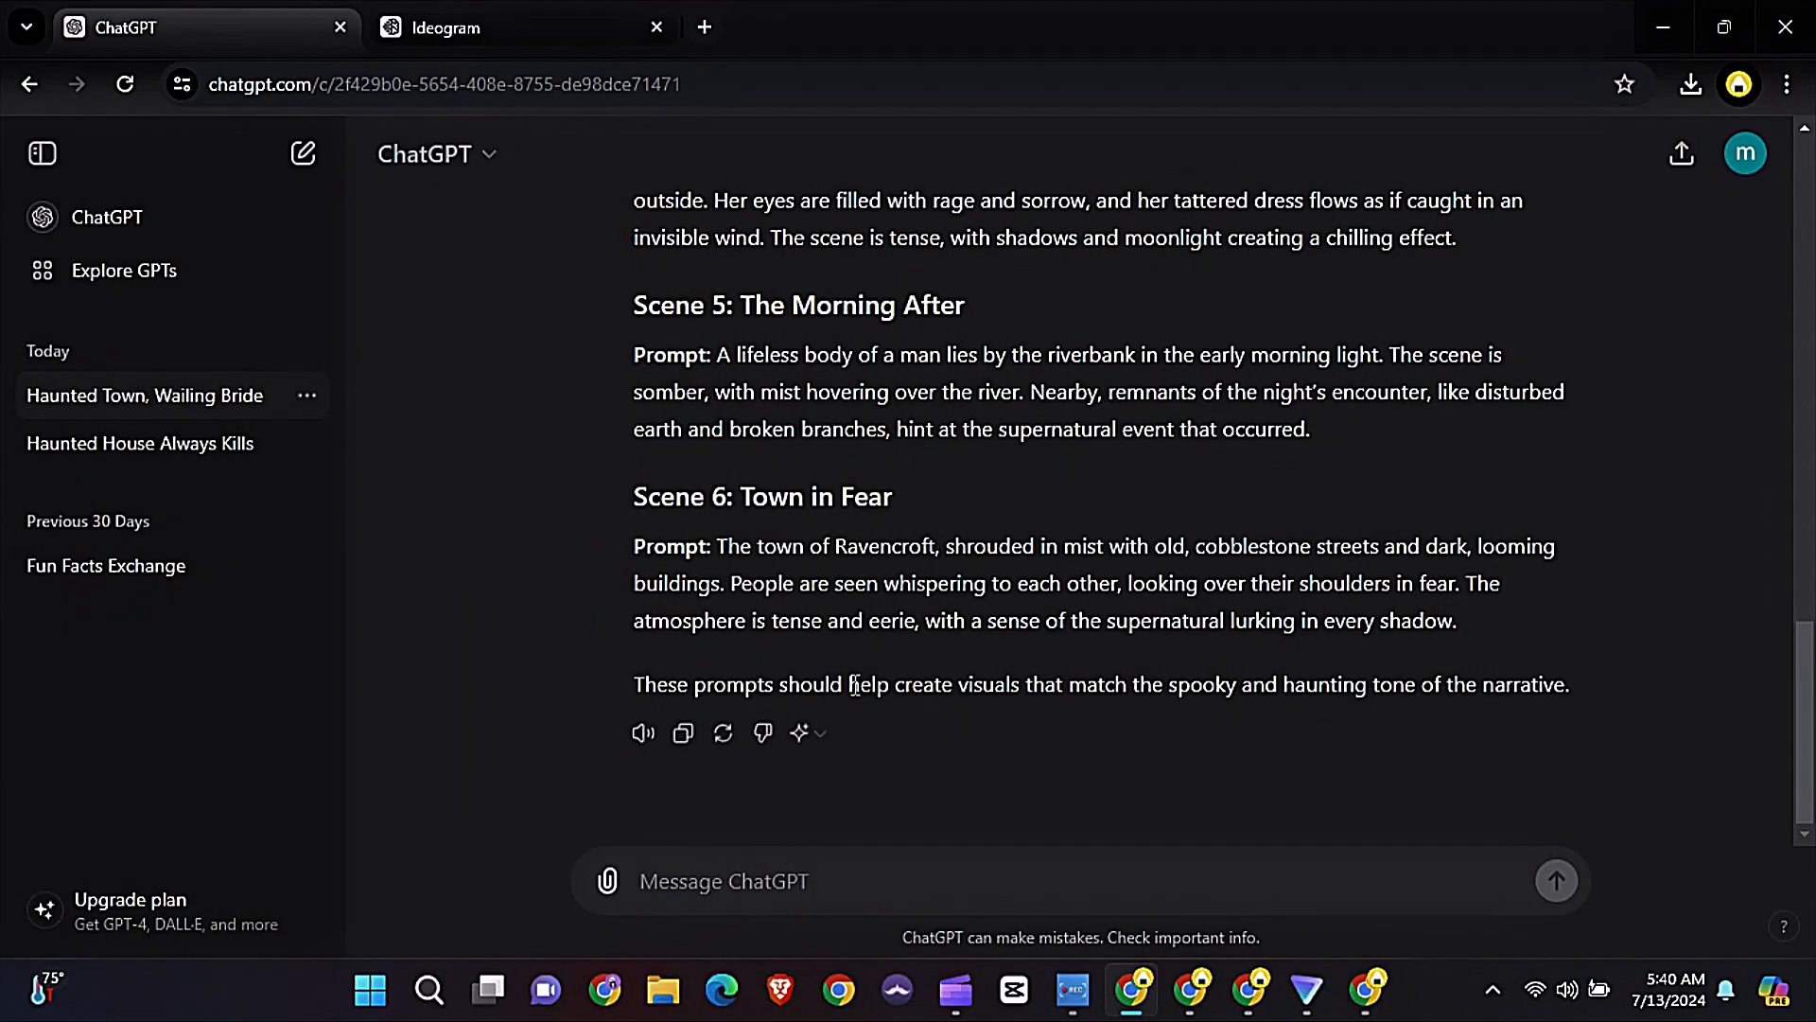
# Step: Select the full Wailing Bride story script in the ChatGPT conversation and copy it
pyautogui.scroll(15, 879, 679)
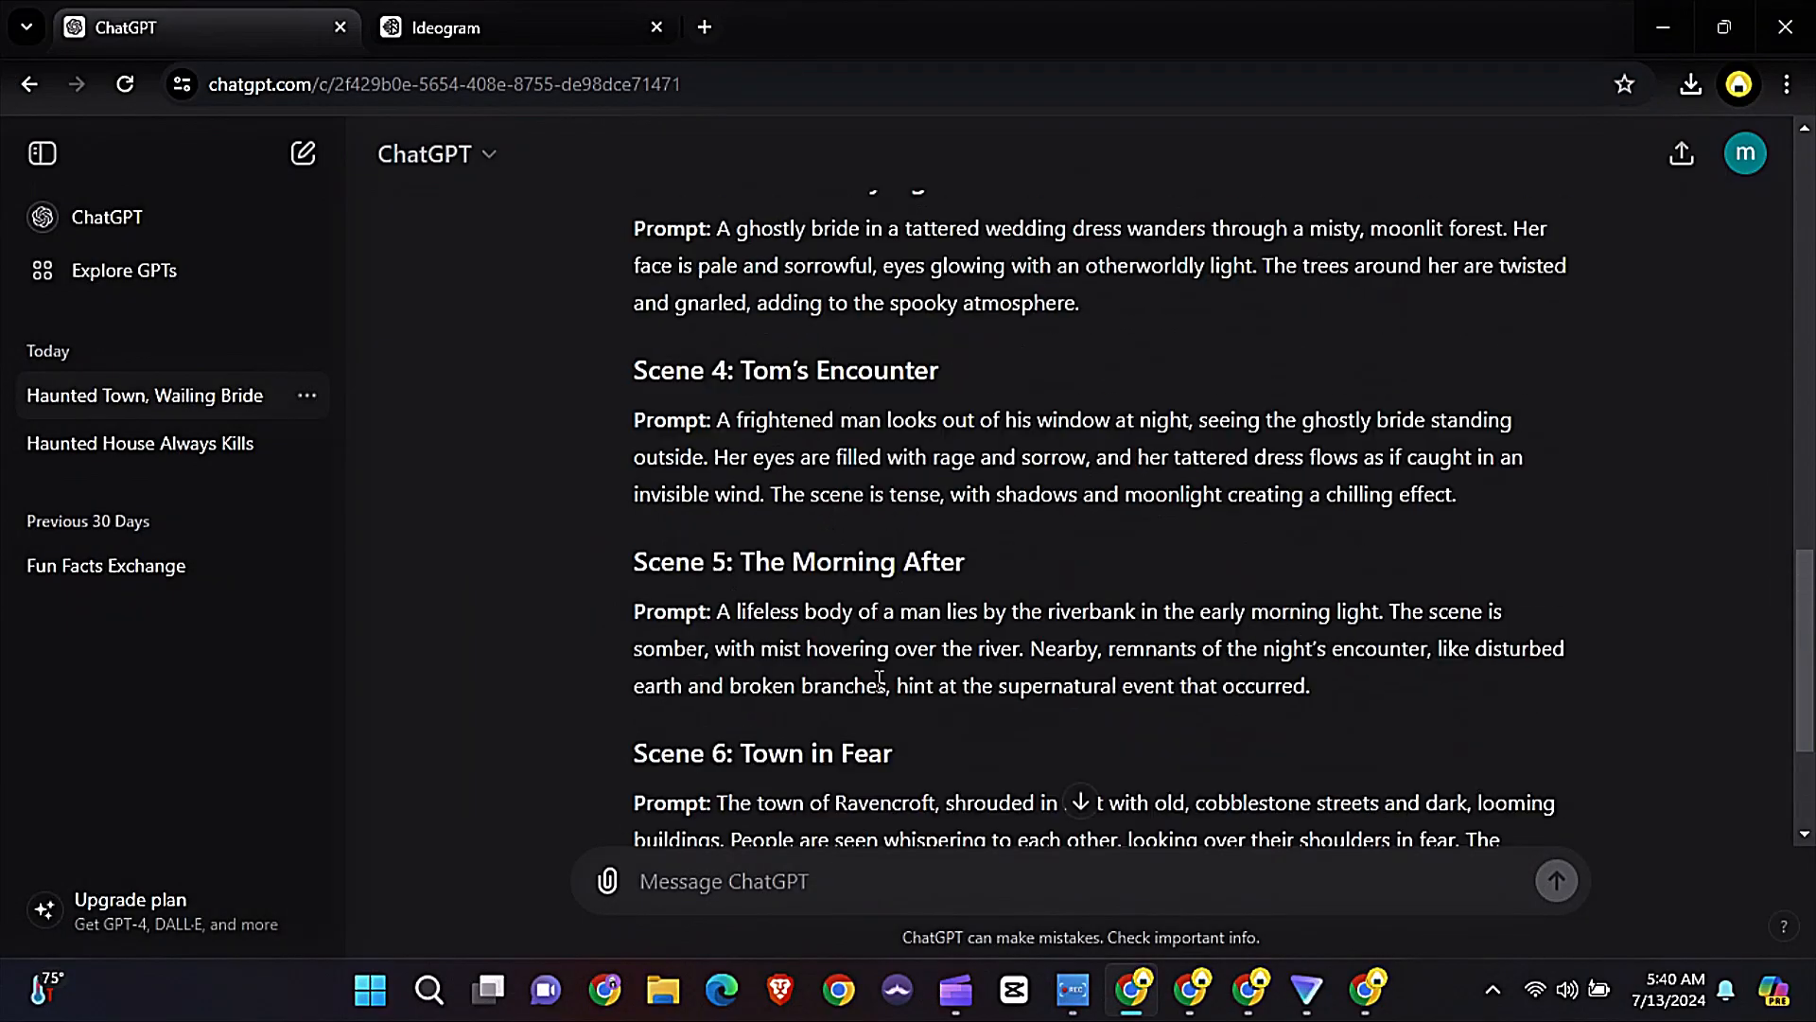
pyautogui.scroll(7, 879, 680)
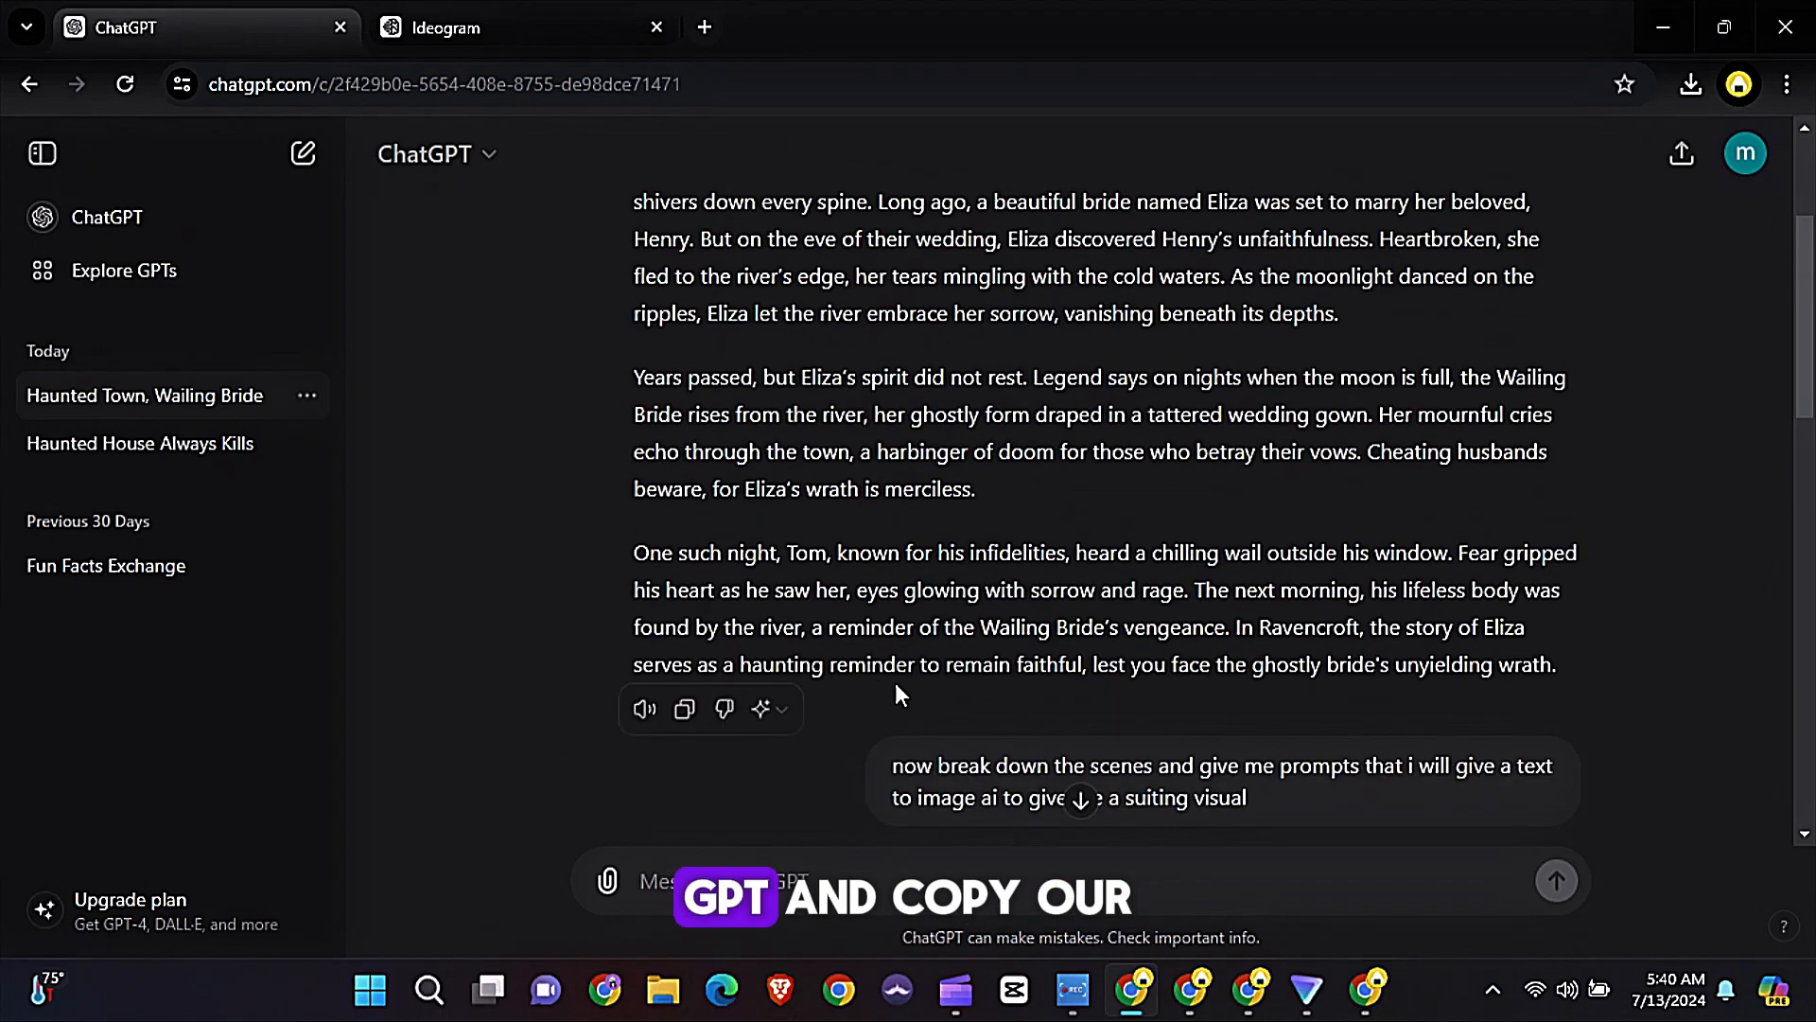
pyautogui.moveTo(638, 430); pyautogui.dragTo(1474, 566)
pyautogui.rightClick(784, 498)
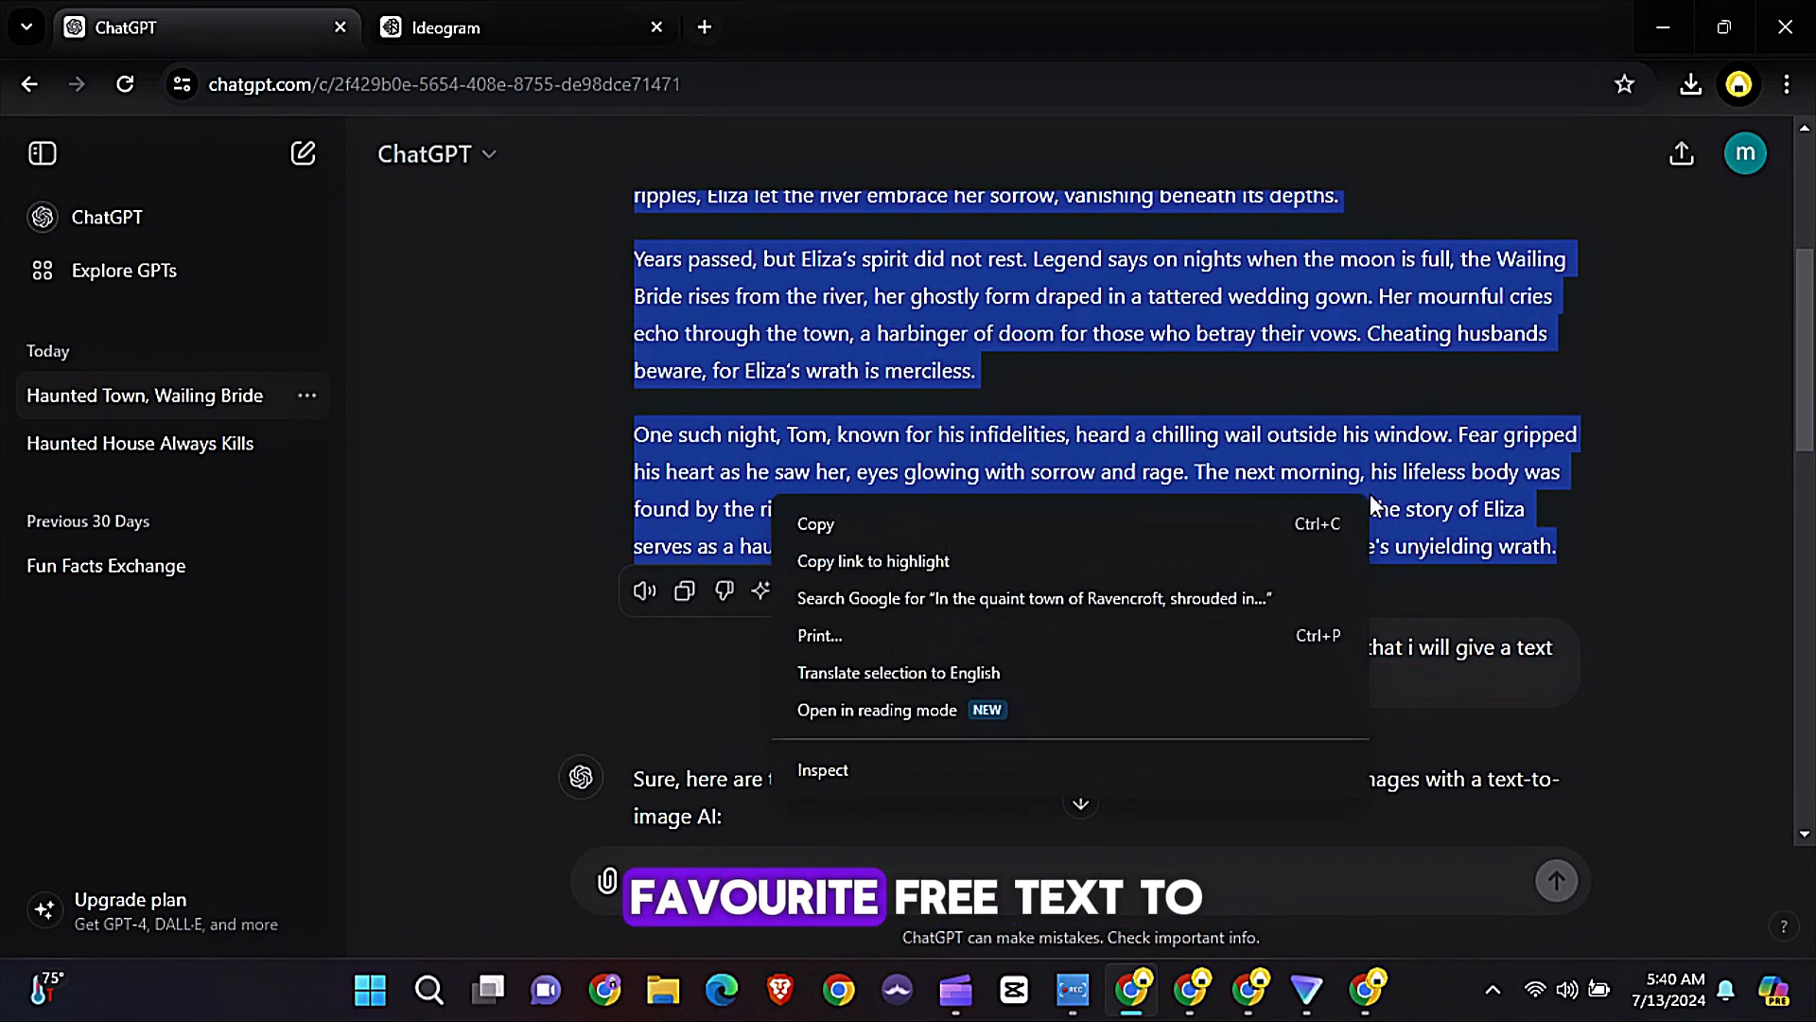
pyautogui.click(953, 529)
pyautogui.scroll(-1, 965, 663)
# Step: Switch to Microsoft Clipchamp, start a new text-to-speech clip, and paste the Wailing Bride script as its text
pyautogui.click(975, 1011)
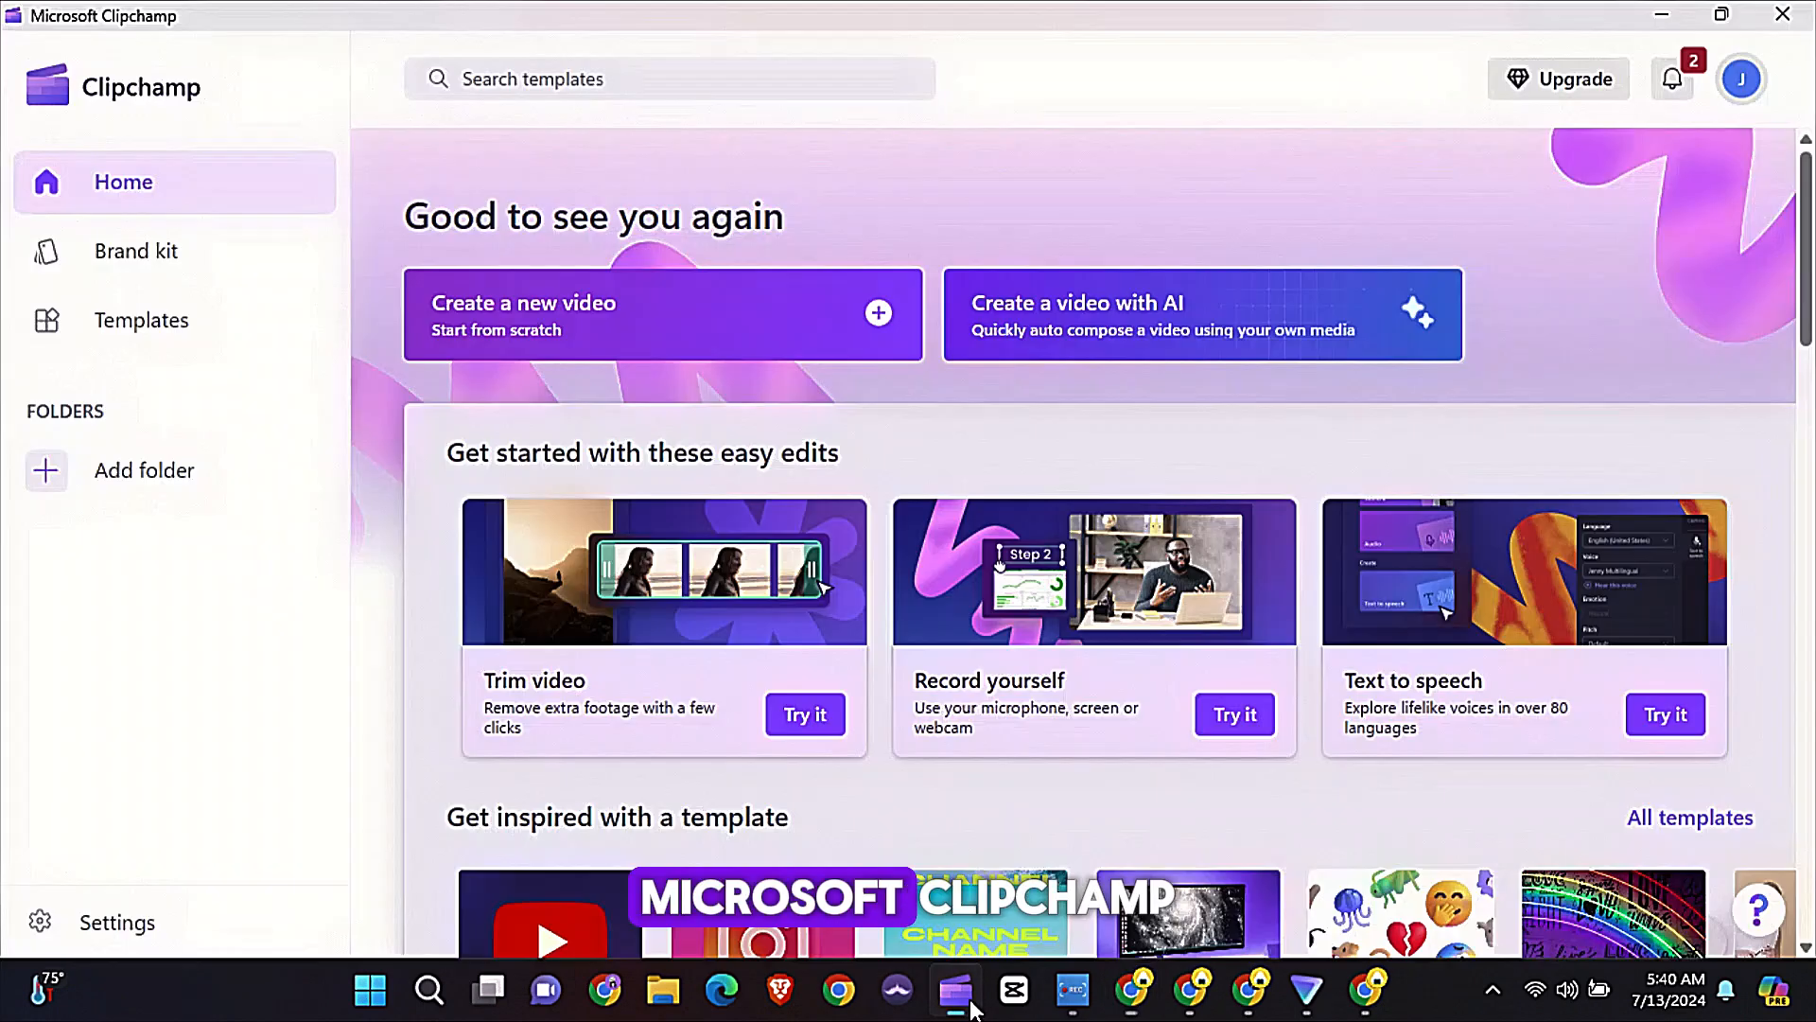
pyautogui.click(1663, 717)
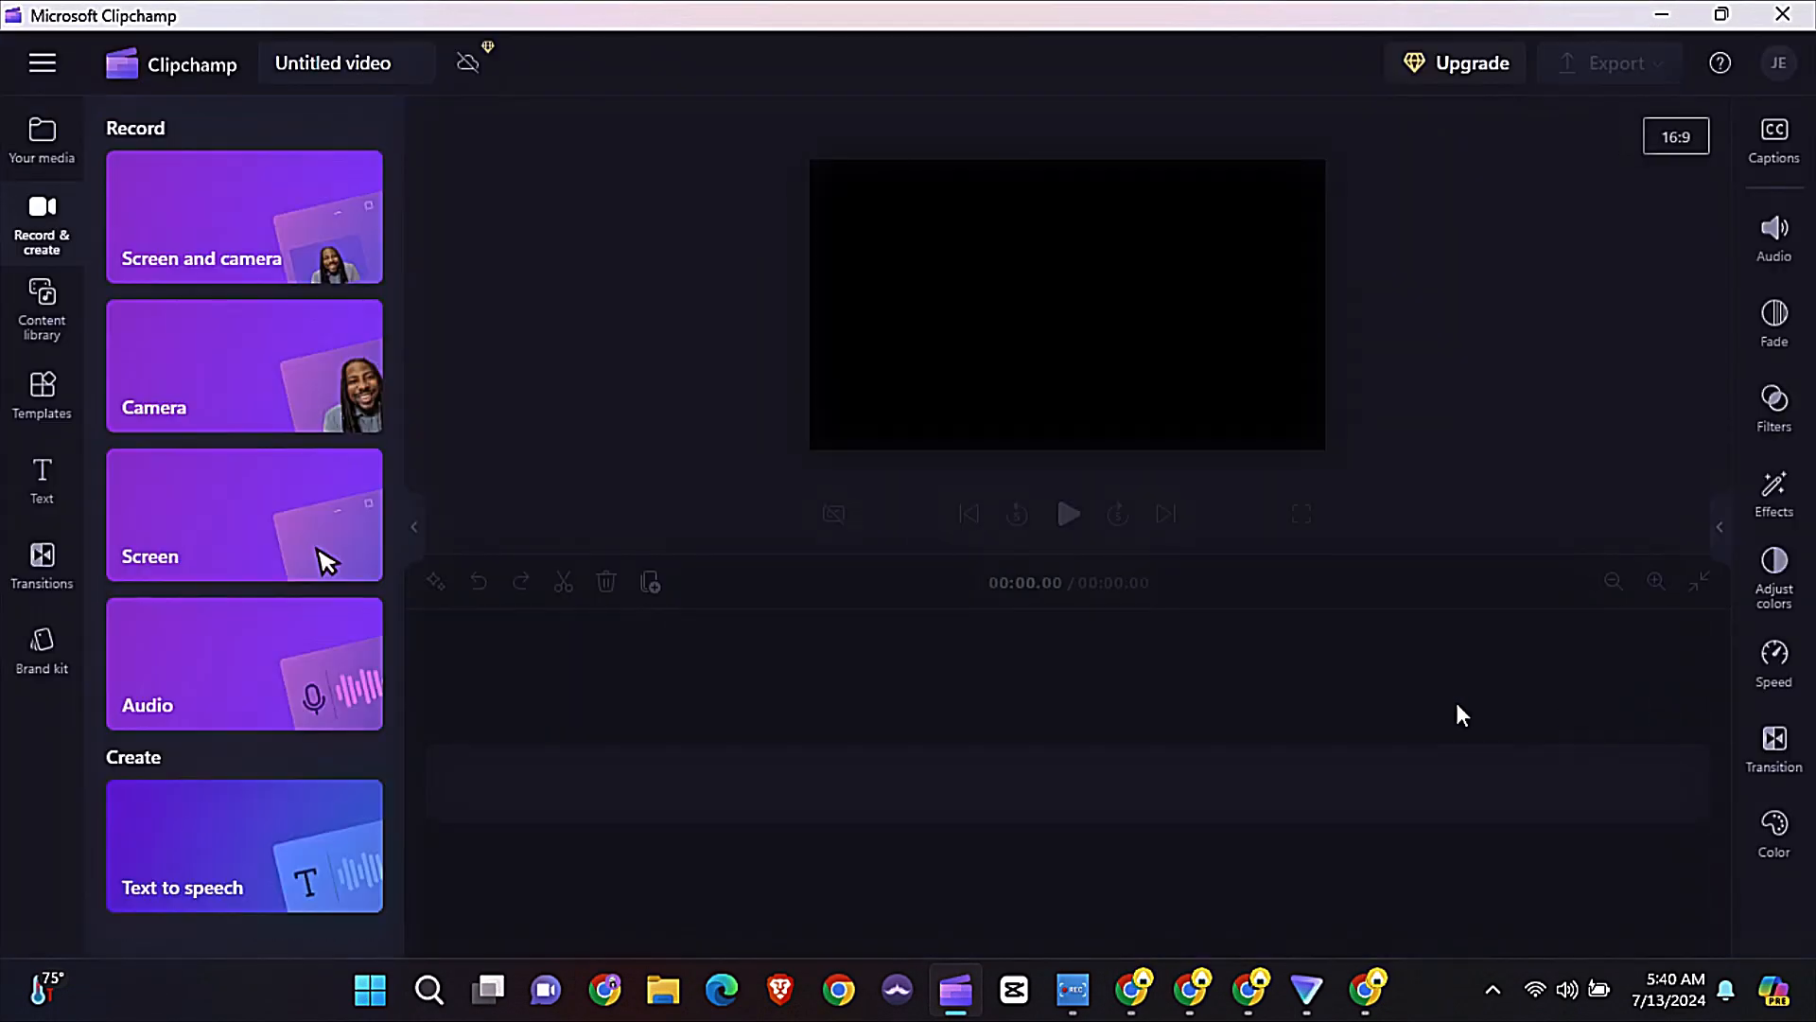
pyautogui.click(303, 837)
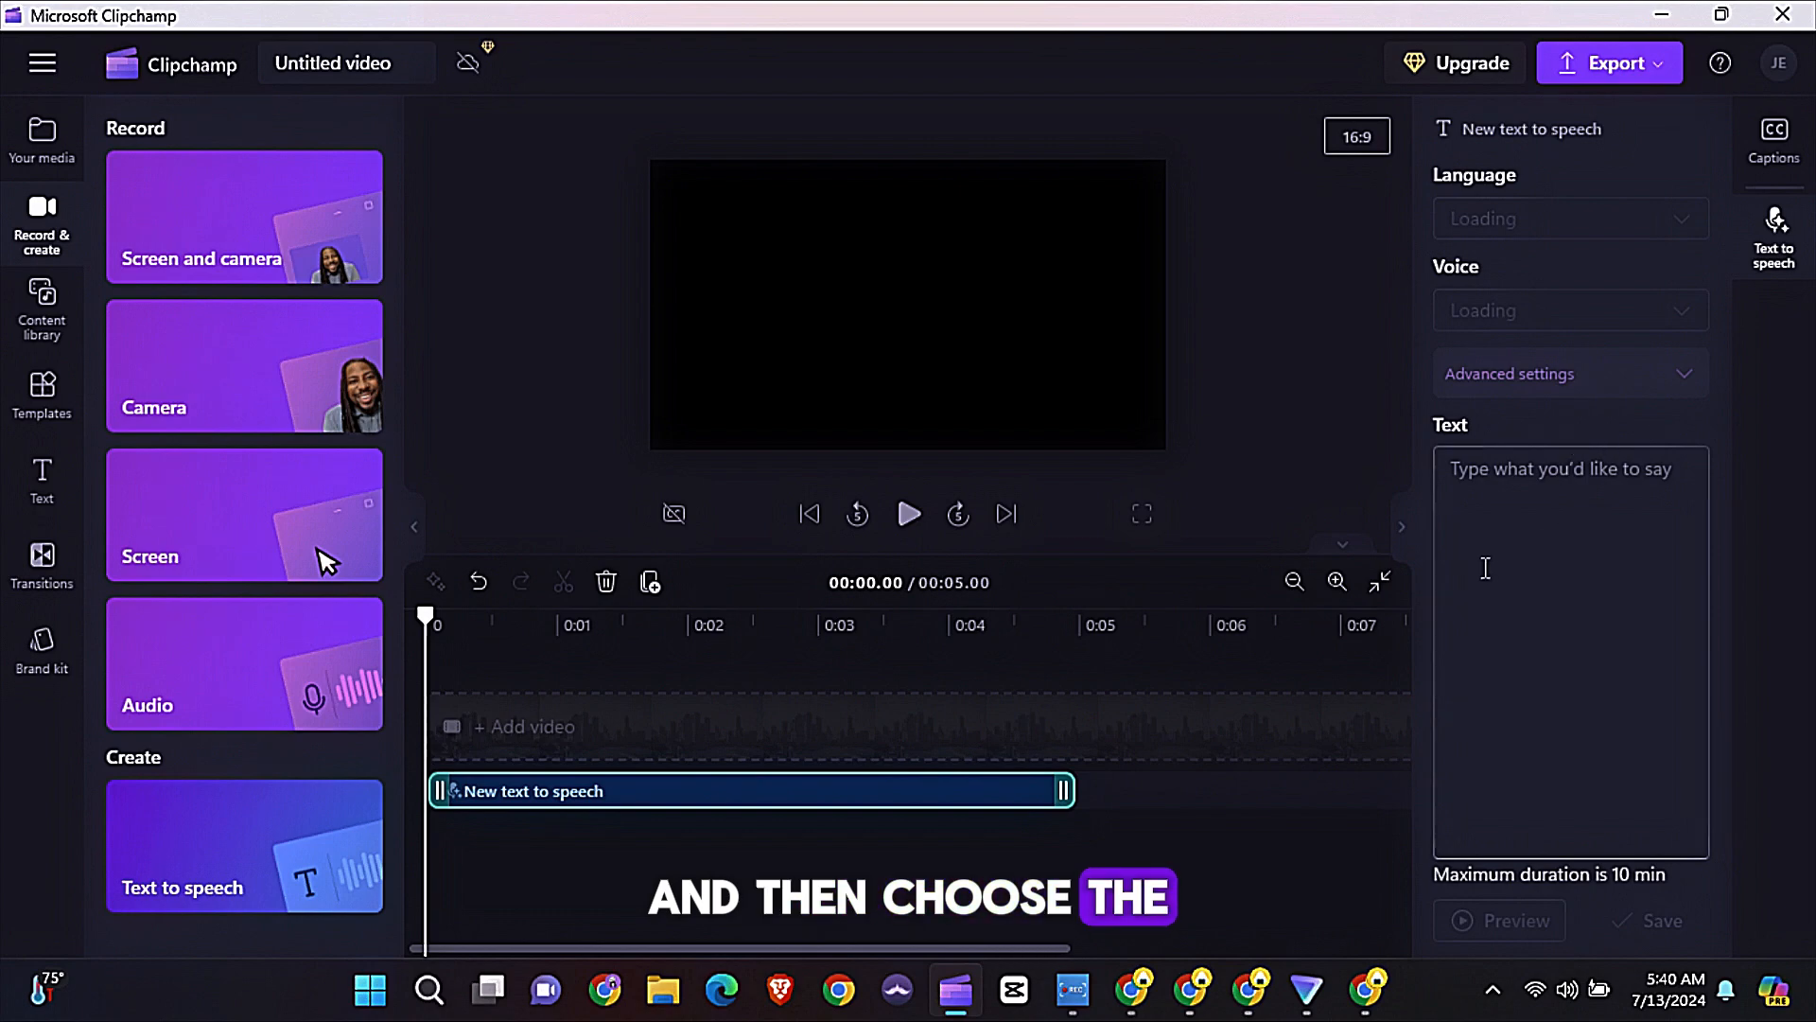
pyautogui.hotkey('ctrl', 'v')
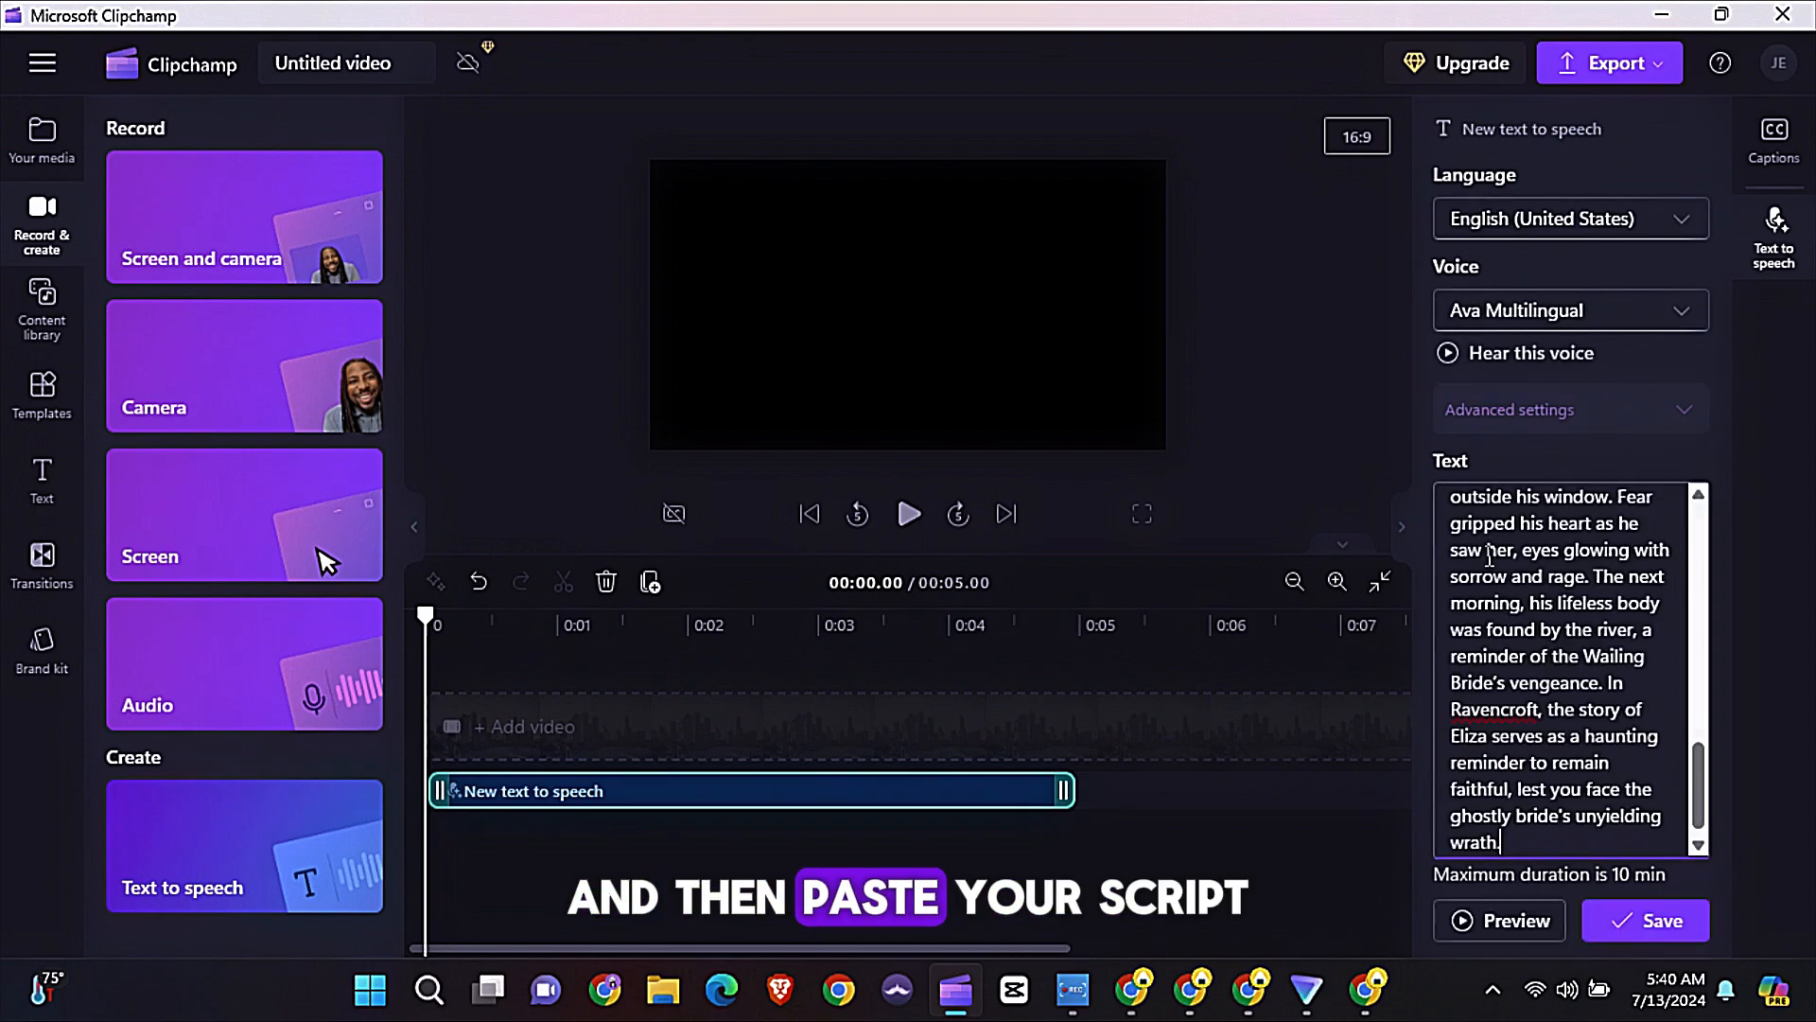
pyautogui.scroll(15, 1508, 606)
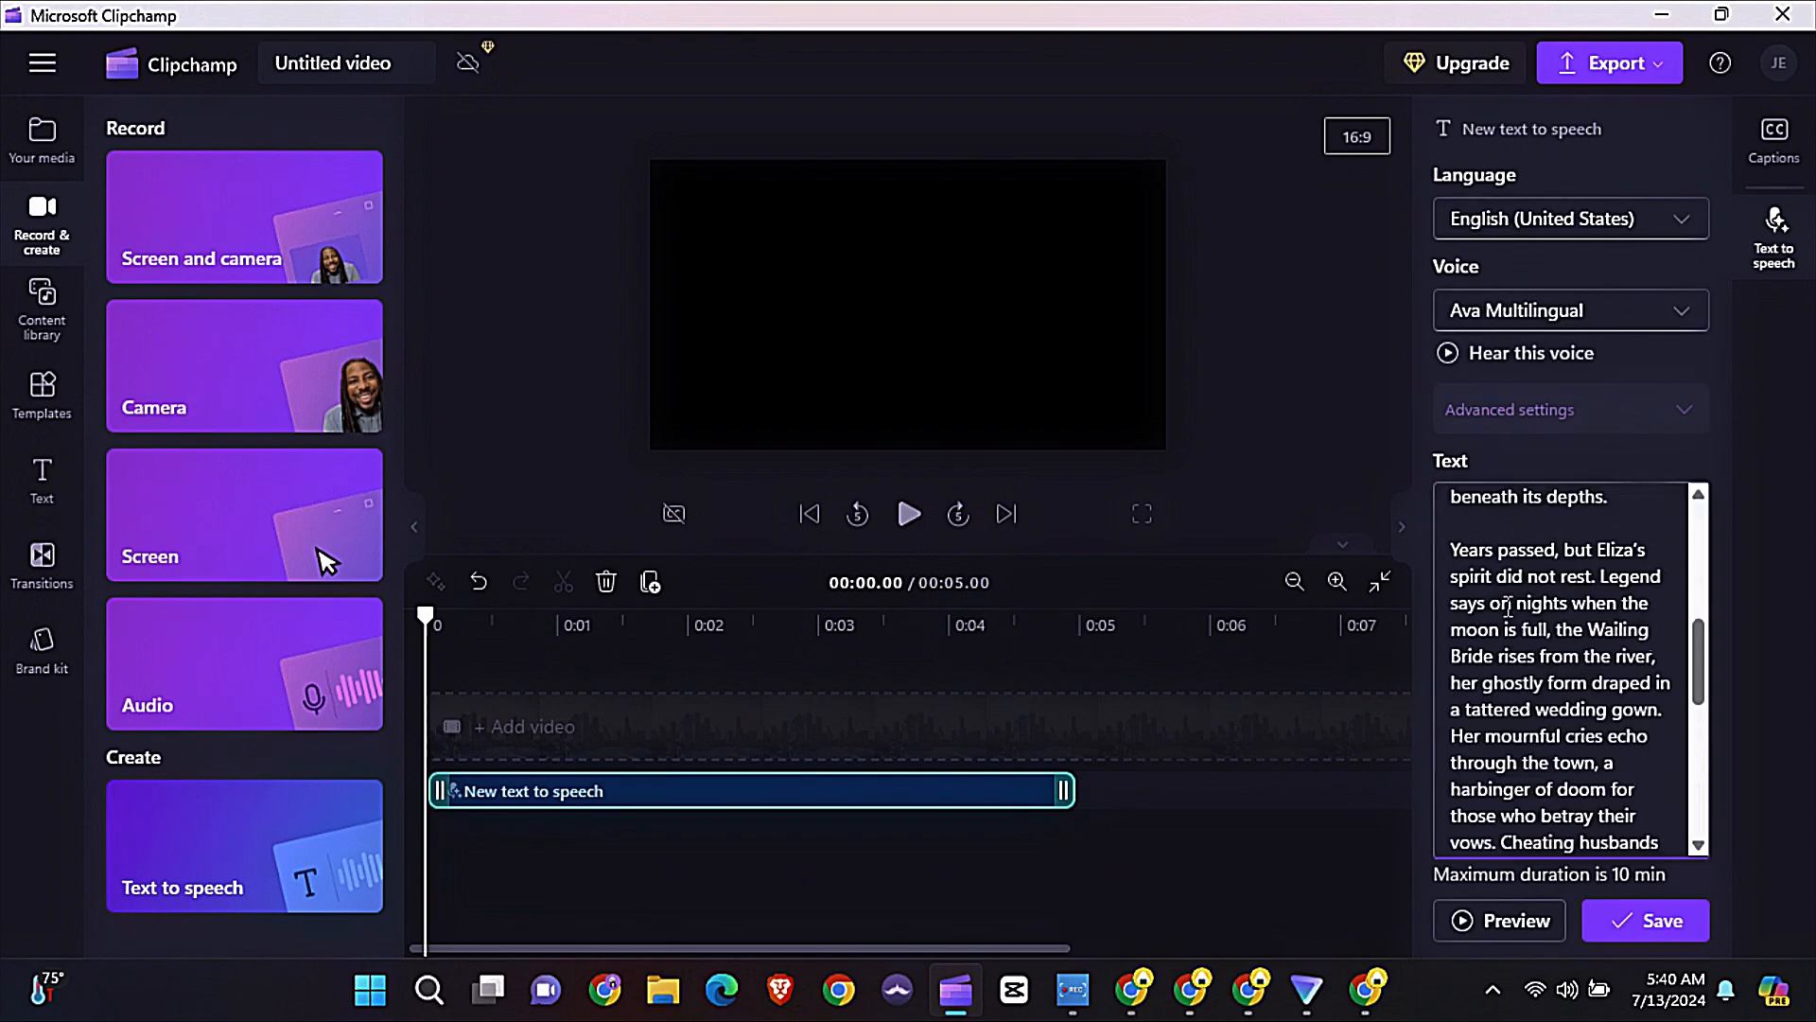
# Step: Set the narration voice to Ava, save the speech clip, and export the video
pyautogui.click(1616, 317)
pyautogui.scroll(-10, 1525, 520)
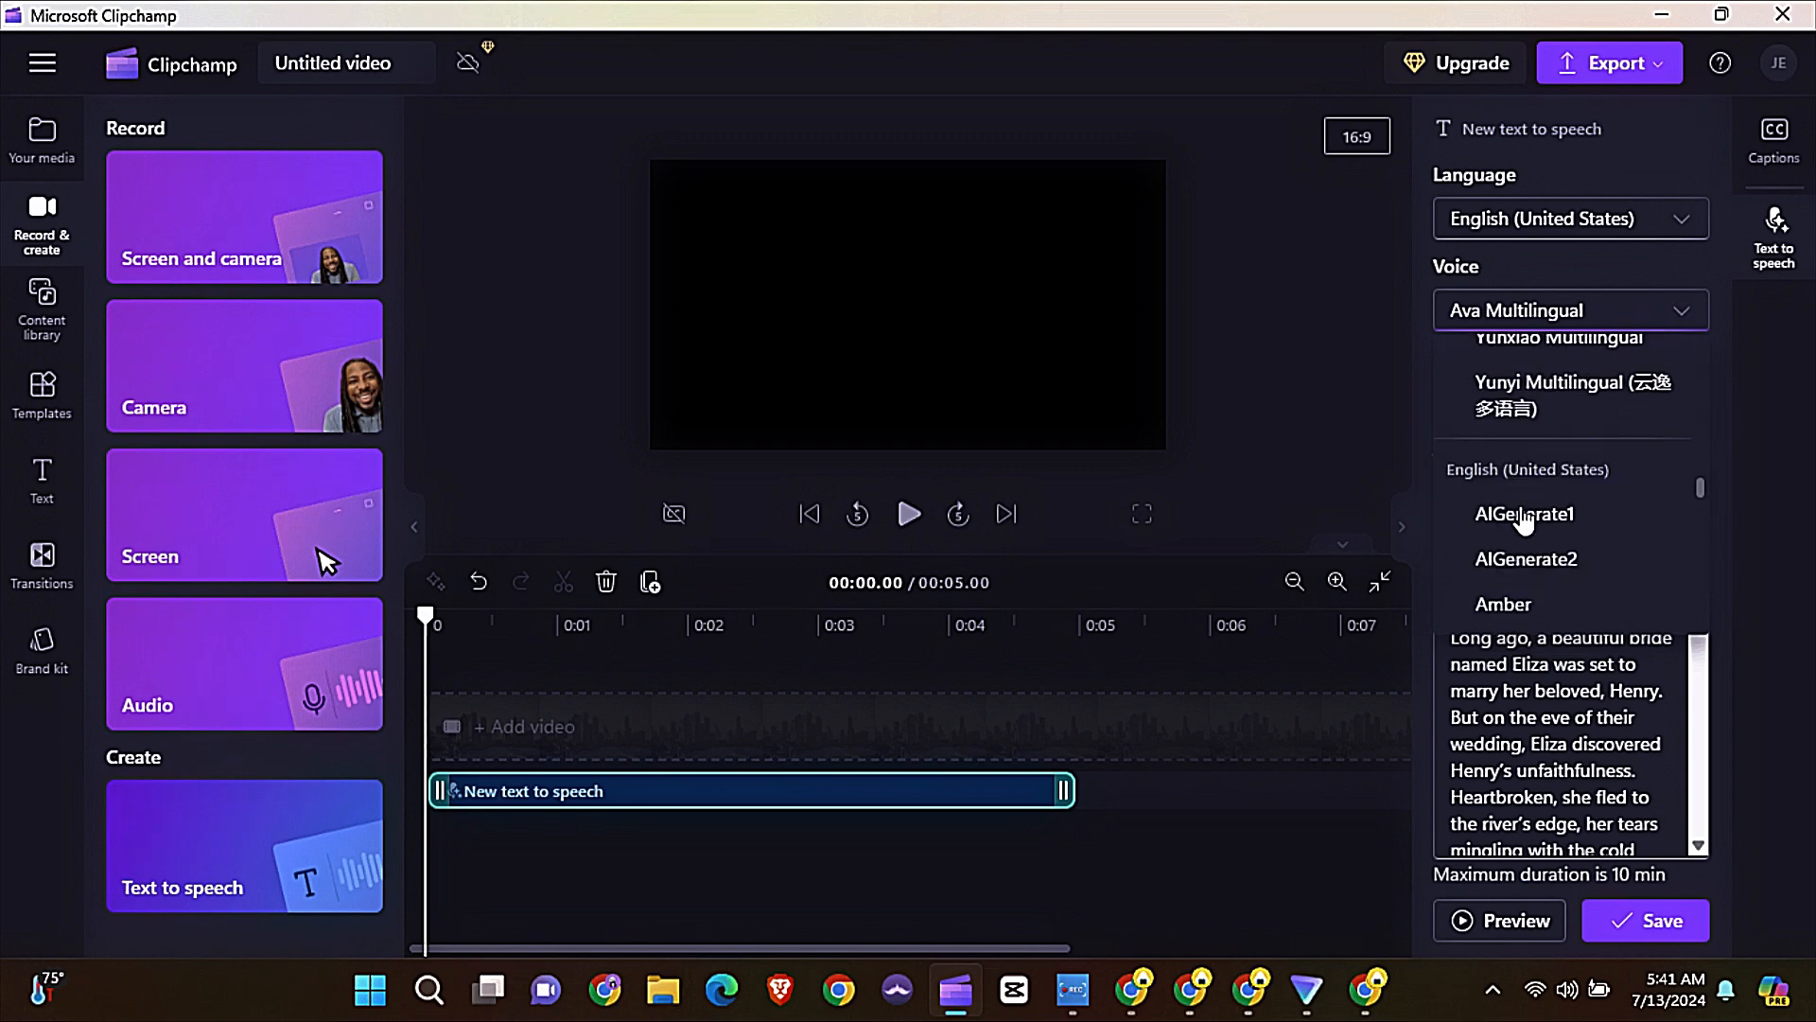
pyautogui.scroll(-3, 1518, 516)
pyautogui.click(1514, 437)
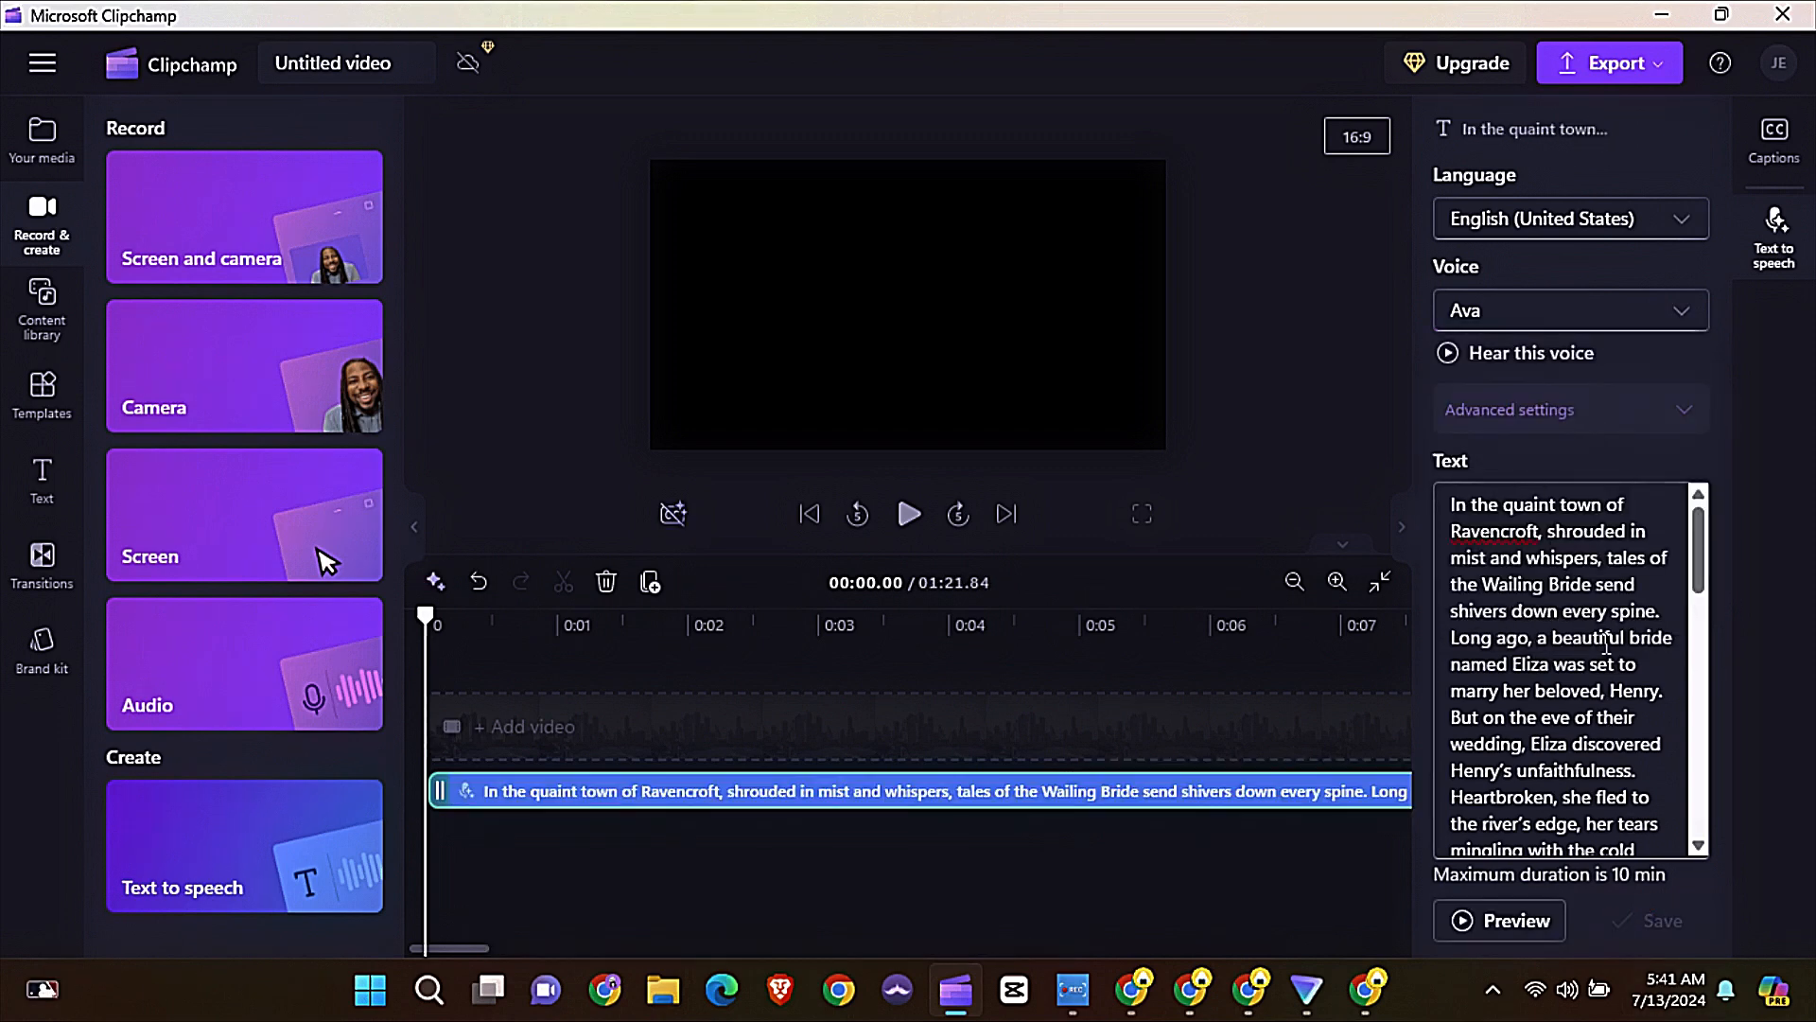
pyautogui.click(1626, 71)
pyautogui.click(1366, 313)
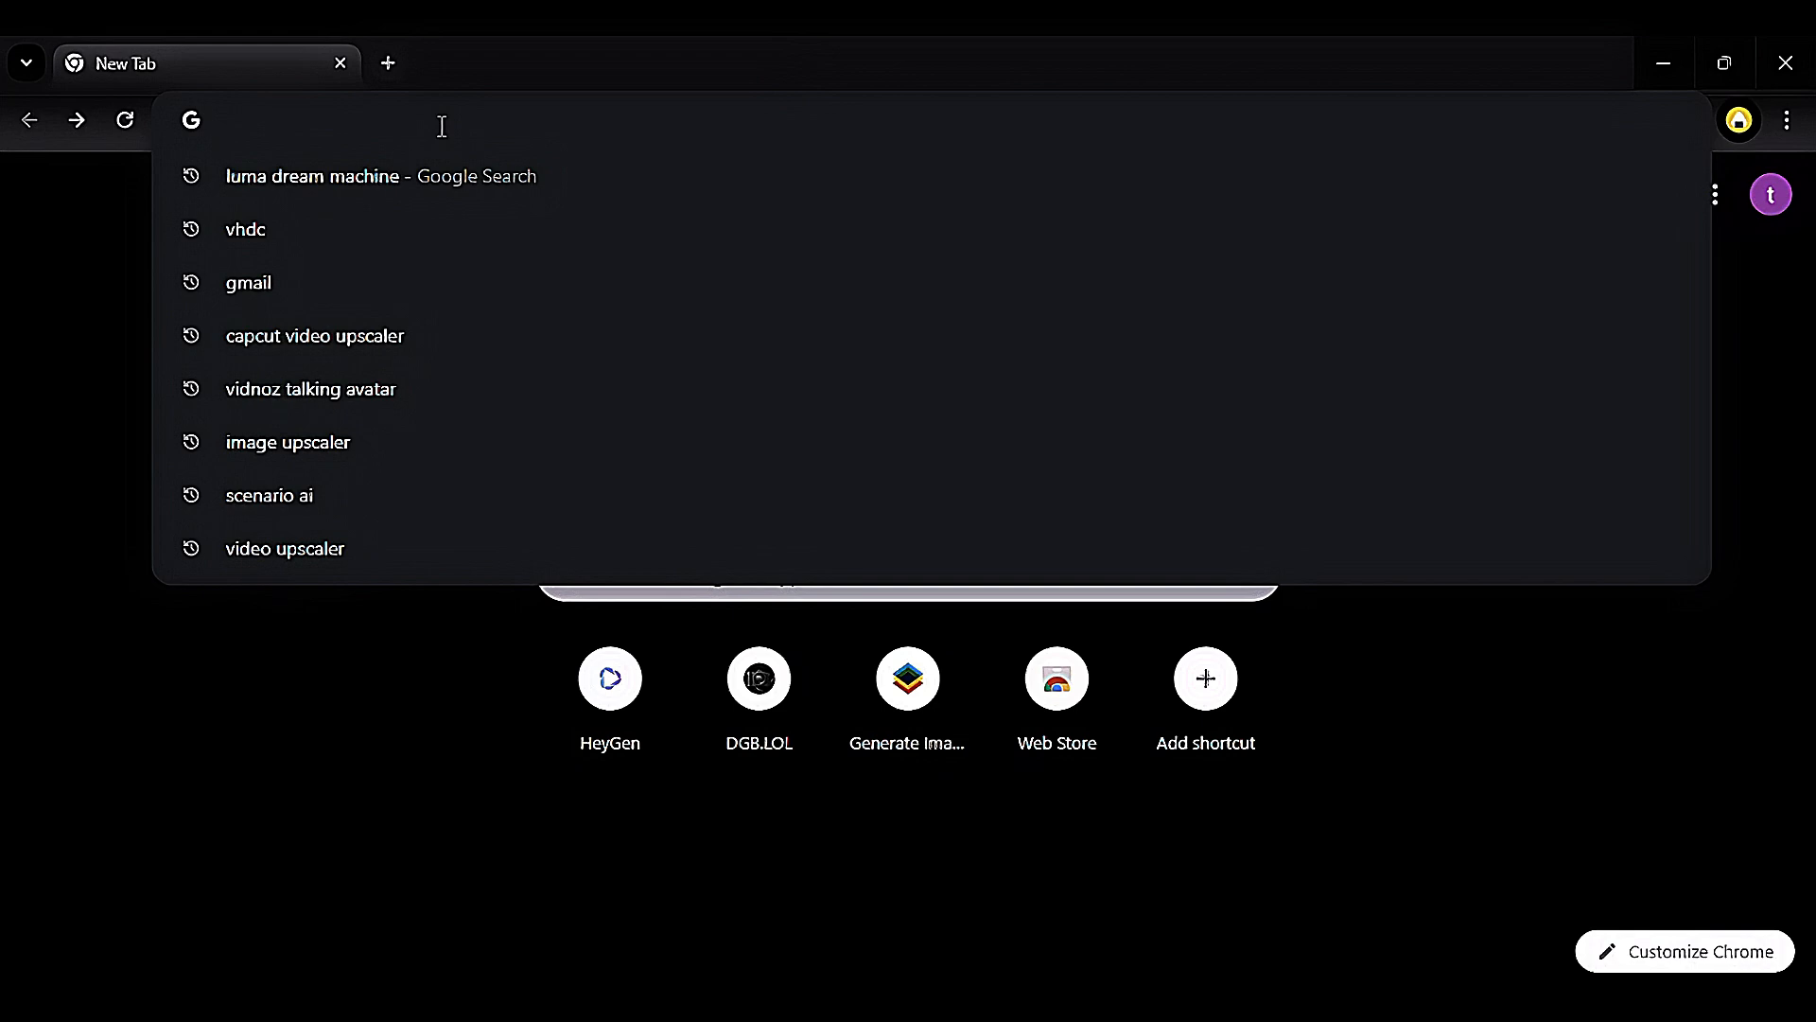
# Step: Search the web for "luma dream machine" in the browser and open Luma's Dream Machine creations page
pyautogui.write('luma')
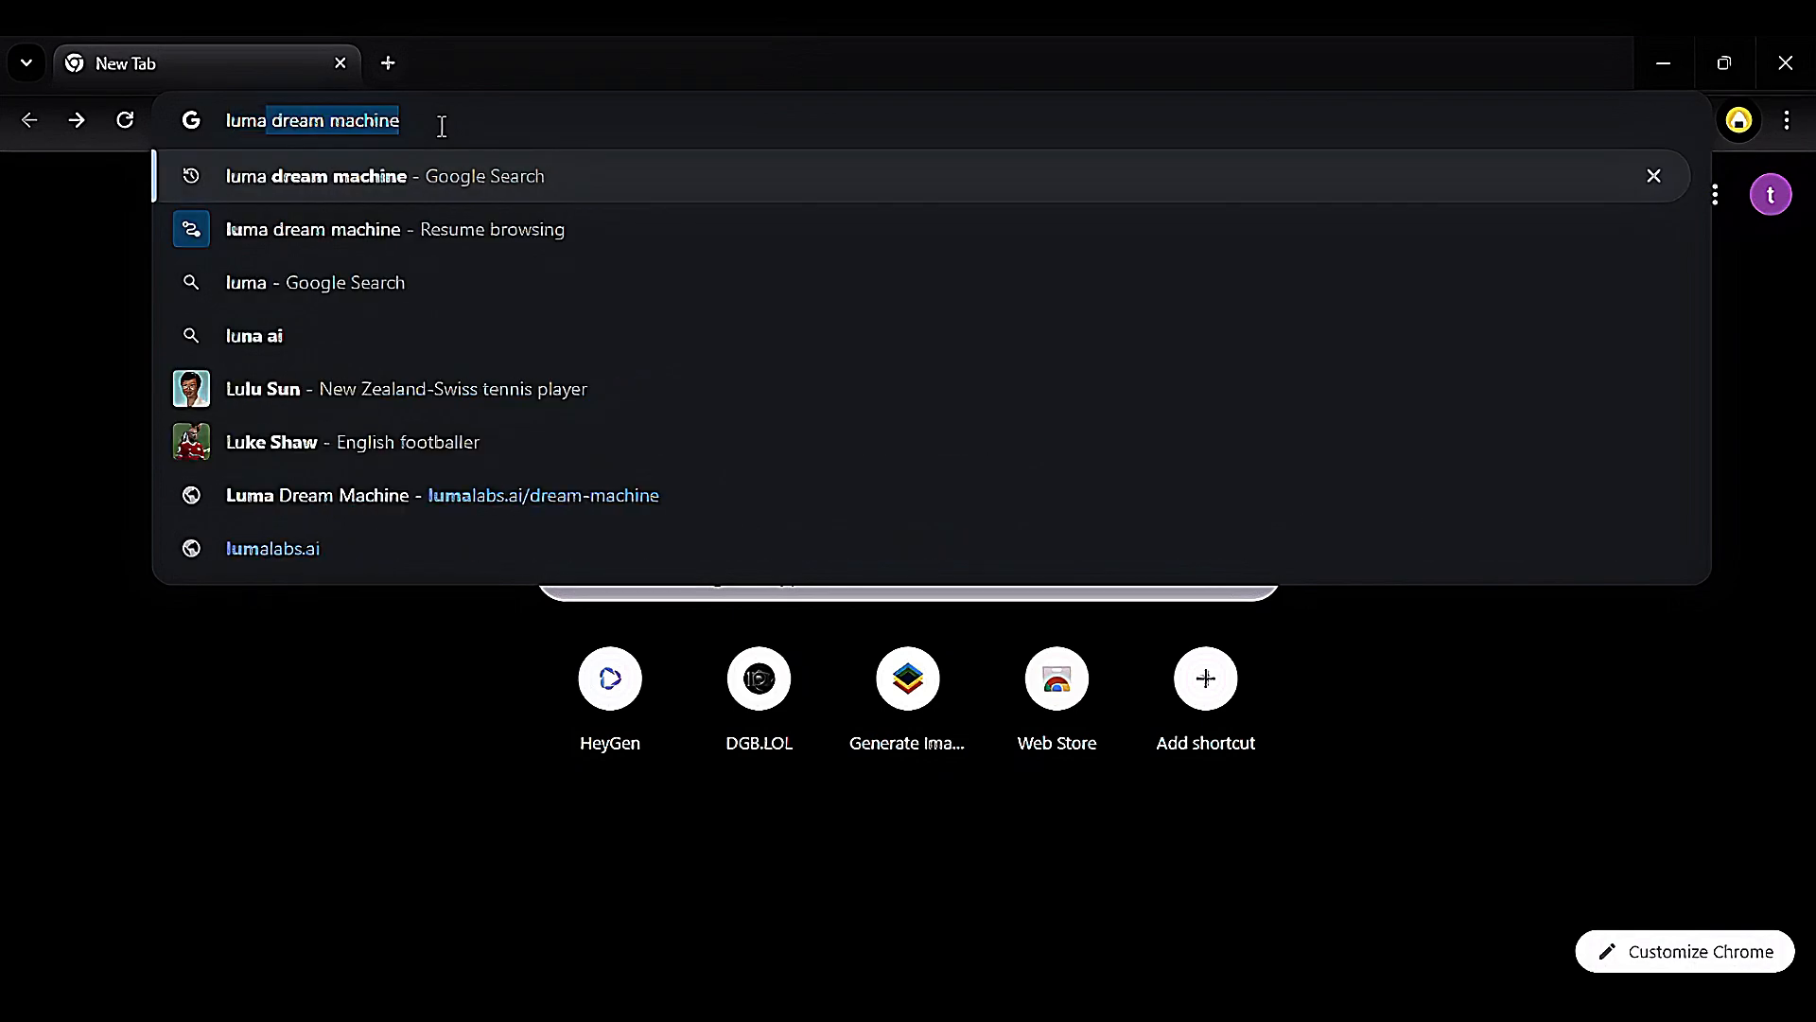
pyautogui.write(' dream mach')
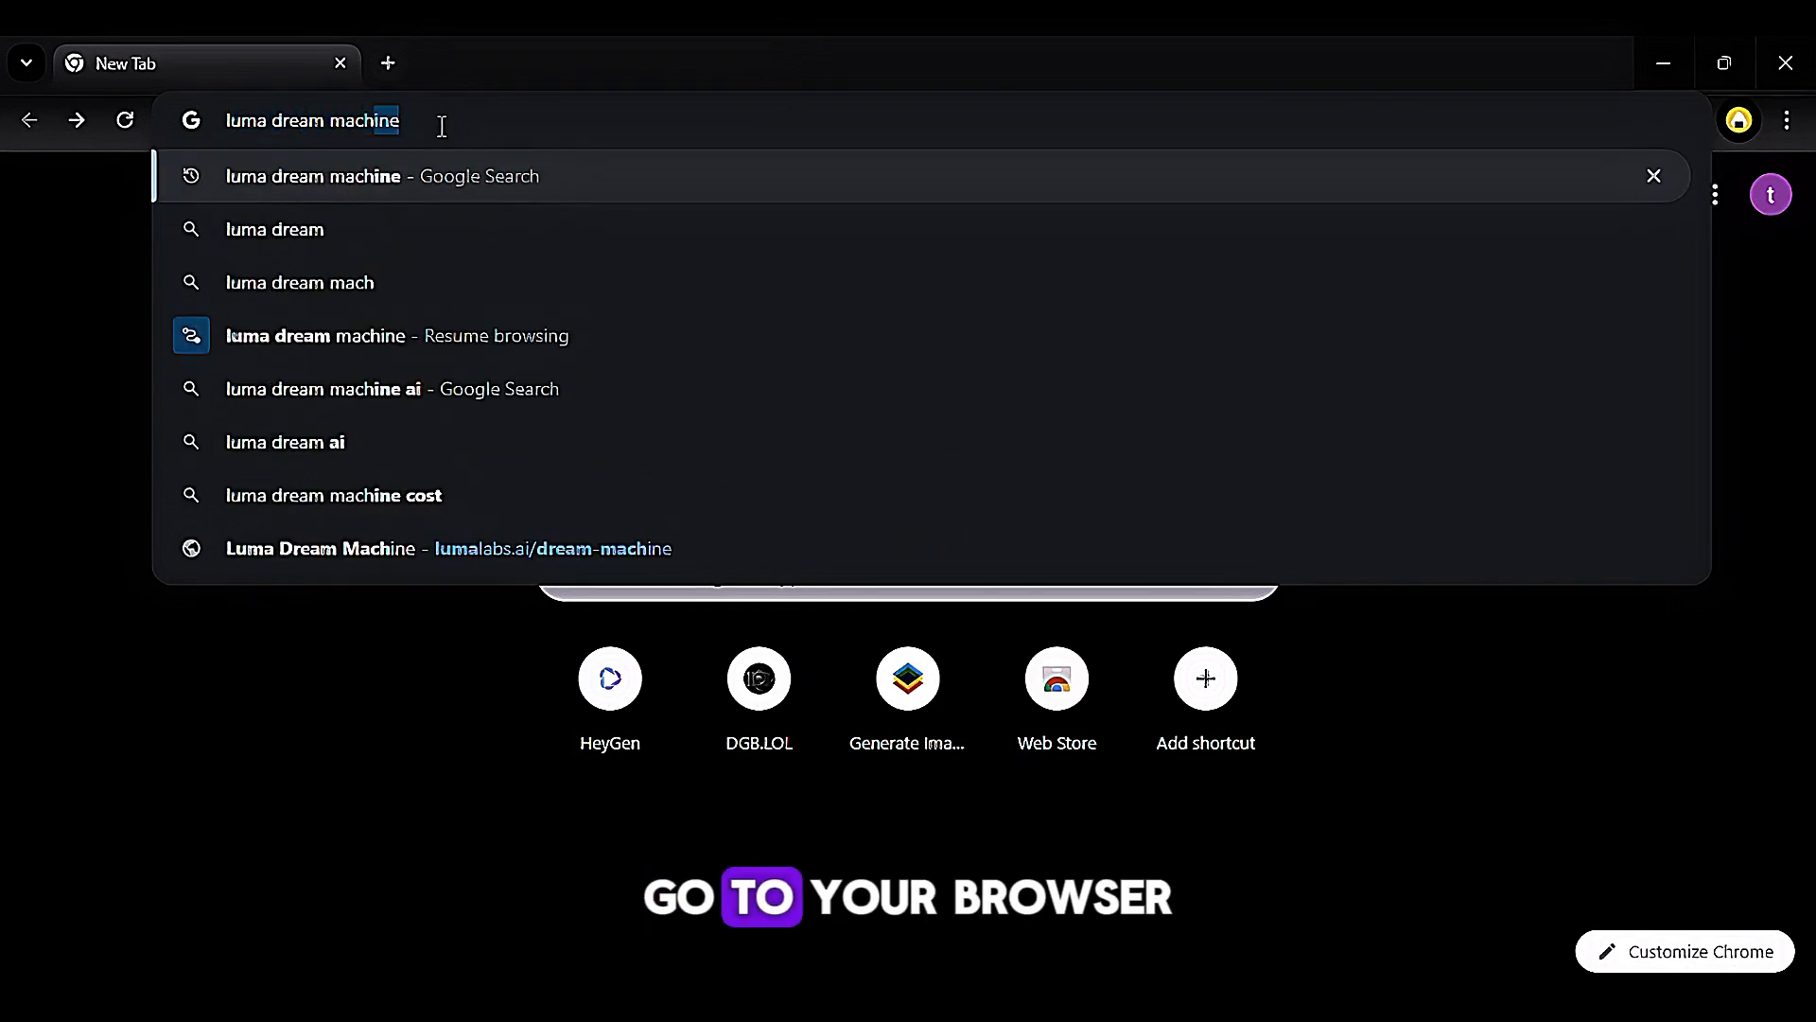
pyautogui.write('ine')
pyautogui.press('Return')
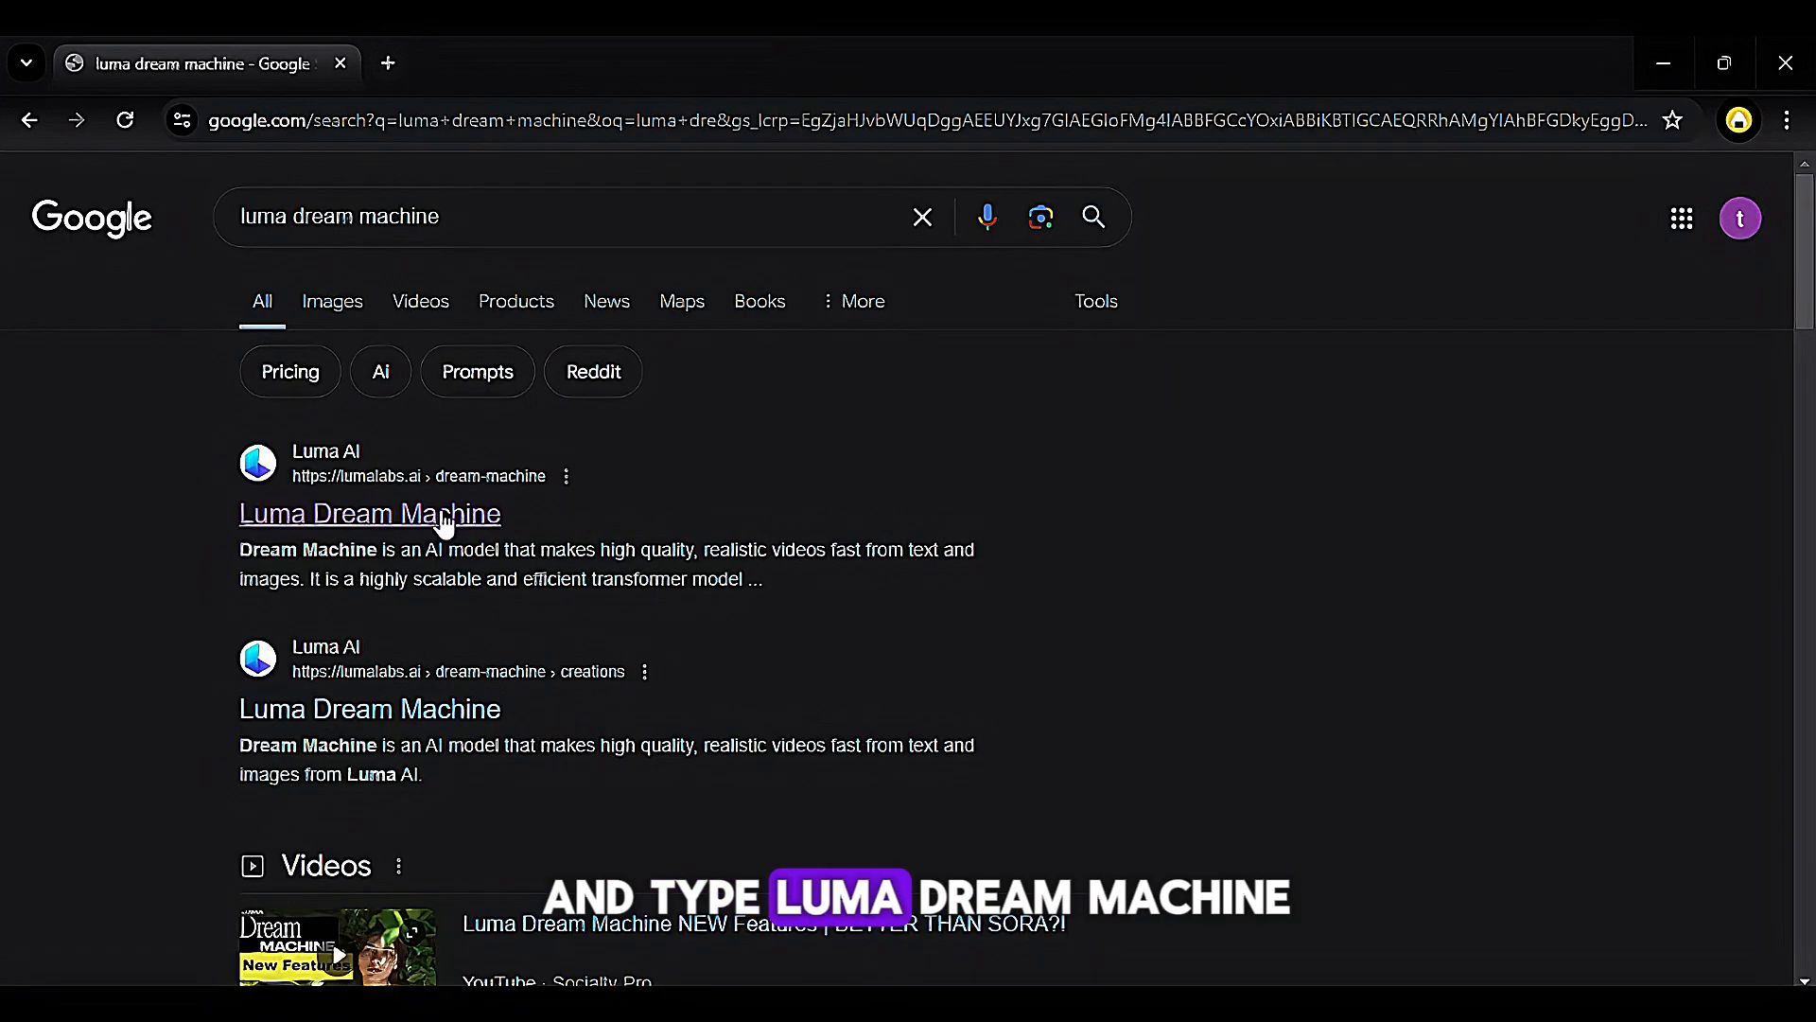
pyautogui.click(433, 711)
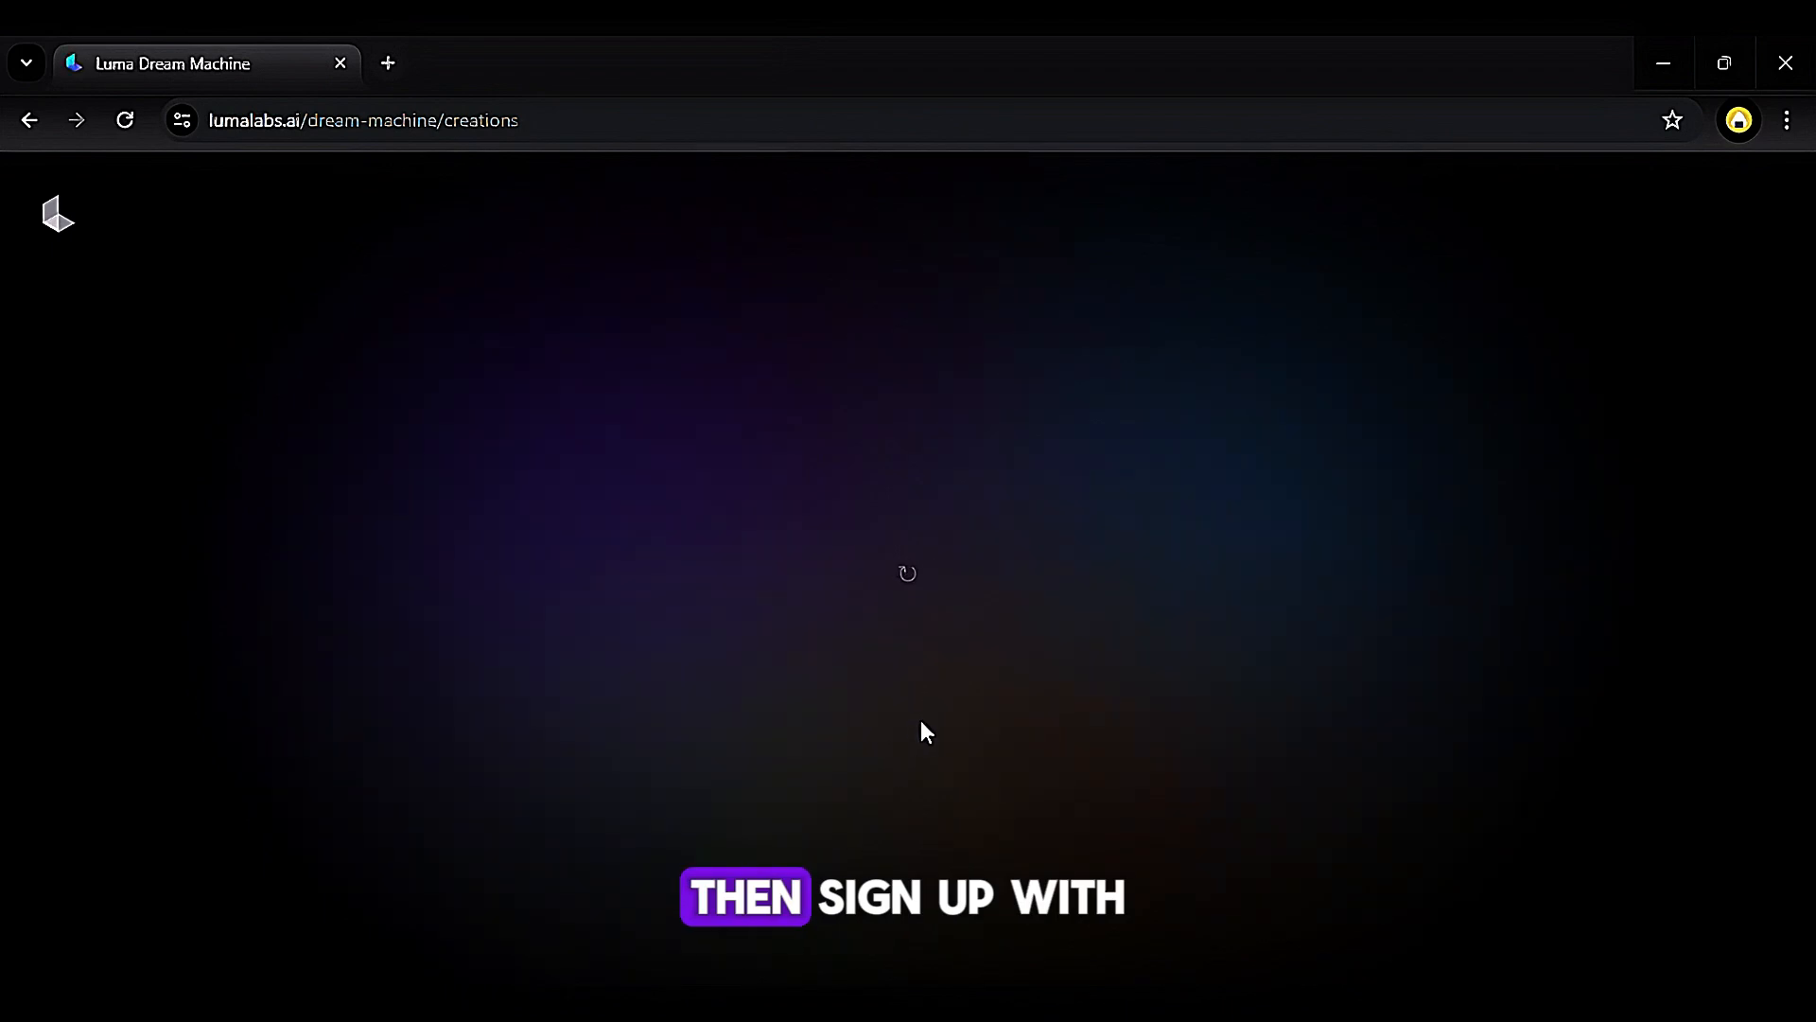
# Step: Sign in to Dream Machine with the Google account
pyautogui.click(909, 700)
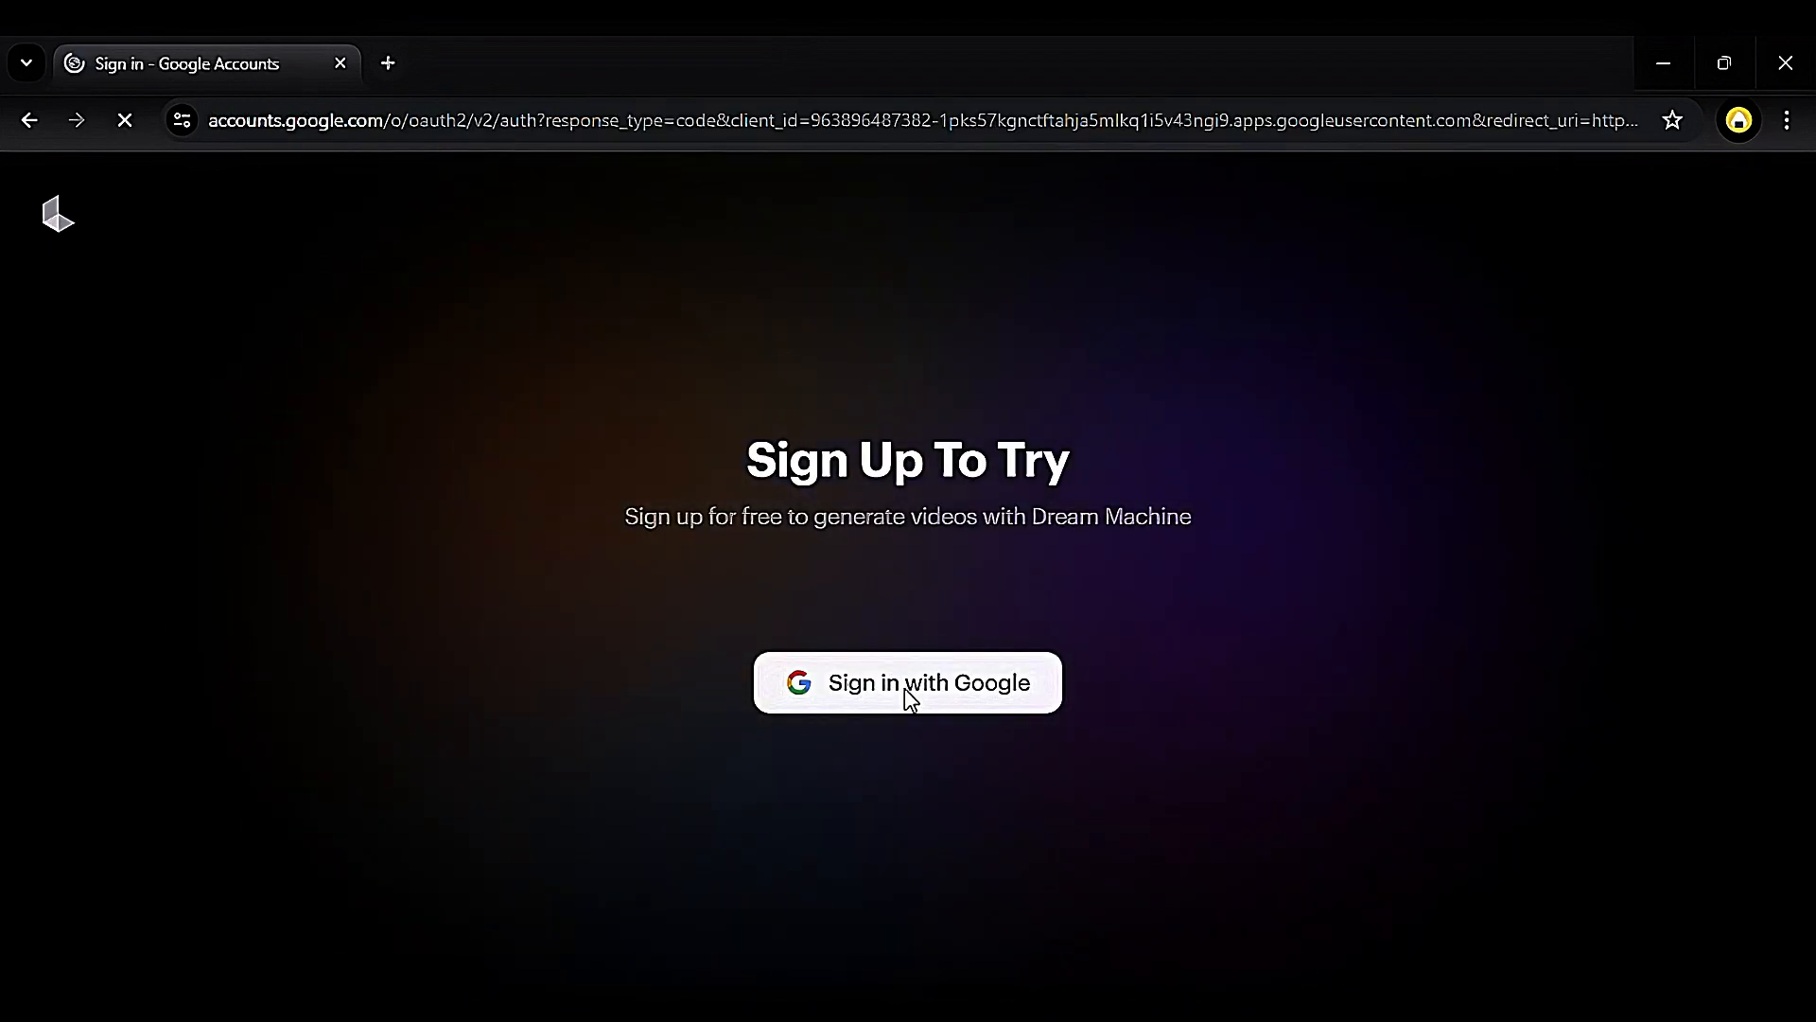
pyautogui.click(1160, 503)
pyautogui.click(1148, 718)
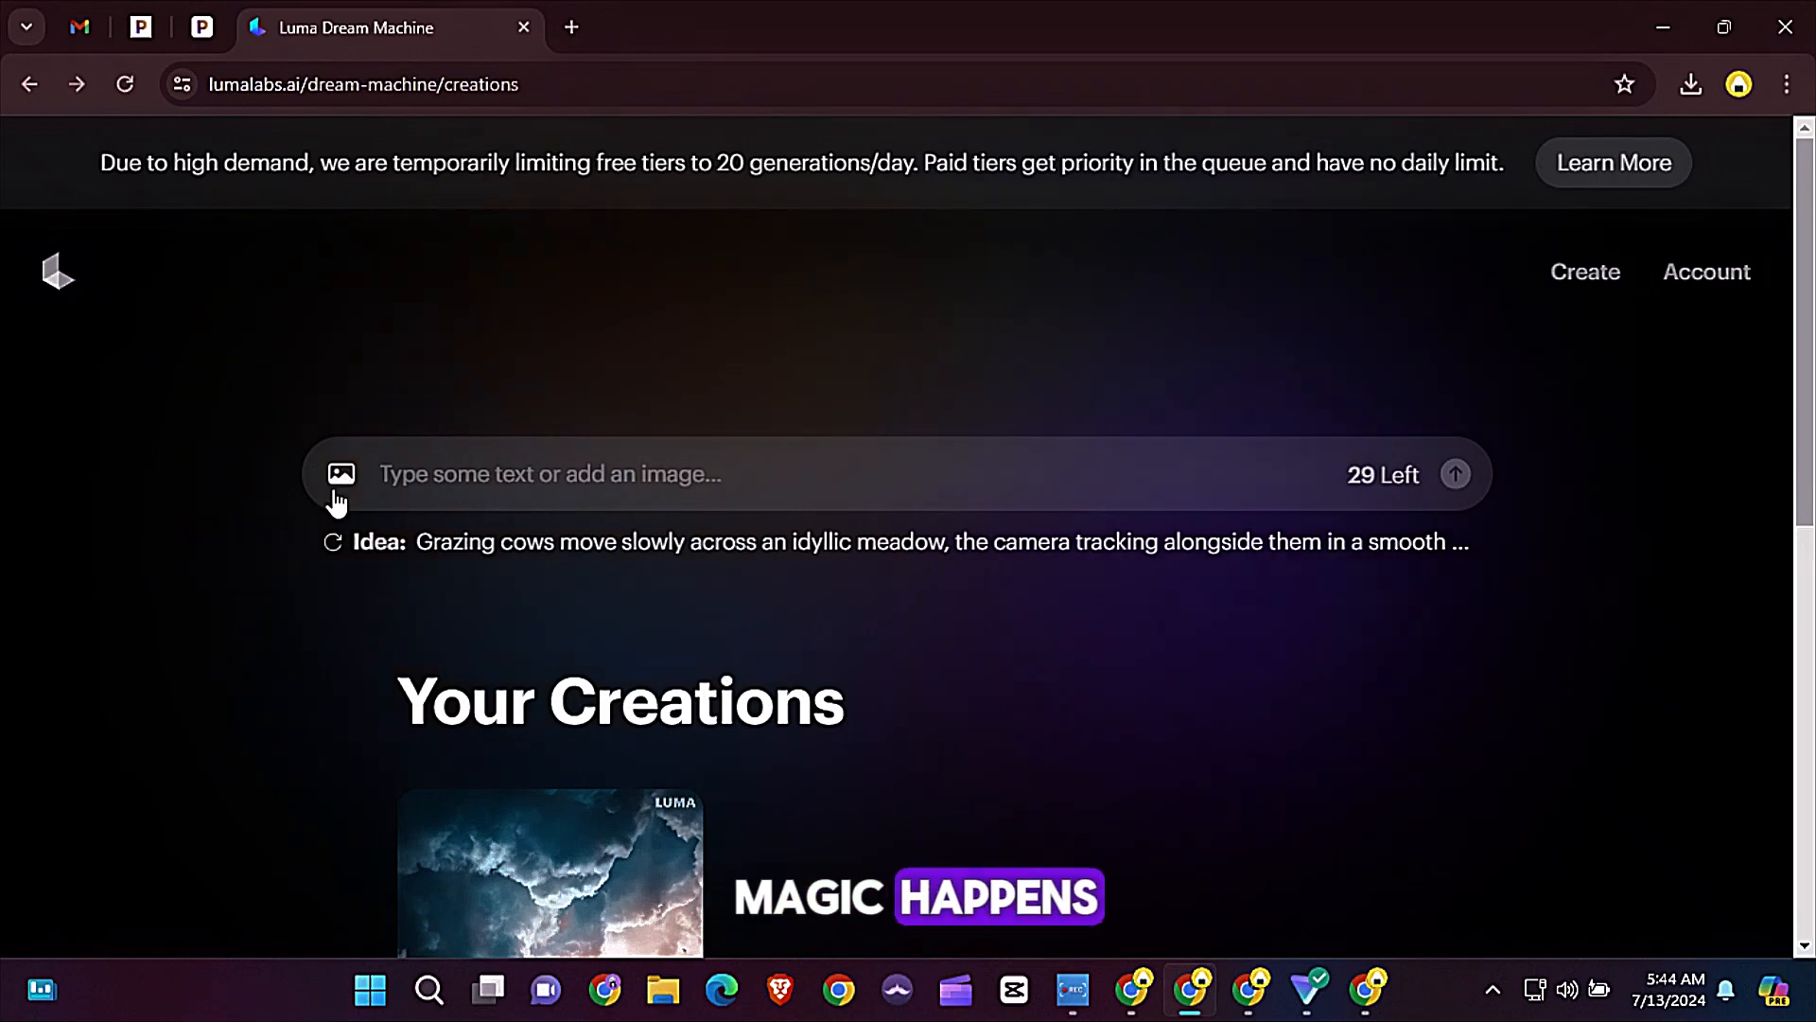
# Step: Upload the scene 1 bride image from the future stories folder and generate a video with the prompt "a pride crying and river running"
pyautogui.click(341, 475)
pyautogui.doubleClick(314, 252)
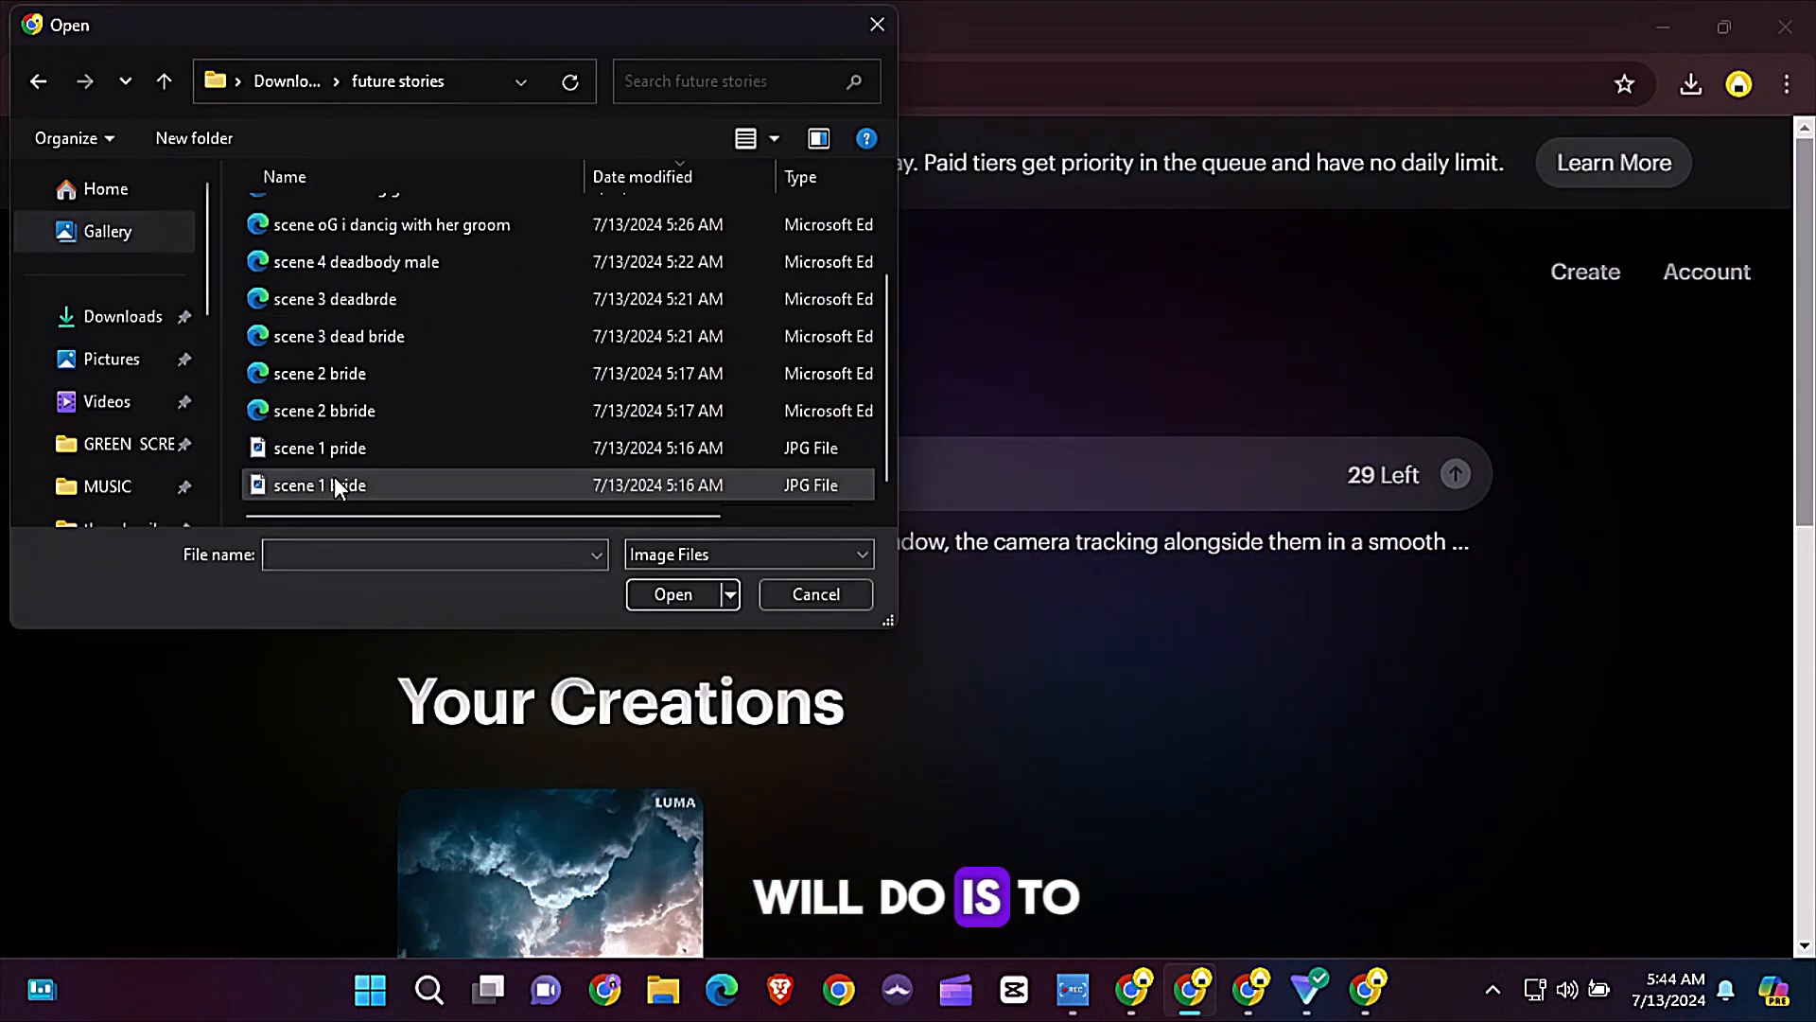
pyautogui.doubleClick(333, 474)
pyautogui.click(397, 520)
pyautogui.write('a bride crying a')
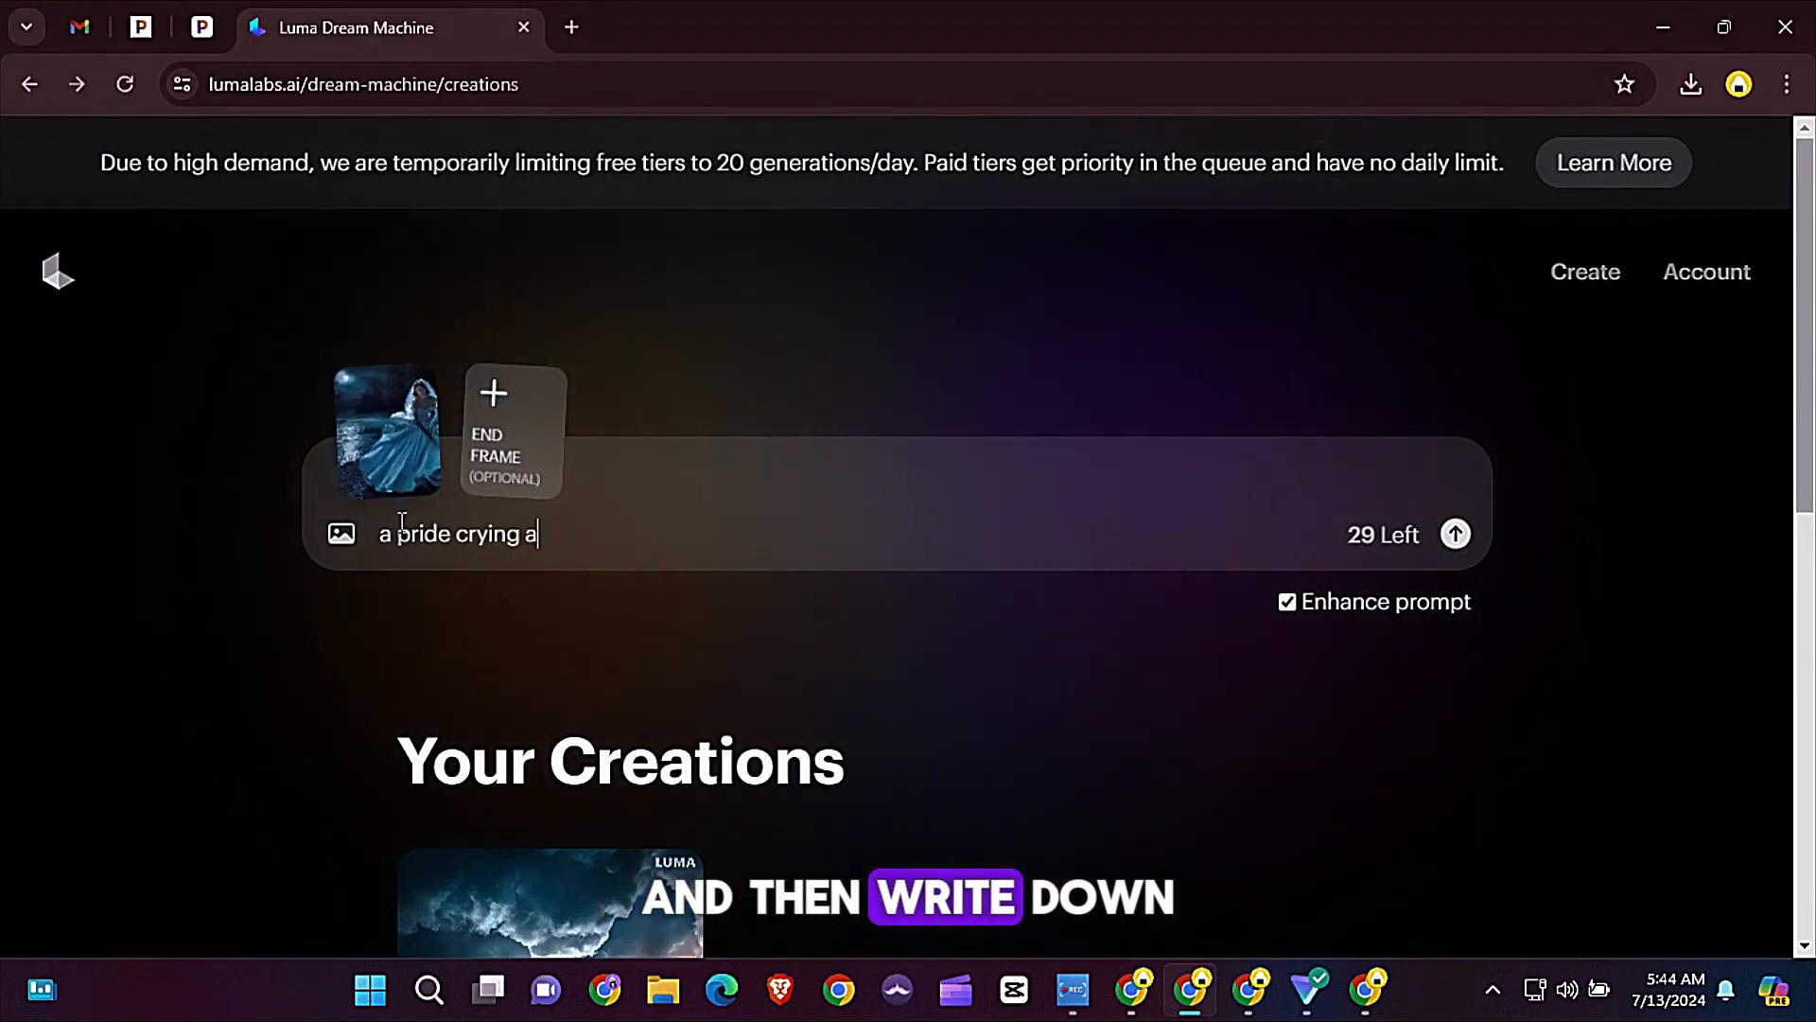
pyautogui.write('nd river running')
pyautogui.press('Return')
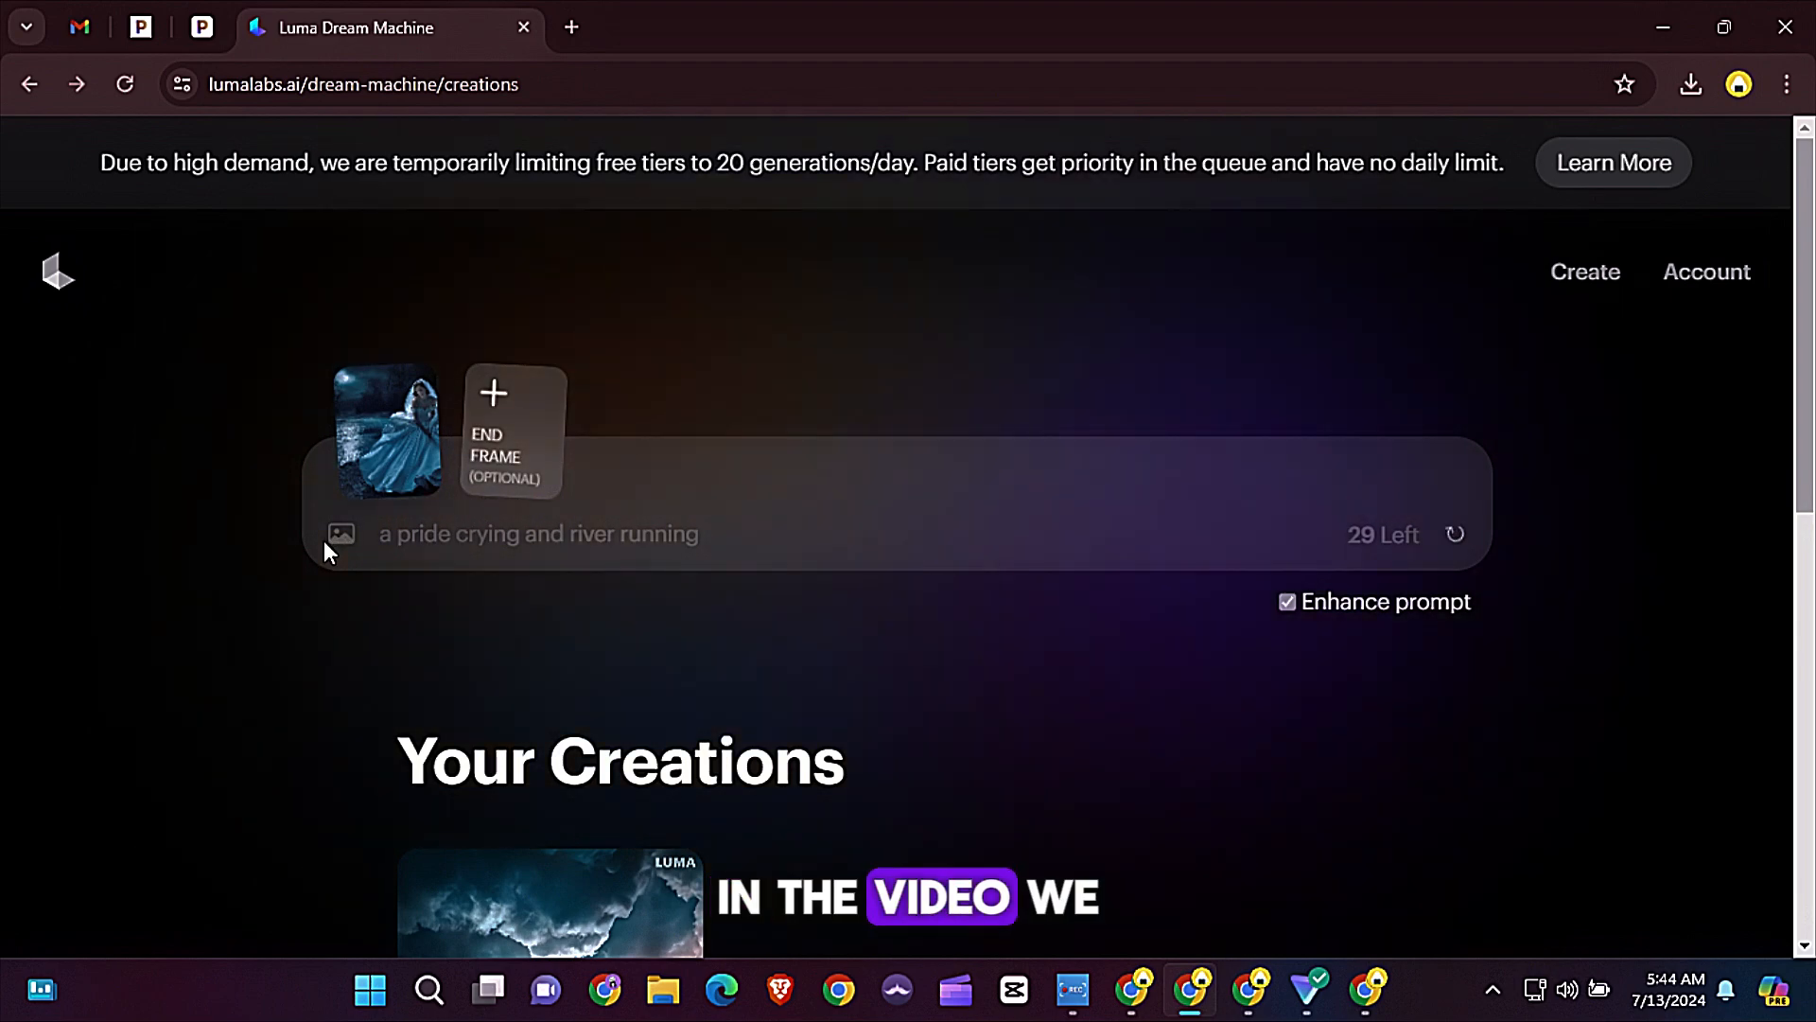
# Step: Upload the scene 2 bbride image and generate a video with the prompt "a pride moving into the waters and the atmosphere is windy"
pyautogui.click(345, 466)
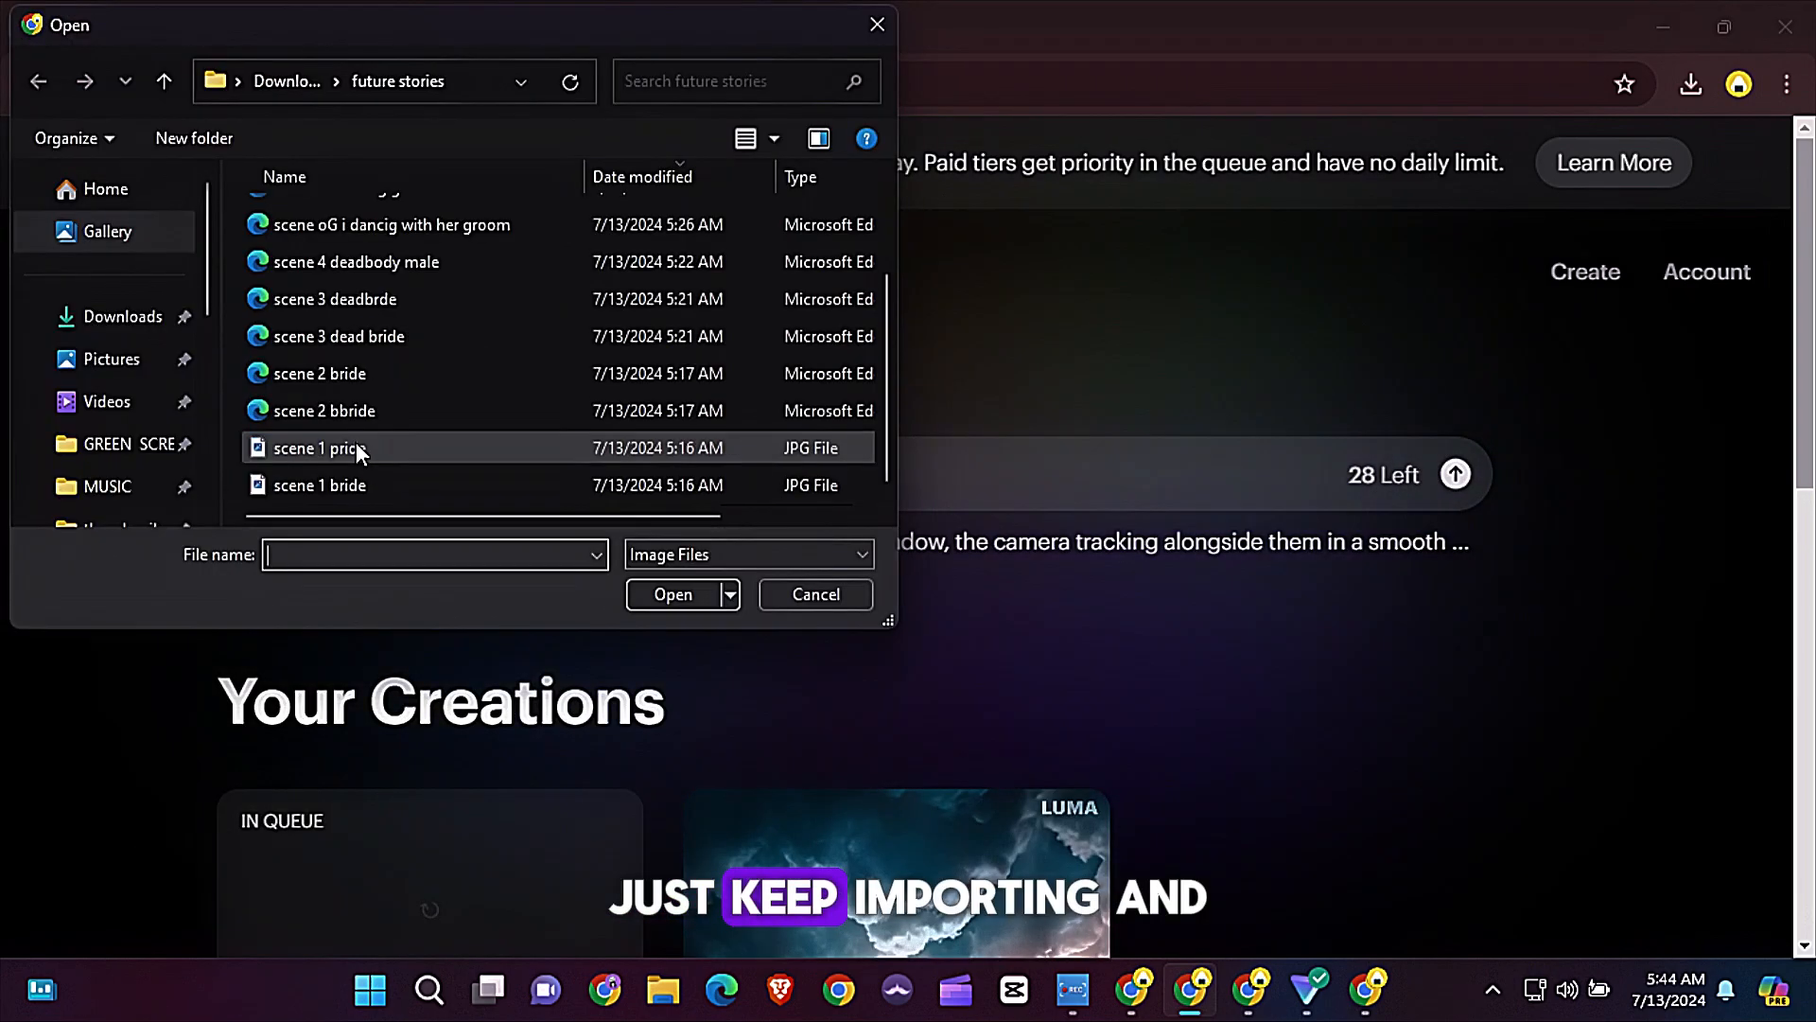
pyautogui.doubleClick(347, 423)
pyautogui.click(418, 533)
pyautogui.write('a pride ')
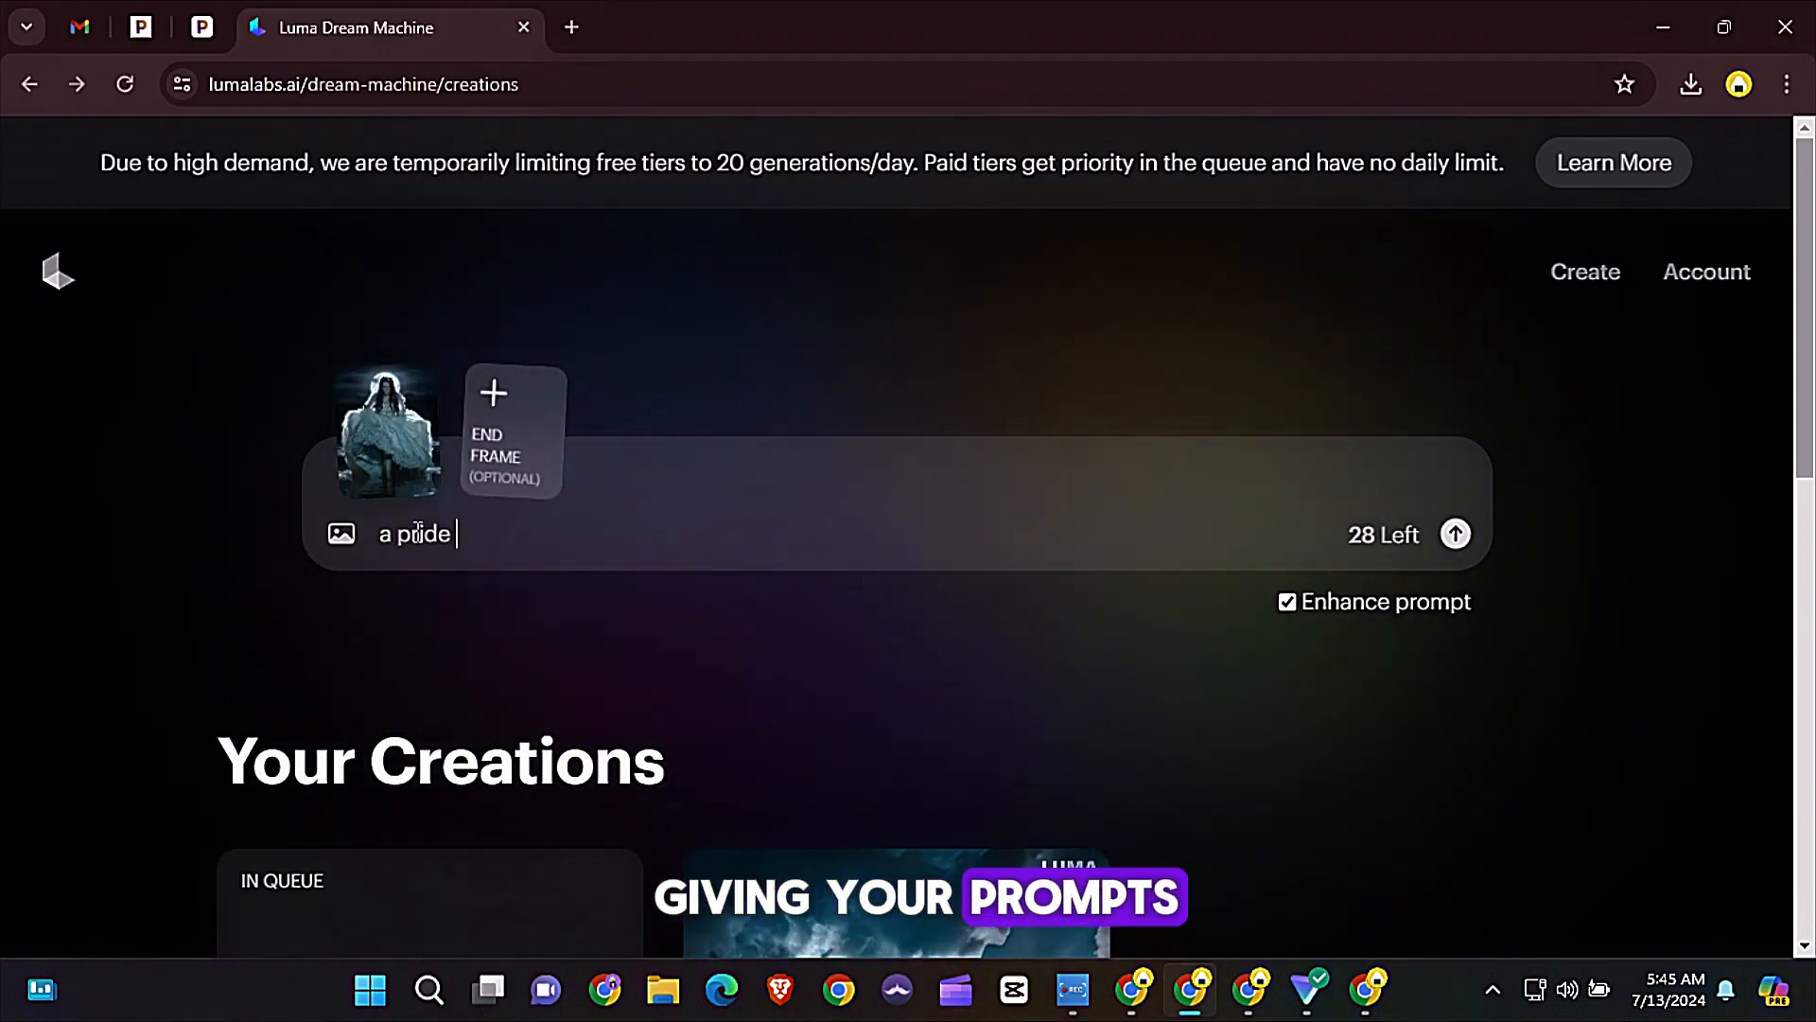
pyautogui.write('moving into the waters and the atm')
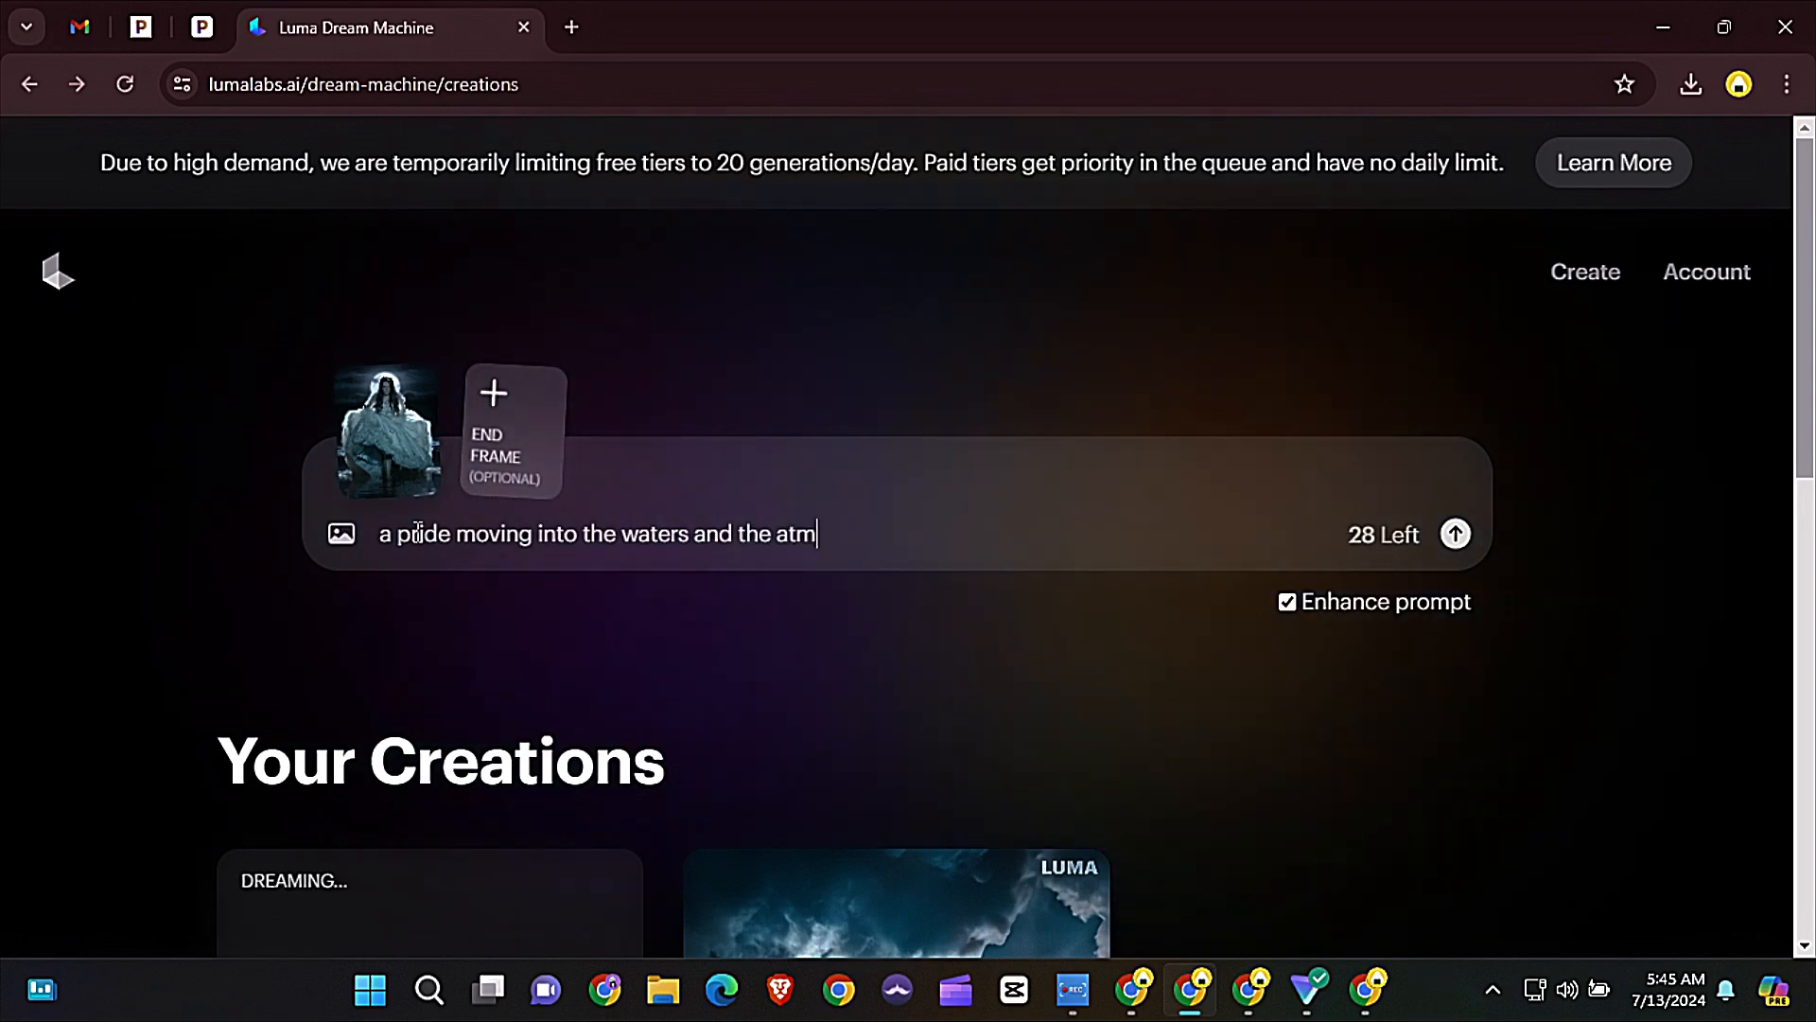
pyautogui.write('osphere is windy')
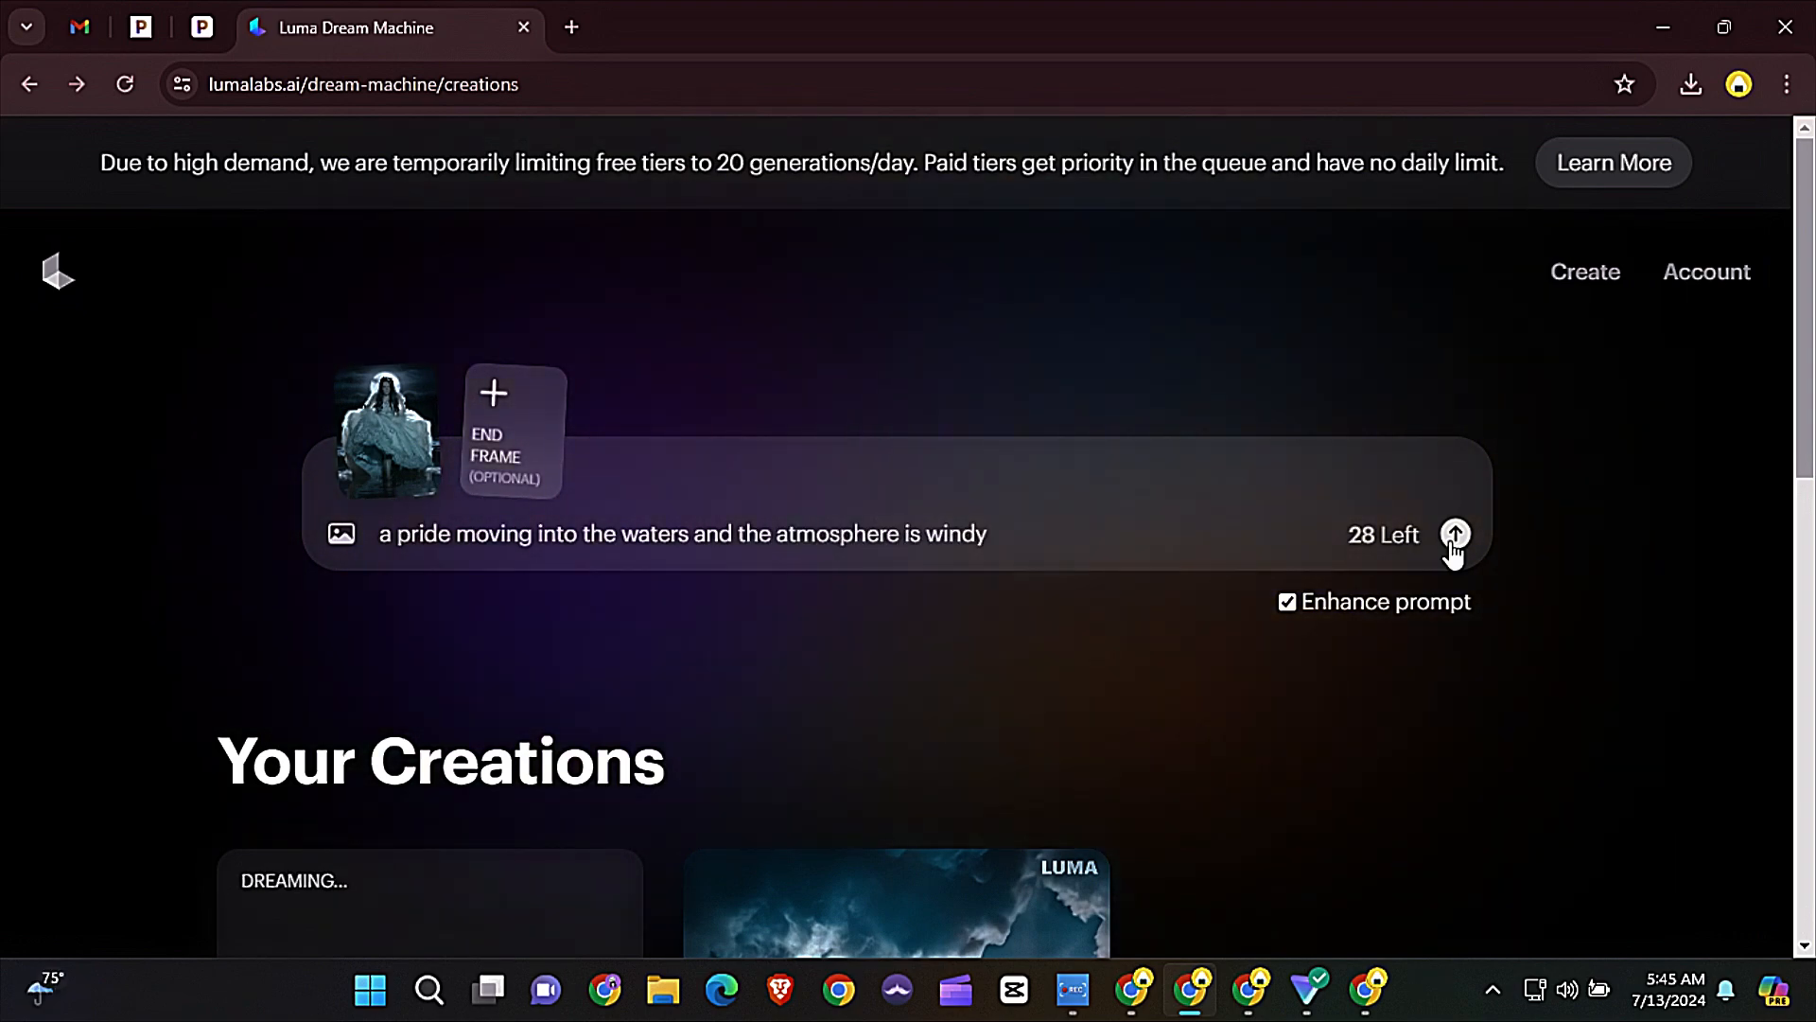
pyautogui.press('Return')
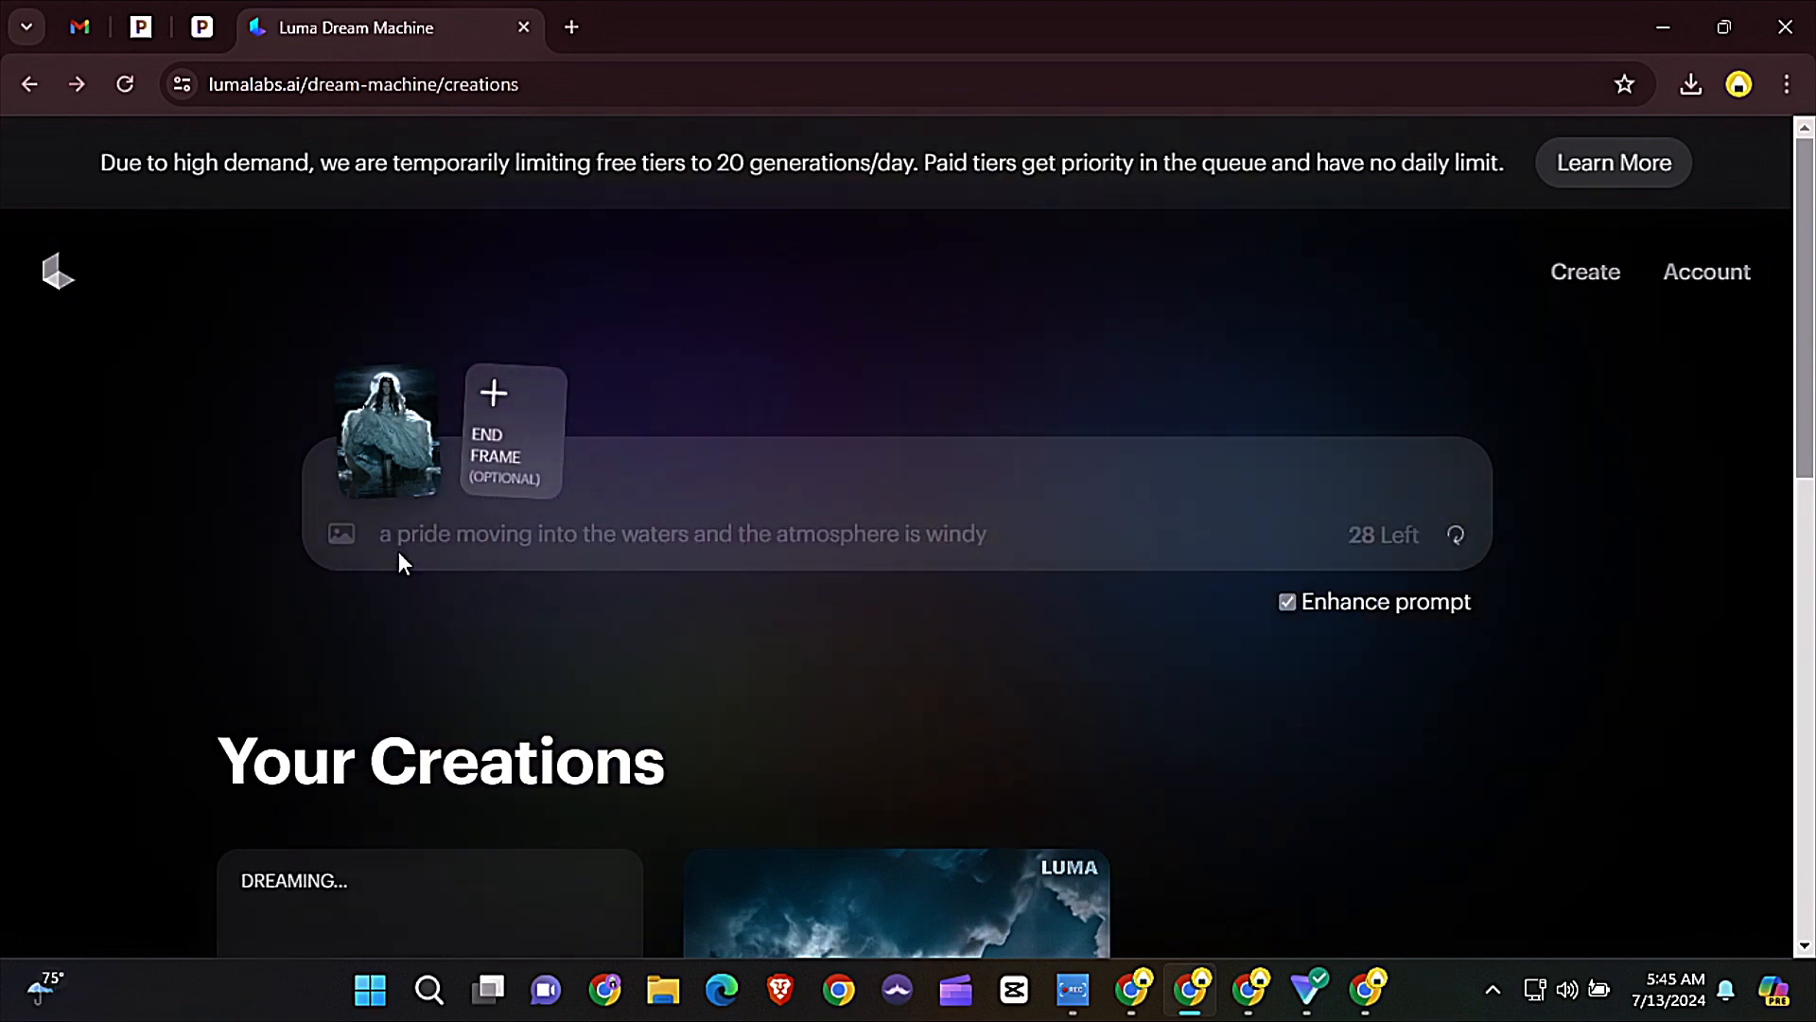
# Step: Upload the scene 2 bride image and generate a video with the prompt "the atmosphere is windy and a sad pride goes into the waters"
pyautogui.doubleClick(332, 383)
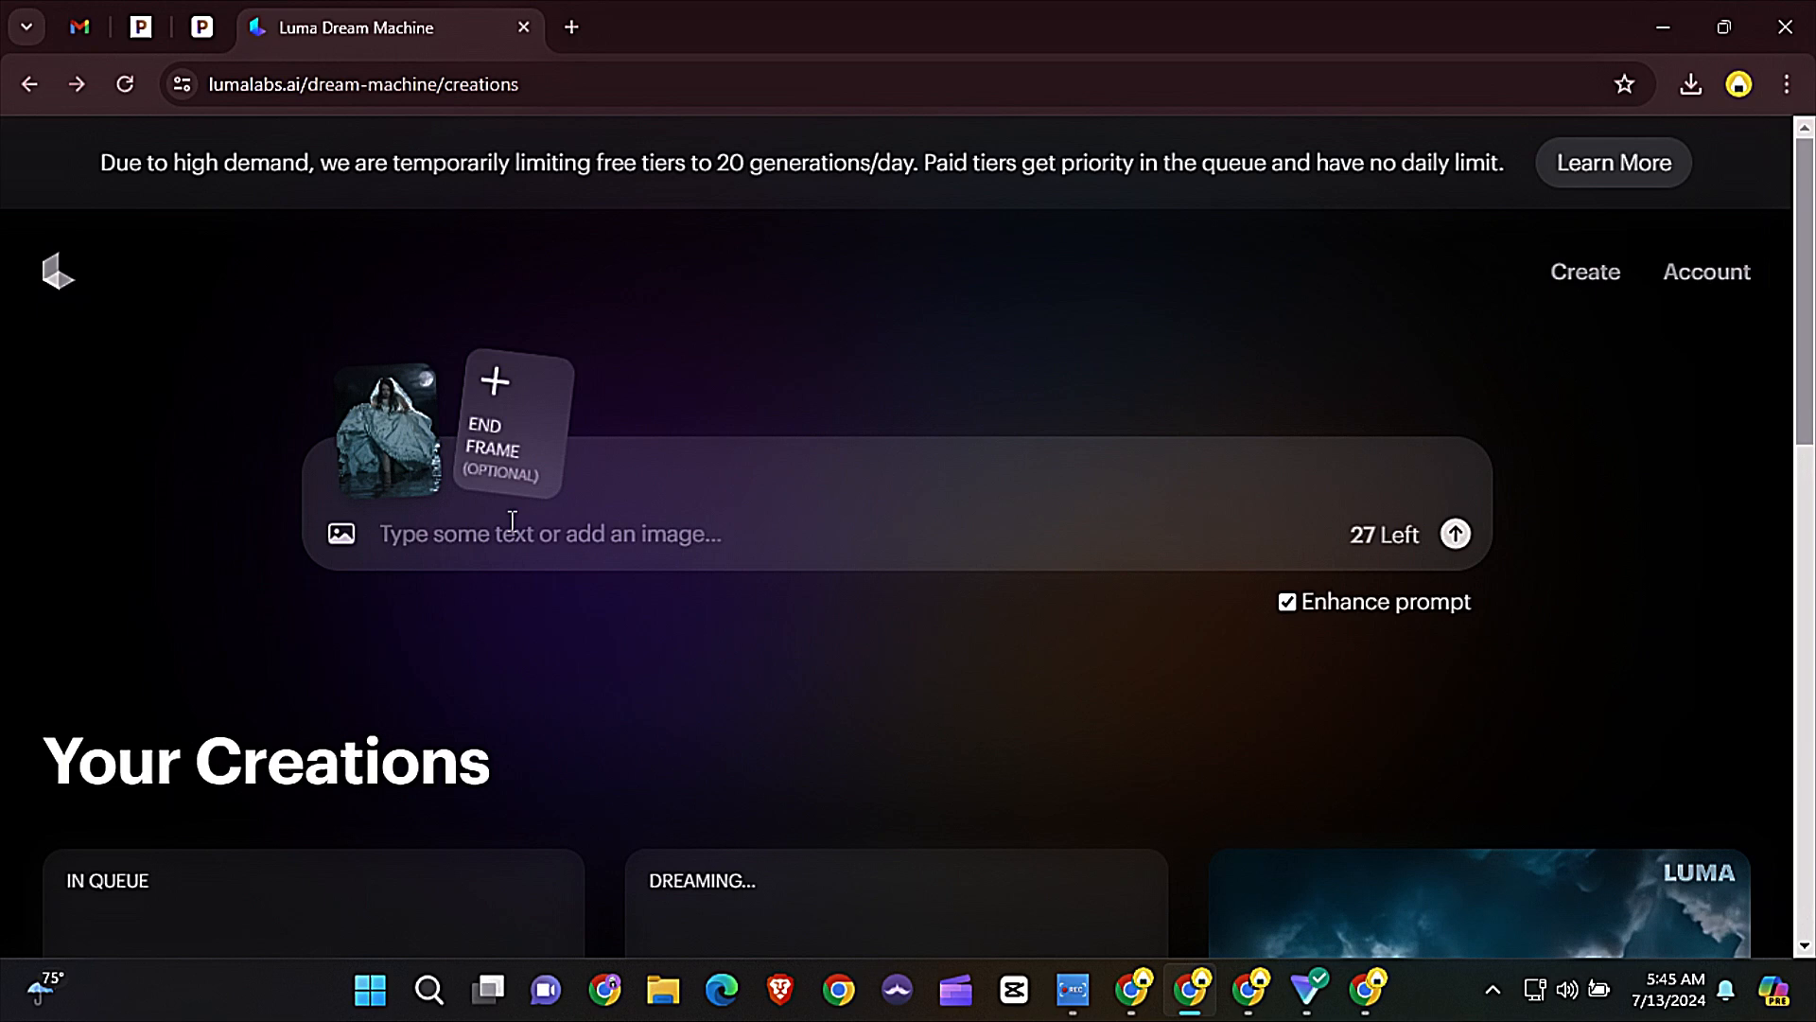
pyautogui.click(440, 550)
pyautogui.write('the atmosphere is windy and a')
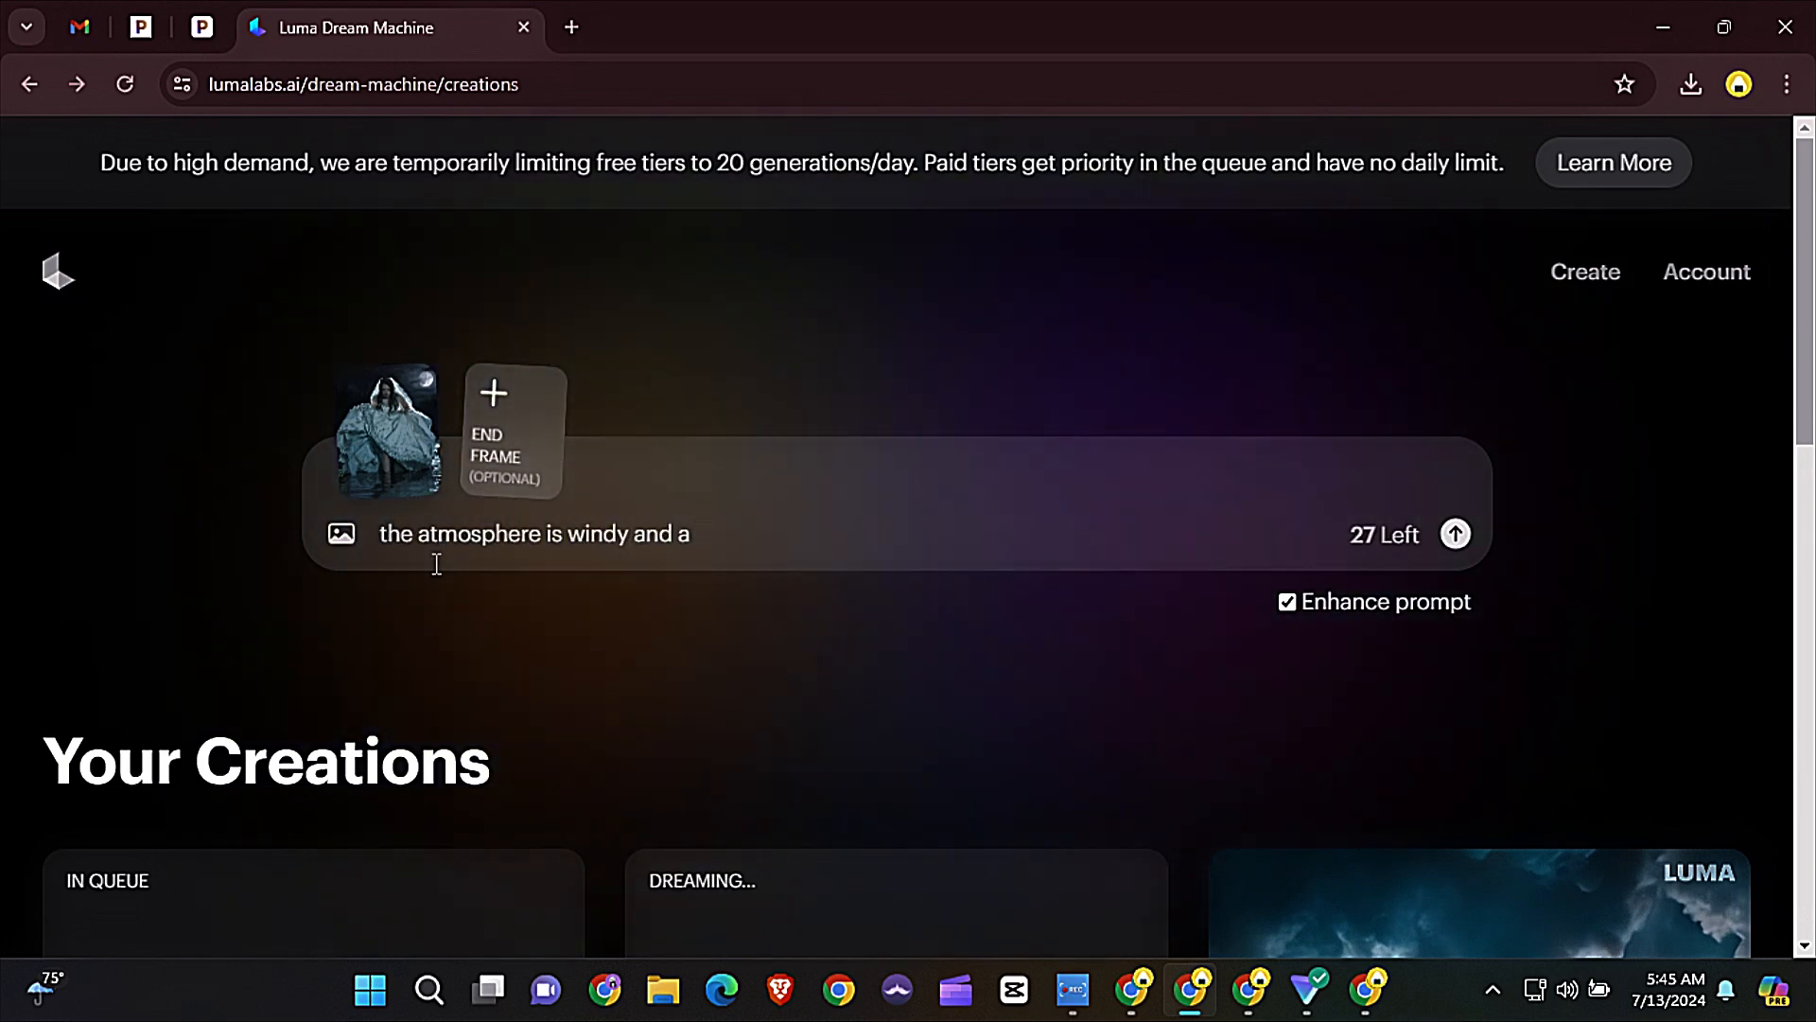
pyautogui.write(' sad pride goes into the waters')
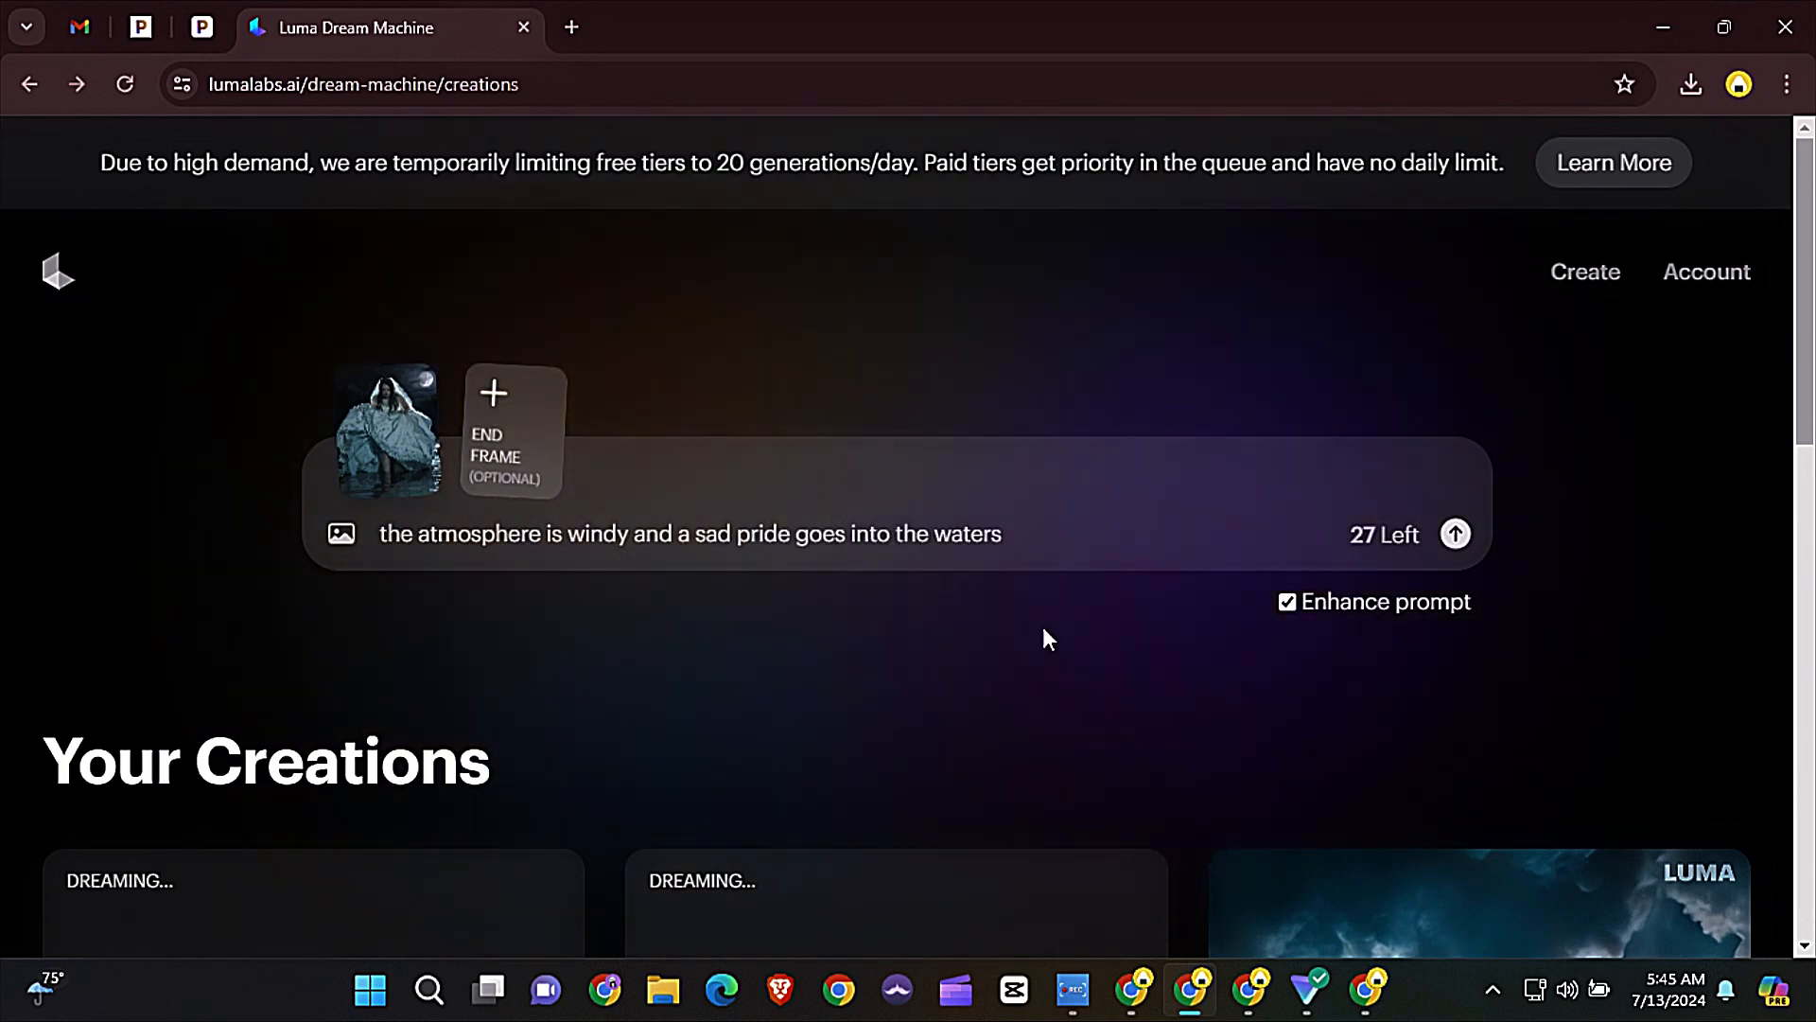
pyautogui.press('Return')
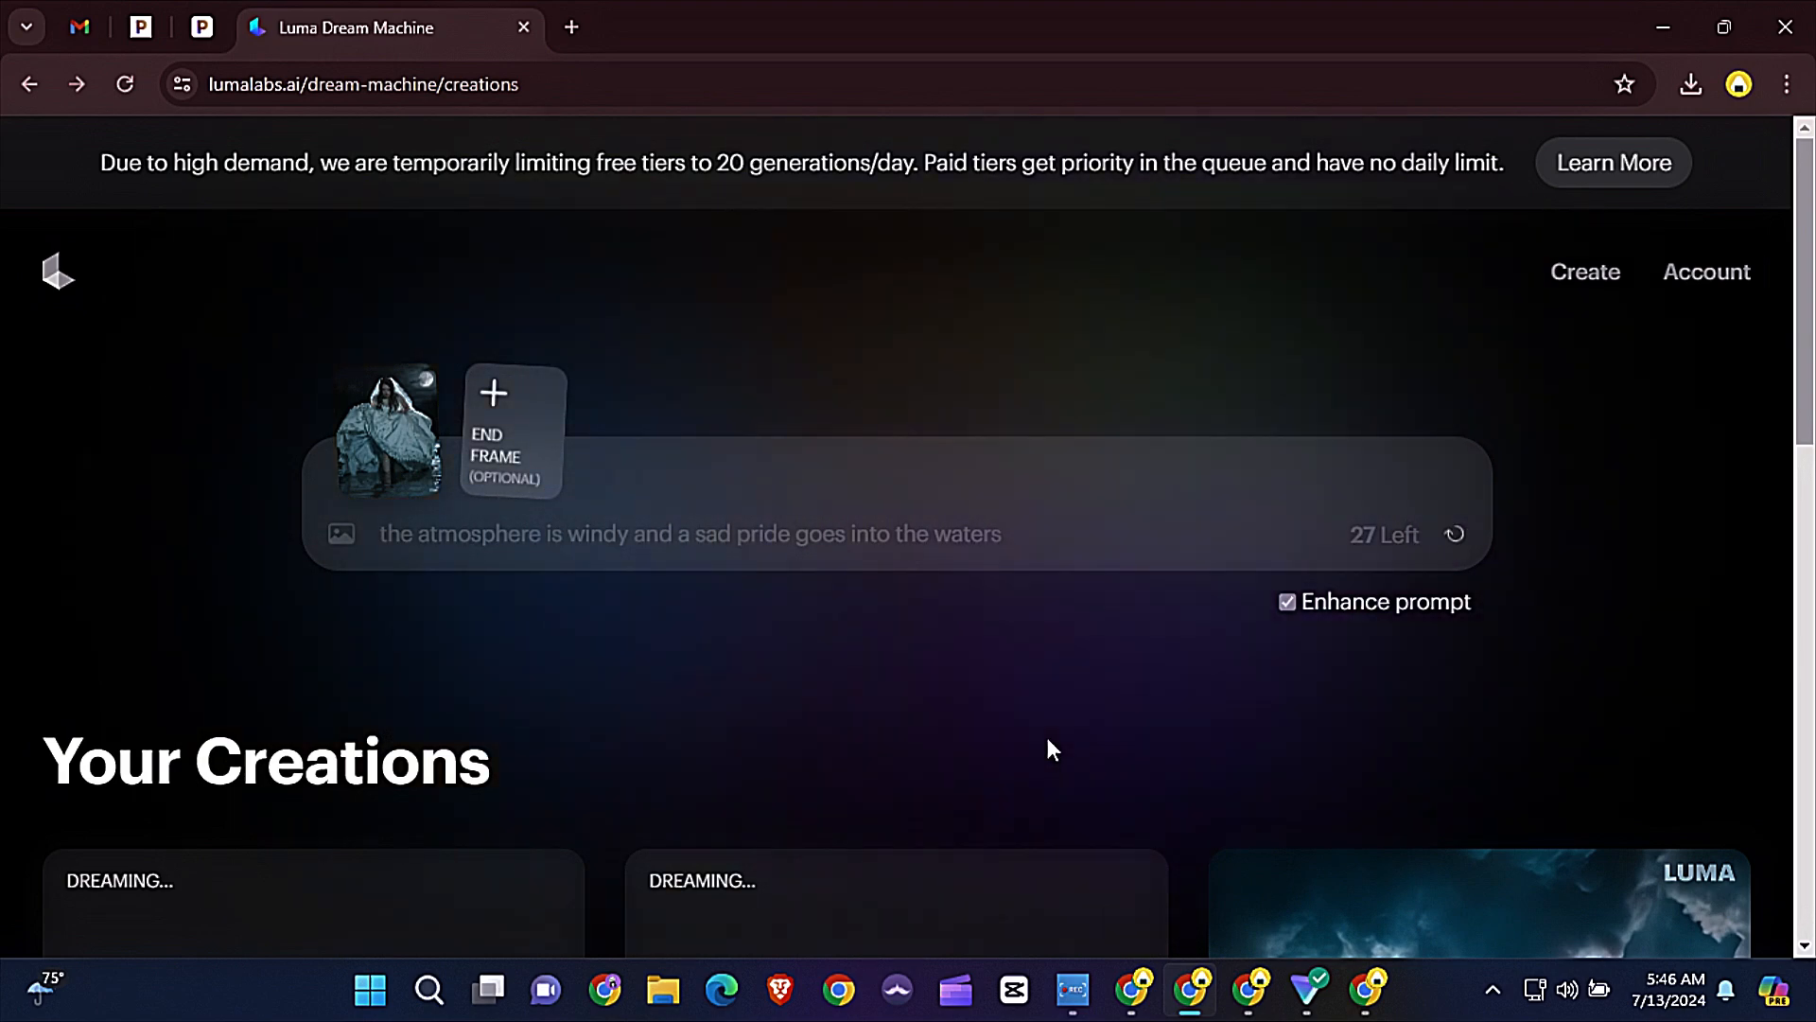
# Step: Look through the generated town, bride and groom videos in the Your Creations list
pyautogui.scroll(-1, 701, 649)
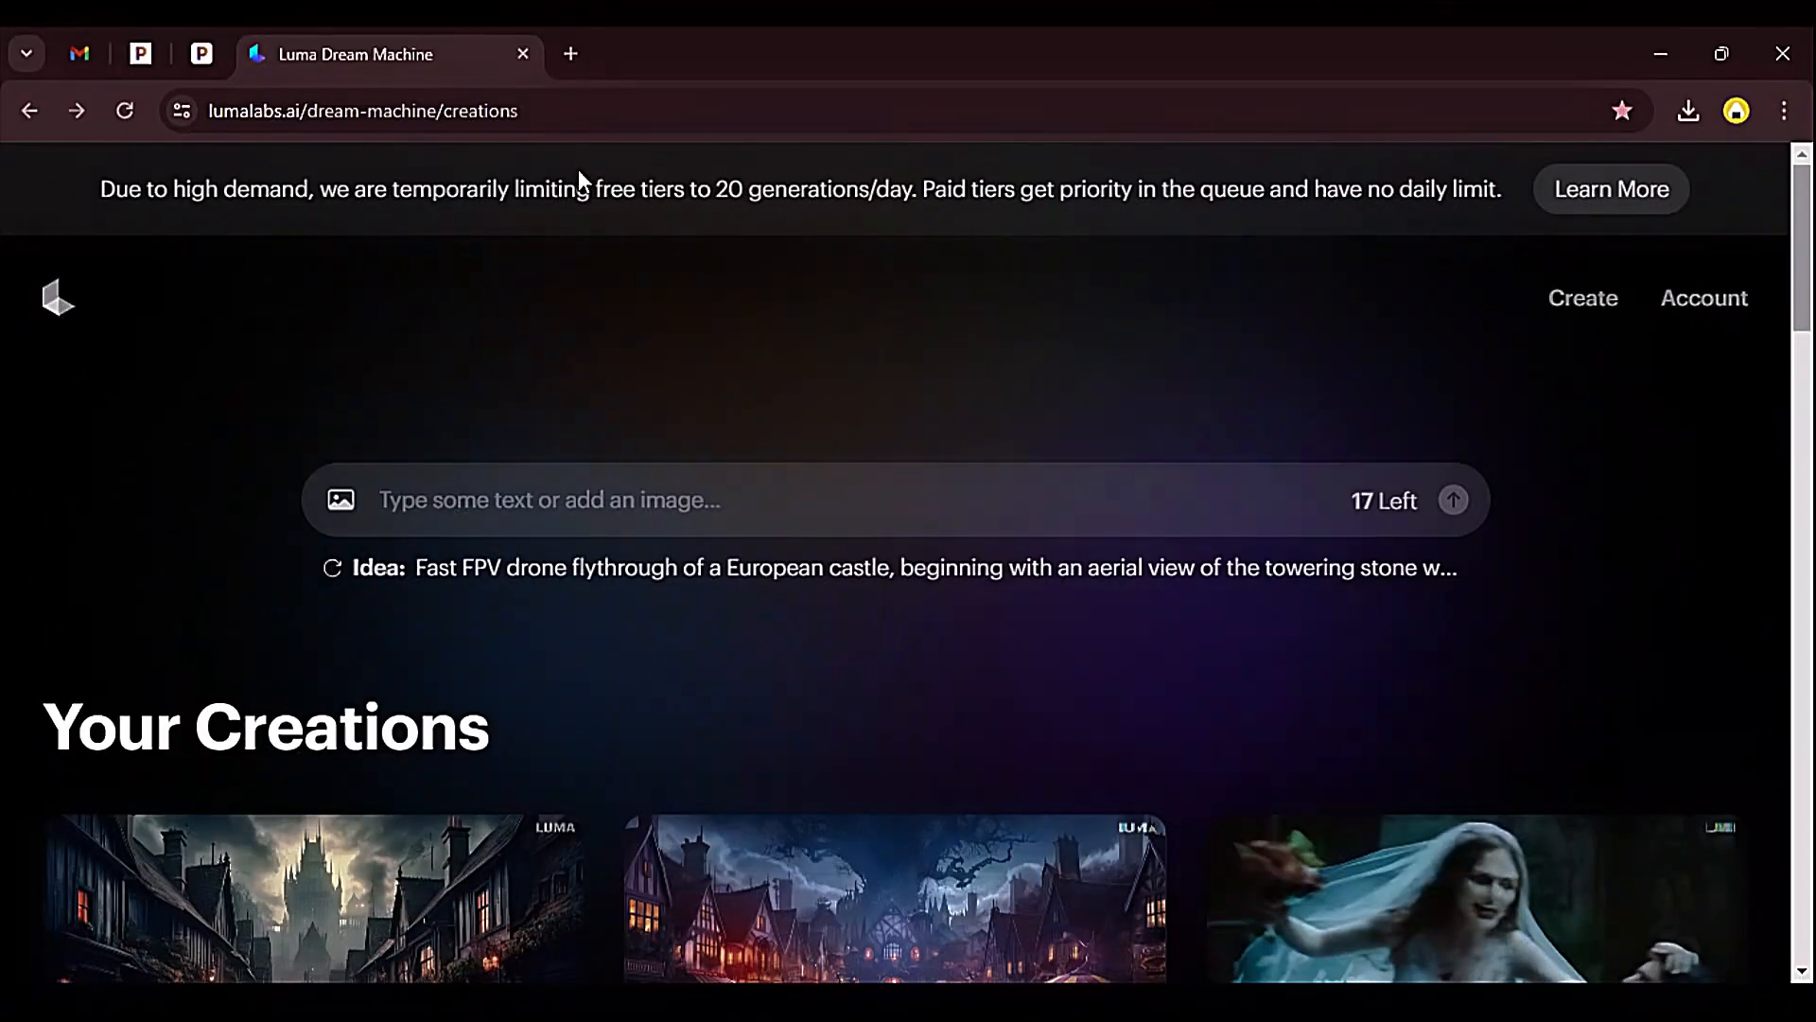
pyautogui.scroll(-5, 713, 433)
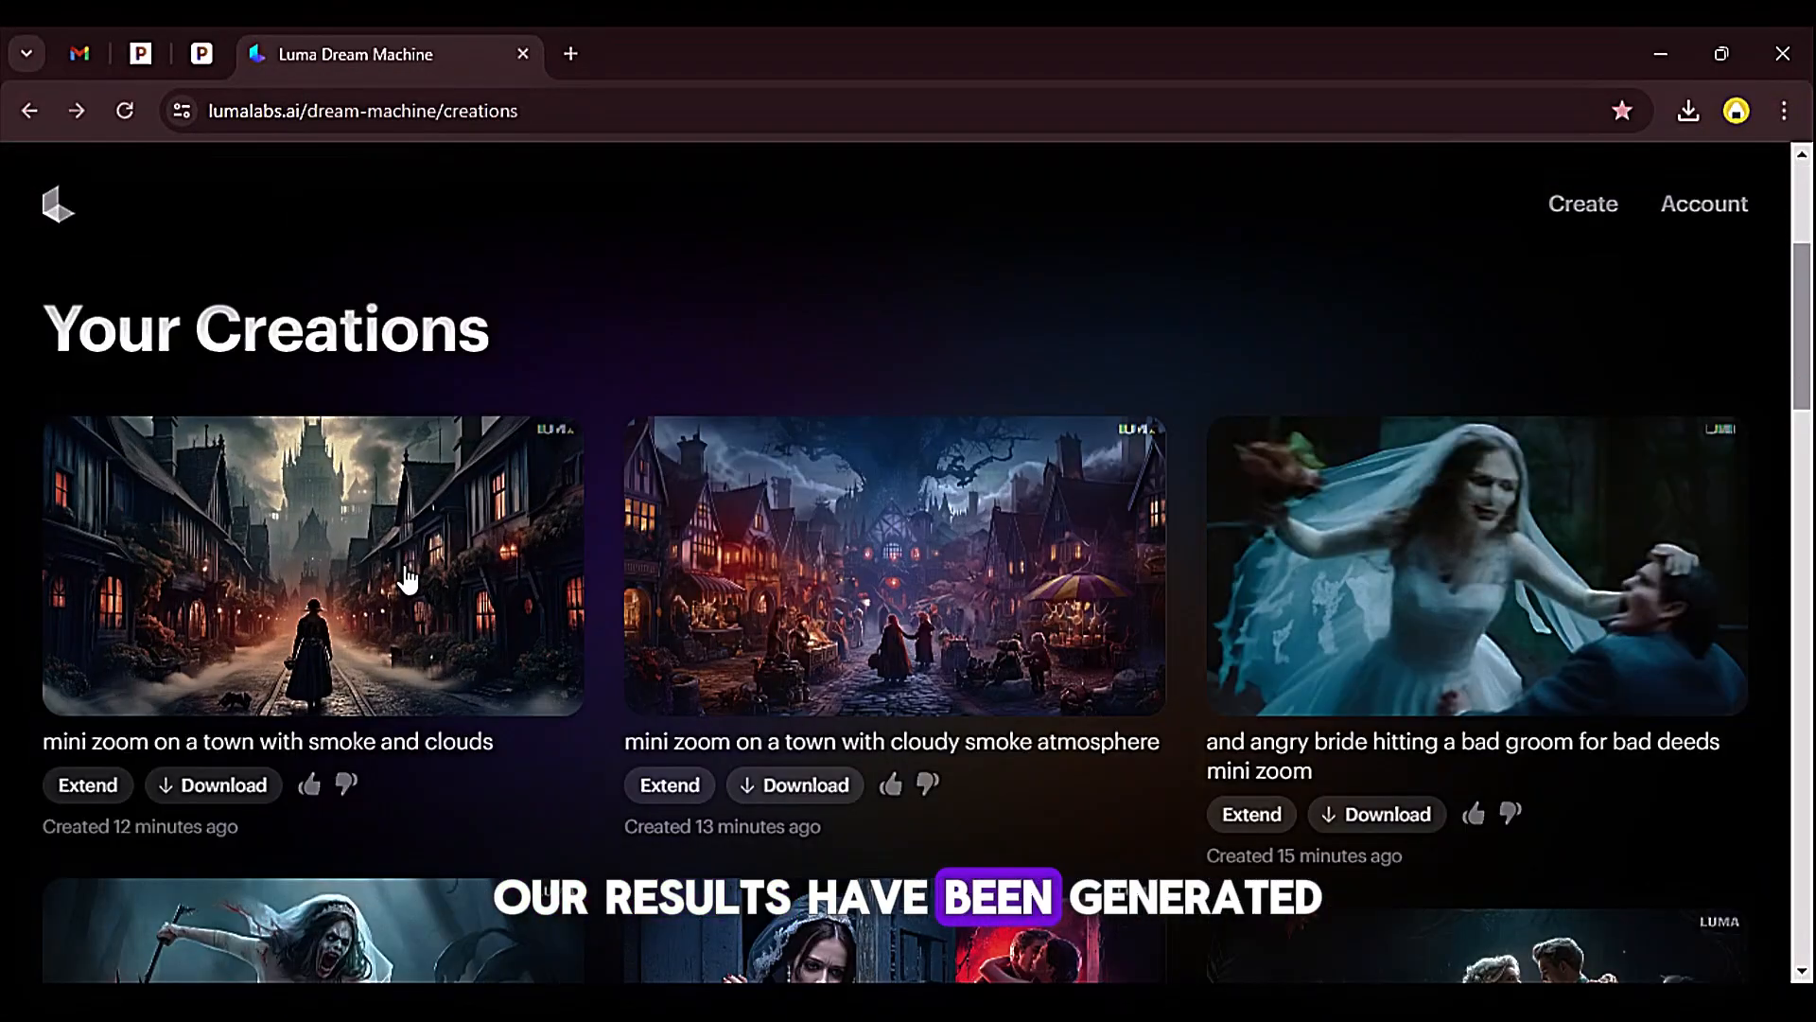
pyautogui.scroll(-6, 961, 619)
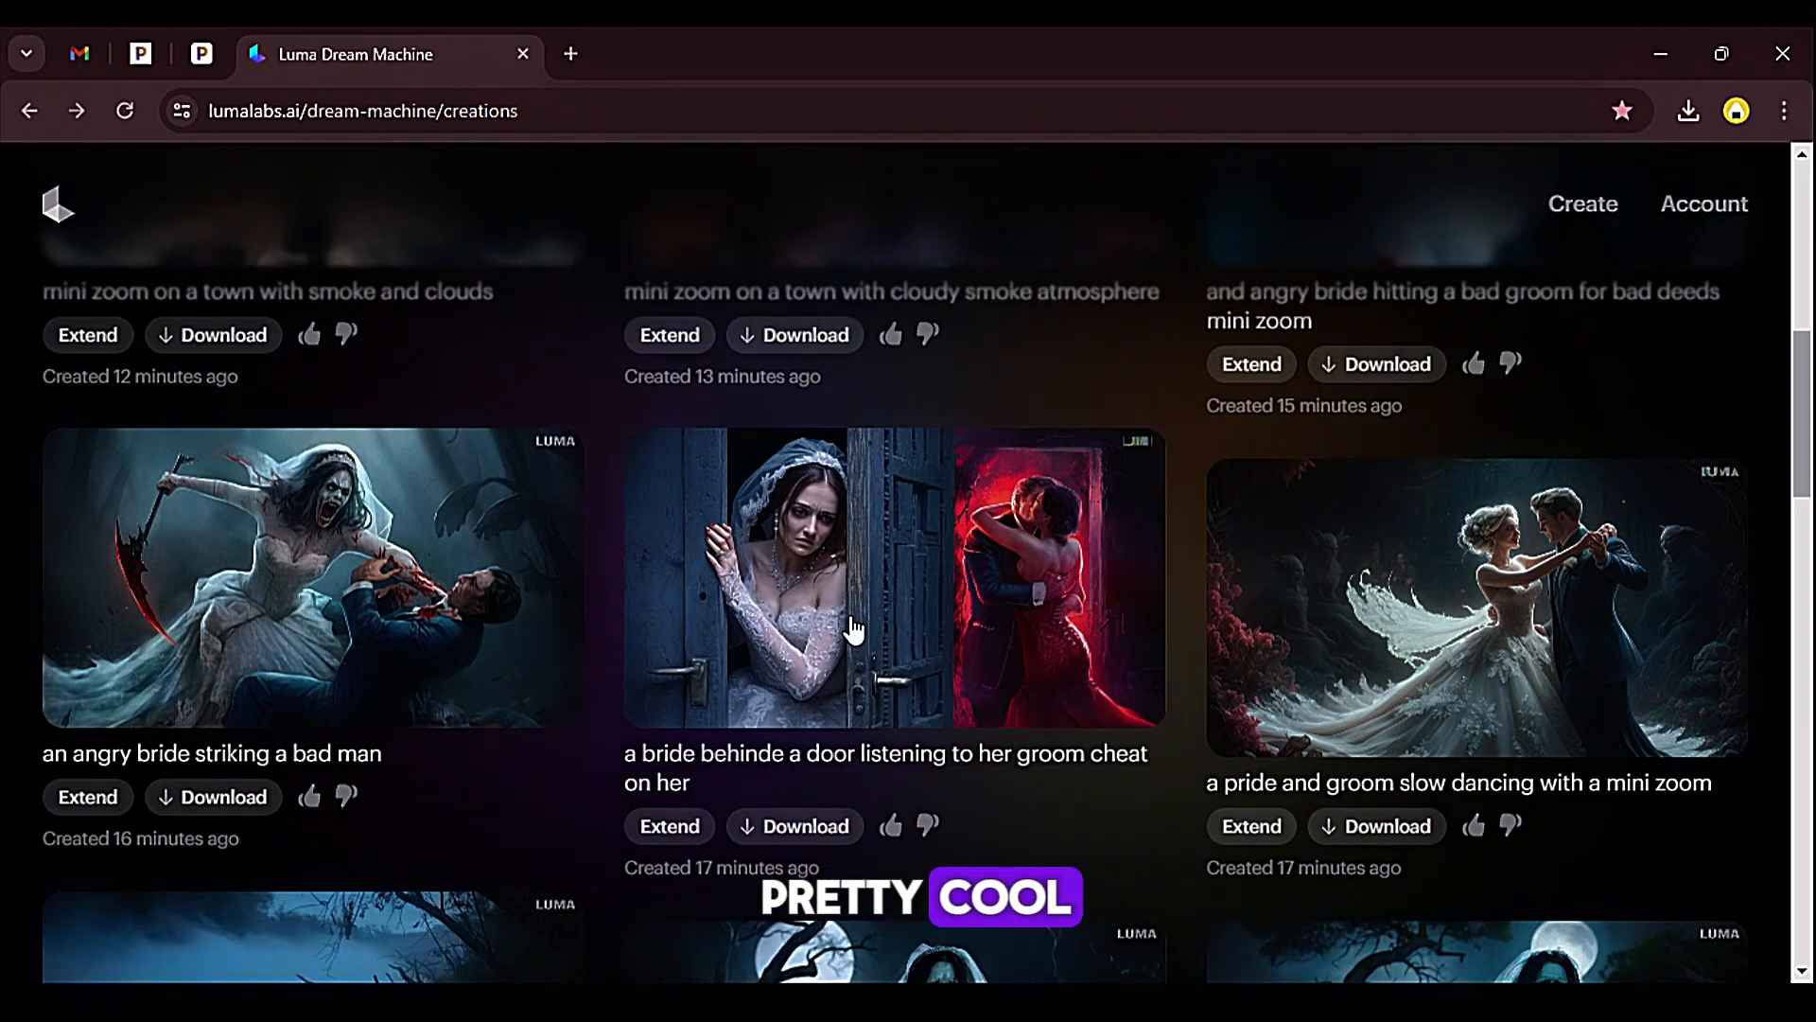
pyautogui.scroll(-2, 903, 705)
pyautogui.scroll(-7, 997, 632)
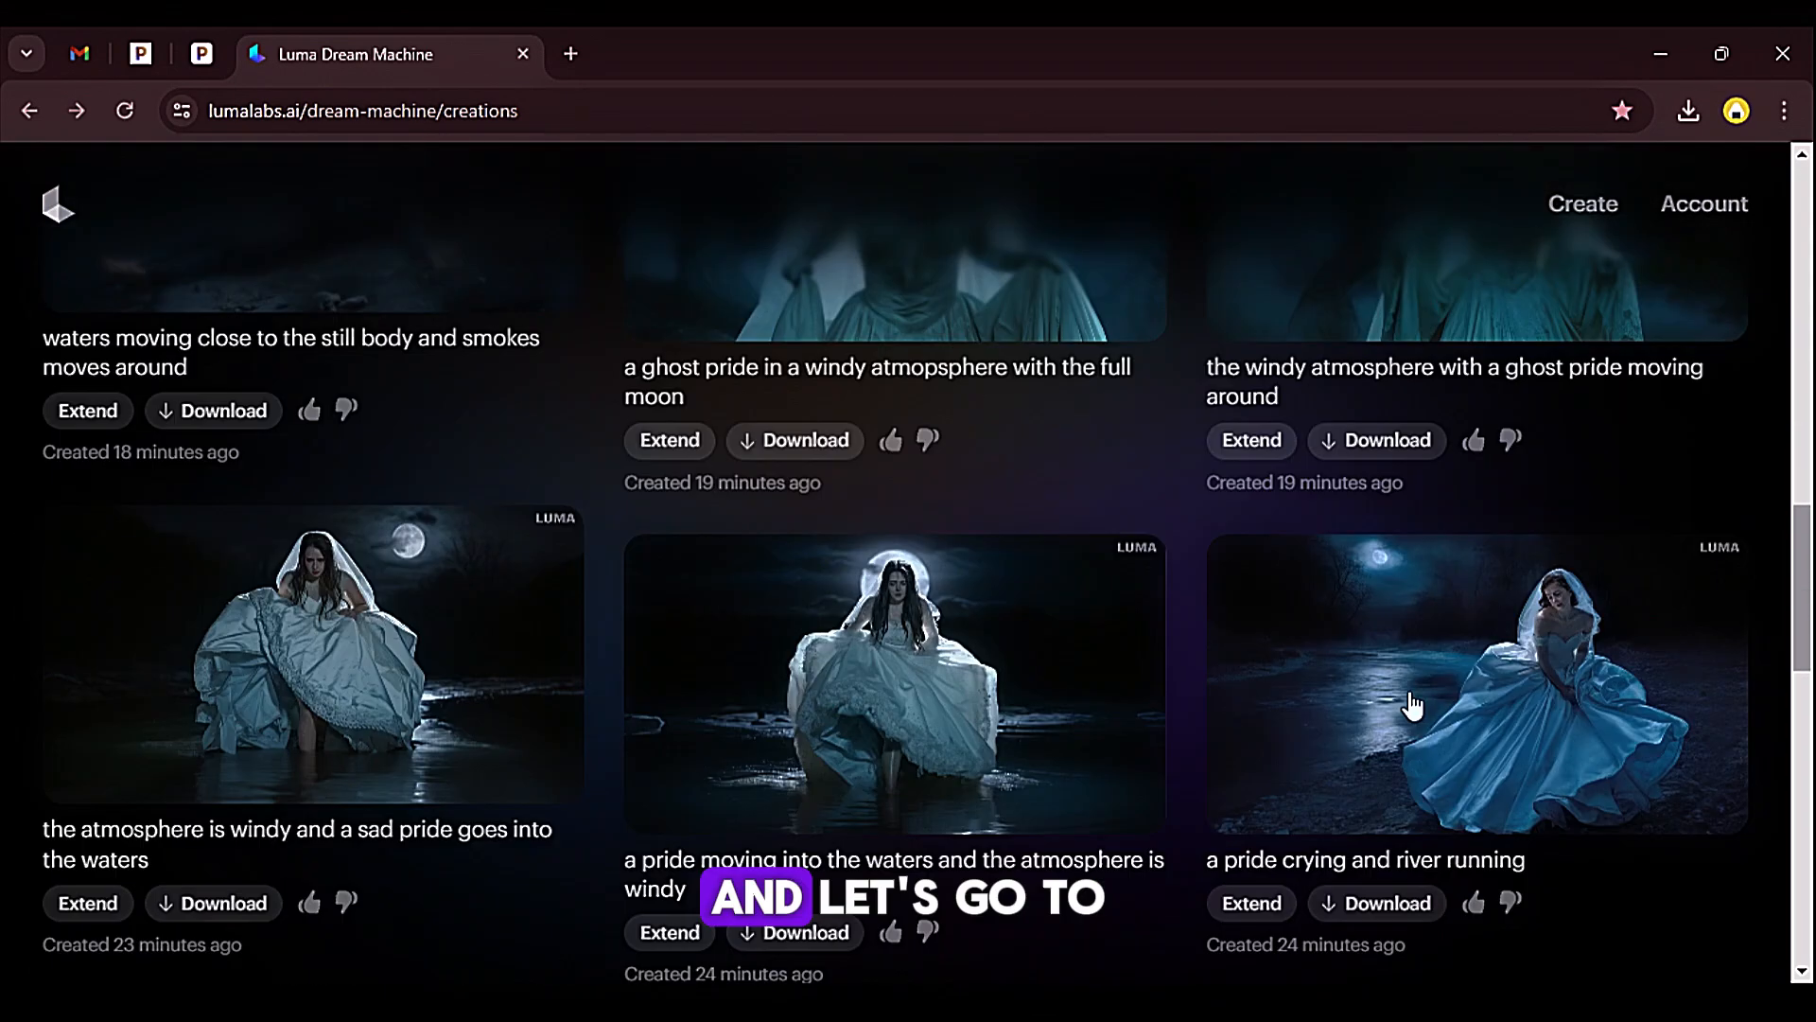
pyautogui.scroll(3, 806, 437)
pyautogui.scroll(3, 813, 525)
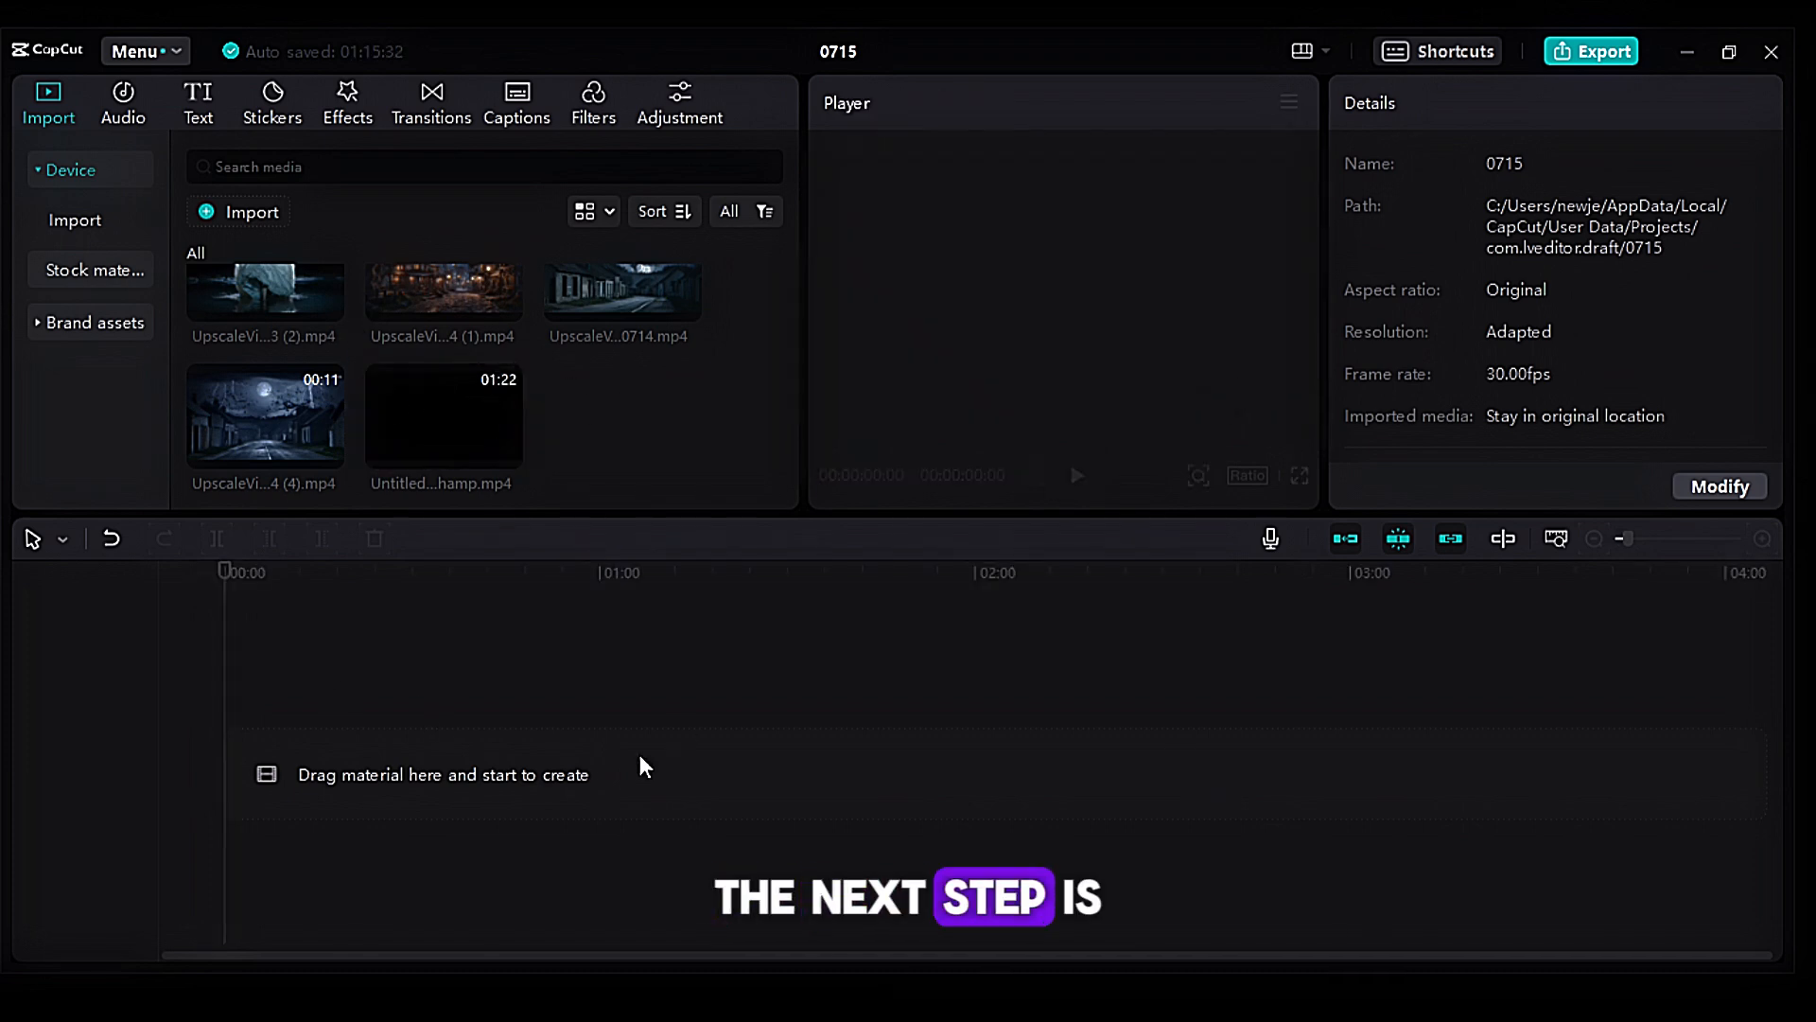
# Step: Switch to CapCut and place the imported Clipchamp narration video at the start of the empty timeline
pyautogui.moveTo(428, 419); pyautogui.dragTo(360, 740)
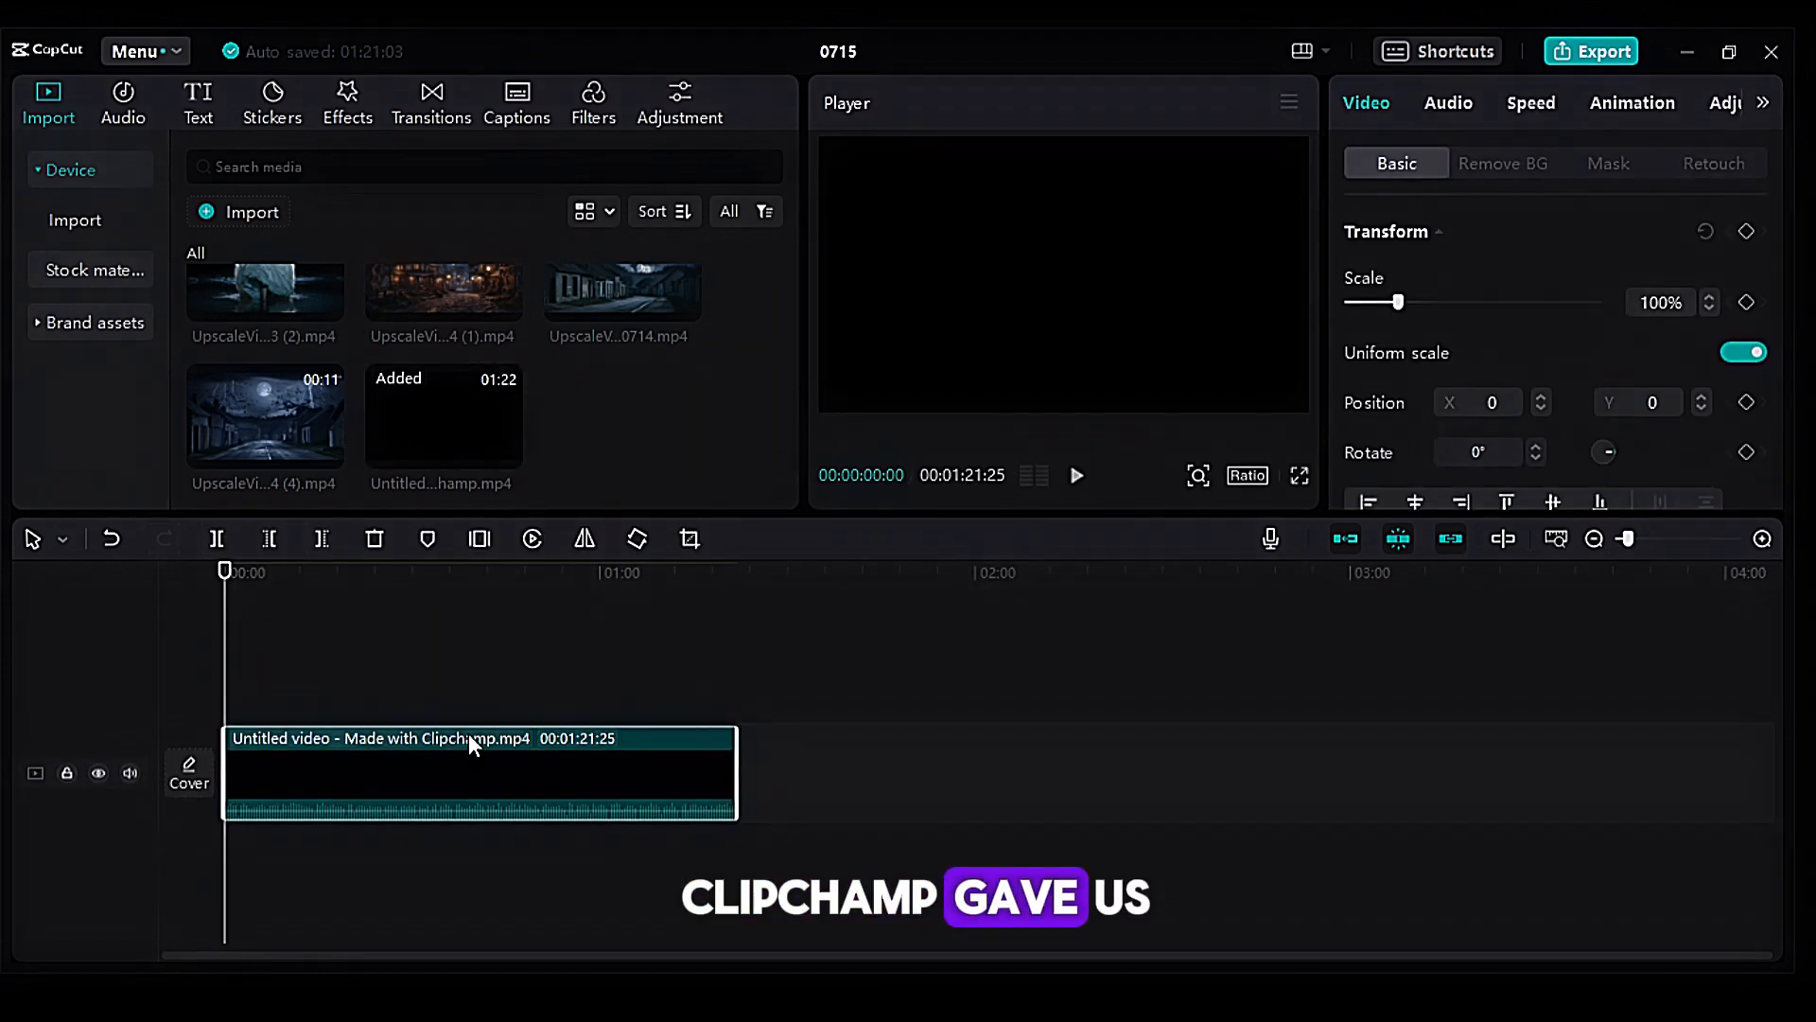
# Step: Extract the audio from the Clipchamp narration clip, keeping only the audio, and raise its volume to 20 dB
pyautogui.hotkey('ctrl', 'shift', 's')
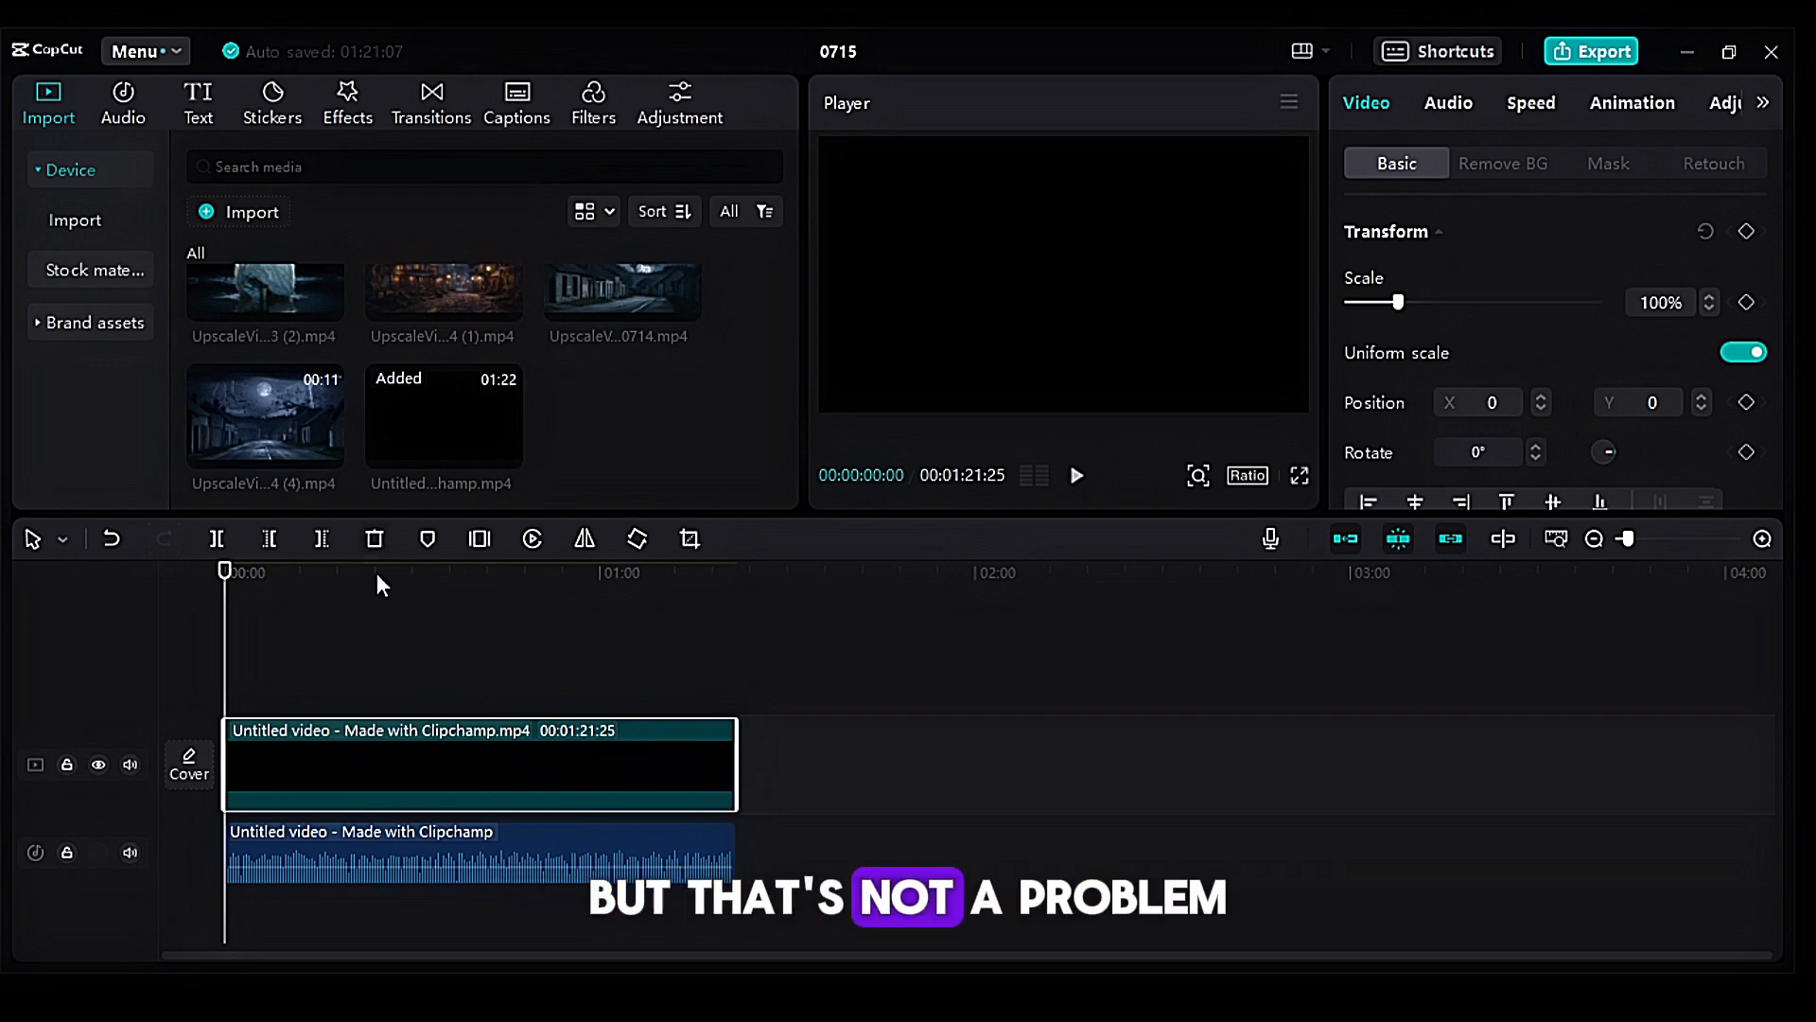
pyautogui.click(375, 538)
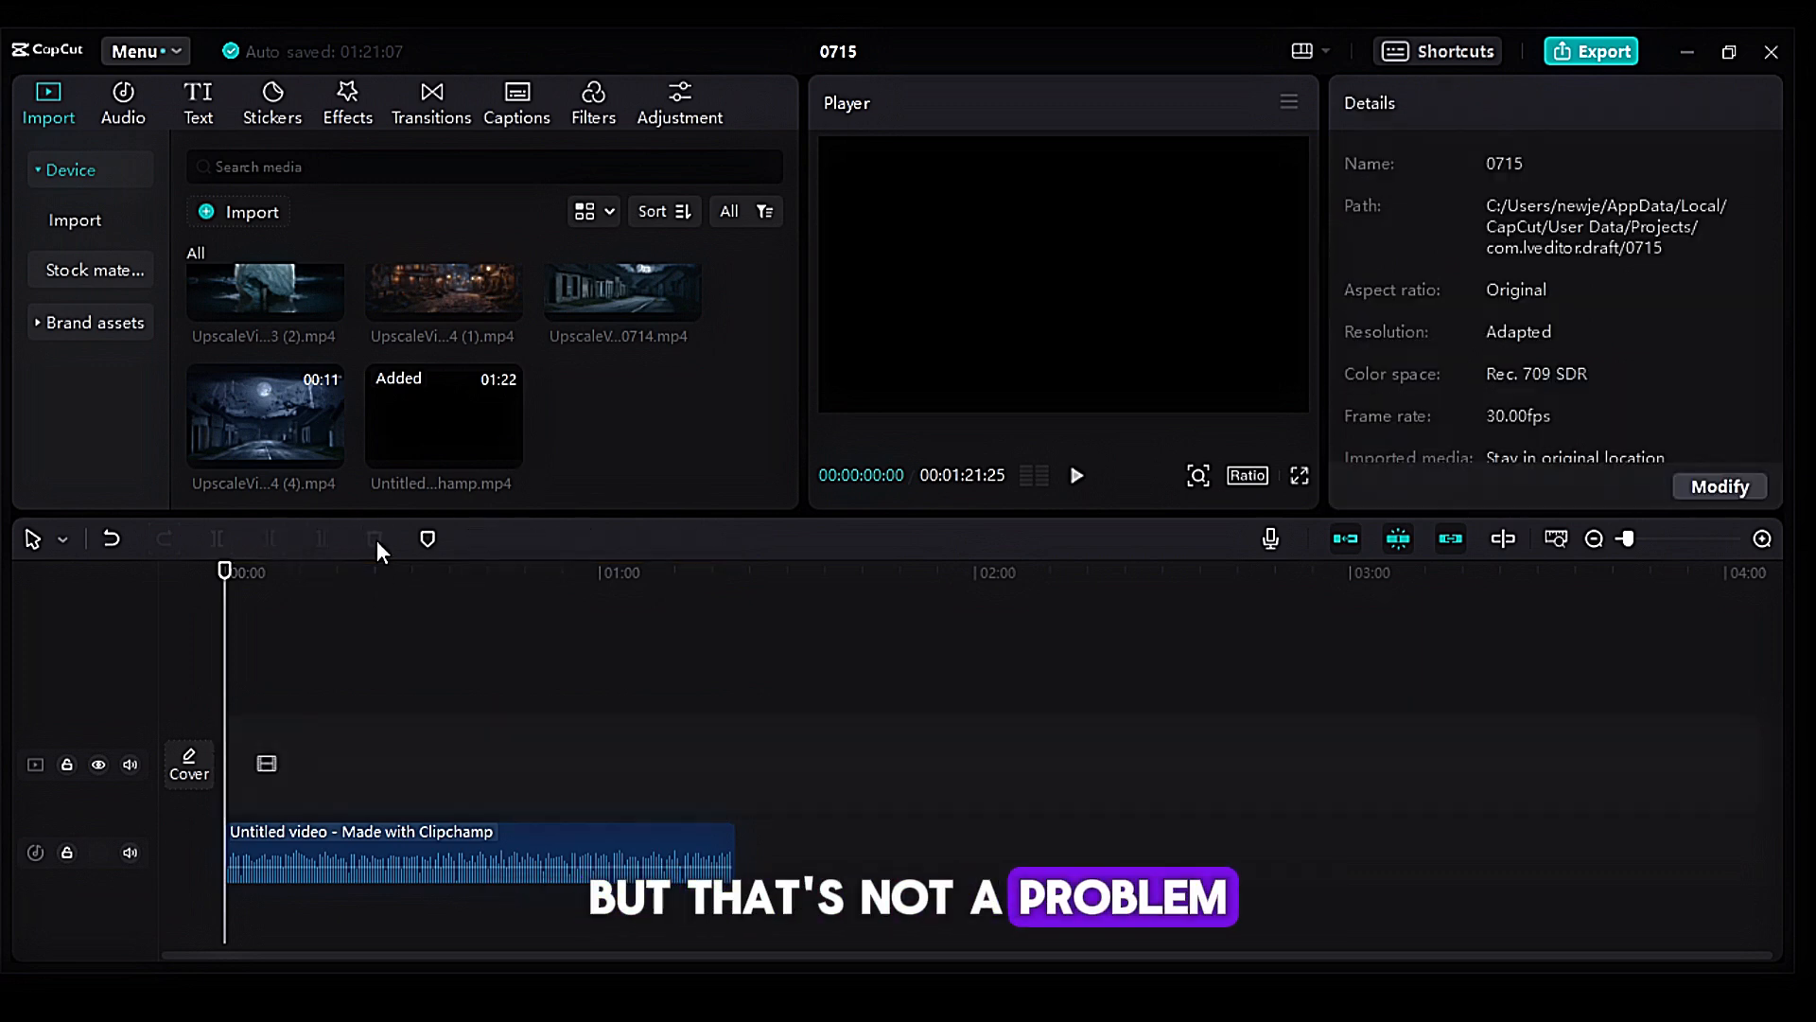
pyautogui.click(429, 858)
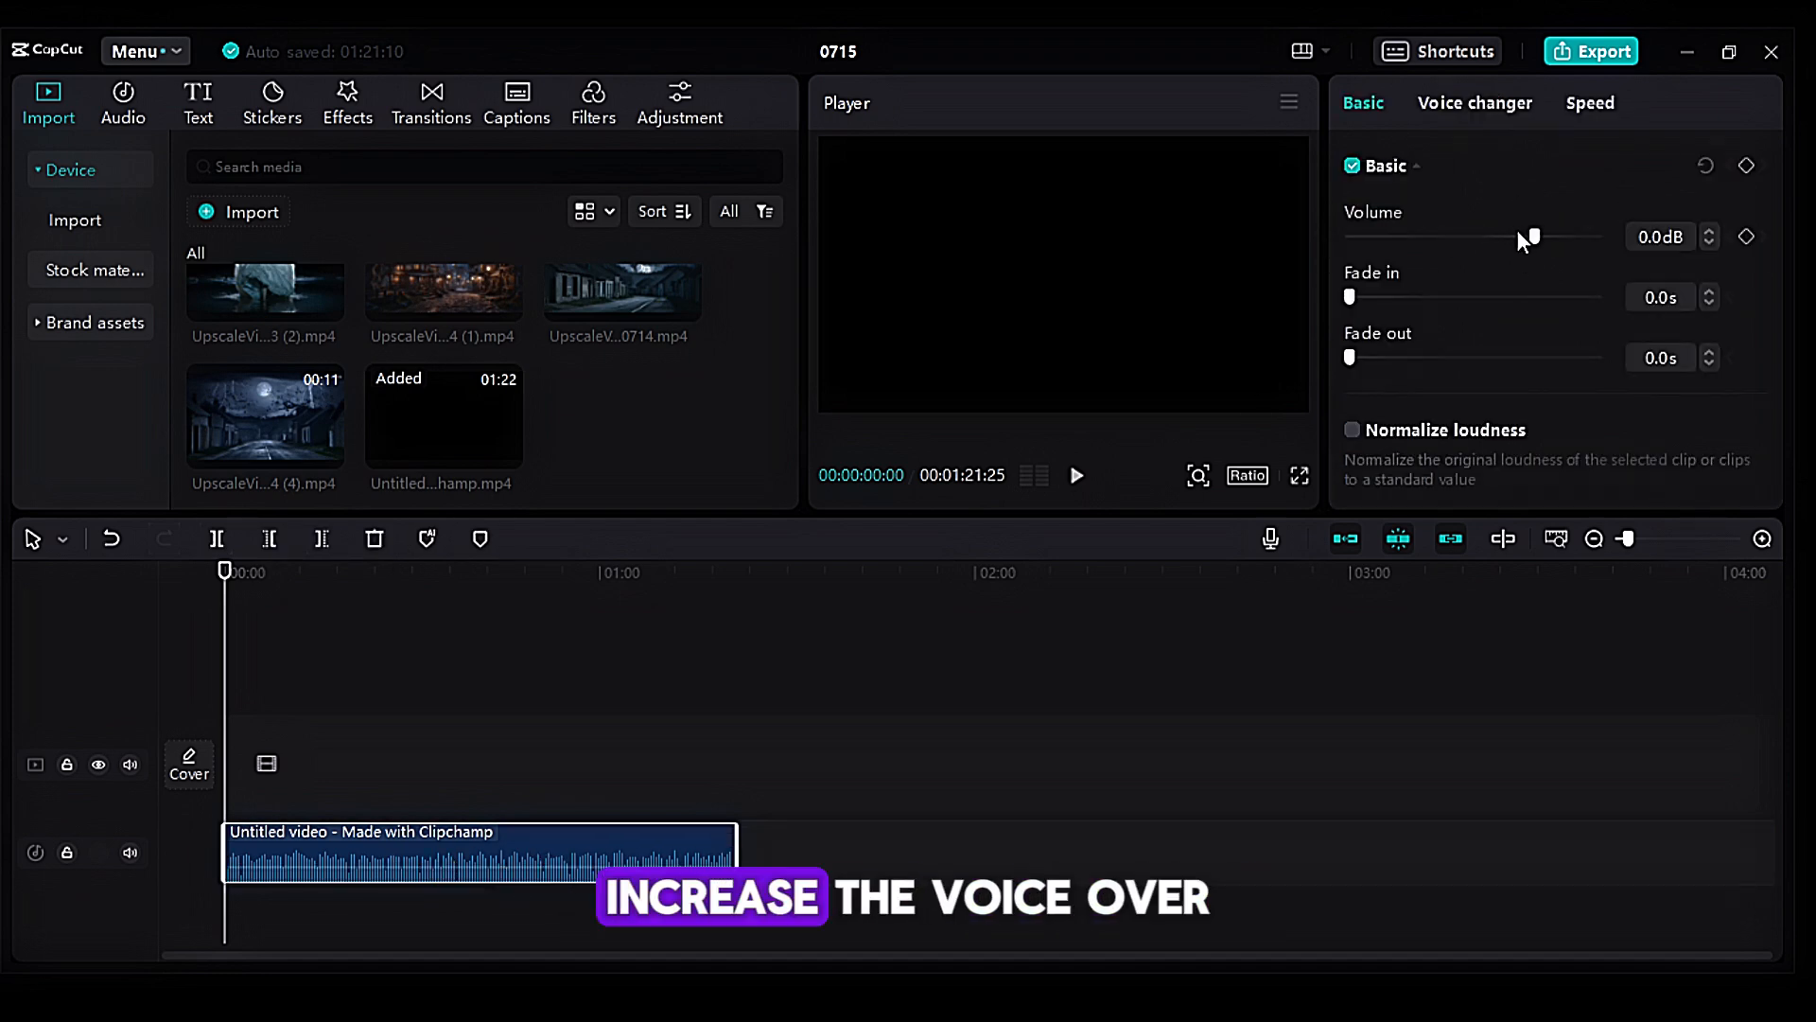
pyautogui.moveTo(1534, 236); pyautogui.dragTo(1637, 238)
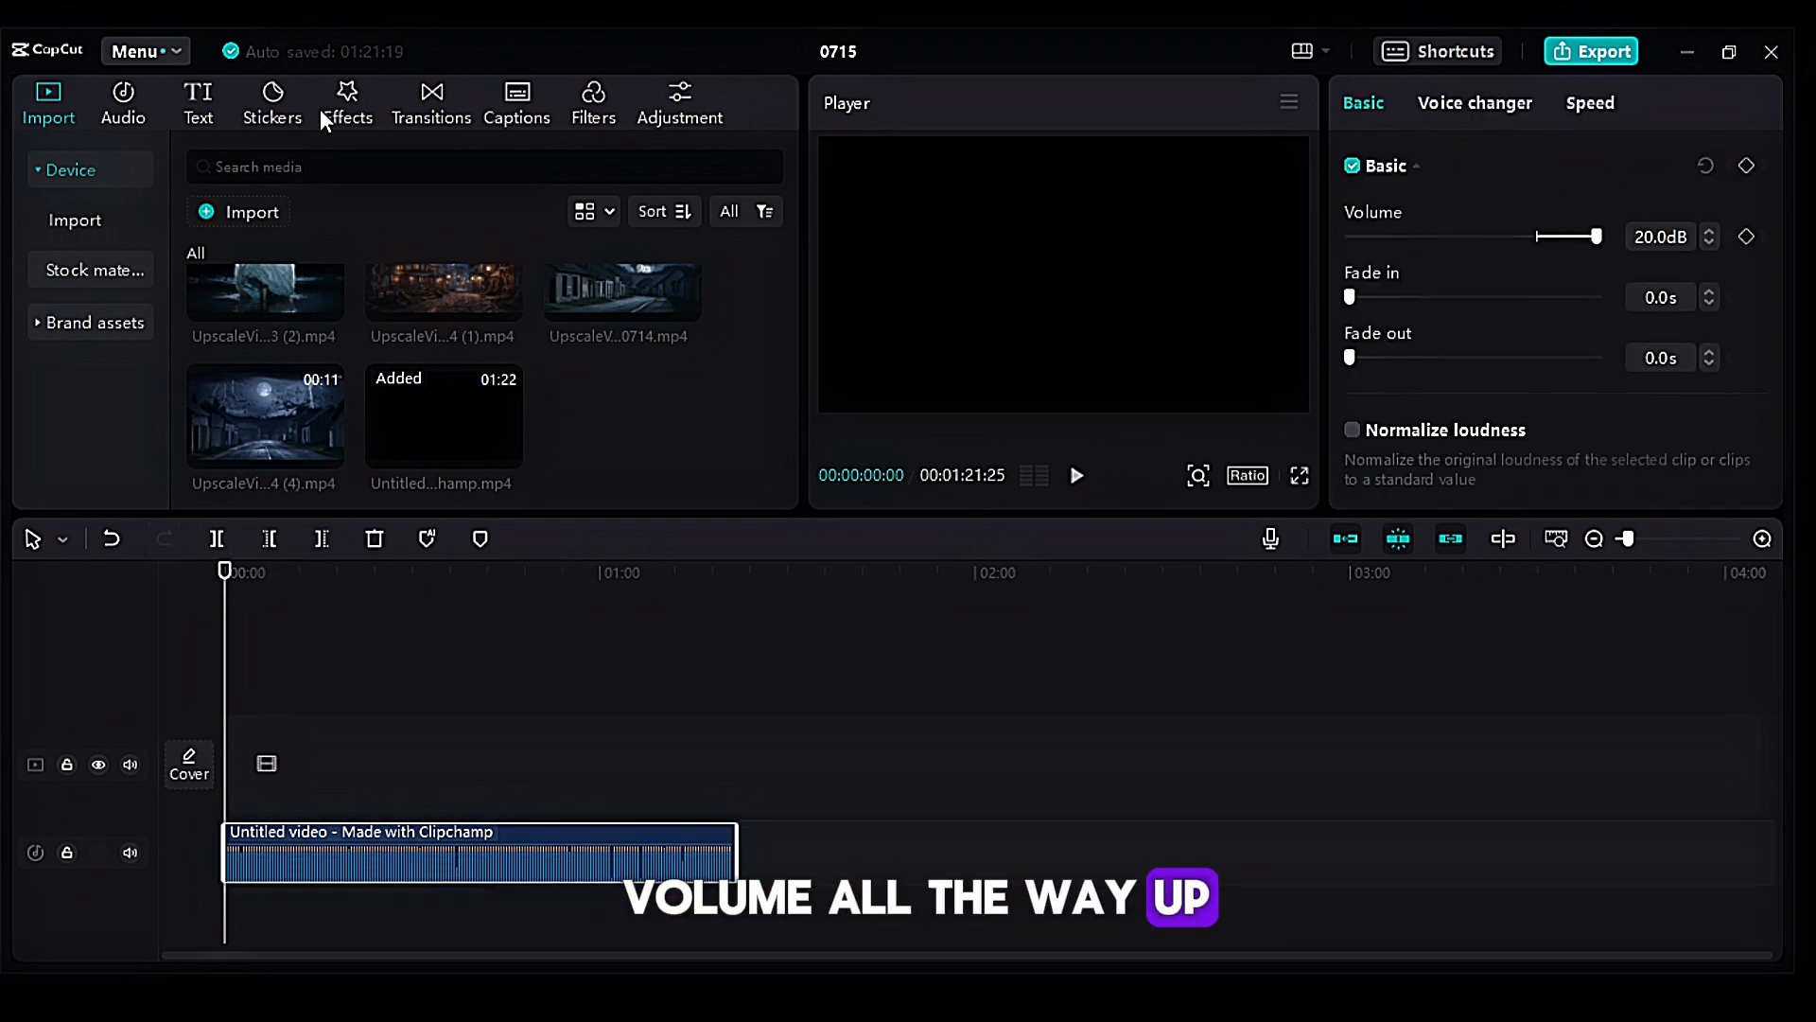
# Step: Search the music library for "horror" and place Horror Music(907870) under the narration from the timeline start, trimmed to the narration's length
pyautogui.click(126, 98)
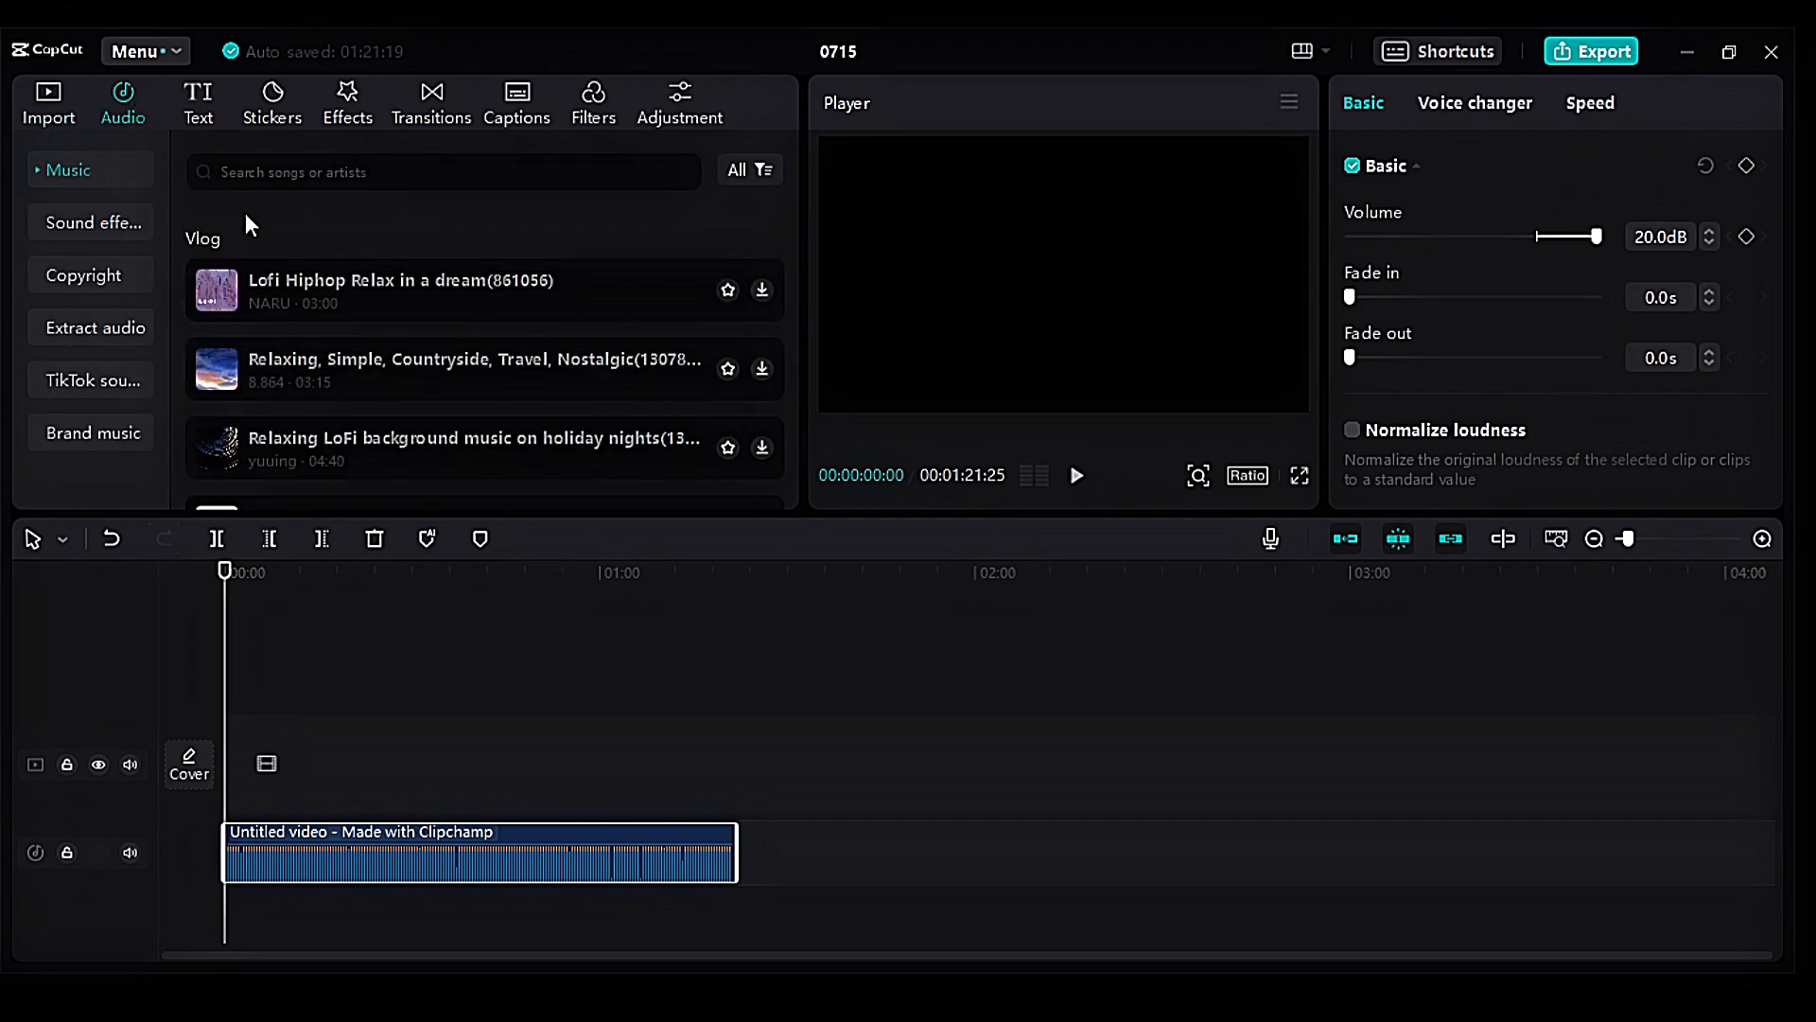
pyautogui.write('horroe')
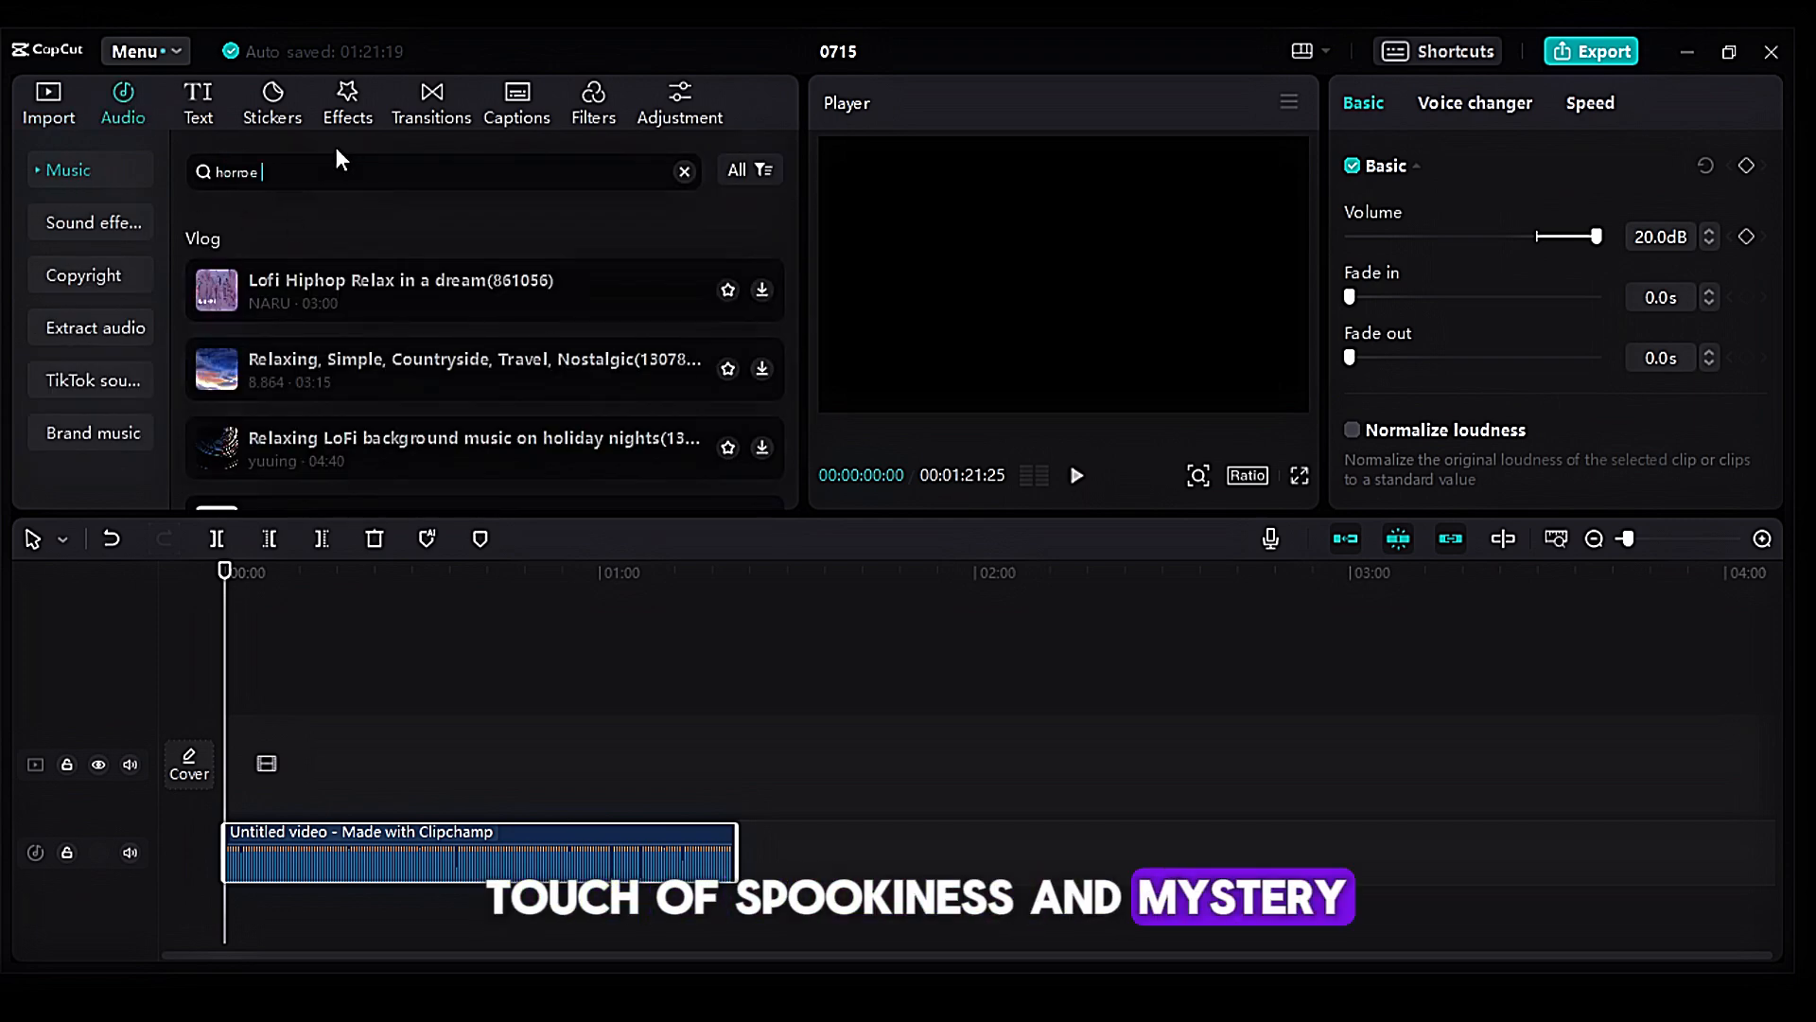
pyautogui.write('r')
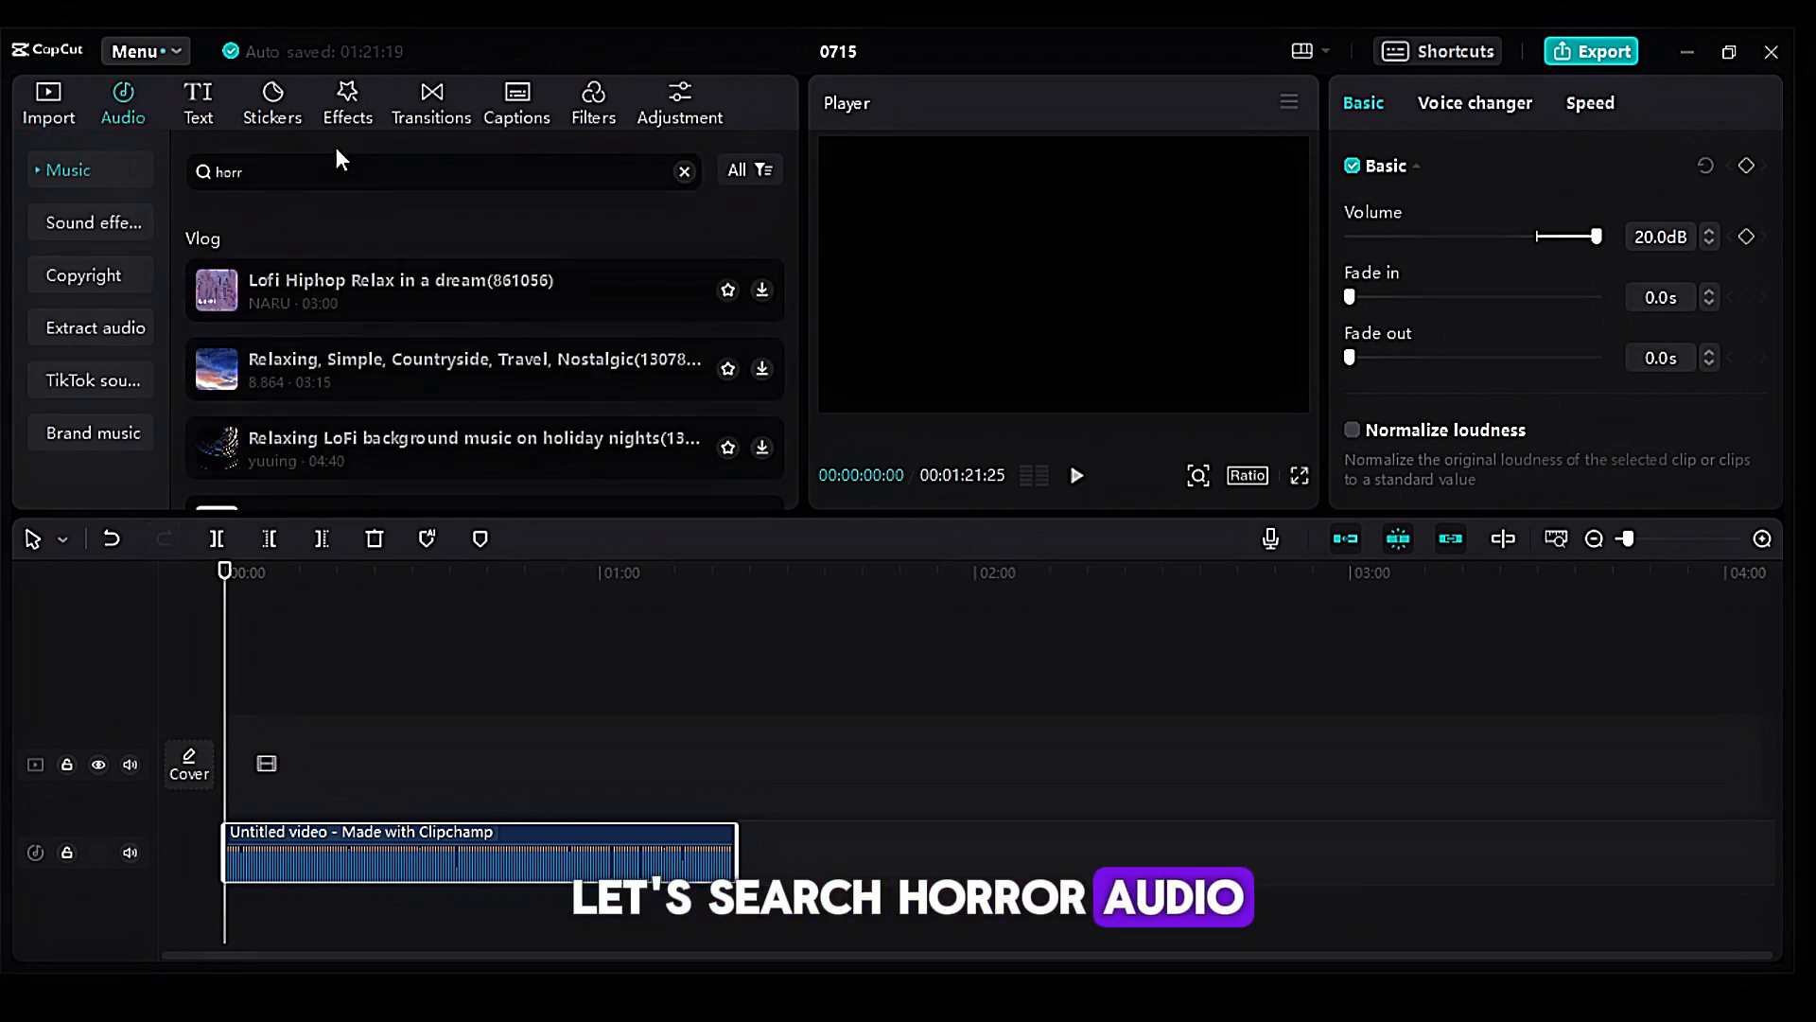
pyautogui.press('Return')
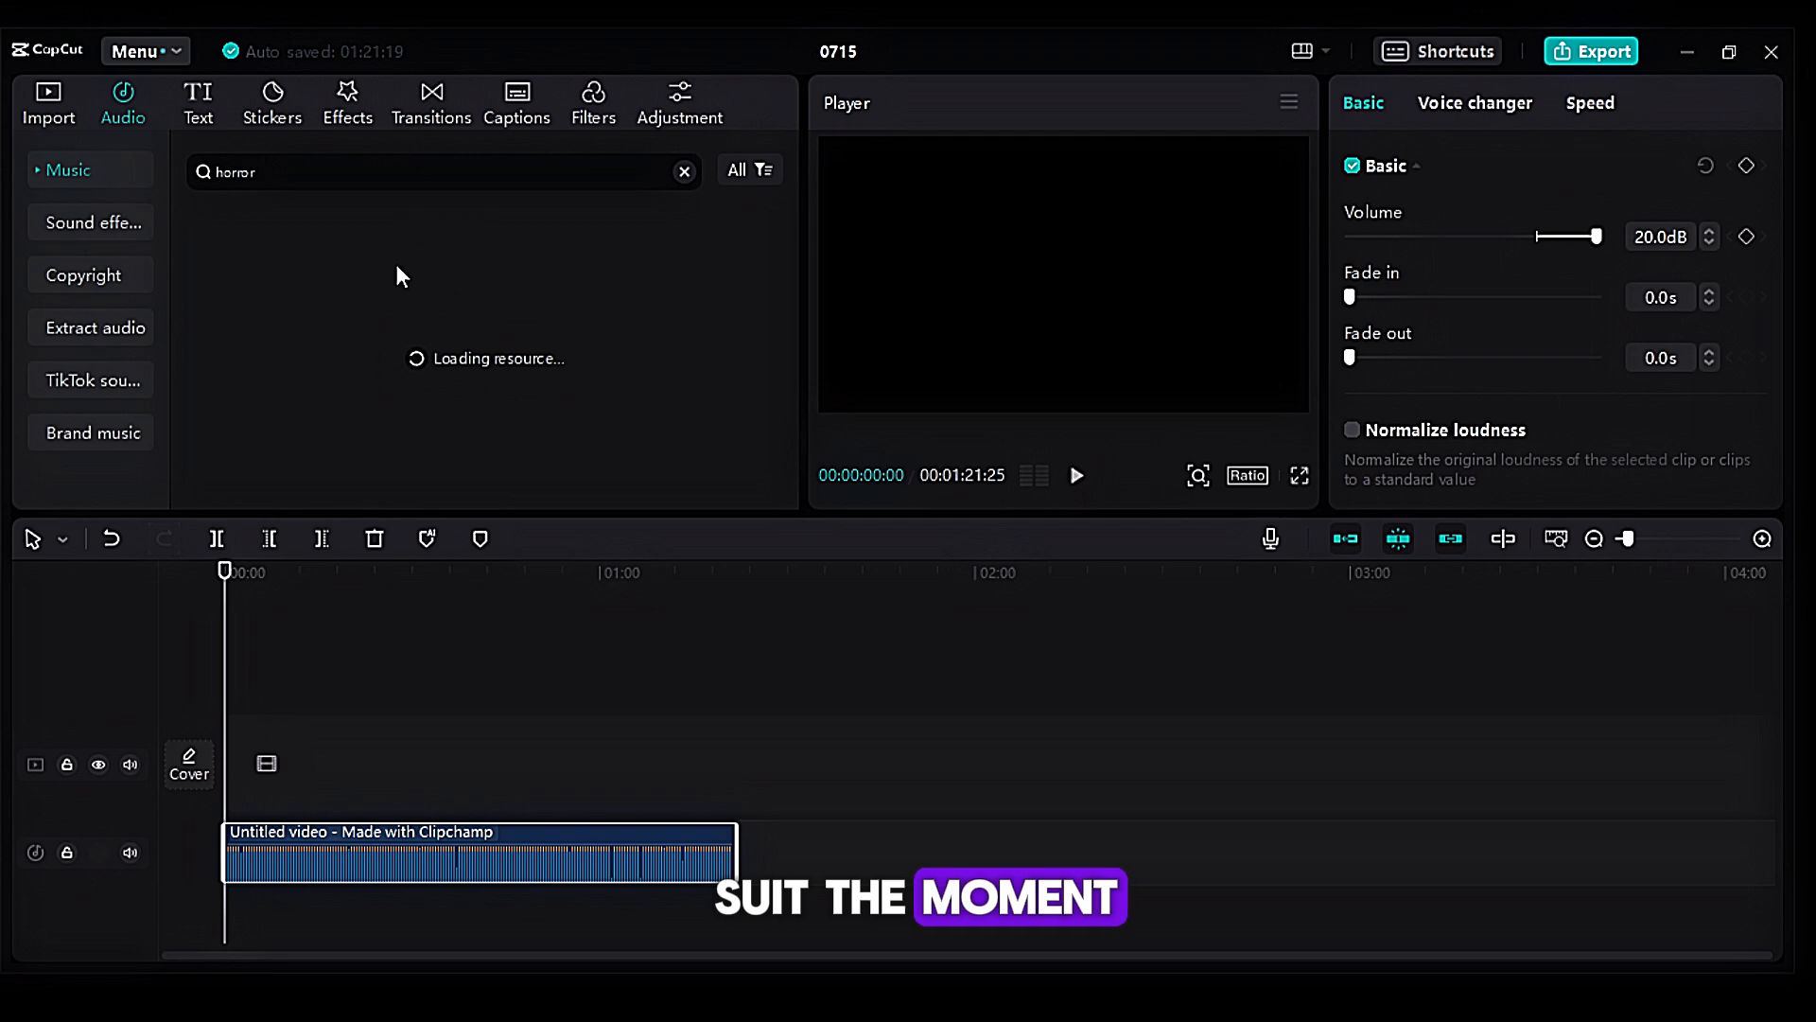
pyautogui.click(428, 259)
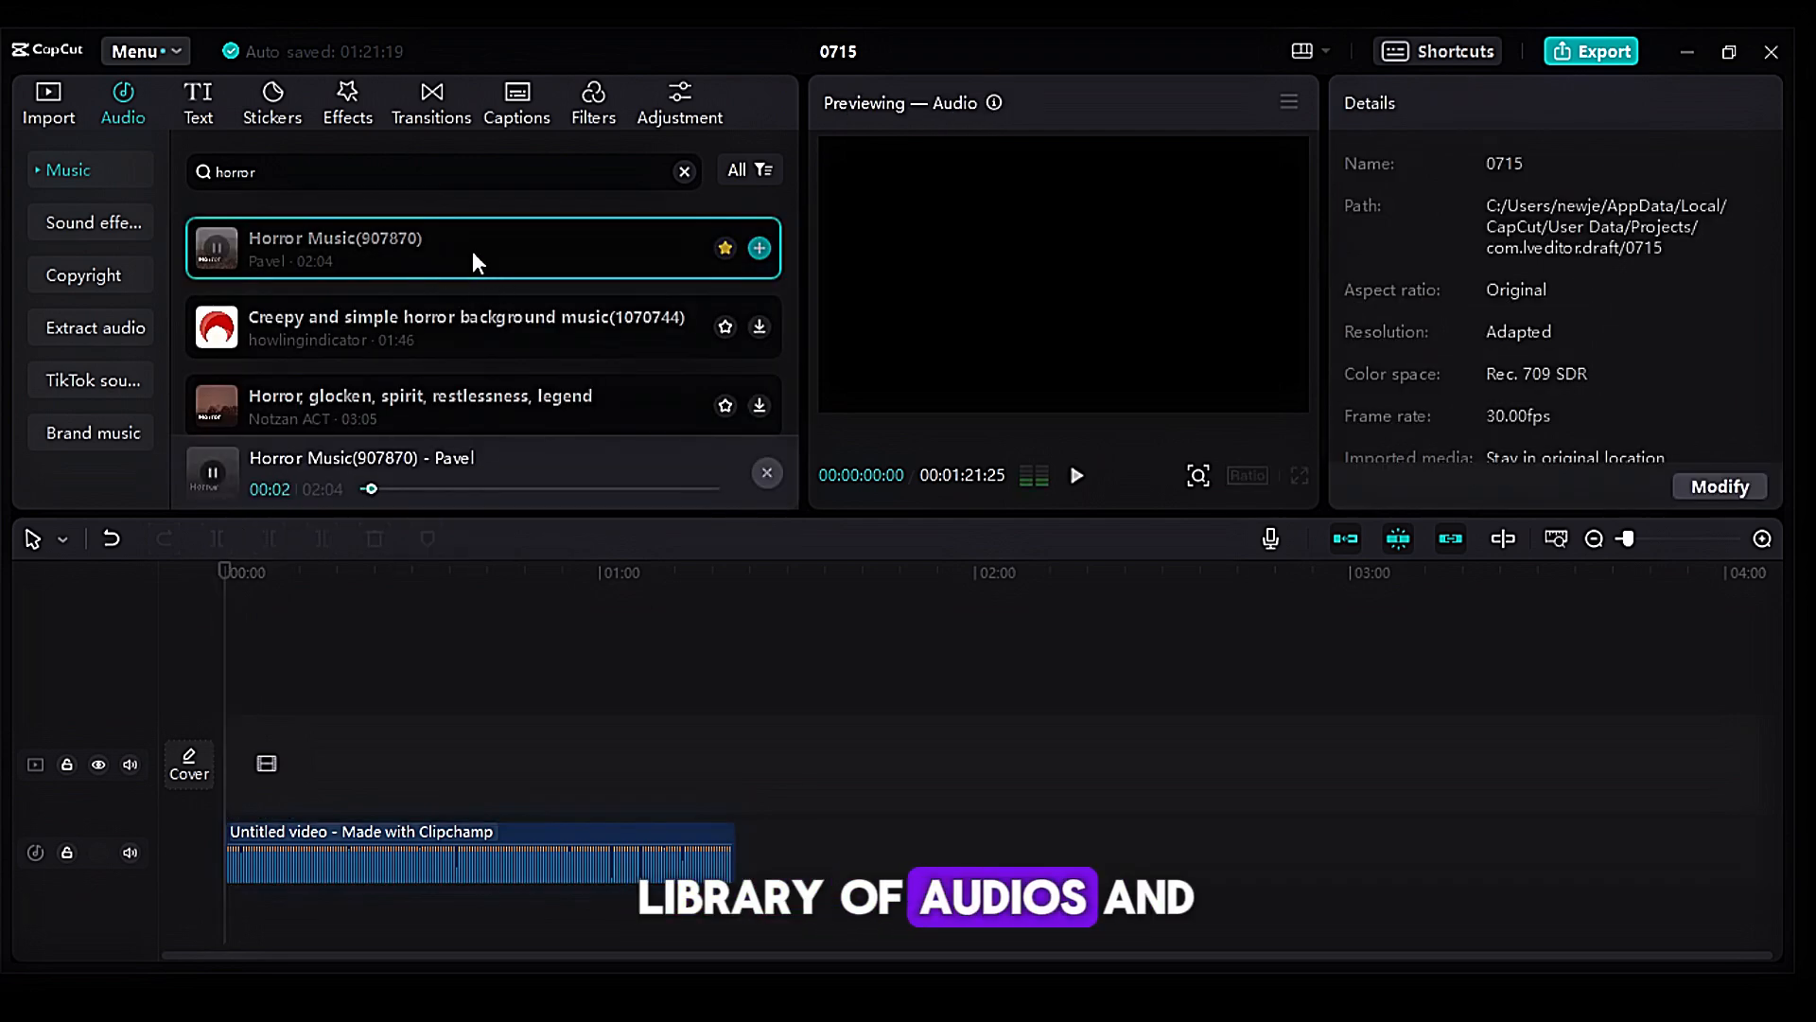
pyautogui.moveTo(473, 248); pyautogui.dragTo(314, 871)
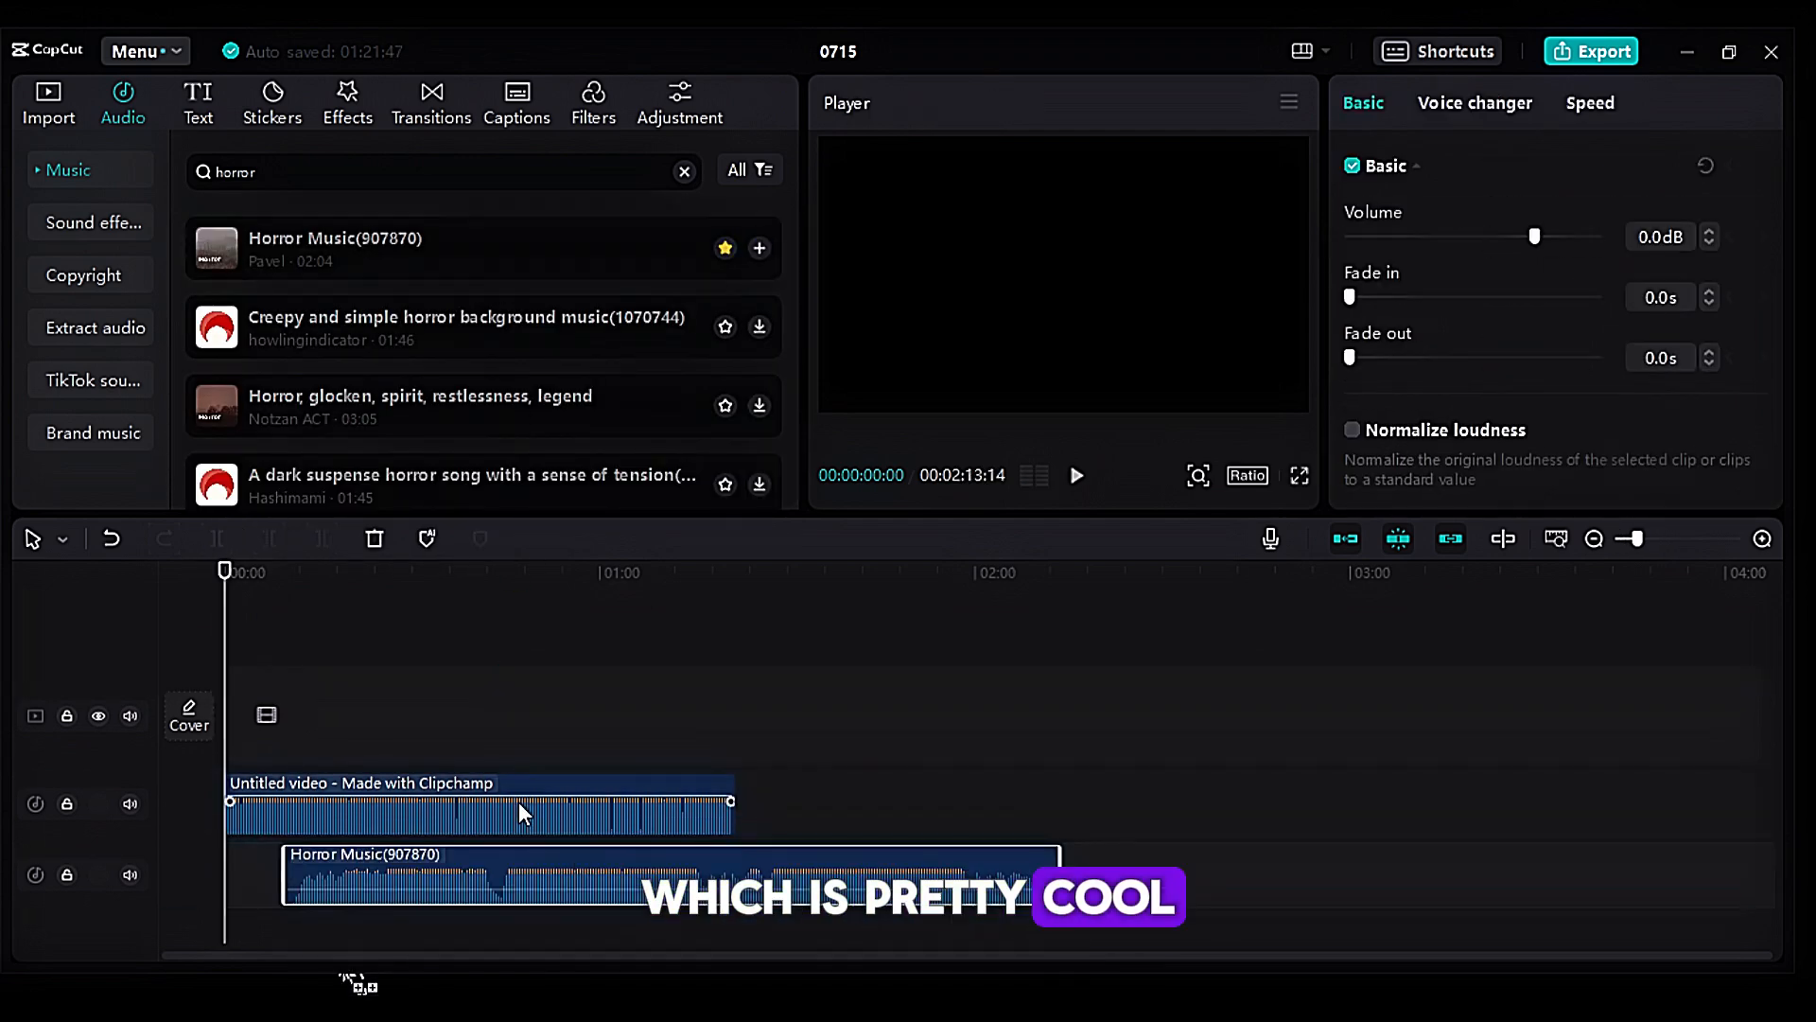
pyautogui.moveTo(522, 872); pyautogui.dragTo(462, 872)
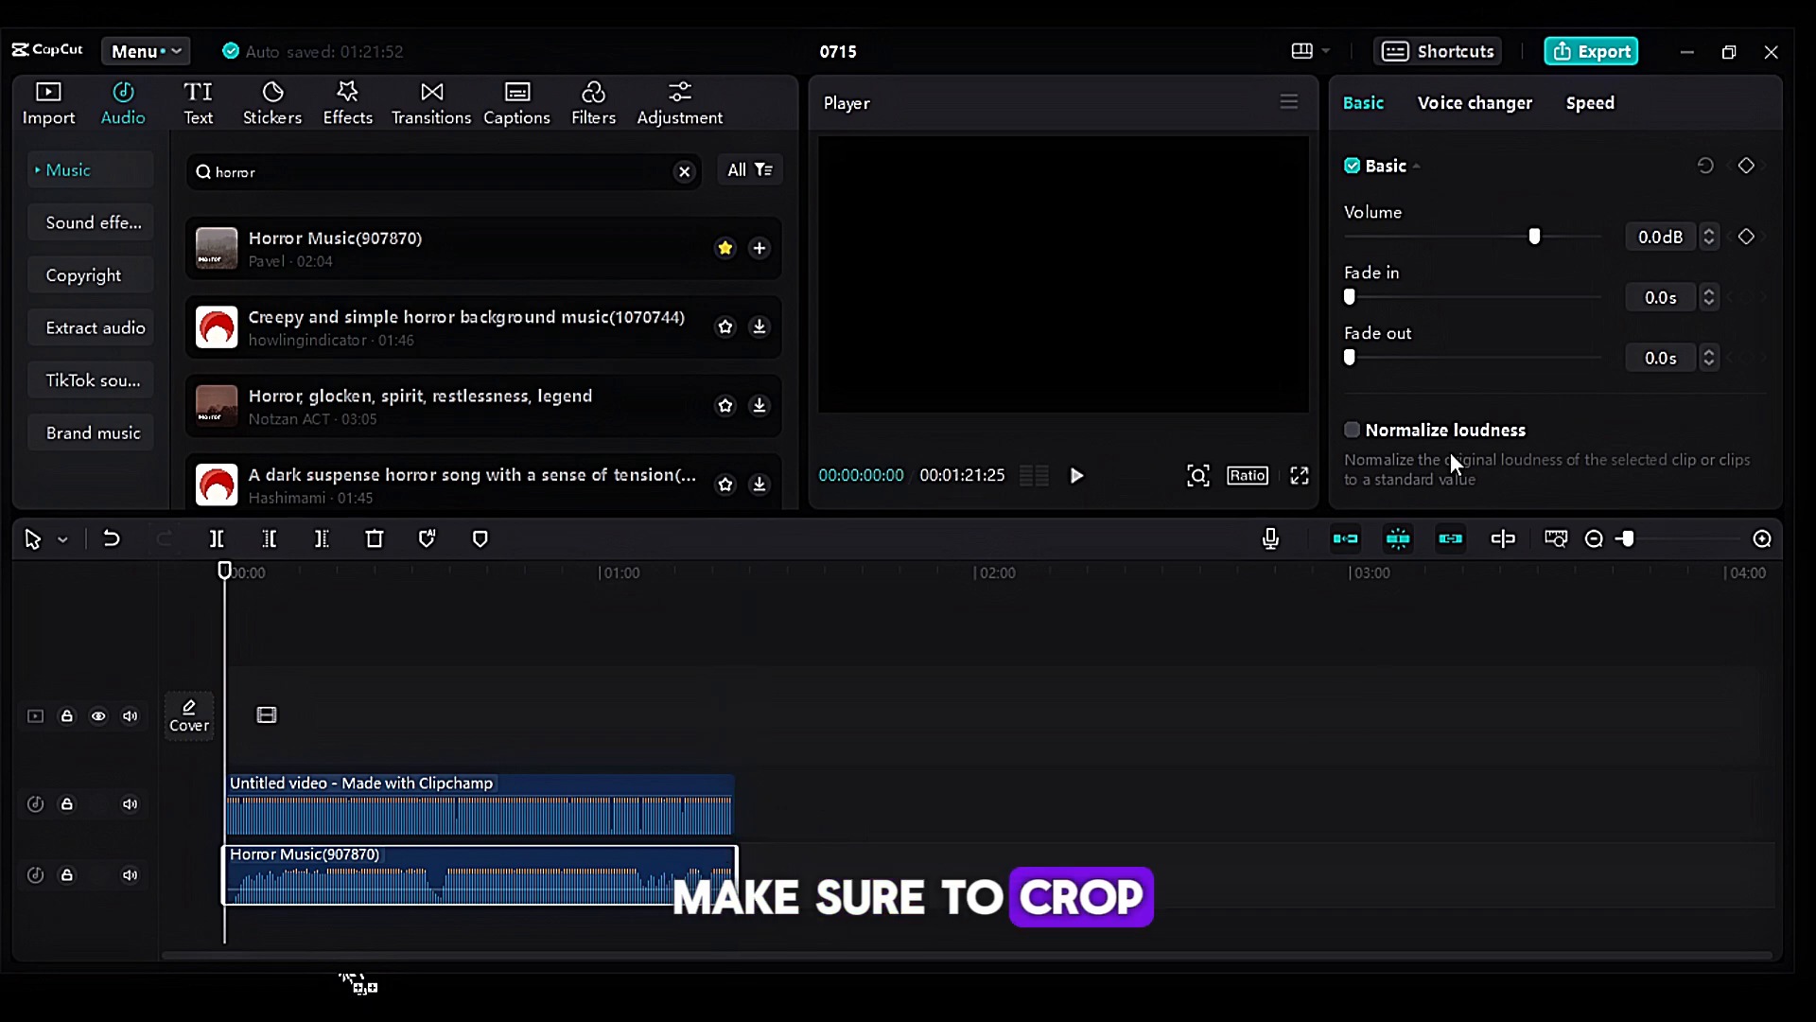
# Step: Lower the Horror Music volume to -7.7 dB and check that its end lines up with the narration's end
pyautogui.moveTo(1491, 236); pyautogui.dragTo(1512, 235)
pyautogui.click(1652, 540)
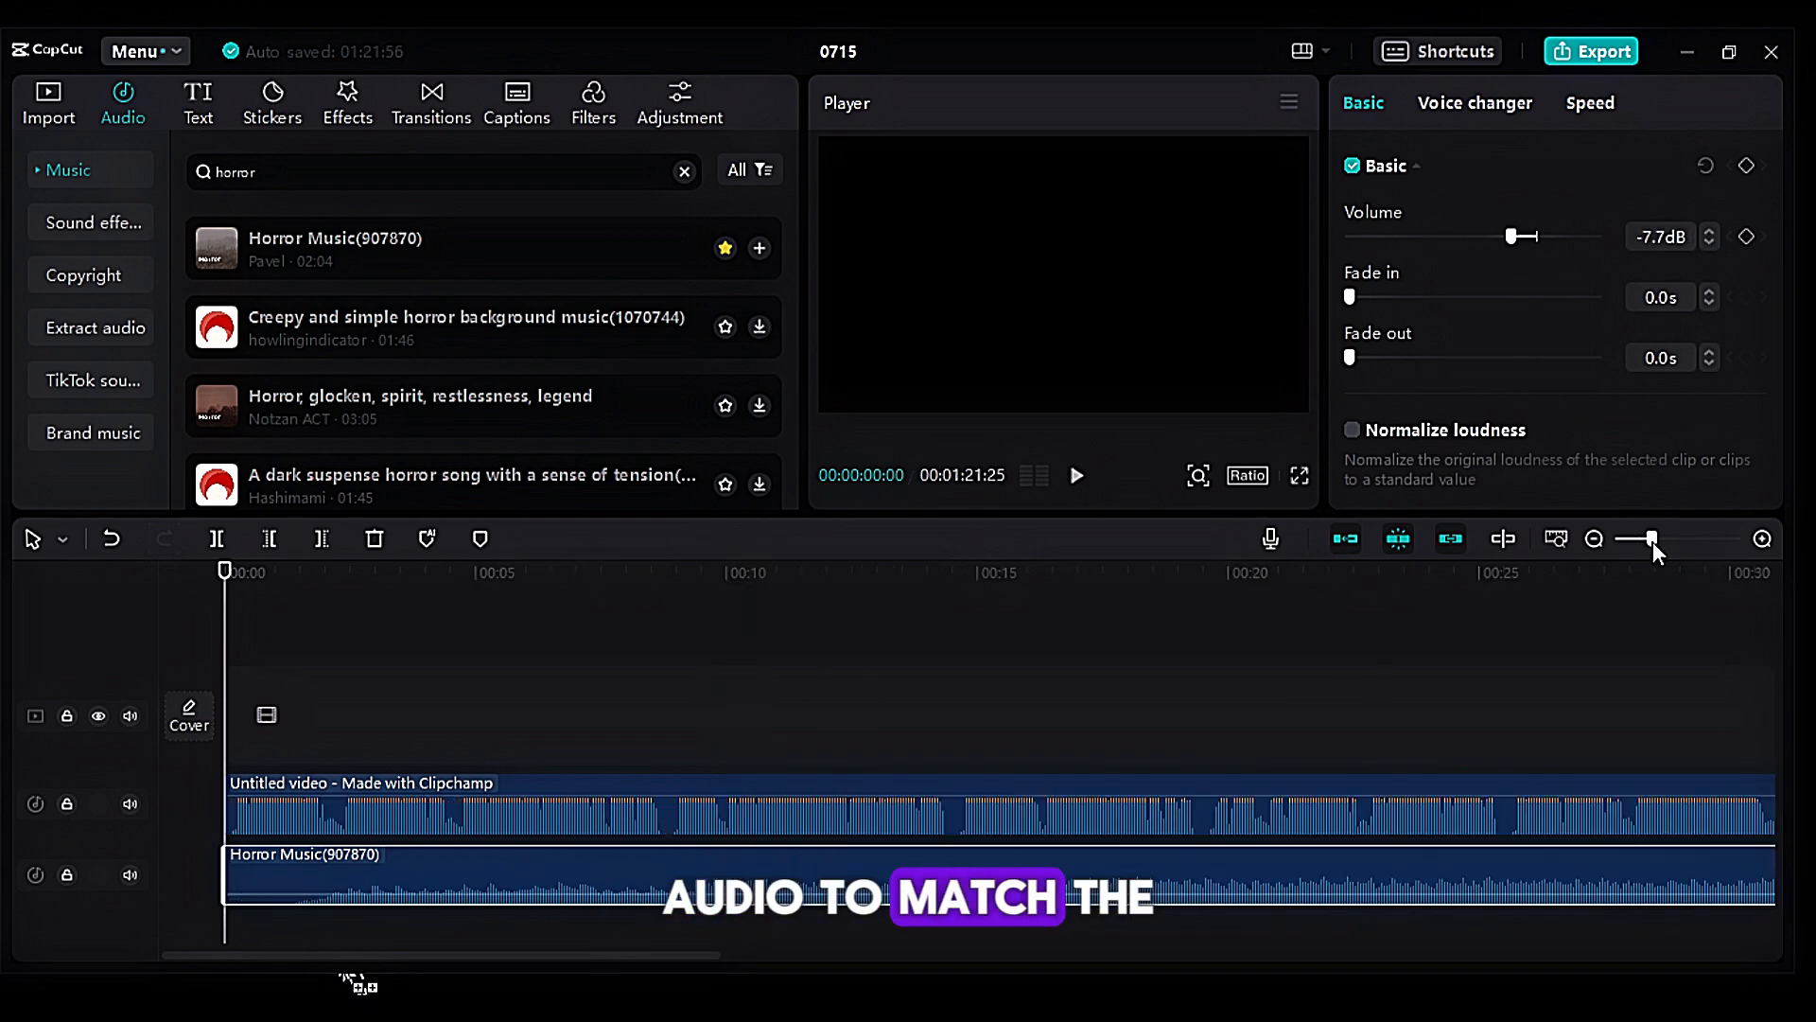
pyautogui.moveTo(1061, 754); pyautogui.dragTo(919, 753)
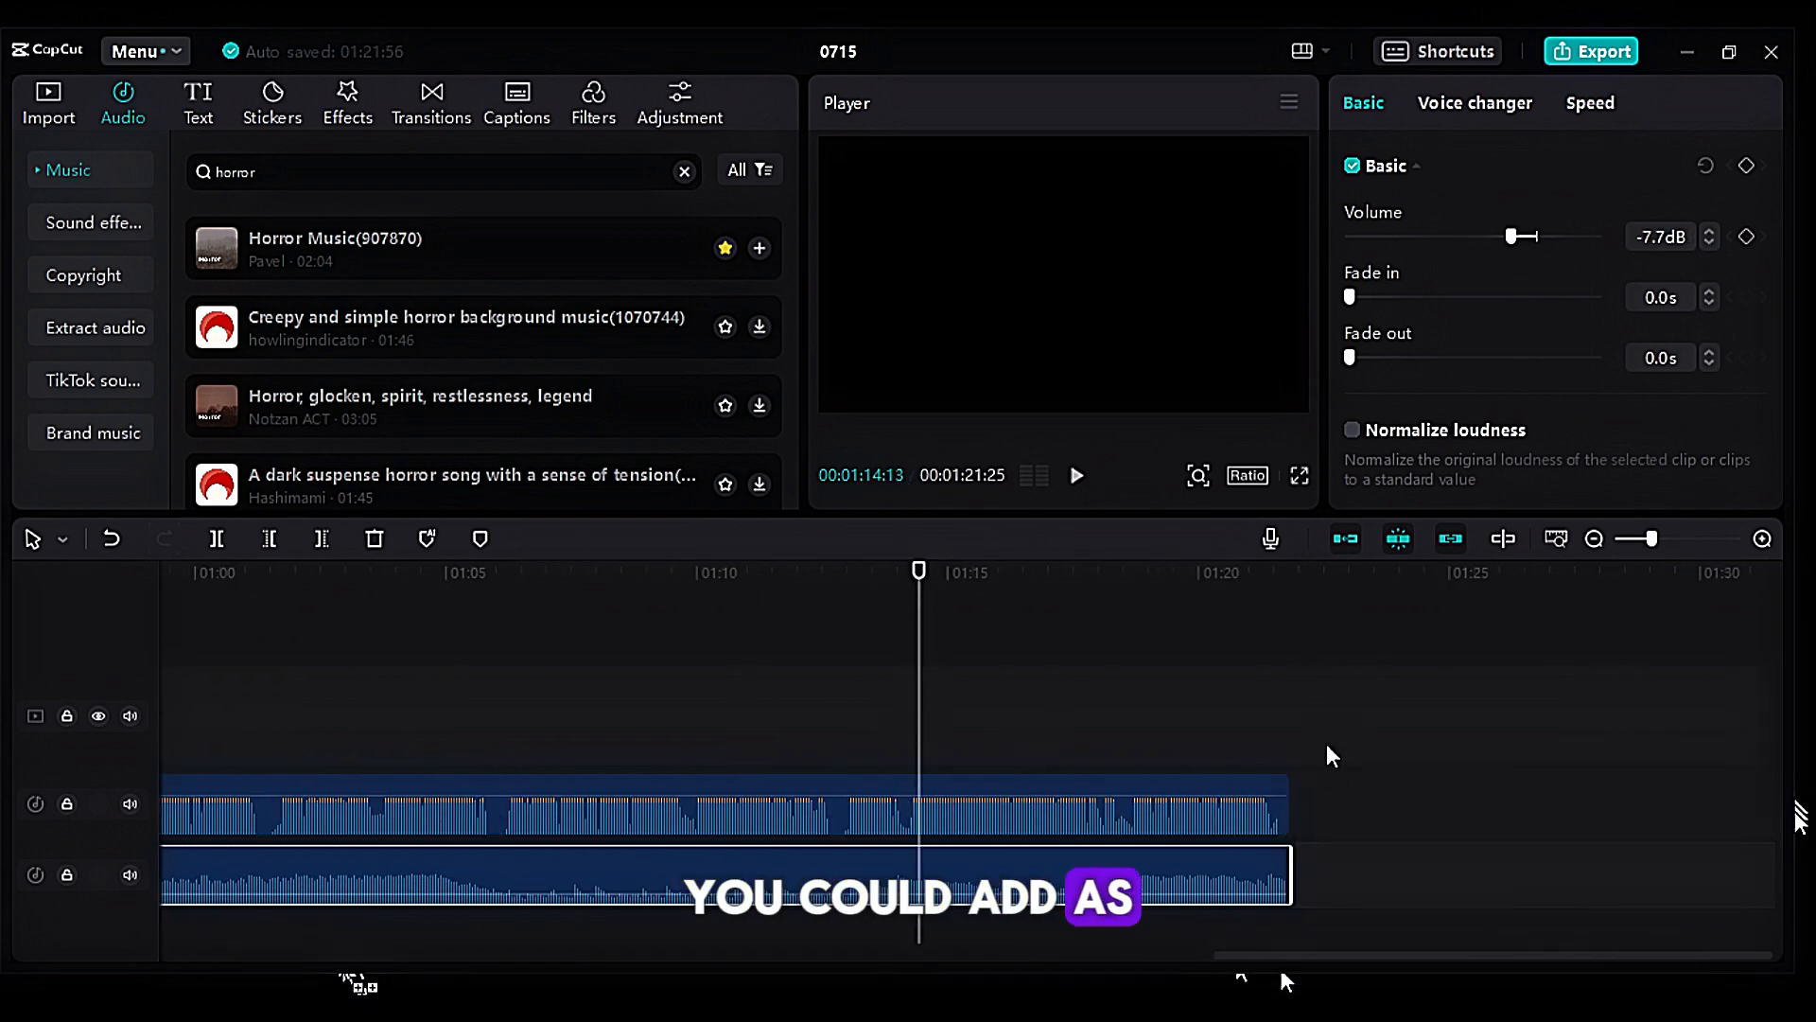
pyautogui.click(1326, 746)
pyautogui.moveTo(1289, 690); pyautogui.dragTo(2, 689)
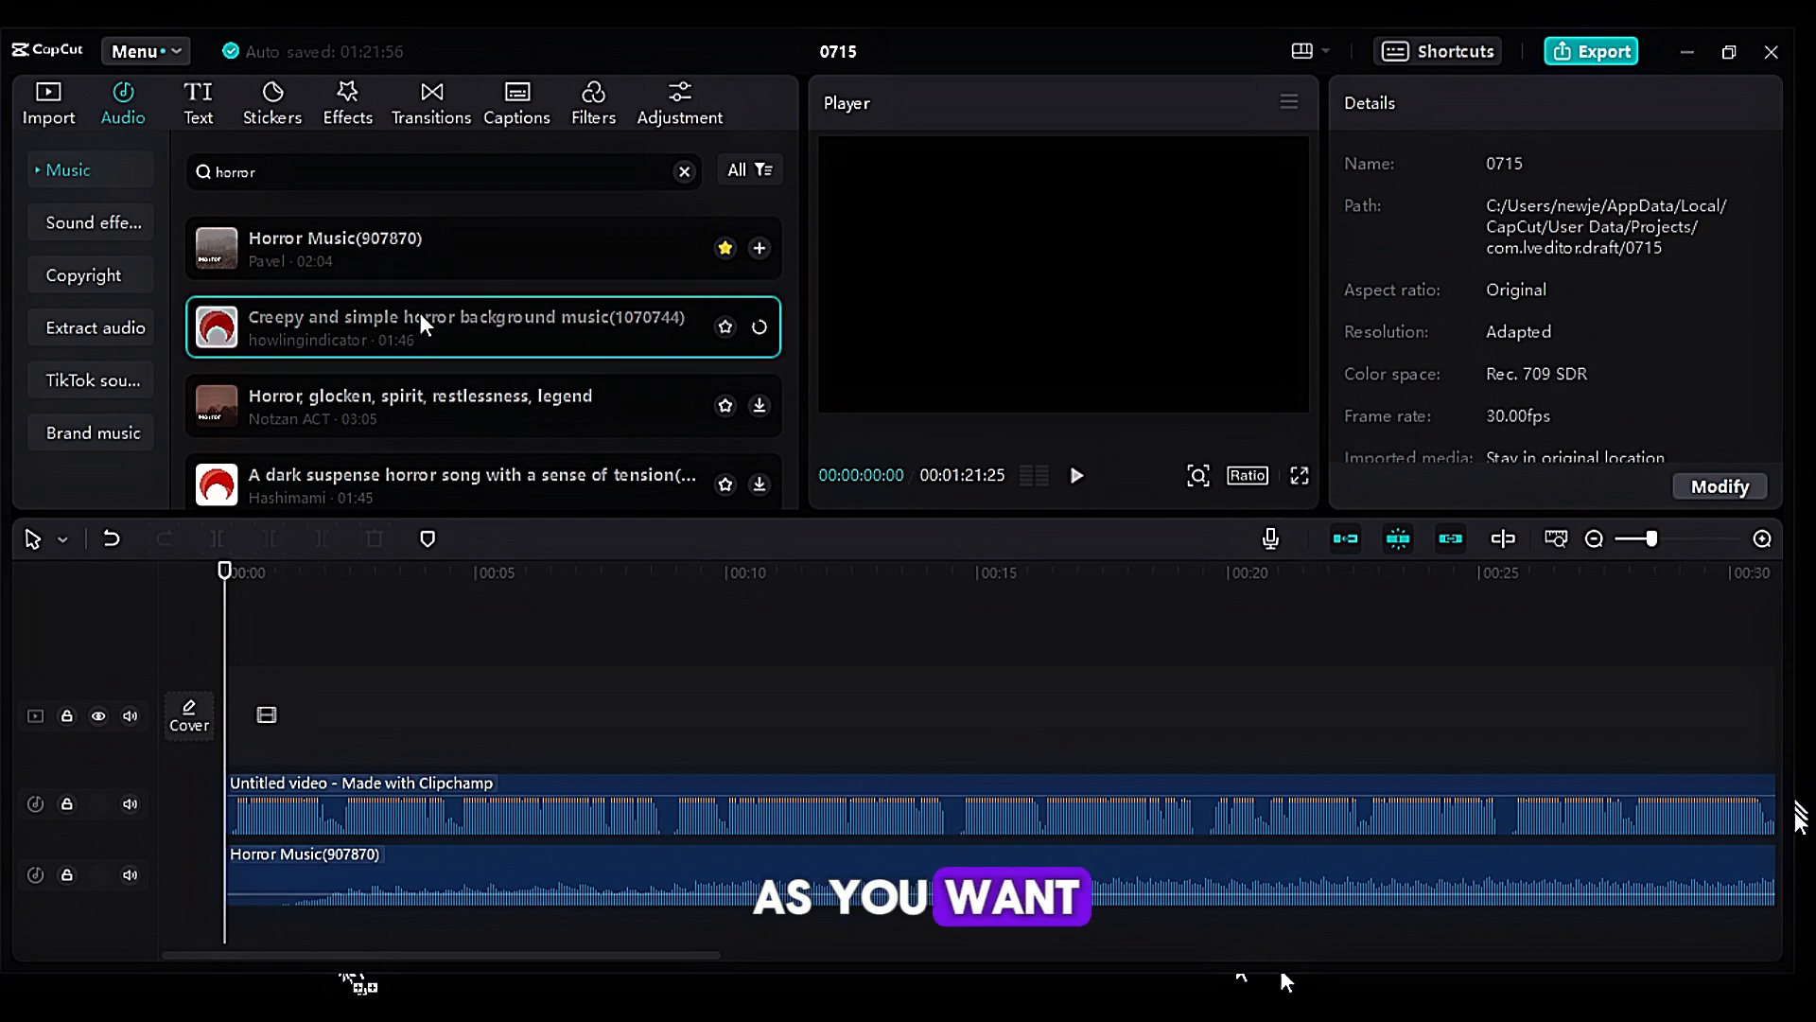
# Step: Add Creepy and simple horror background music(1070744) as a third audio track from the timeline start and mark it as a favorite
pyautogui.click(518, 329)
pyautogui.moveTo(487, 325); pyautogui.dragTo(223, 922)
pyautogui.click(725, 327)
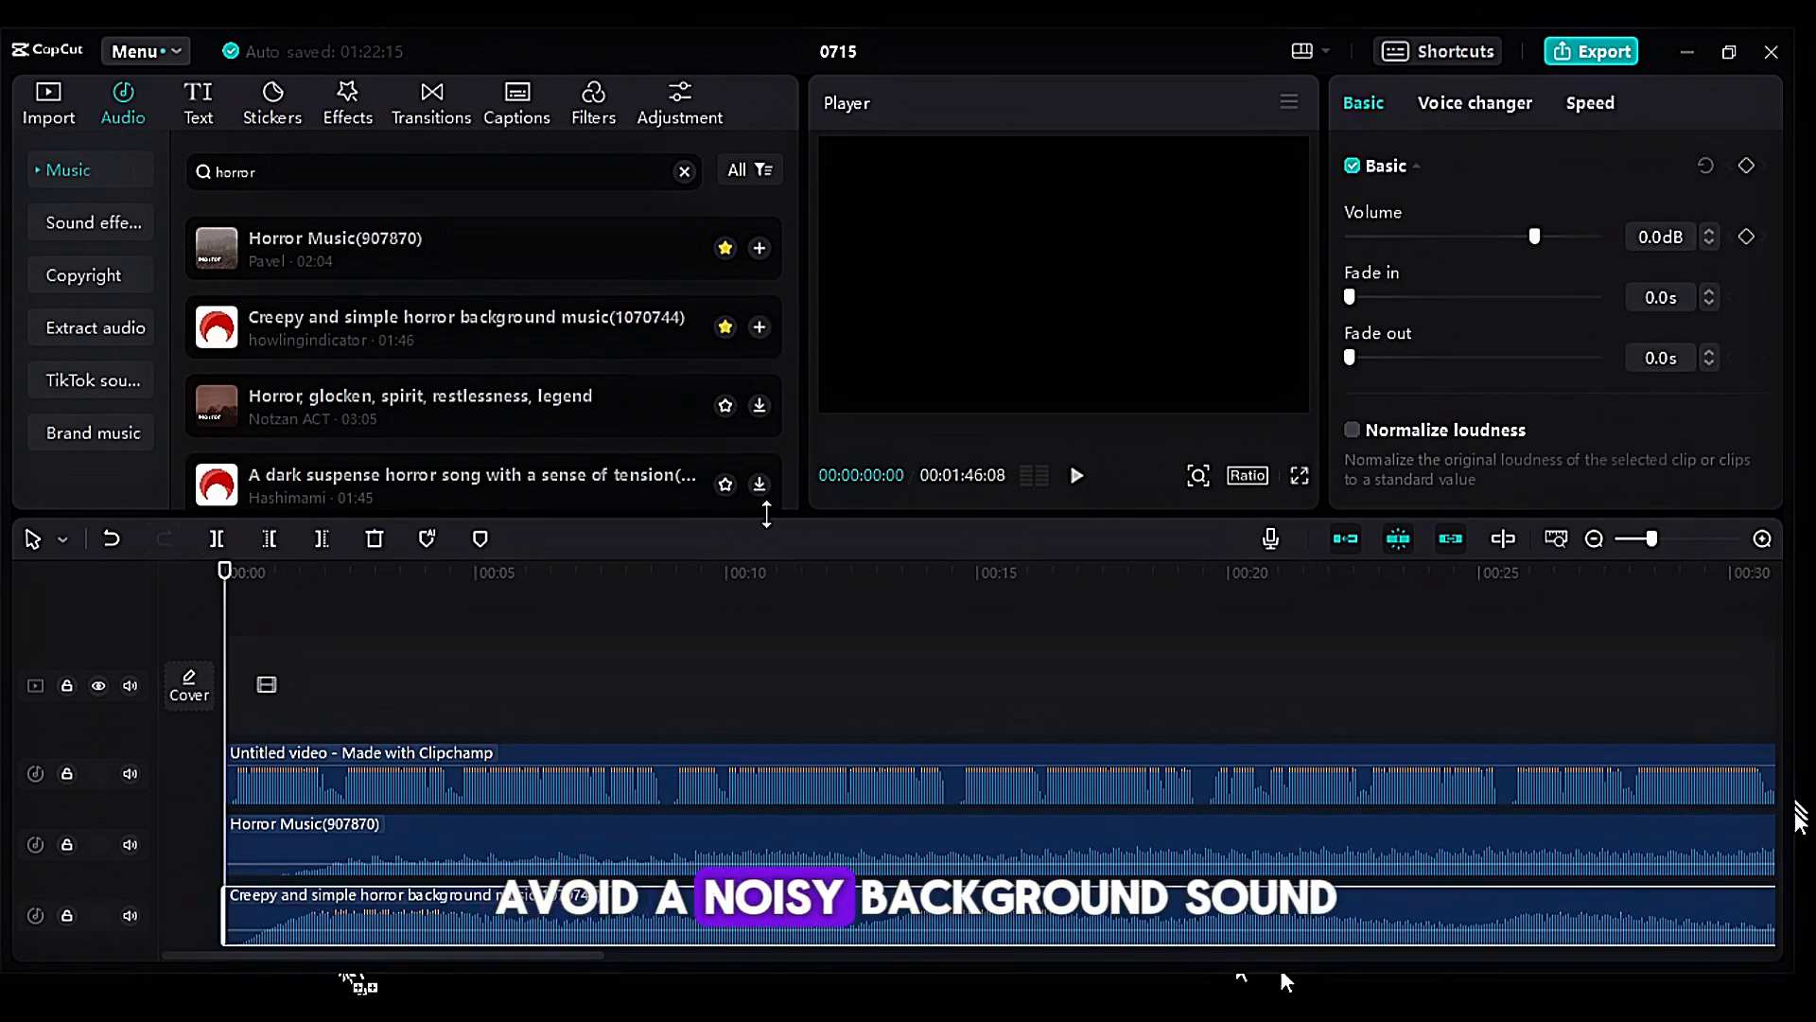
# Step: Trim the creepy background music to the narration's end and lower its volume to -3.4 dB
pyautogui.click(1628, 539)
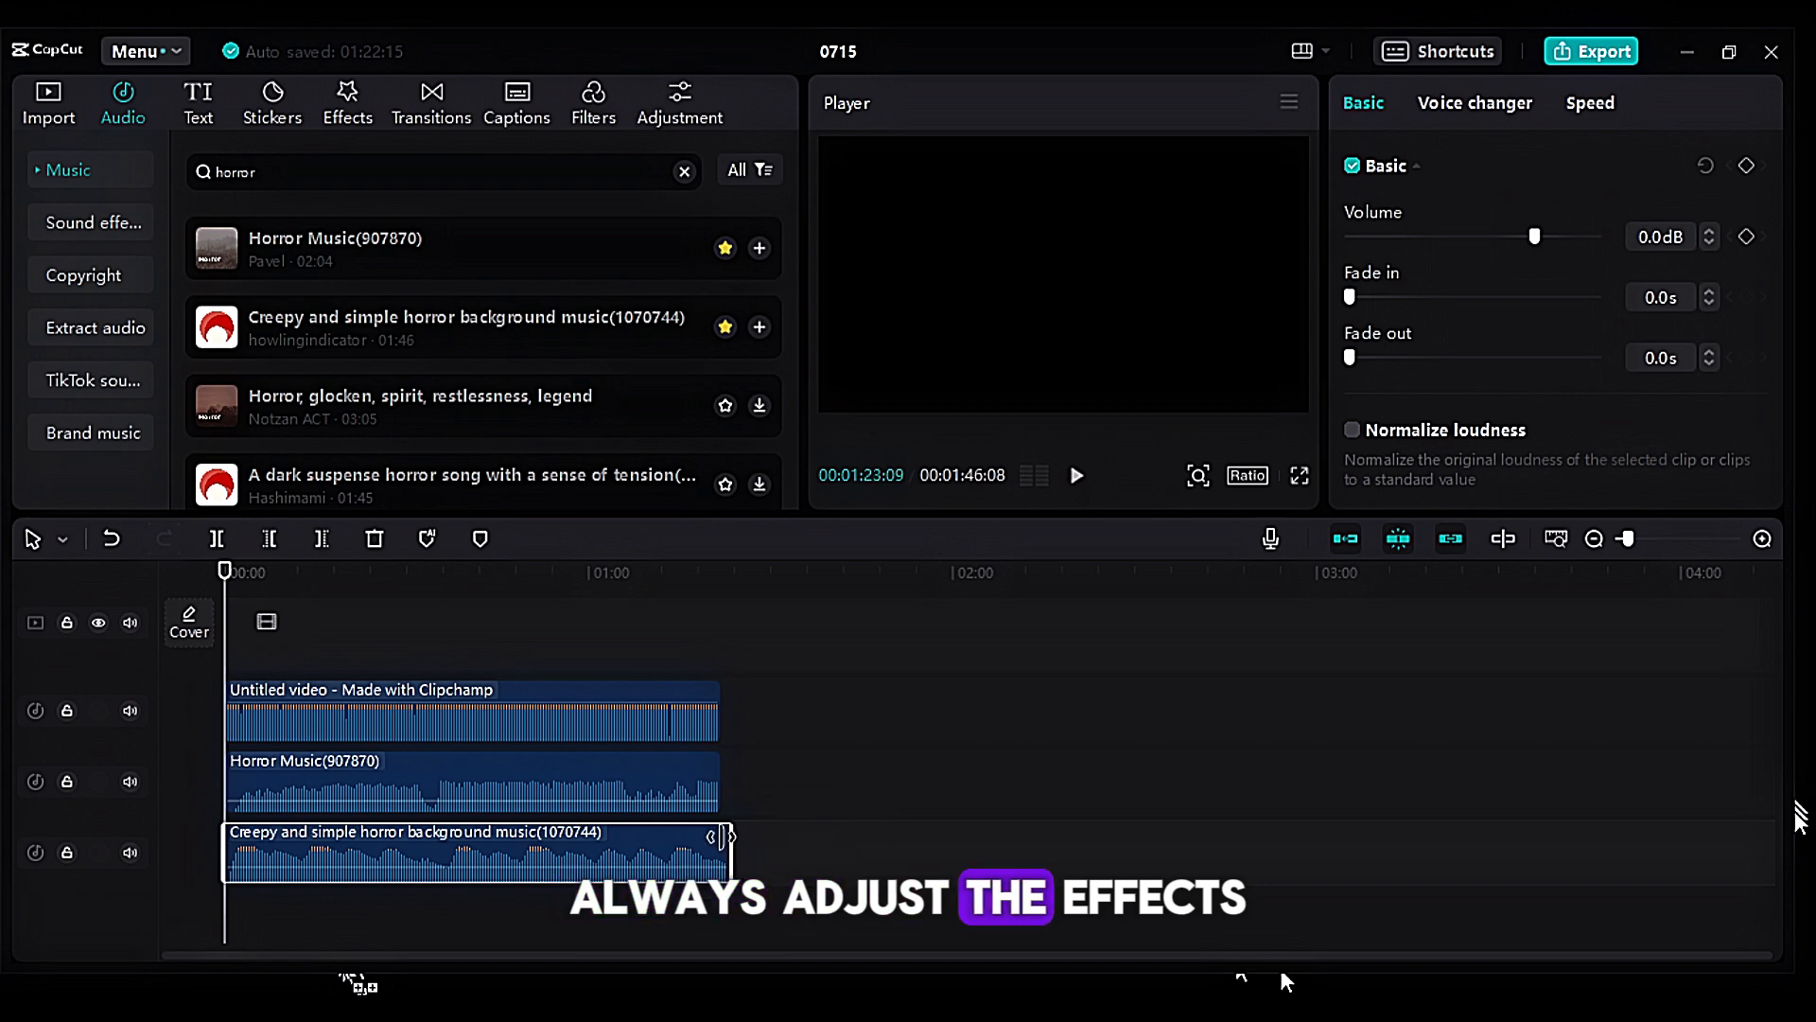
pyautogui.scroll(1, 1258, 661)
pyautogui.moveTo(1516, 236); pyautogui.dragTo(1527, 236)
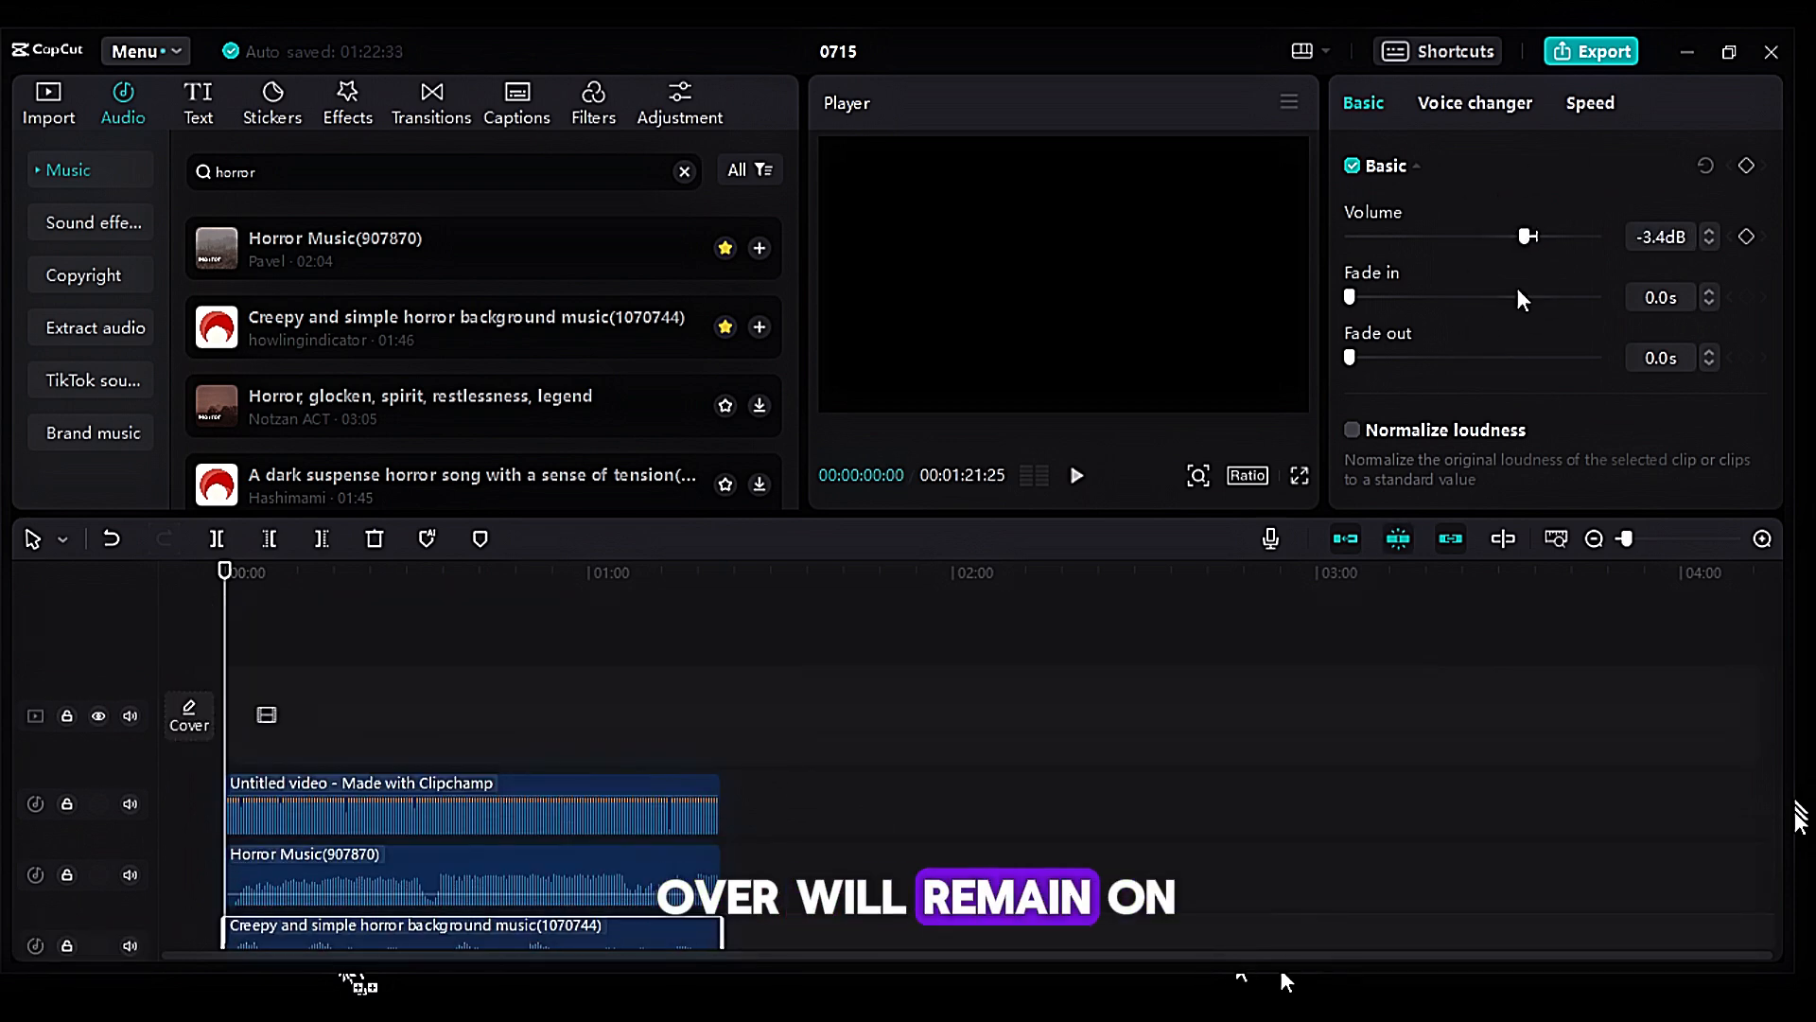
# Step: Play the mixed audio and lower the creepy background music's volume a little further
pyautogui.click(1076, 476)
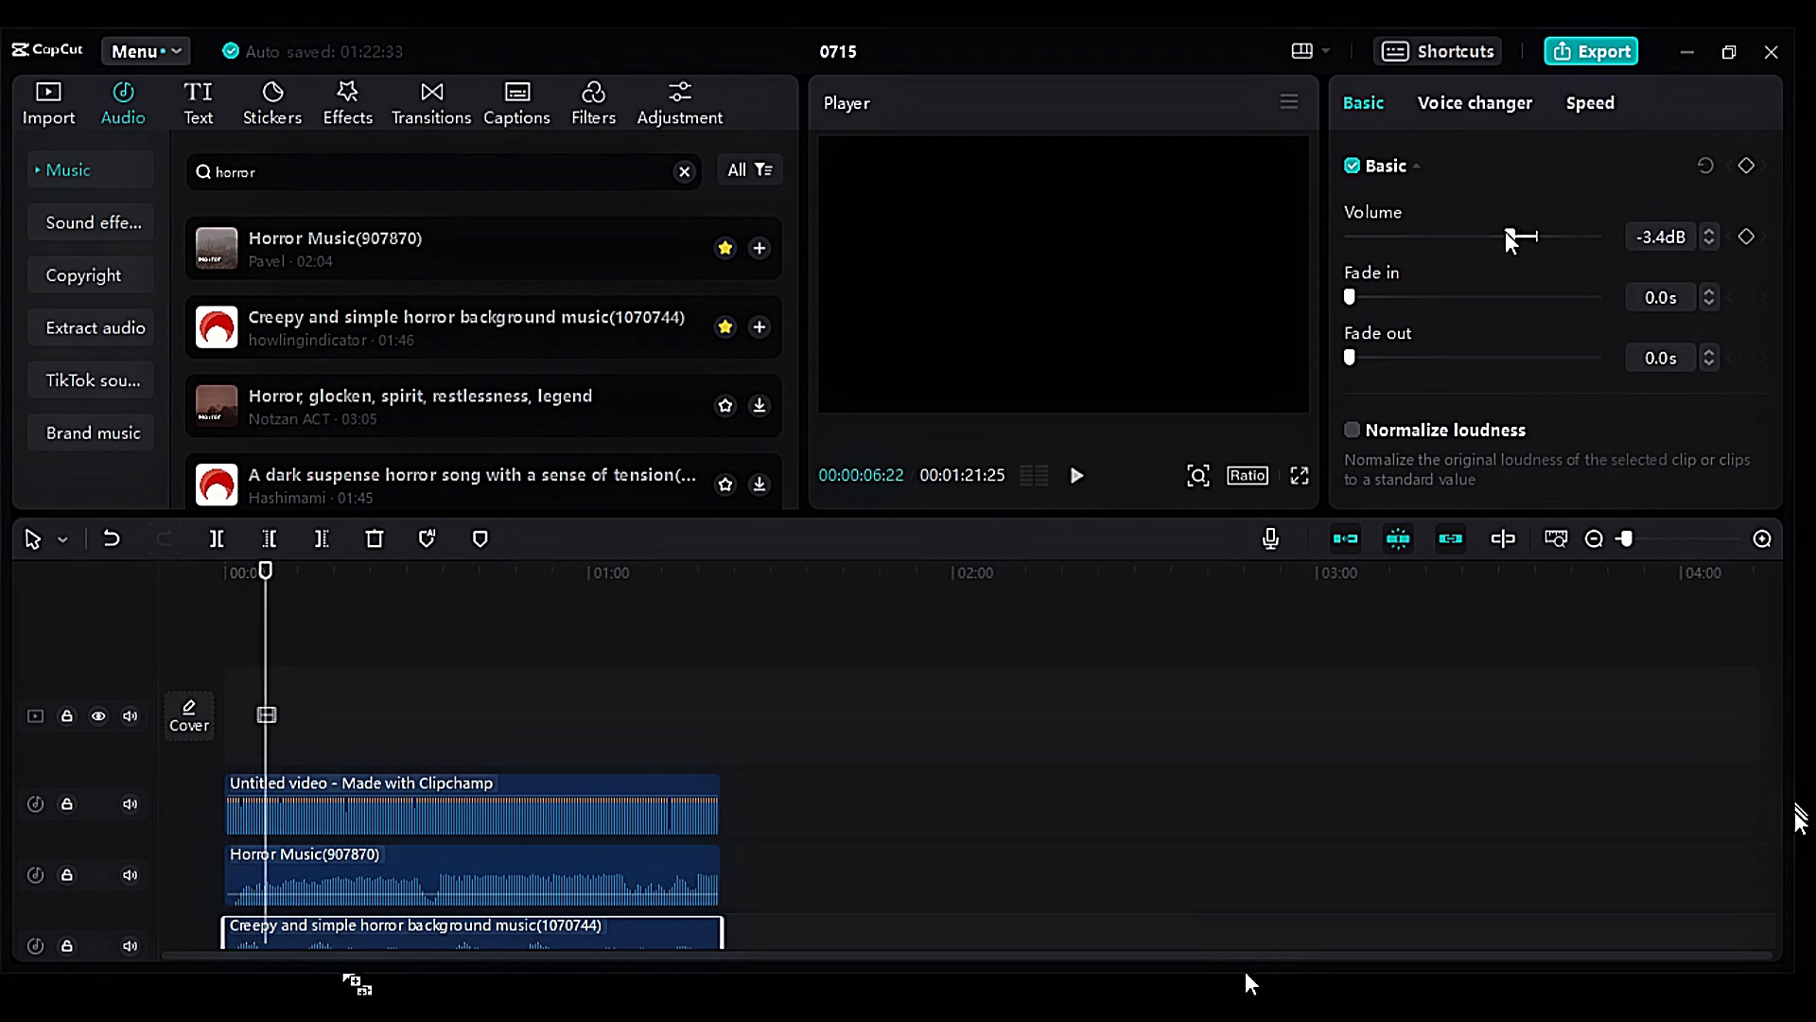
pyautogui.moveTo(1509, 237); pyautogui.dragTo(1506, 237)
pyautogui.scroll(-1, 584, 743)
pyautogui.click(581, 820)
pyautogui.click(587, 627)
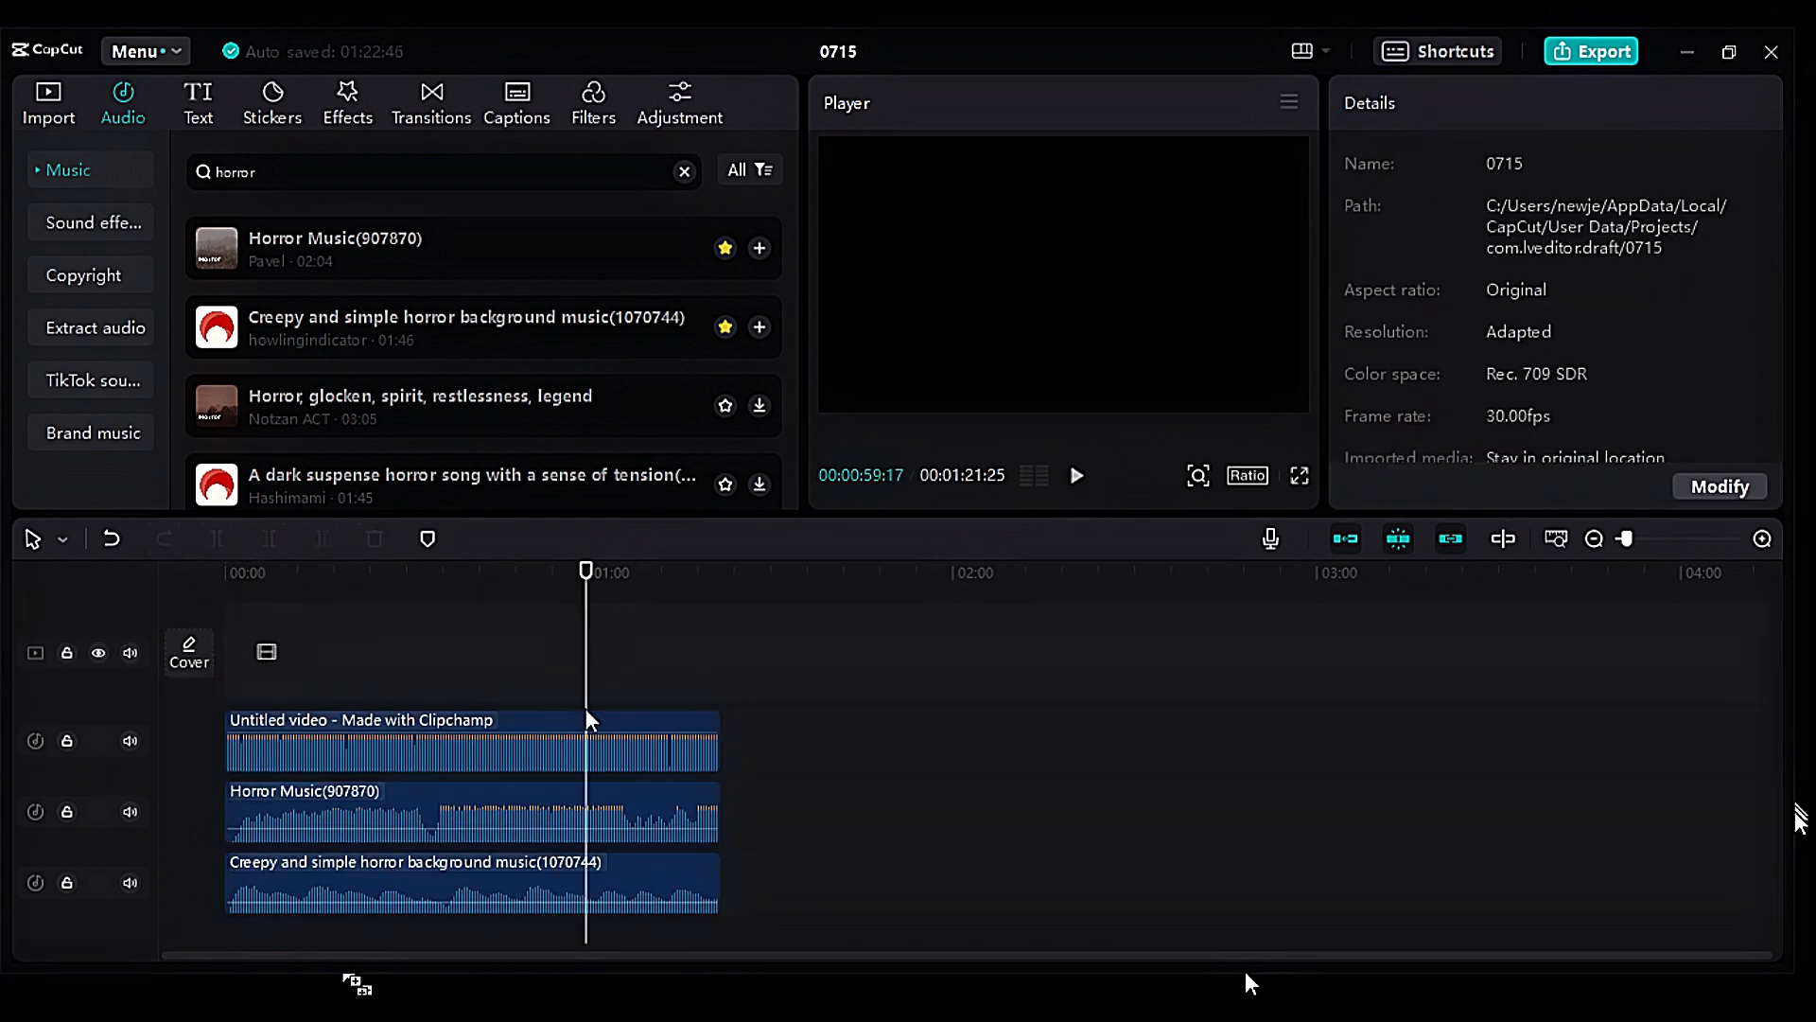
# Step: Place the town street, ghostly bride and moonlit village clips in sequence from the start of the video track
pyautogui.scroll(1, 588, 719)
pyautogui.click(221, 571)
pyautogui.click(58, 88)
pyautogui.scroll(3, 333, 344)
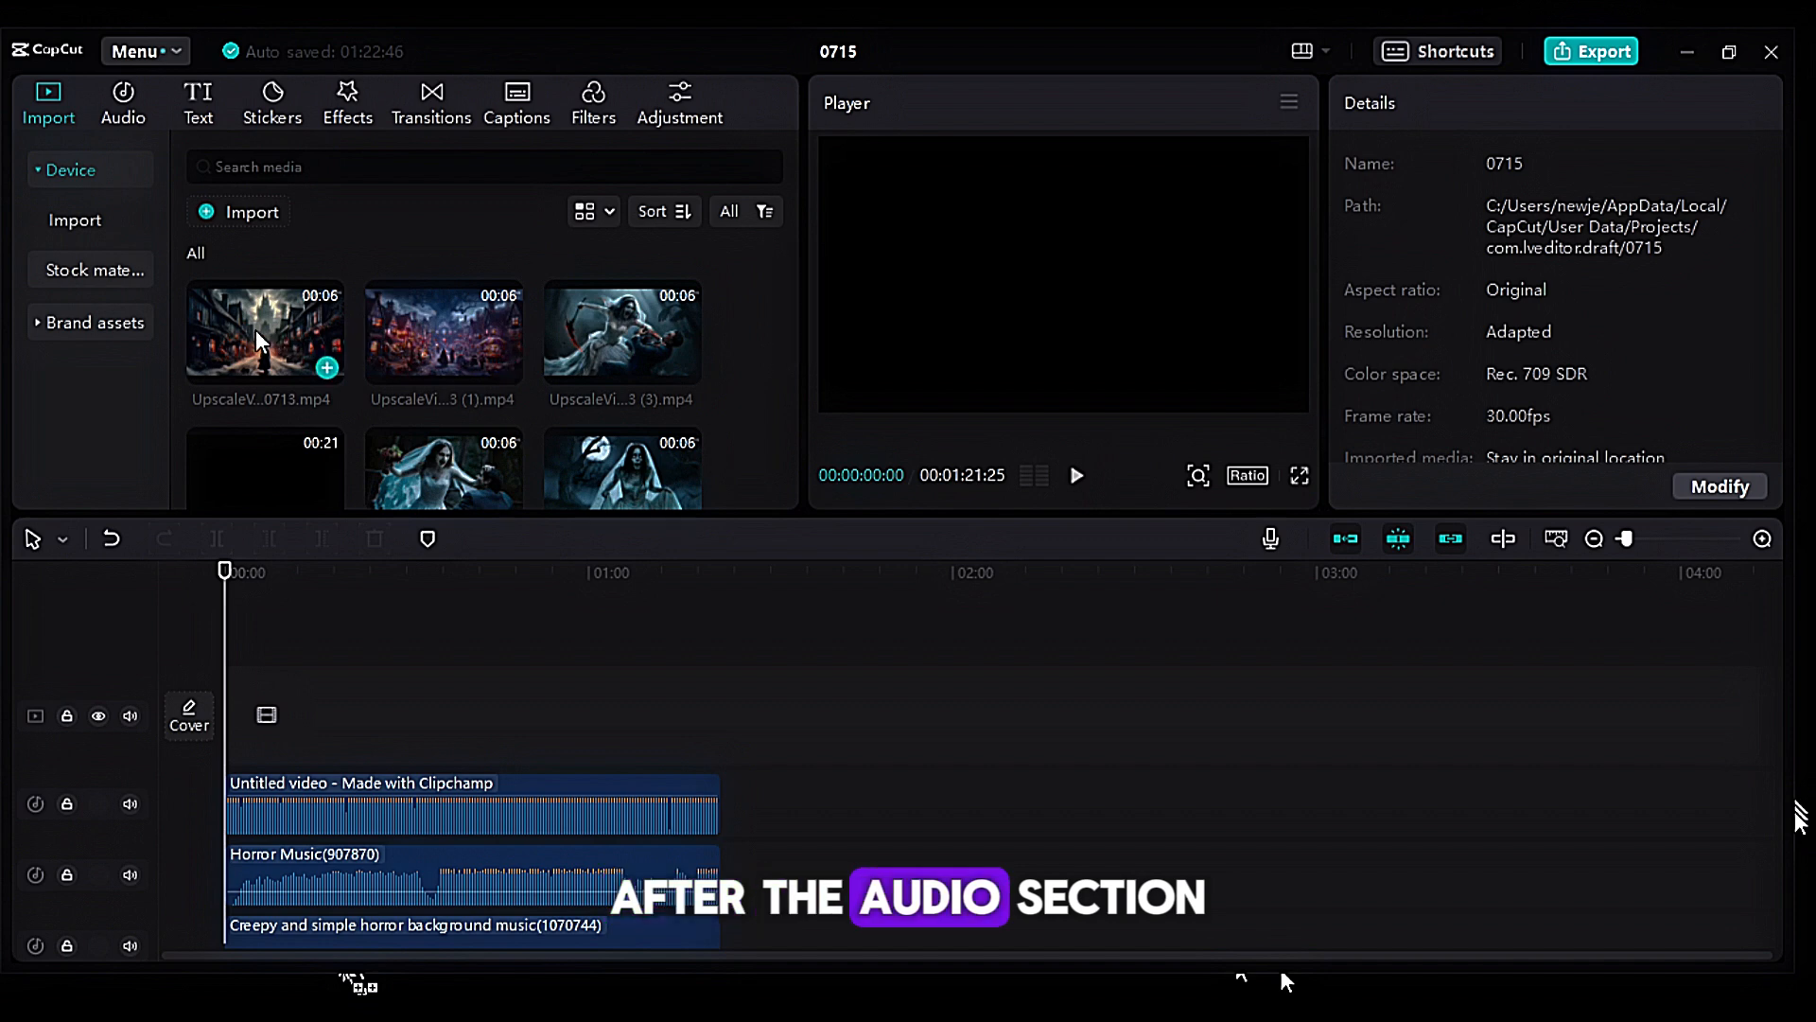
pyautogui.click(329, 365)
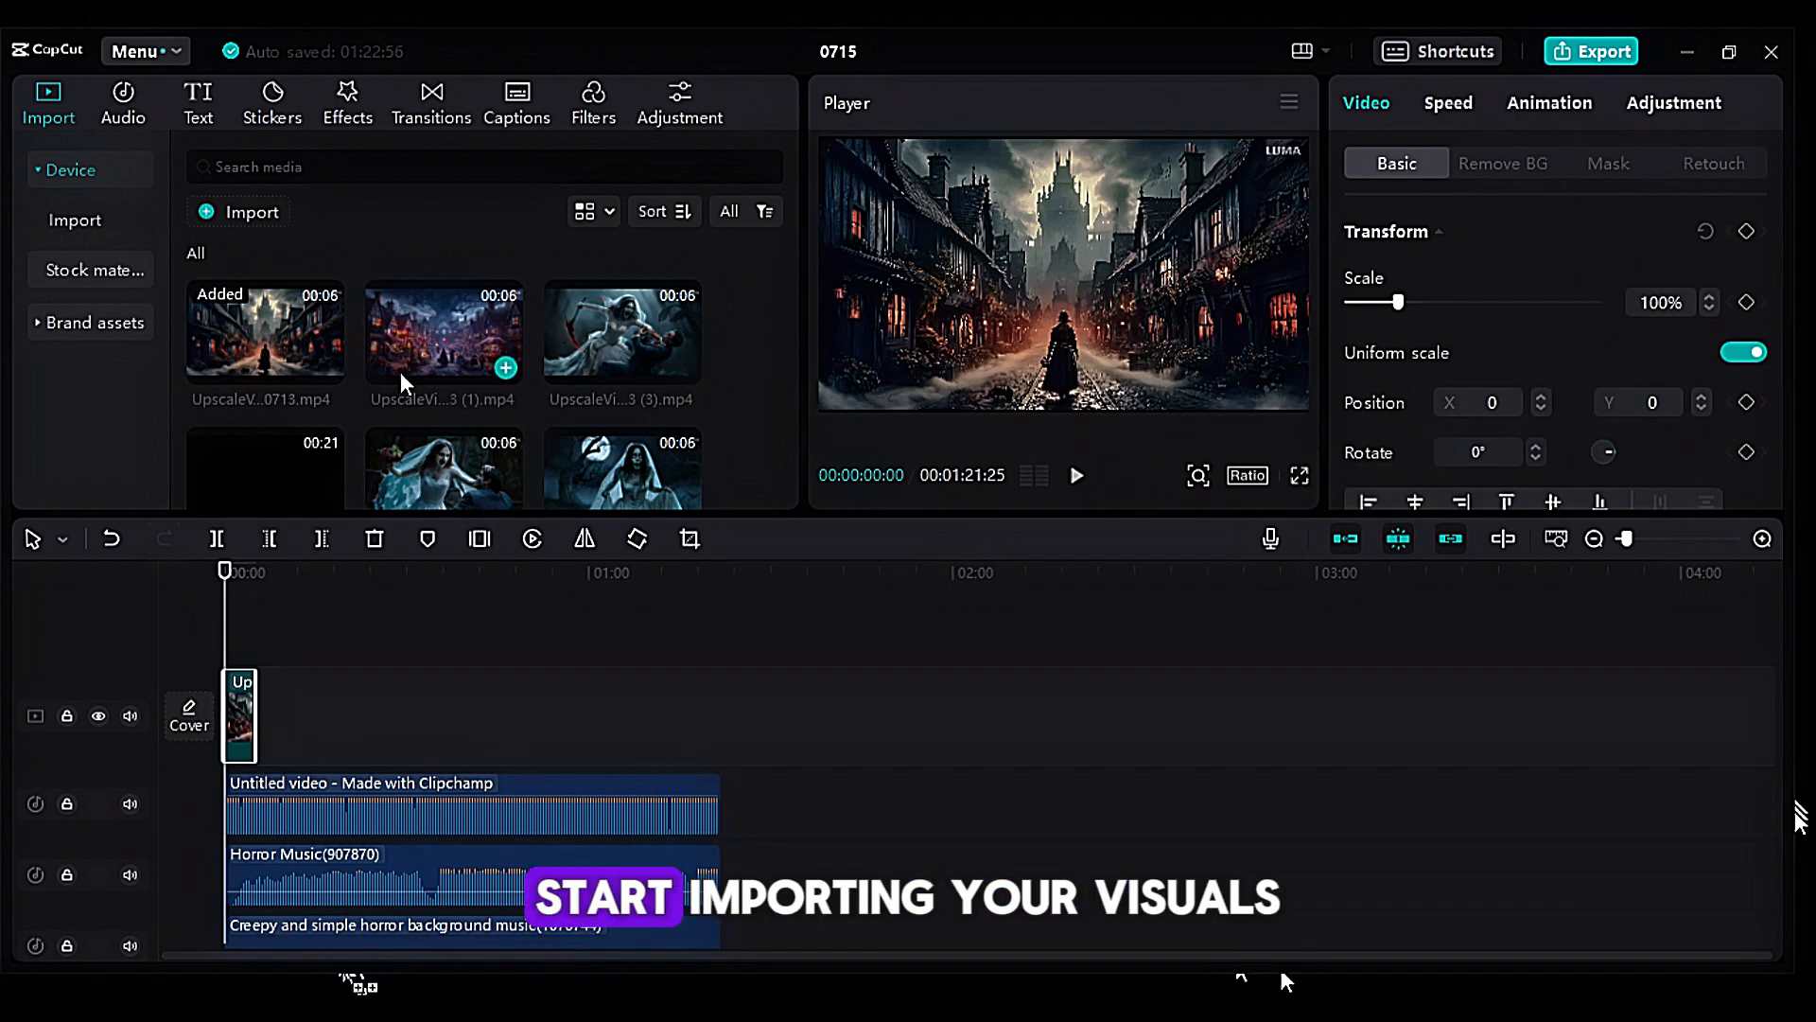
pyautogui.scroll(-3, 529, 346)
pyautogui.moveTo(624, 378); pyautogui.dragTo(288, 712)
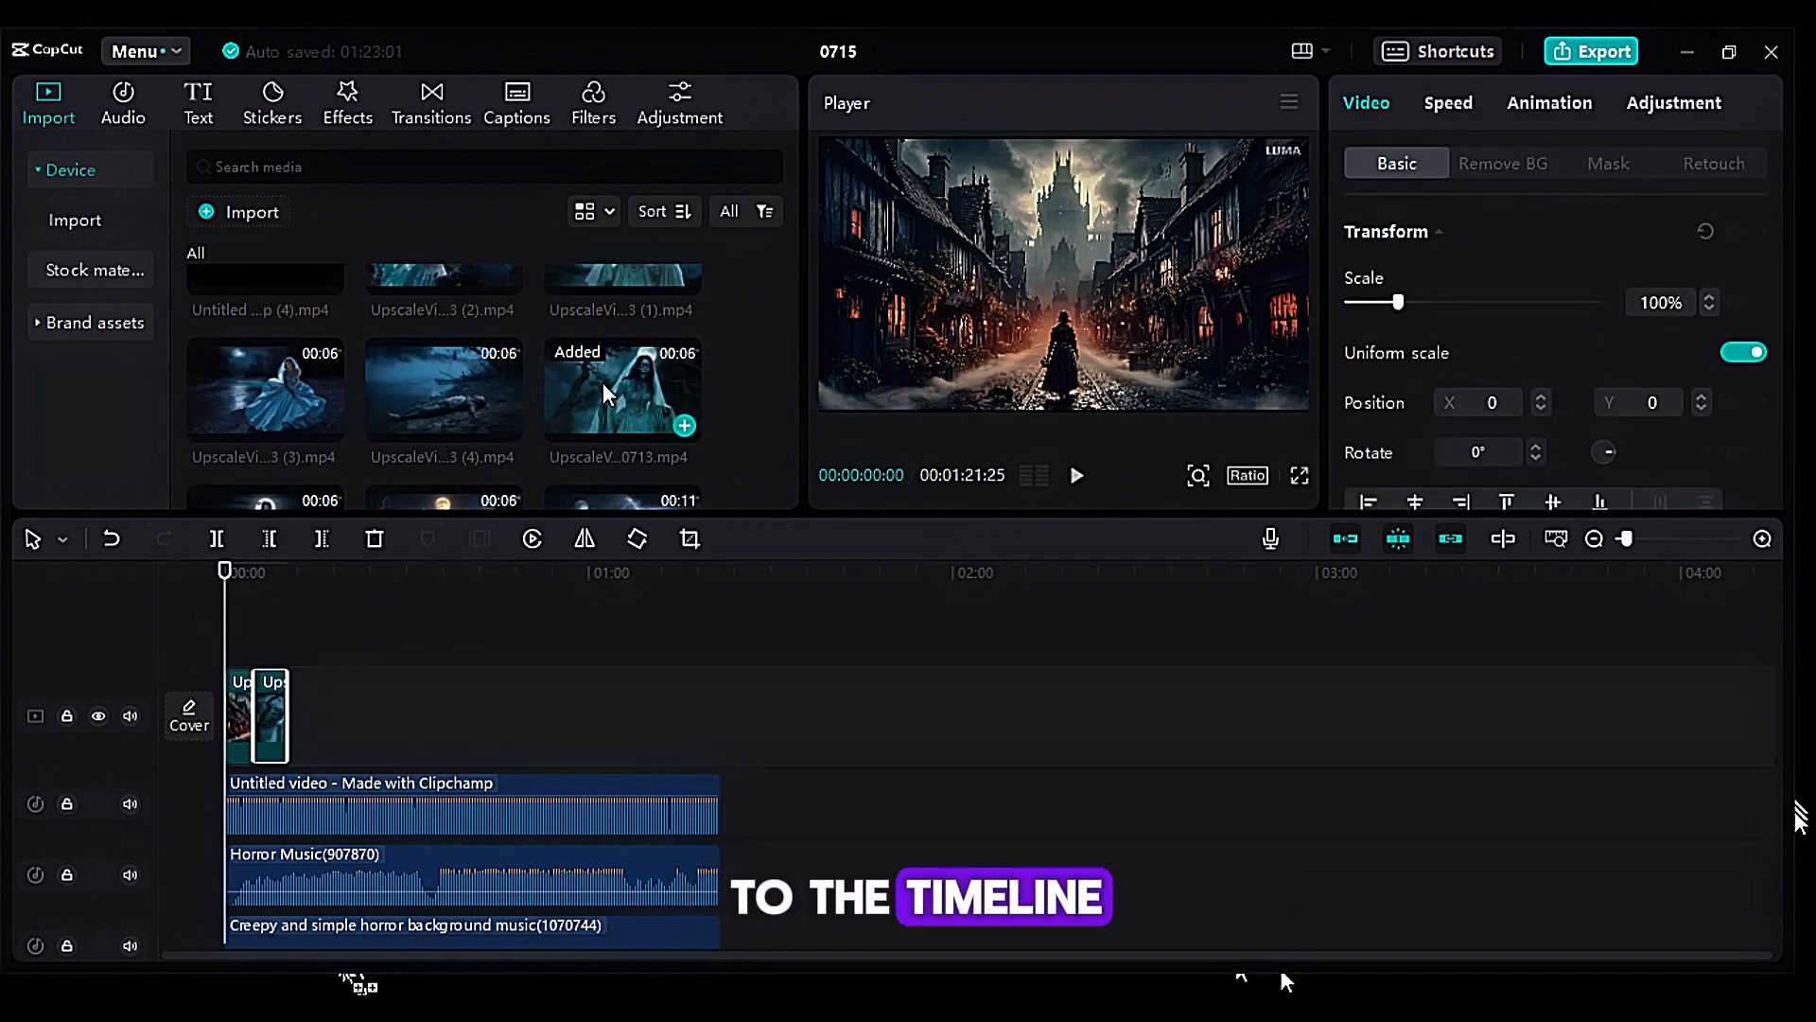
pyautogui.scroll(-1, 445, 425)
pyautogui.scroll(-2, 440, 473)
pyautogui.moveTo(443, 407); pyautogui.dragTo(304, 714)
pyautogui.scroll(-4, 498, 425)
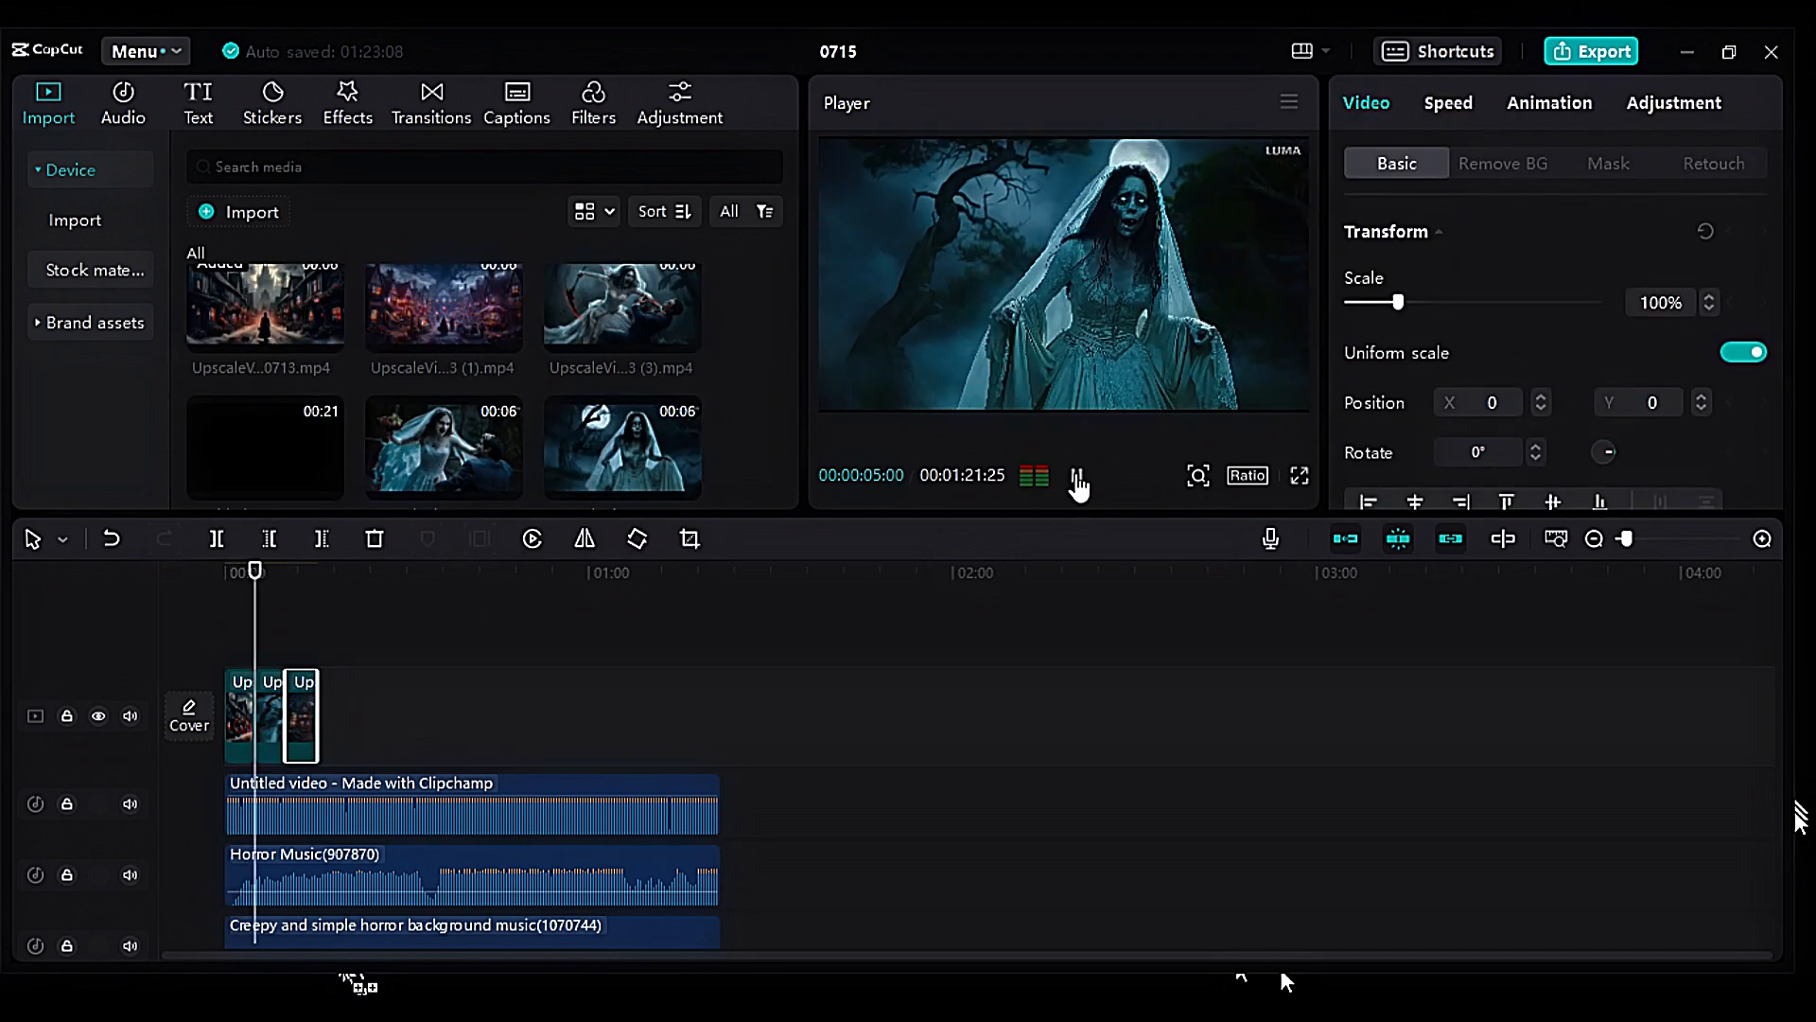
# Step: Play the opening clips against the narration to check where the moonlit village clip starts
pyautogui.click(1077, 478)
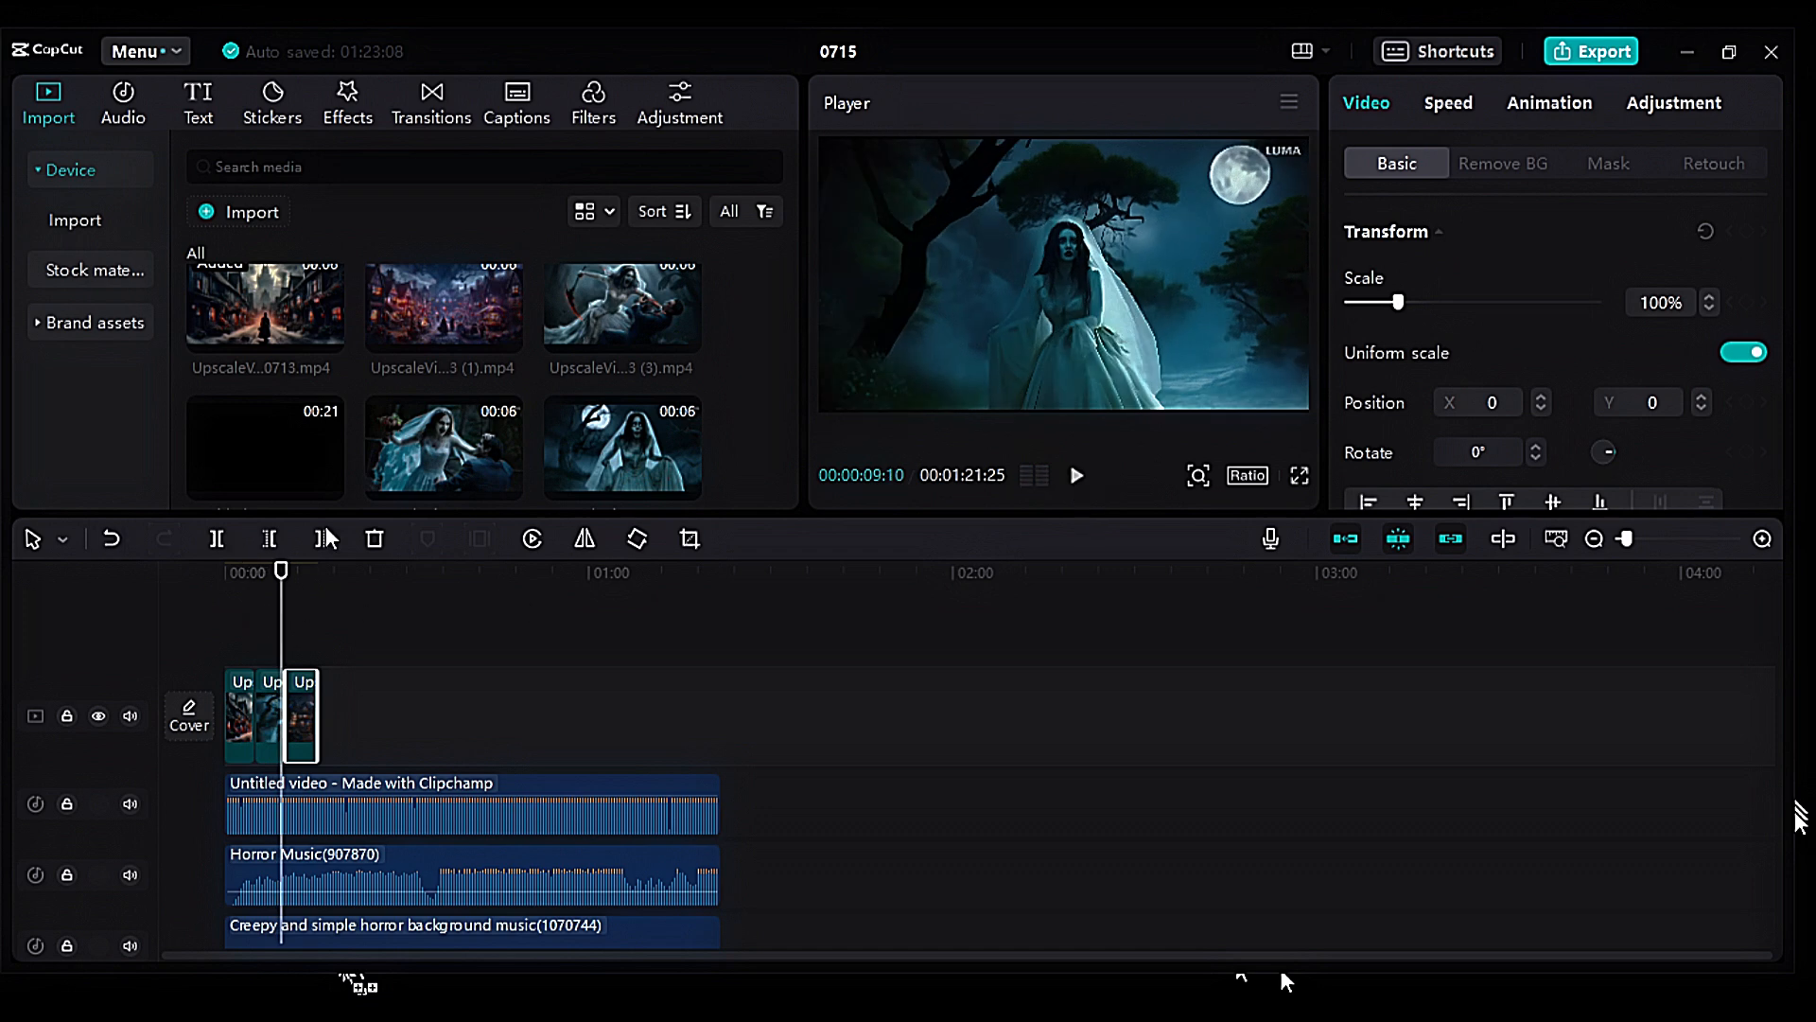
pyautogui.click(375, 538)
pyautogui.scroll(-2, 402, 369)
pyautogui.moveTo(363, 766); pyautogui.dragTo(300, 747)
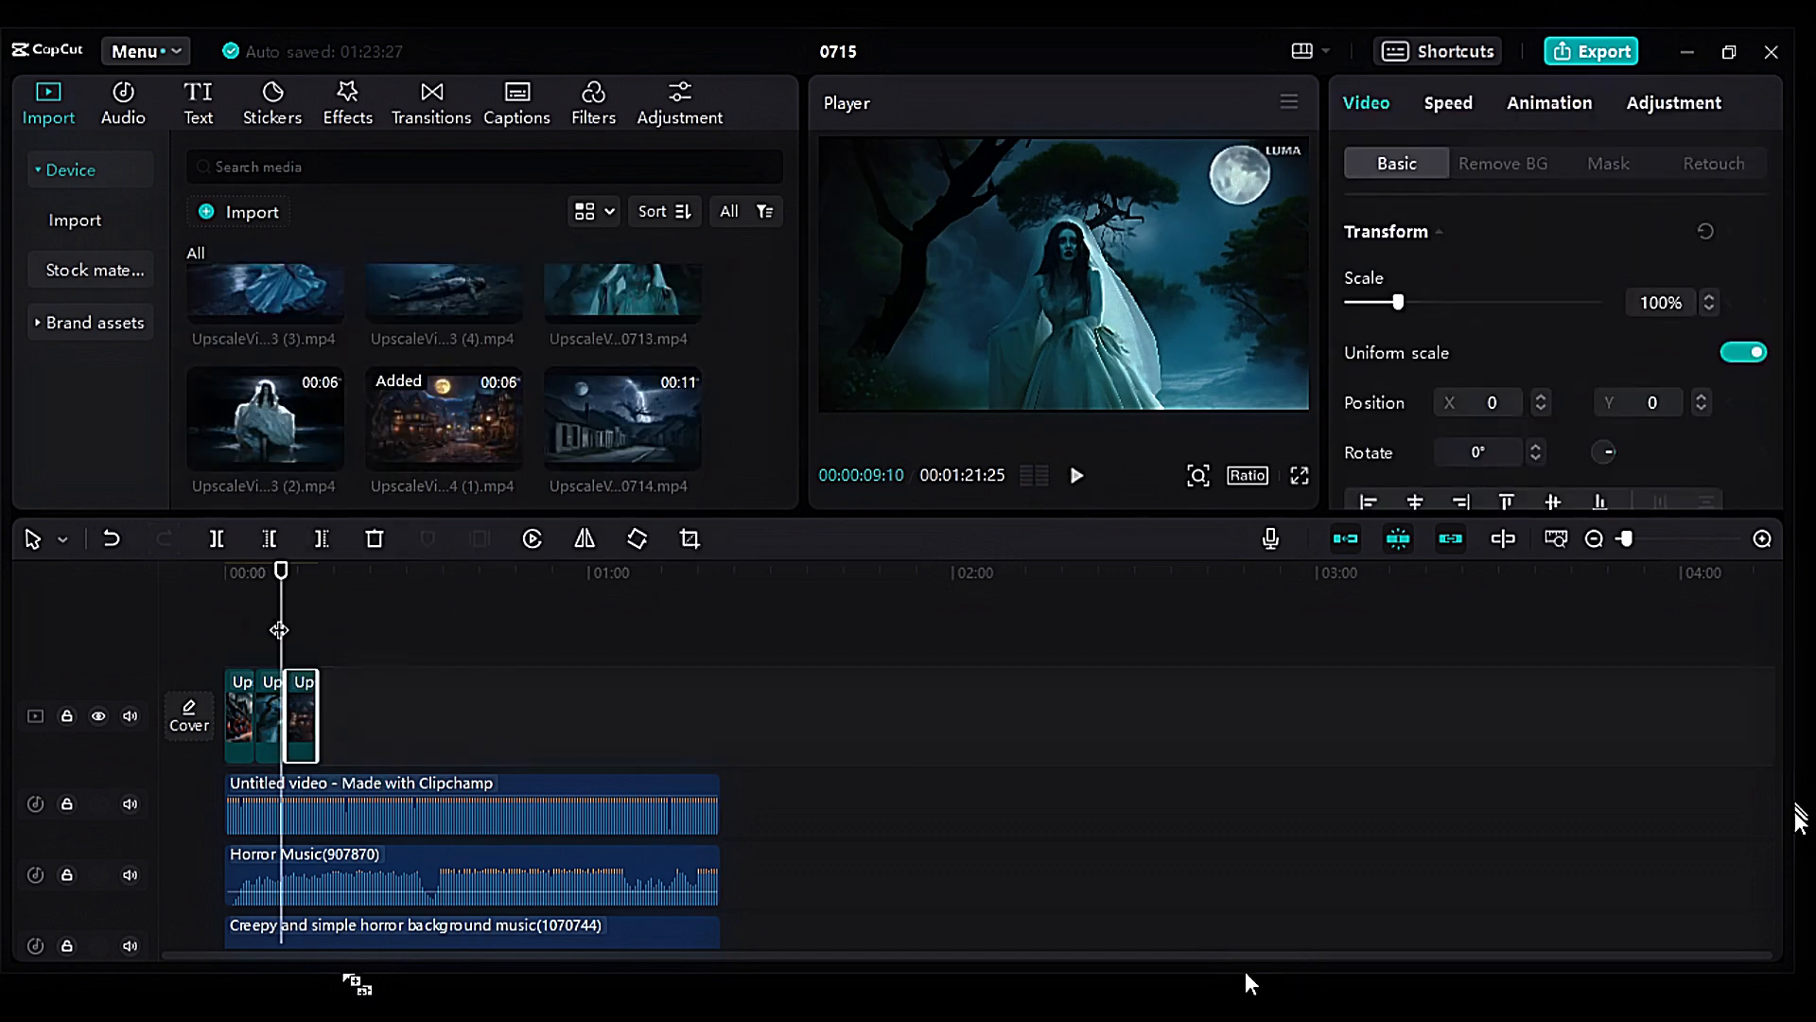
pyautogui.click(287, 572)
pyautogui.scroll(2, 422, 378)
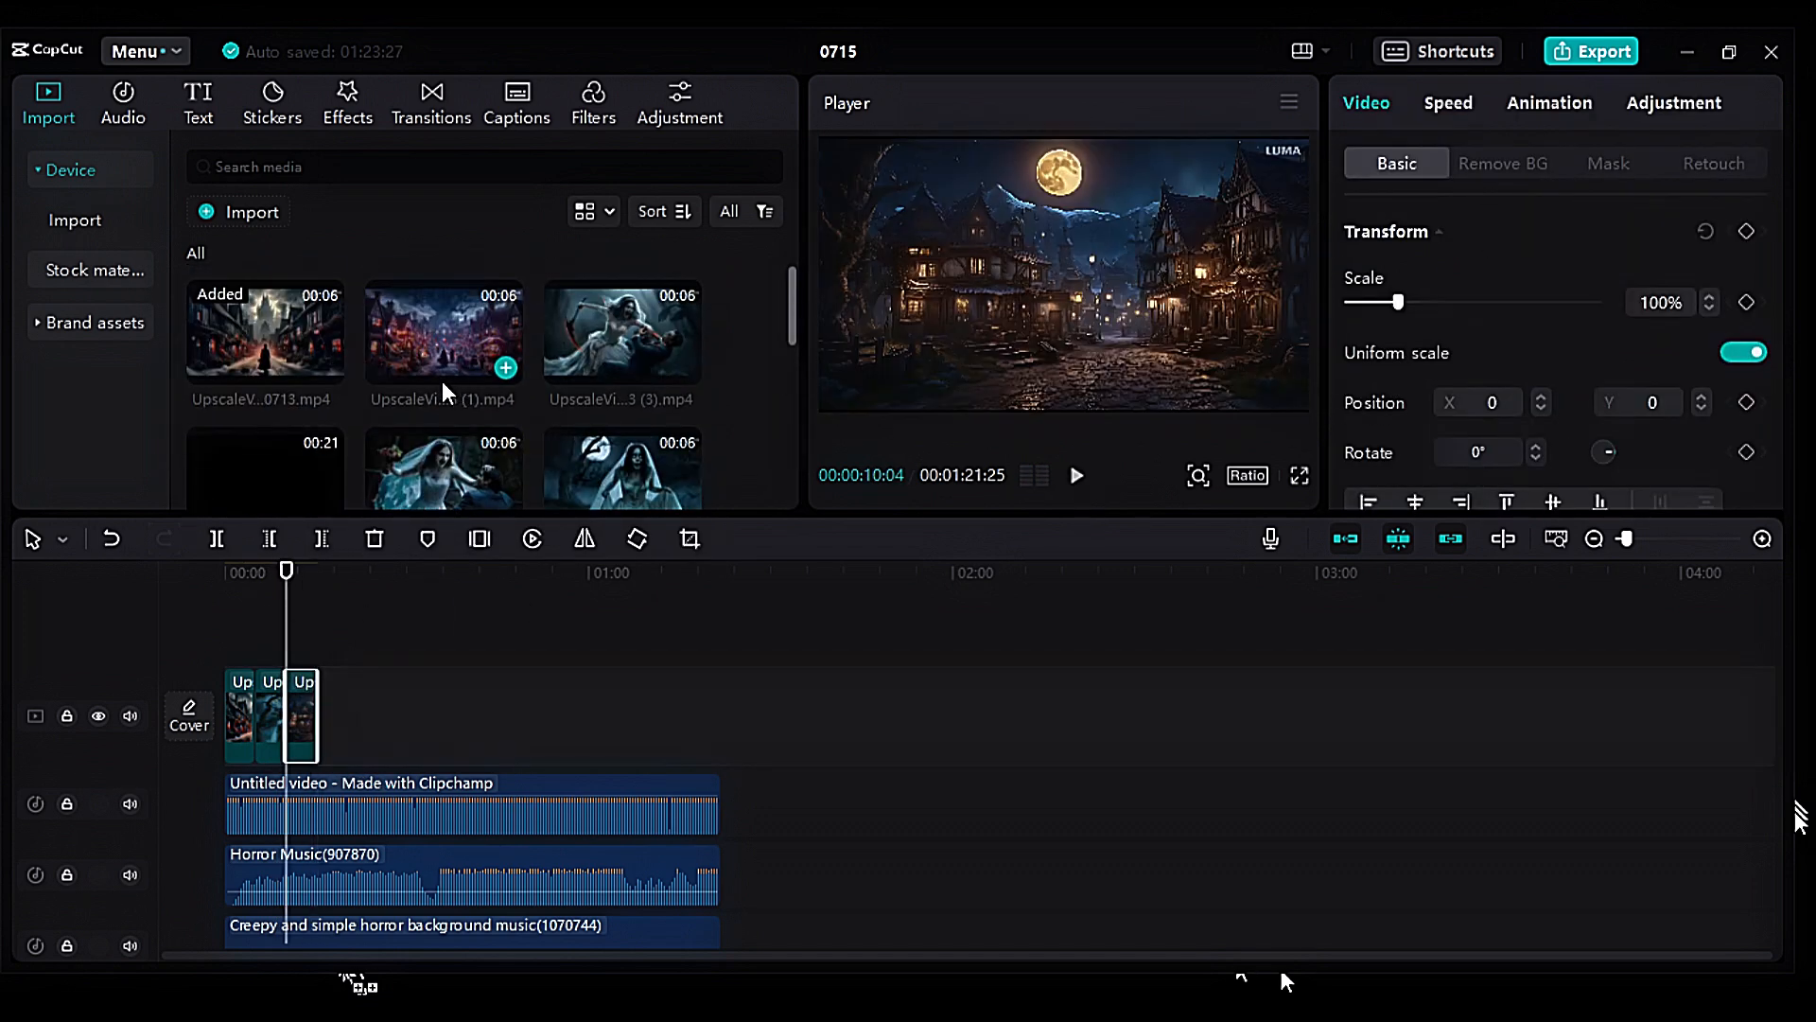
# Step: Append the imported bride and bride-and-groom clips after the moonlit village clip on the video track
pyautogui.scroll(-3, 421, 393)
pyautogui.scroll(3, 454, 378)
pyautogui.moveTo(427, 461); pyautogui.dragTo(365, 719)
pyautogui.moveTo(615, 473); pyautogui.dragTo(435, 787)
pyautogui.moveTo(454, 469); pyautogui.dragTo(458, 716)
pyautogui.moveTo(615, 346); pyautogui.dragTo(487, 743)
pyautogui.scroll(-3, 429, 402)
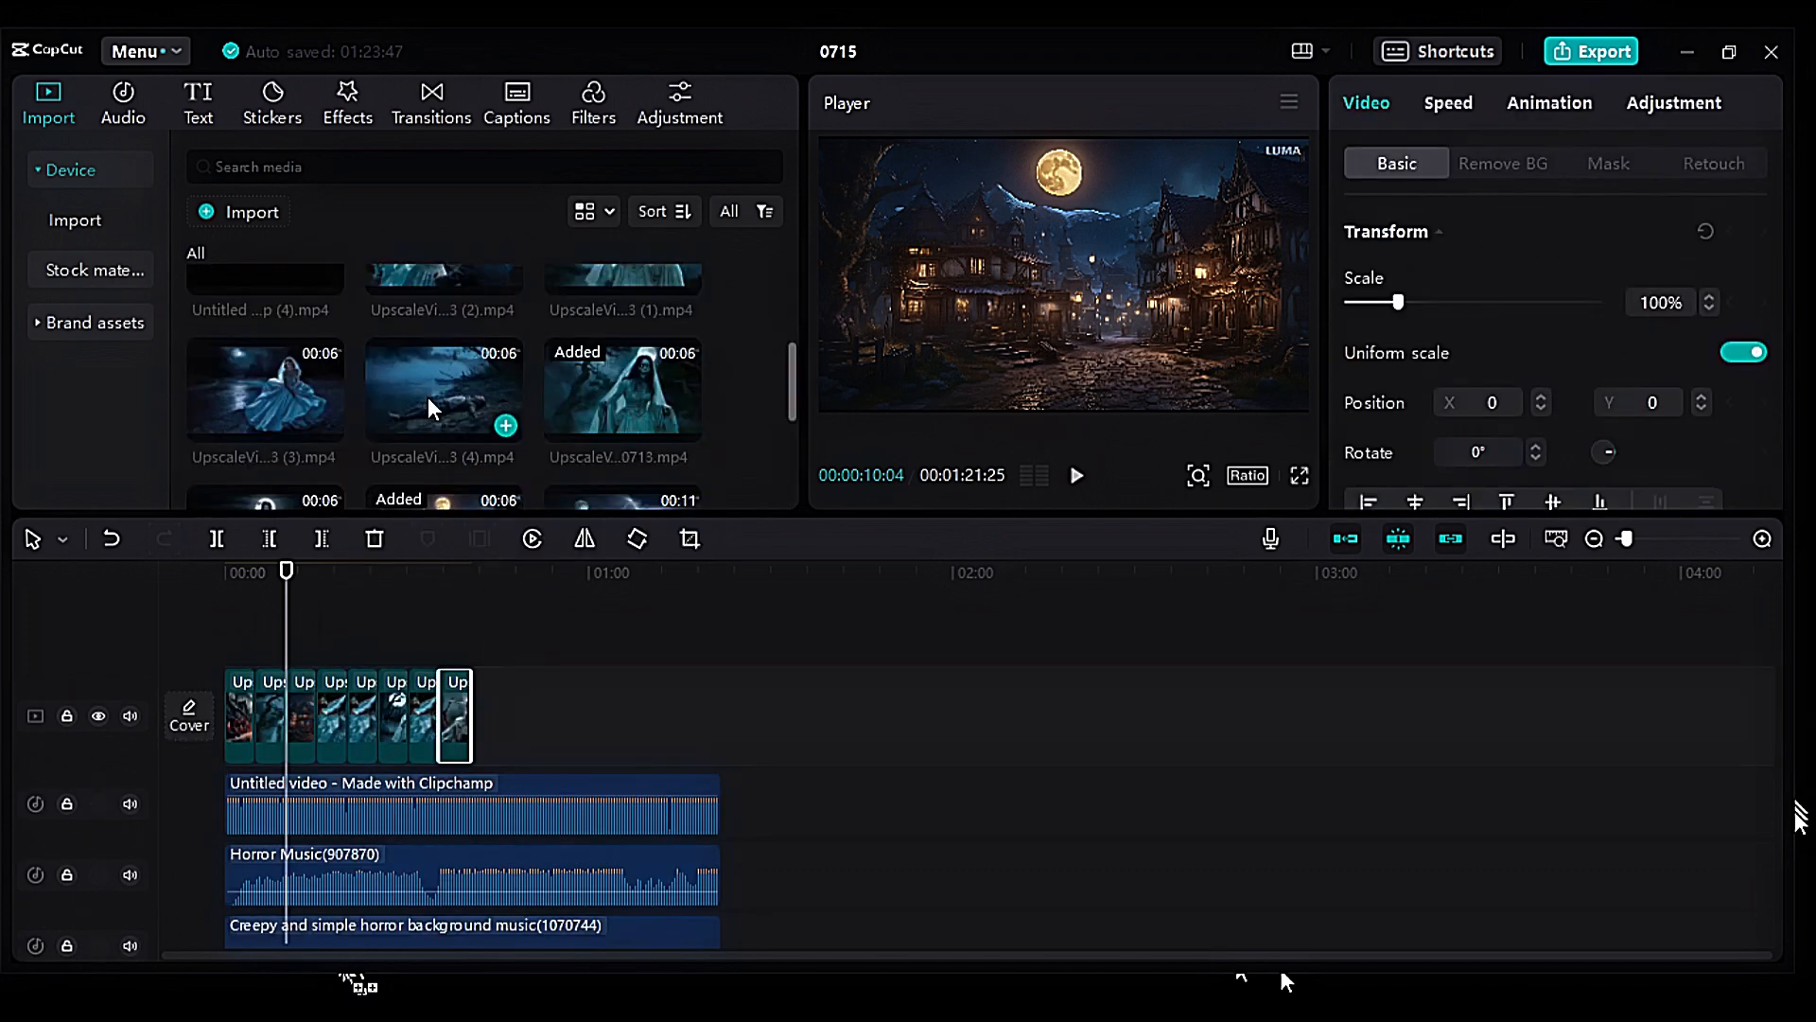
# Step: Append the remaining lakeside, bride, stormy street, moonlit street and crowded town clips, and scrub through the assembled sequence
pyautogui.moveTo(429, 402); pyautogui.dragTo(516, 729)
pyautogui.moveTo(295, 407); pyautogui.dragTo(530, 729)
pyautogui.scroll(-3, 531, 352)
pyautogui.moveTo(464, 317); pyautogui.dragTo(568, 729)
pyautogui.moveTo(615, 312); pyautogui.dragTo(601, 723)
pyautogui.moveTo(274, 449); pyautogui.dragTo(662, 721)
pyautogui.scroll(5, 445, 397)
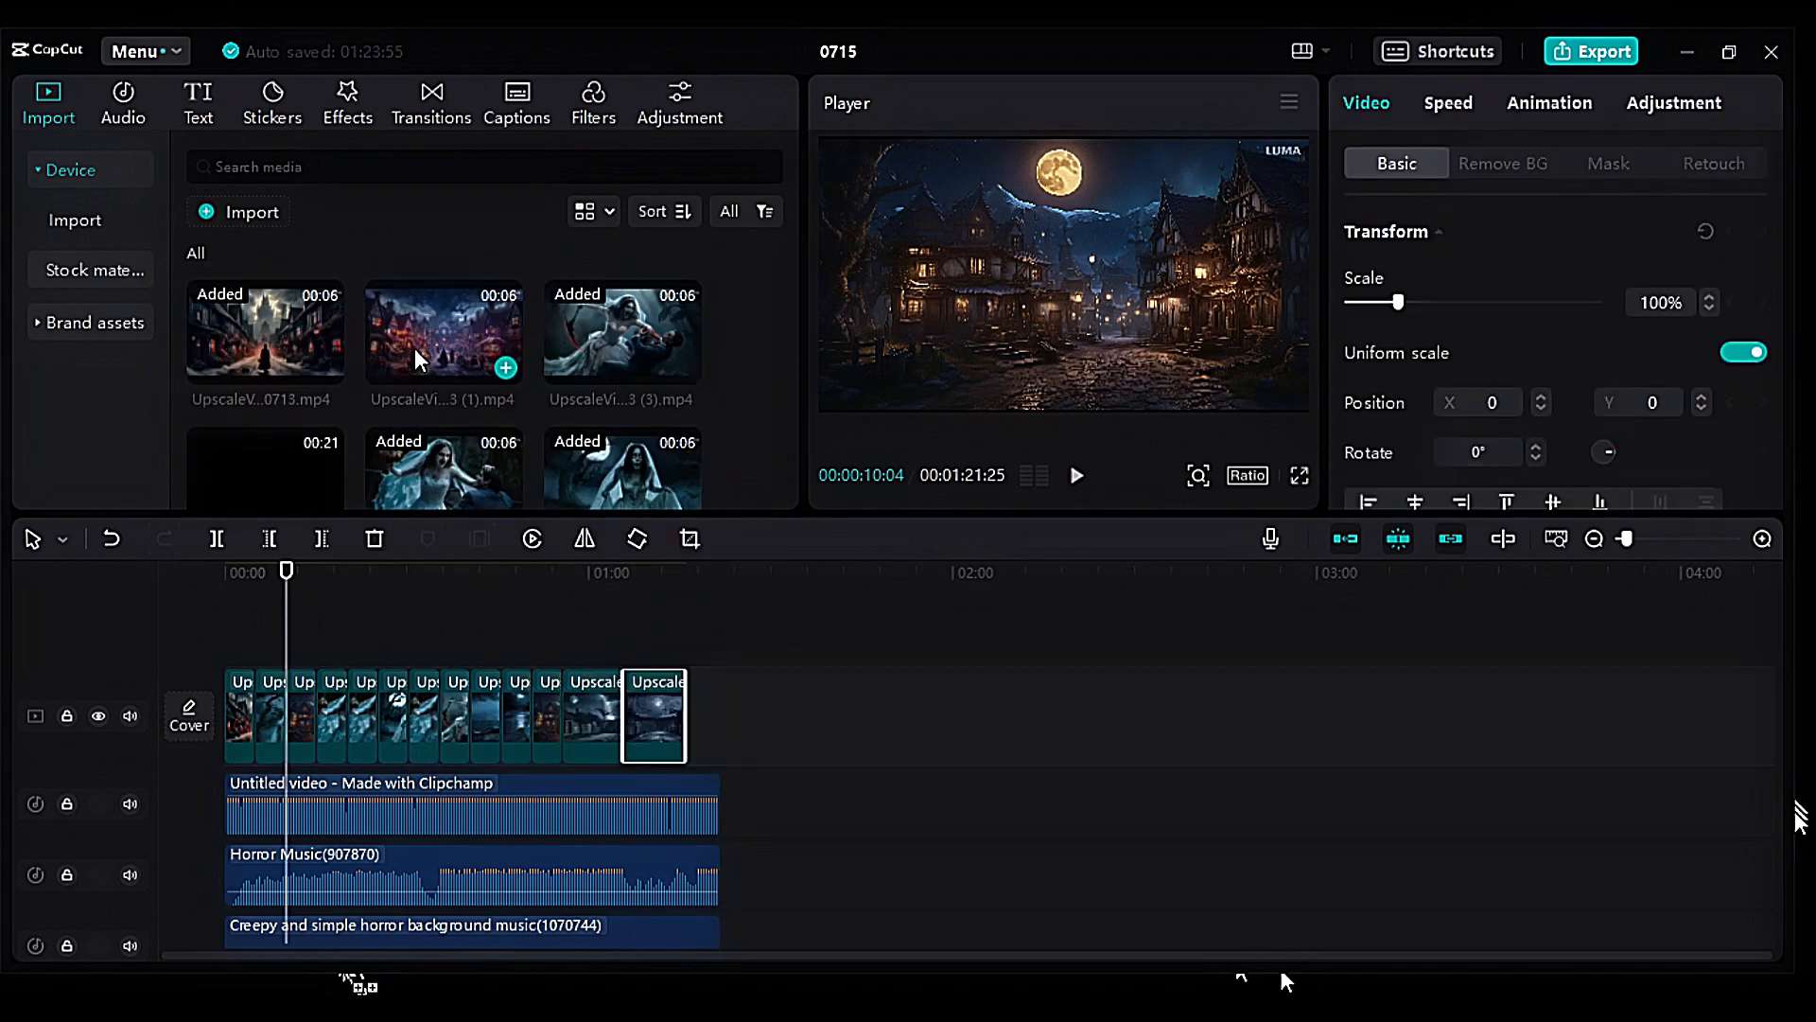
pyautogui.moveTo(444, 331); pyautogui.dragTo(698, 723)
pyautogui.moveTo(288, 616); pyautogui.dragTo(566, 641)
pyautogui.click(746, 601)
pyautogui.moveTo(746, 601); pyautogui.dragTo(245, 634)
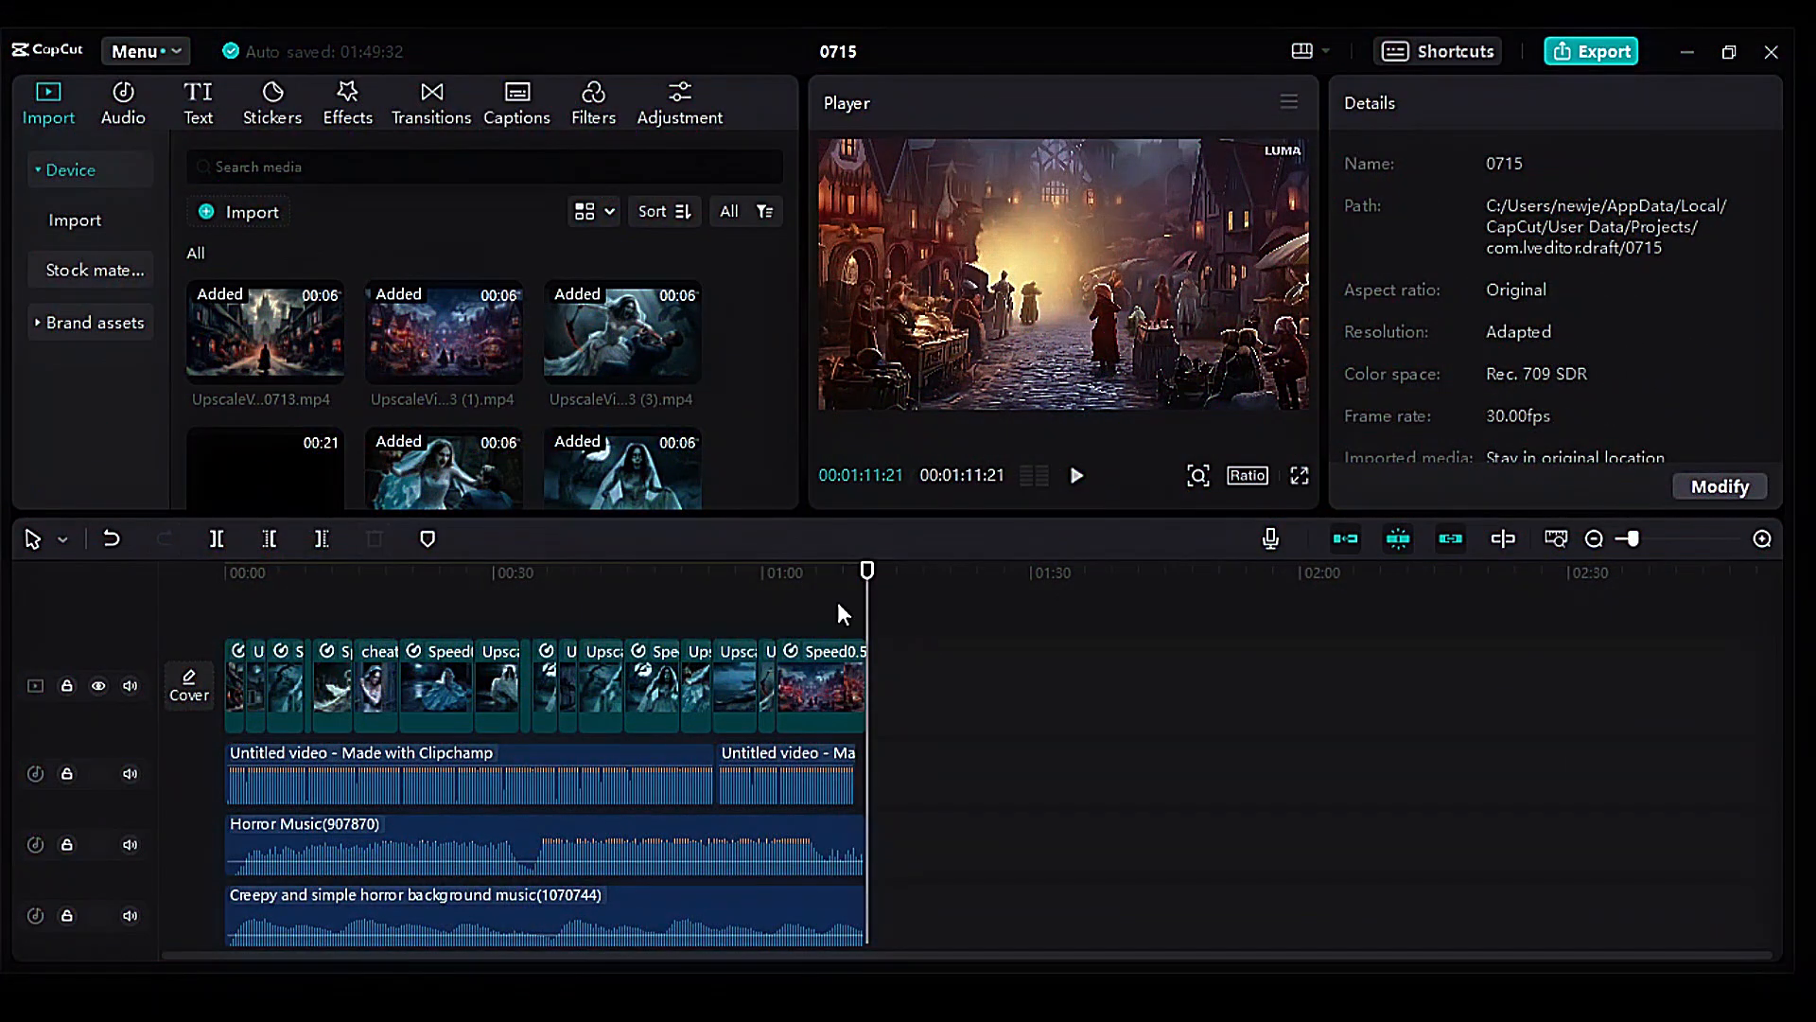
# Step: Add a Black smoke transition between the opening town clip and the stormy street clip, and preview it
pyautogui.moveTo(842, 615); pyautogui.dragTo(466, 601)
pyautogui.click(1663, 539)
pyautogui.click(431, 104)
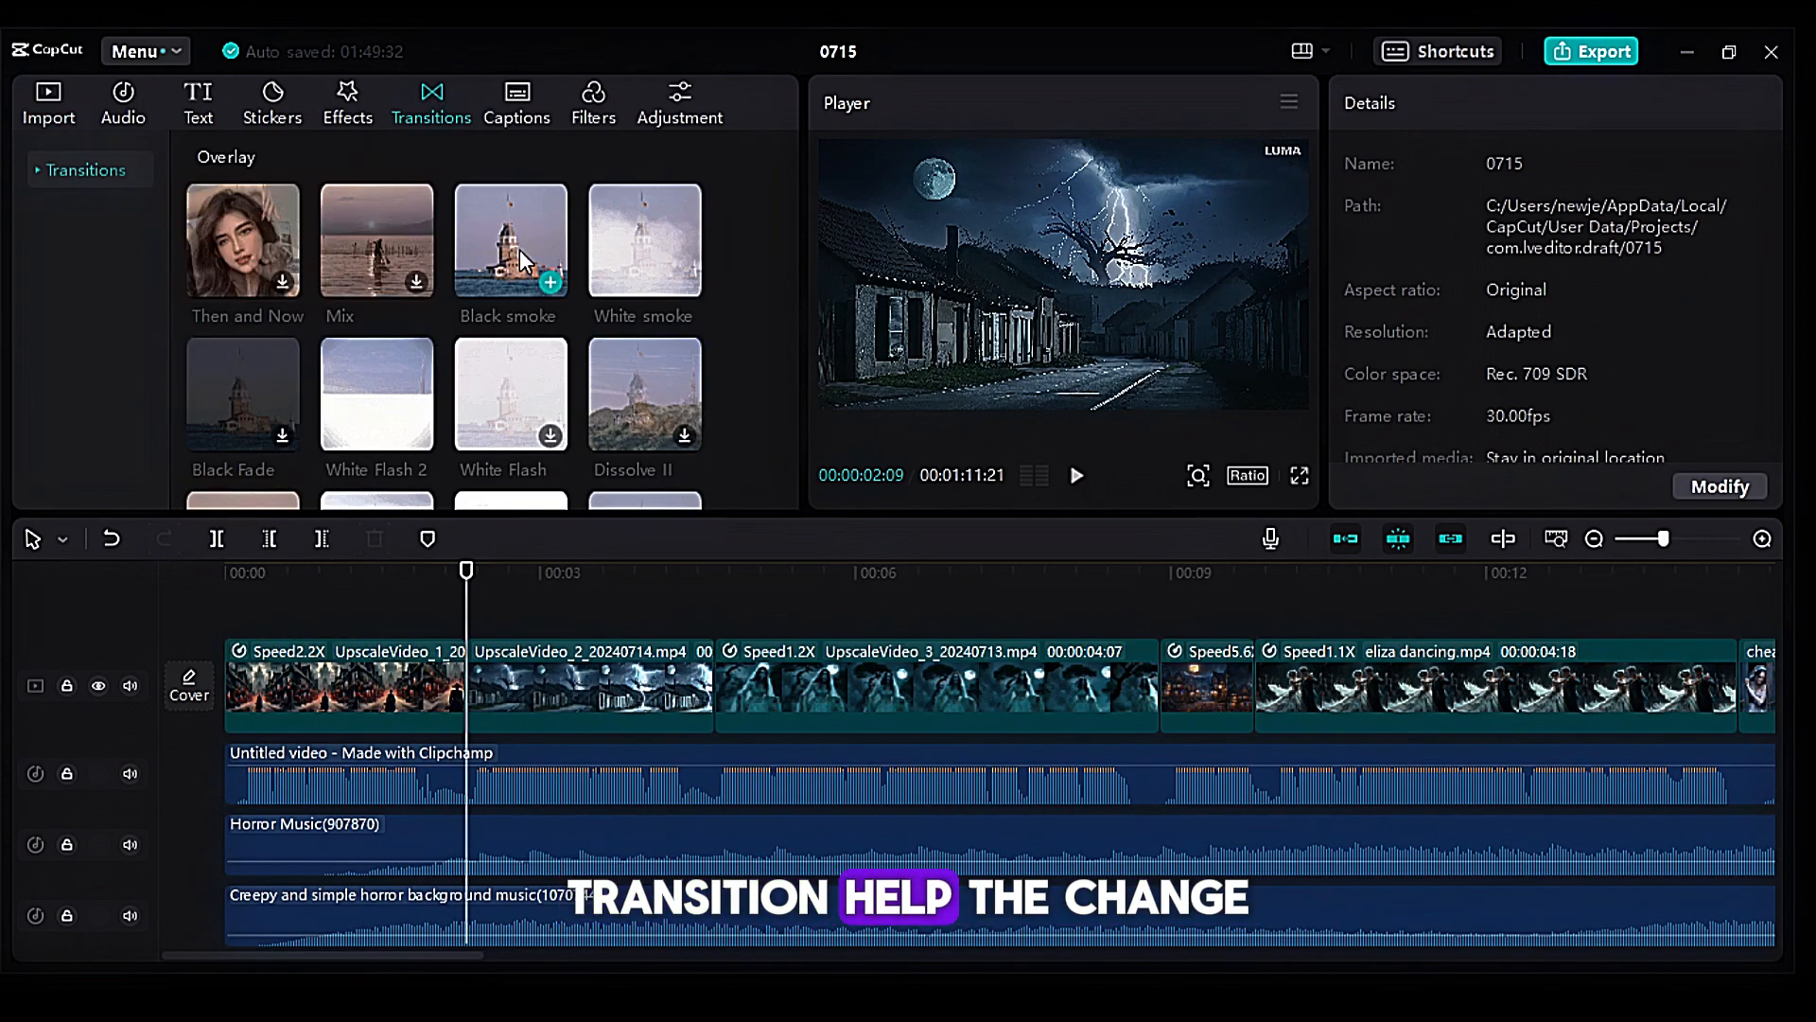
pyautogui.moveTo(498, 258); pyautogui.dragTo(464, 712)
pyautogui.click(393, 602)
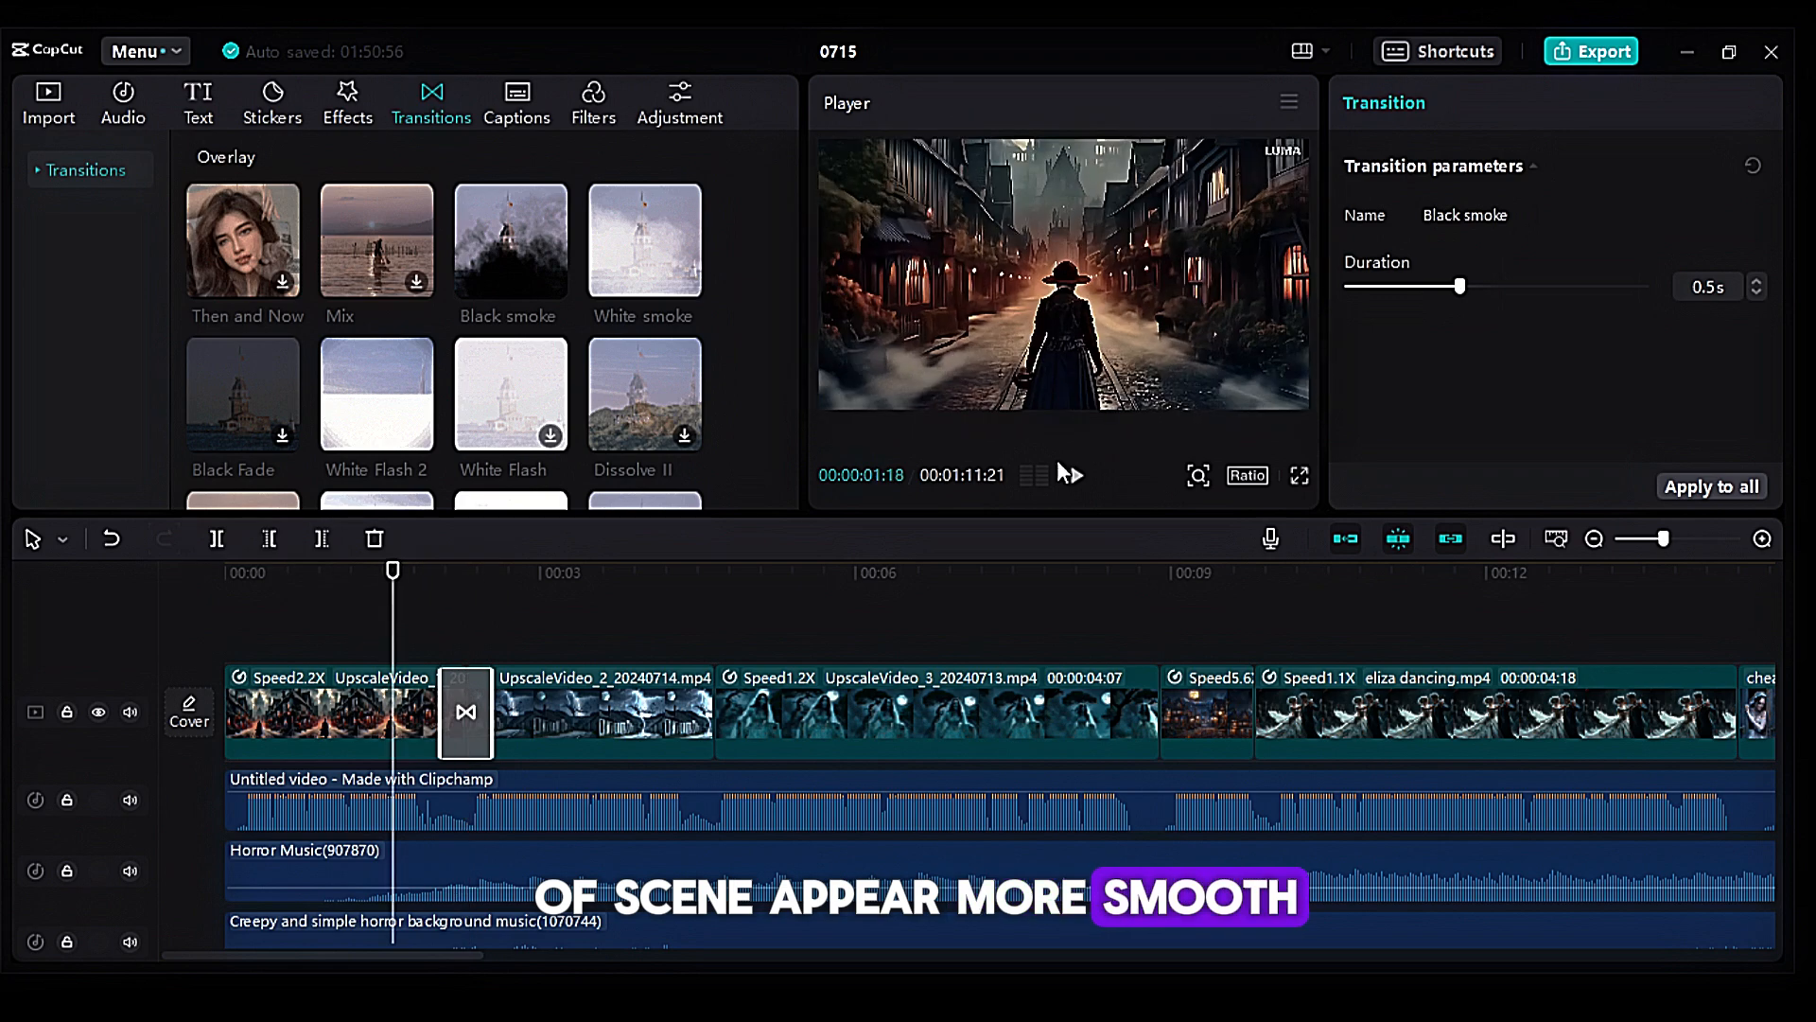
pyautogui.click(1077, 475)
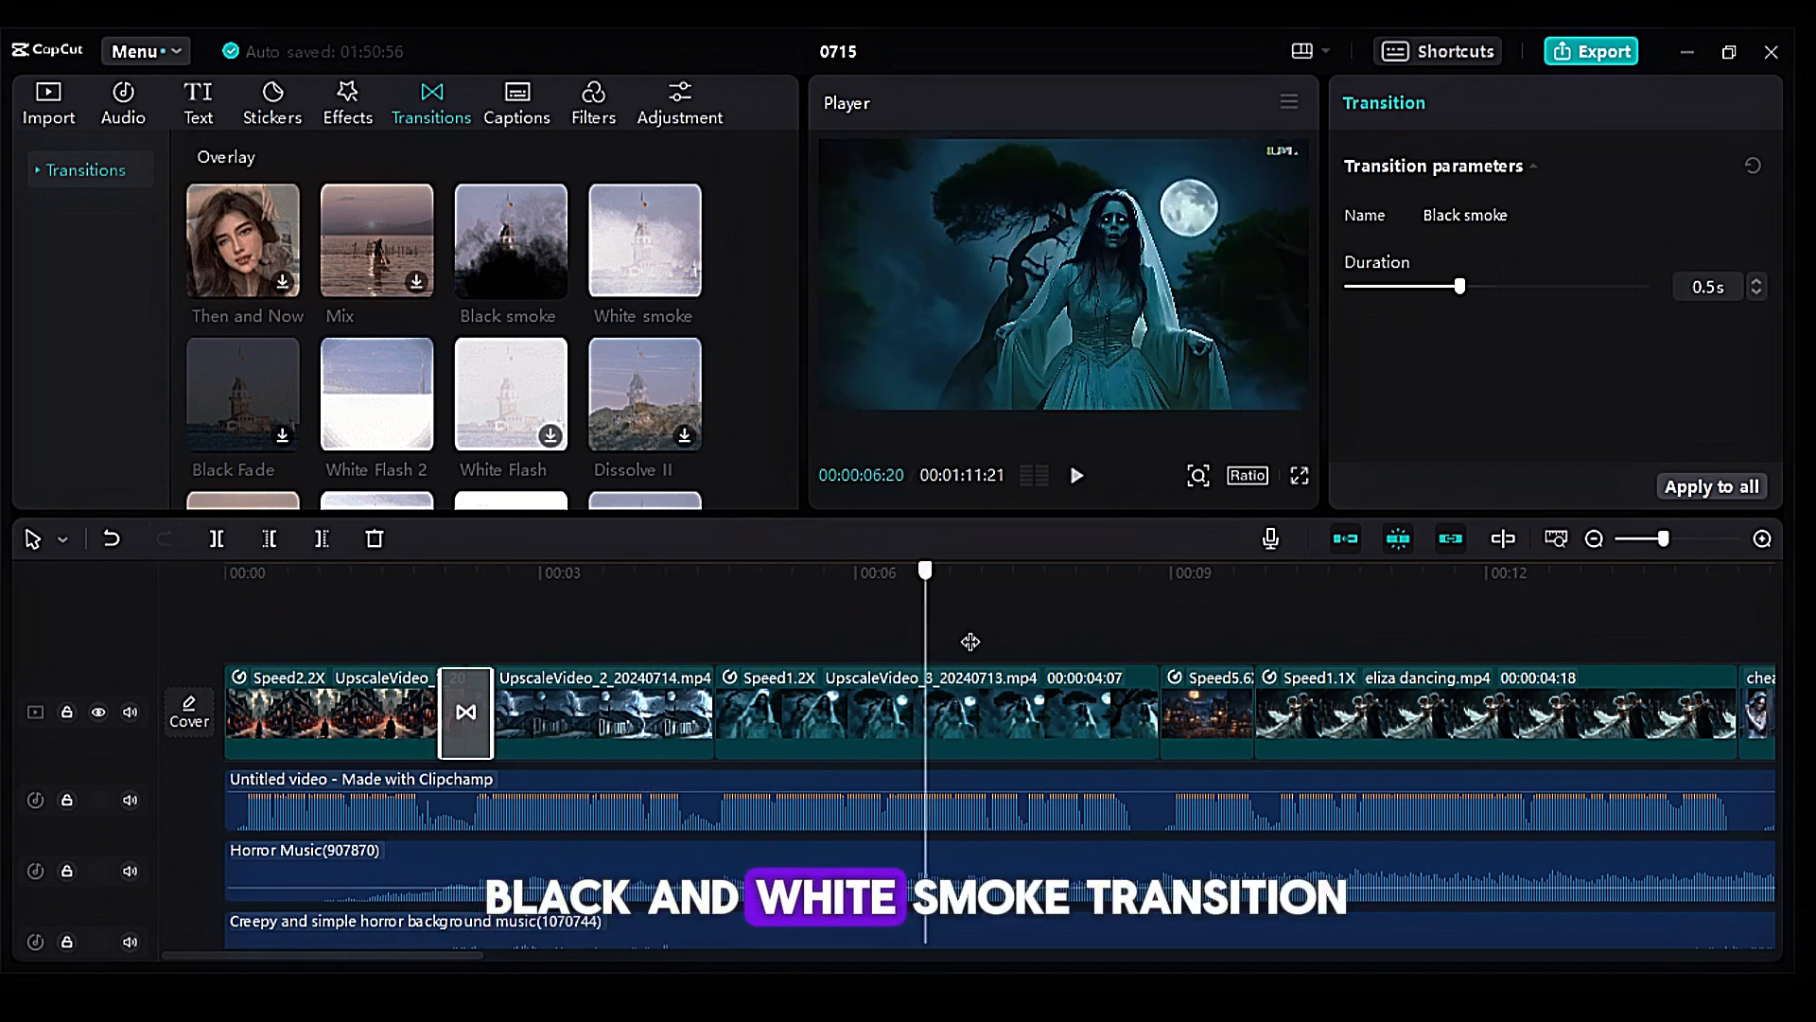
# Step: Try a White smoke transition between the ghostly bride clip and the village clip, and remove it
pyautogui.click(1148, 650)
pyautogui.moveTo(645, 244); pyautogui.dragTo(1141, 616)
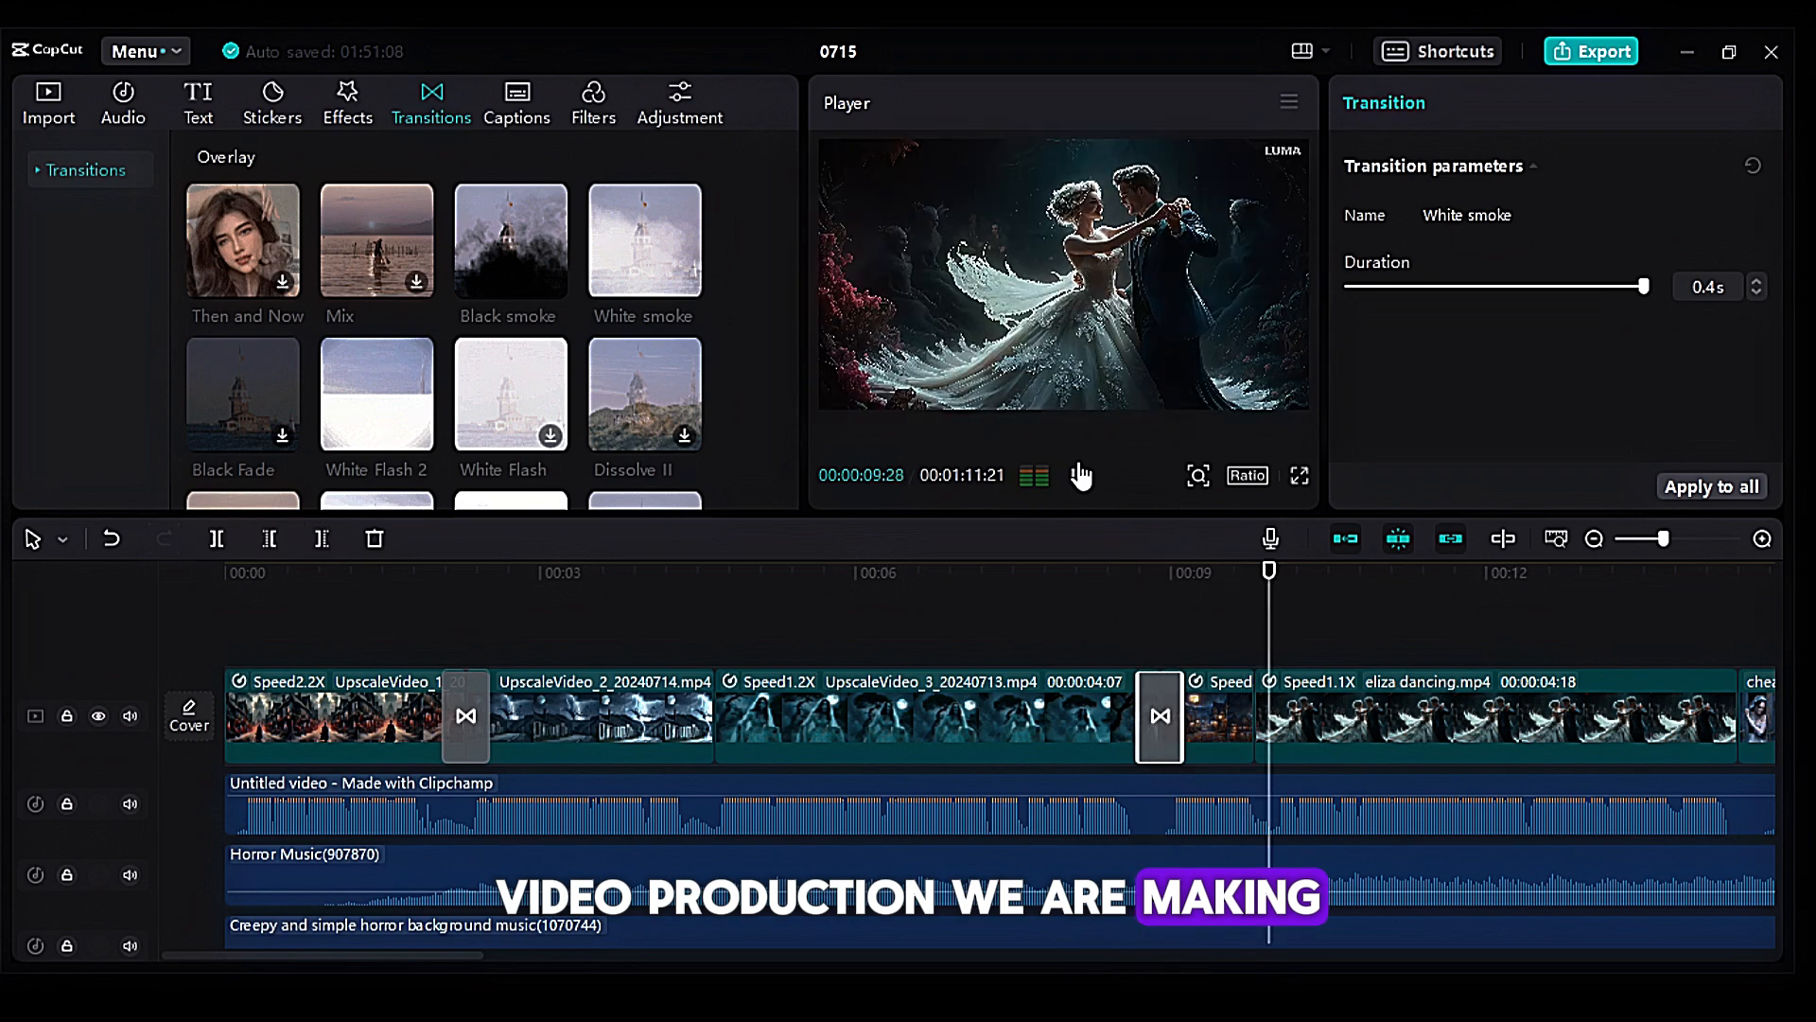
pyautogui.click(375, 538)
# Step: Add a Black smoke transition between the stormy street clip and the ghostly bride clip, and preview it
pyautogui.moveTo(511, 248); pyautogui.dragTo(705, 715)
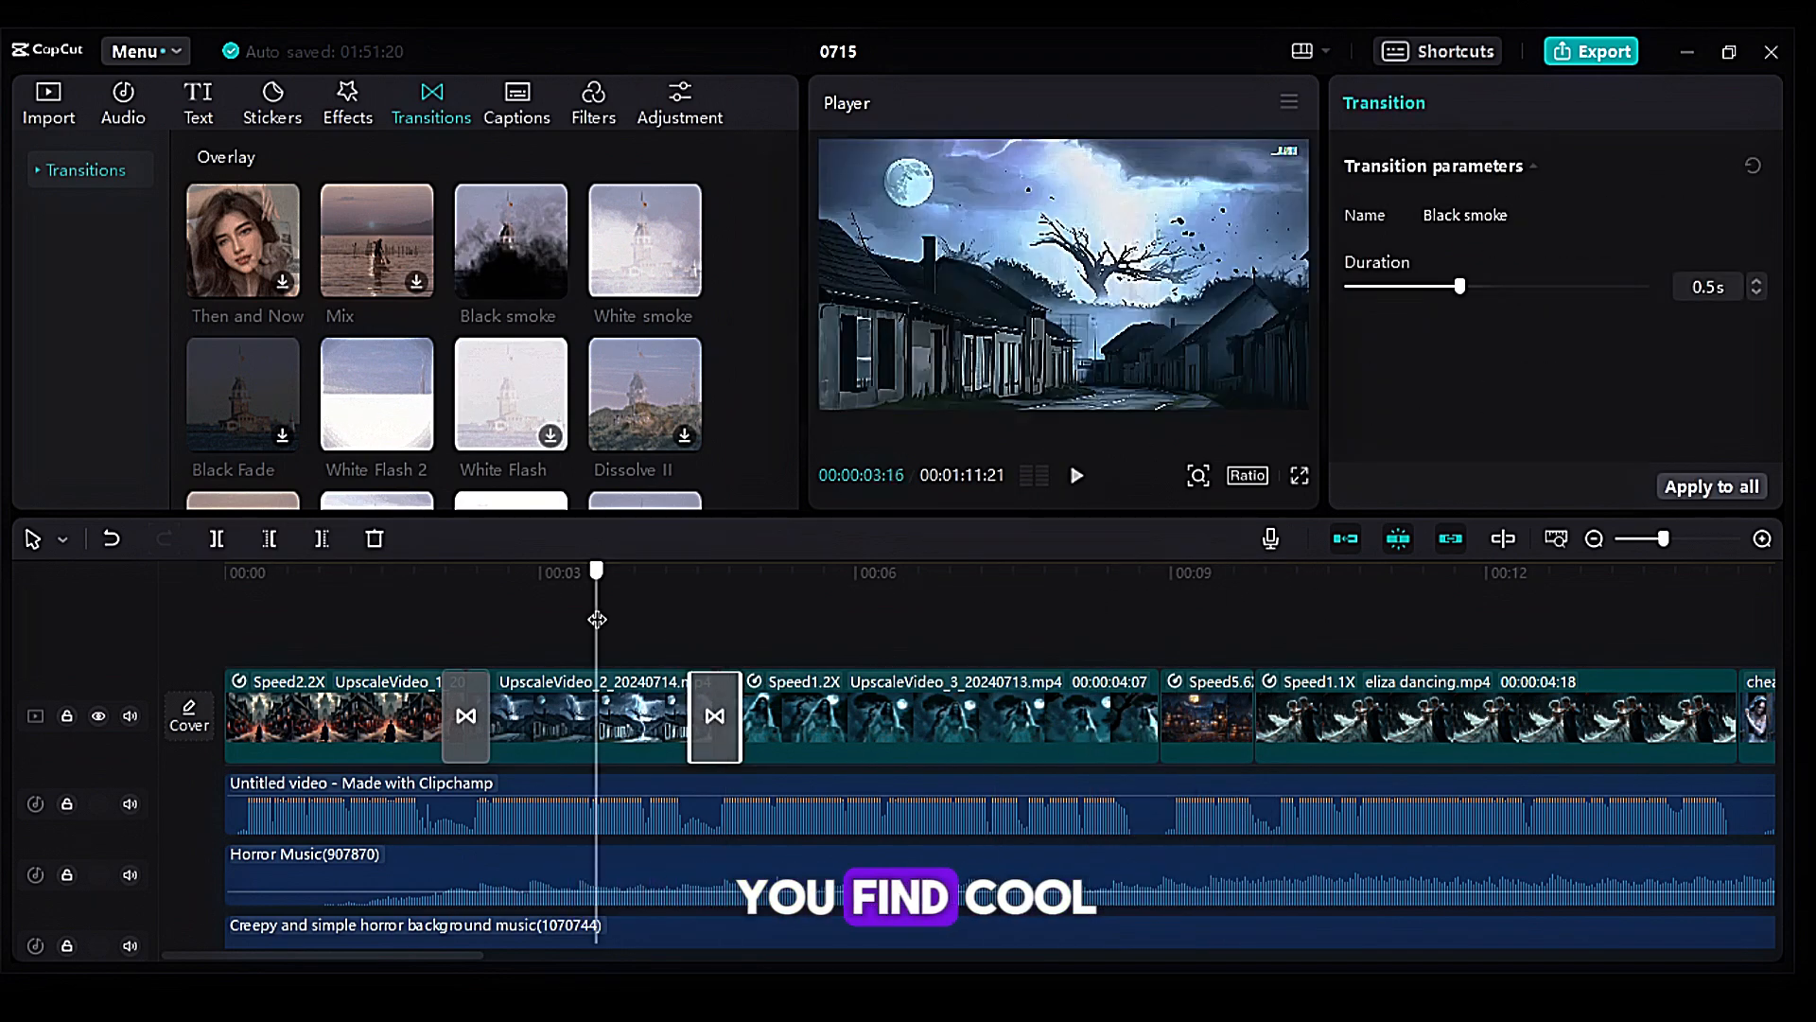
pyautogui.click(1079, 480)
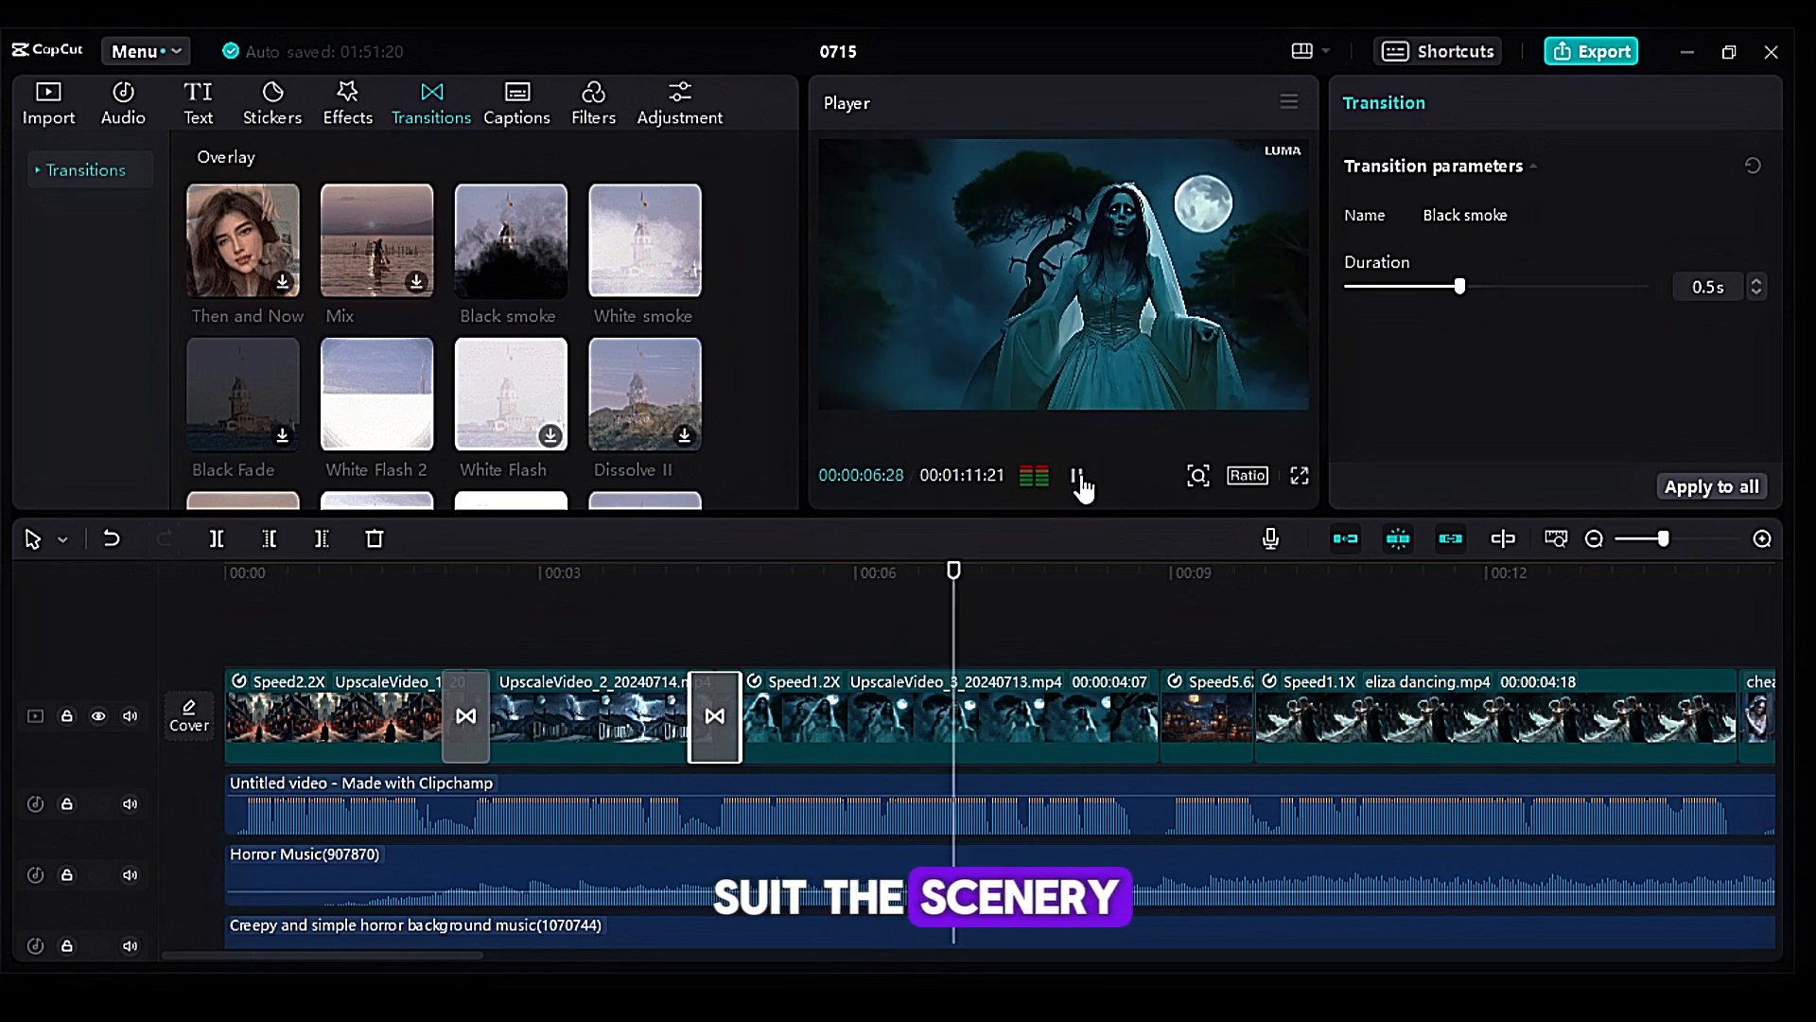
# Step: Add a Black smoke transition between the ghostly bride clip and the moonlit village clip, and preview it
pyautogui.click(1078, 478)
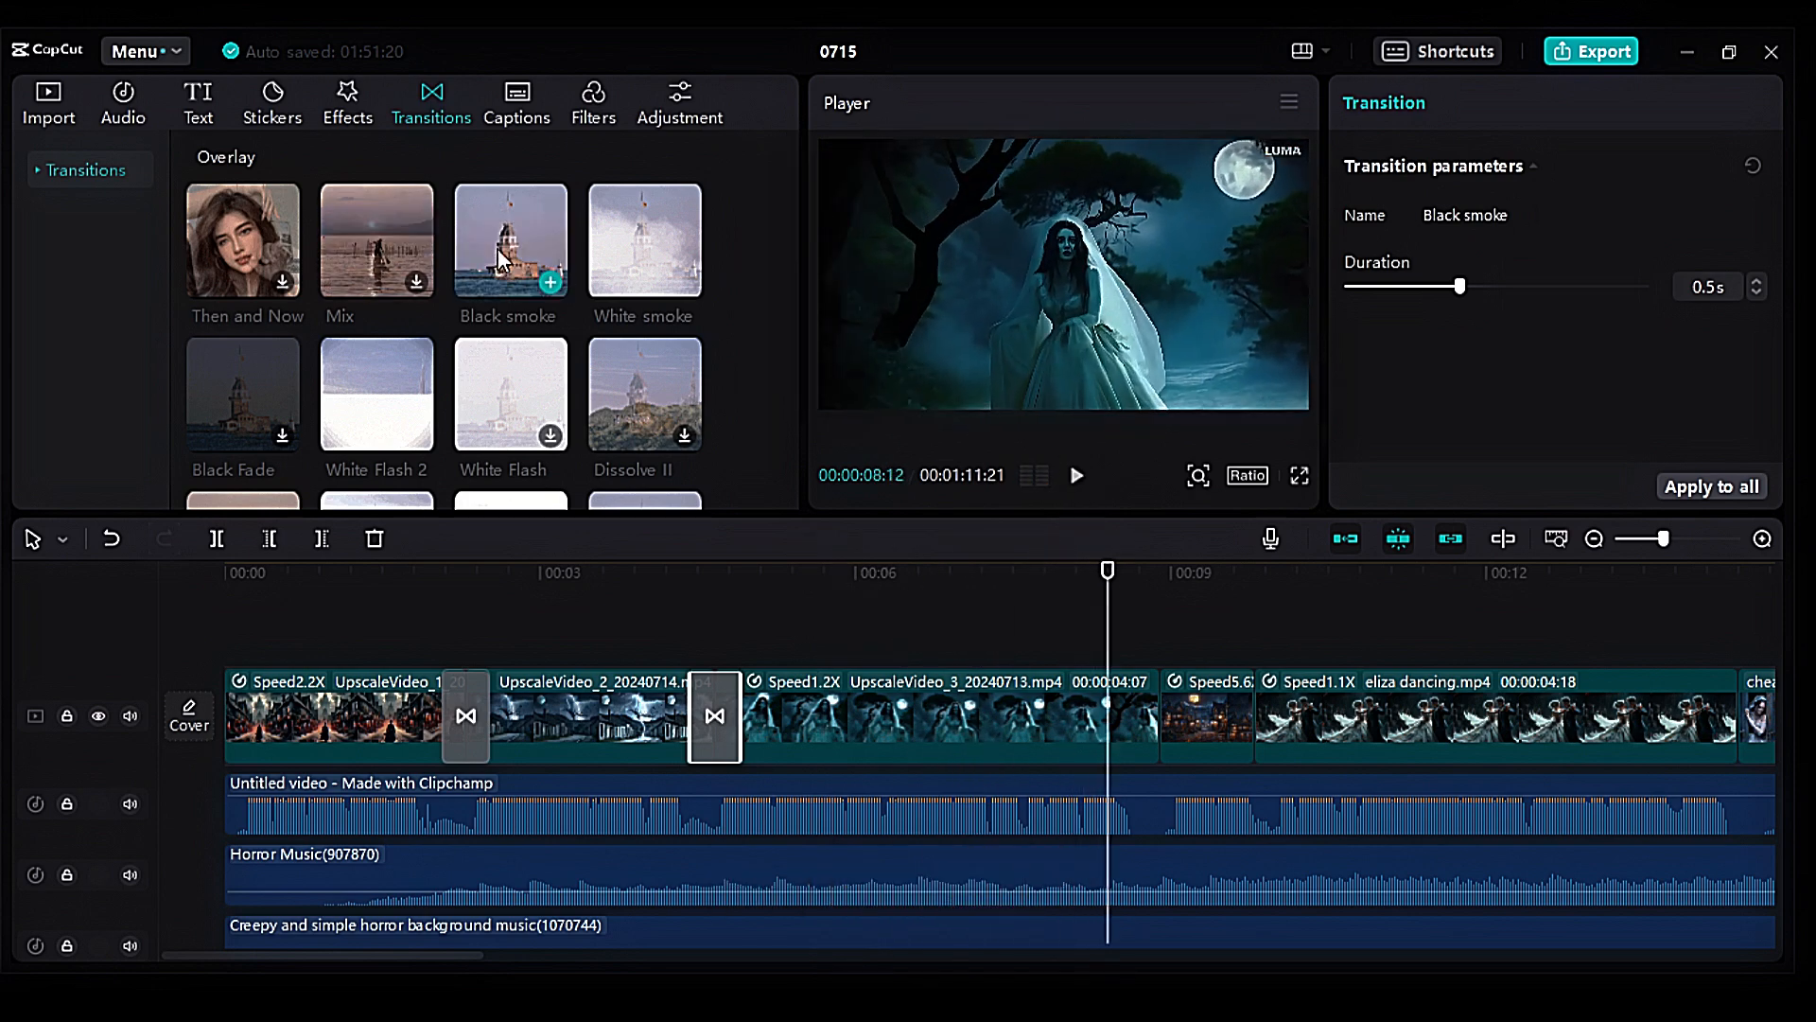
pyautogui.click(1076, 481)
pyautogui.click(1075, 480)
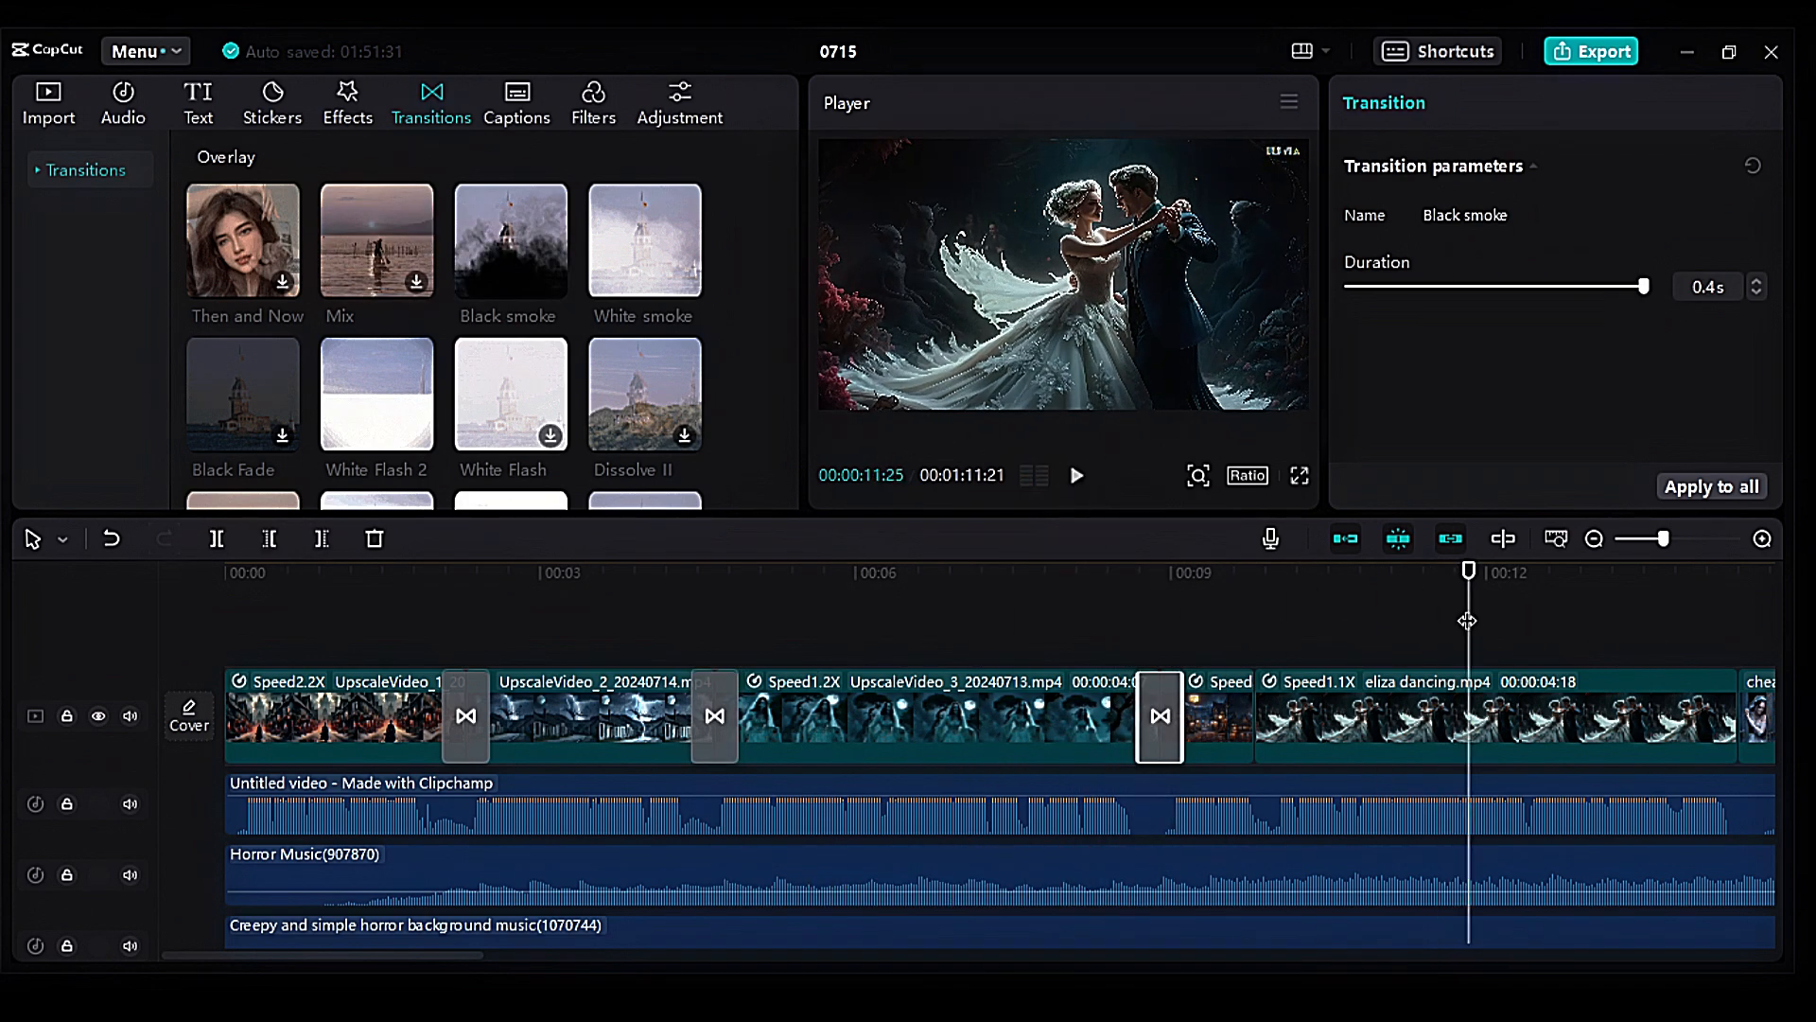
# Step: Add a White Flash 2 transition between the moonlit village clip and the dancing couple clip, and preview it
pyautogui.moveTo(1467, 620); pyautogui.dragTo(1238, 586)
pyautogui.scroll(-2, 379, 379)
pyautogui.moveTo(352, 317); pyautogui.dragTo(1031, 734)
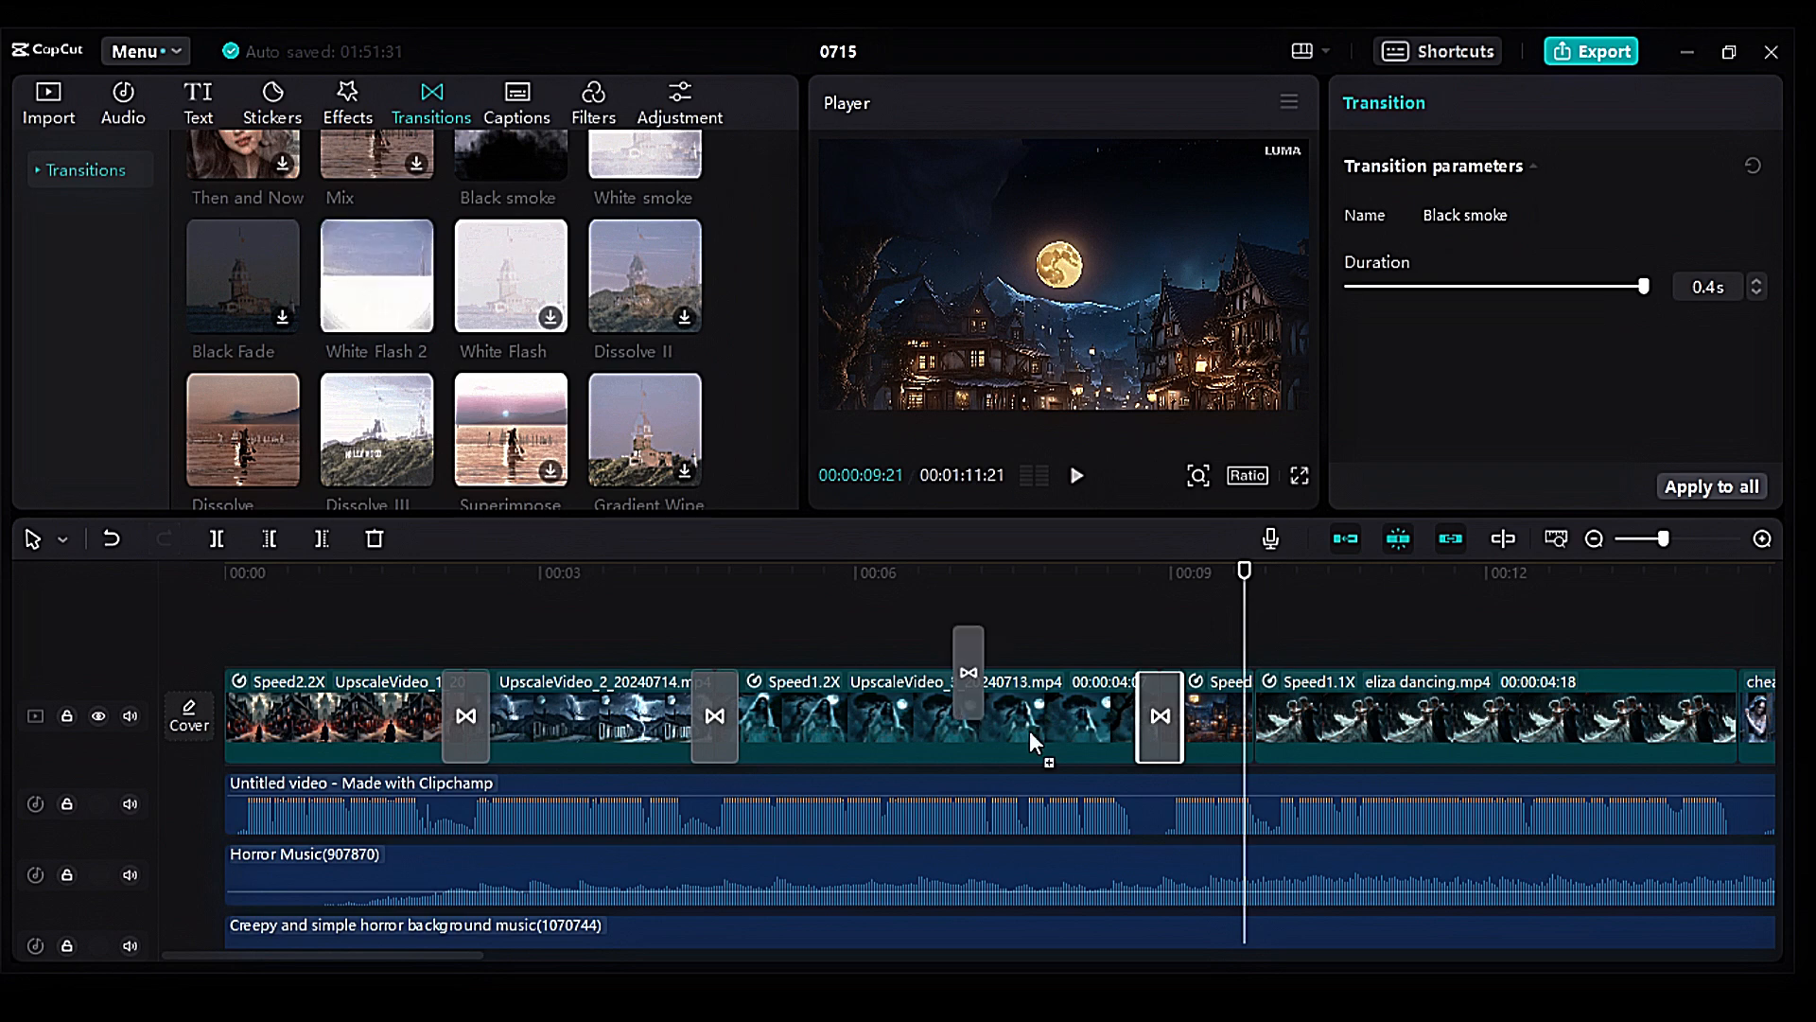
pyautogui.moveTo(1232, 653); pyautogui.dragTo(1234, 662)
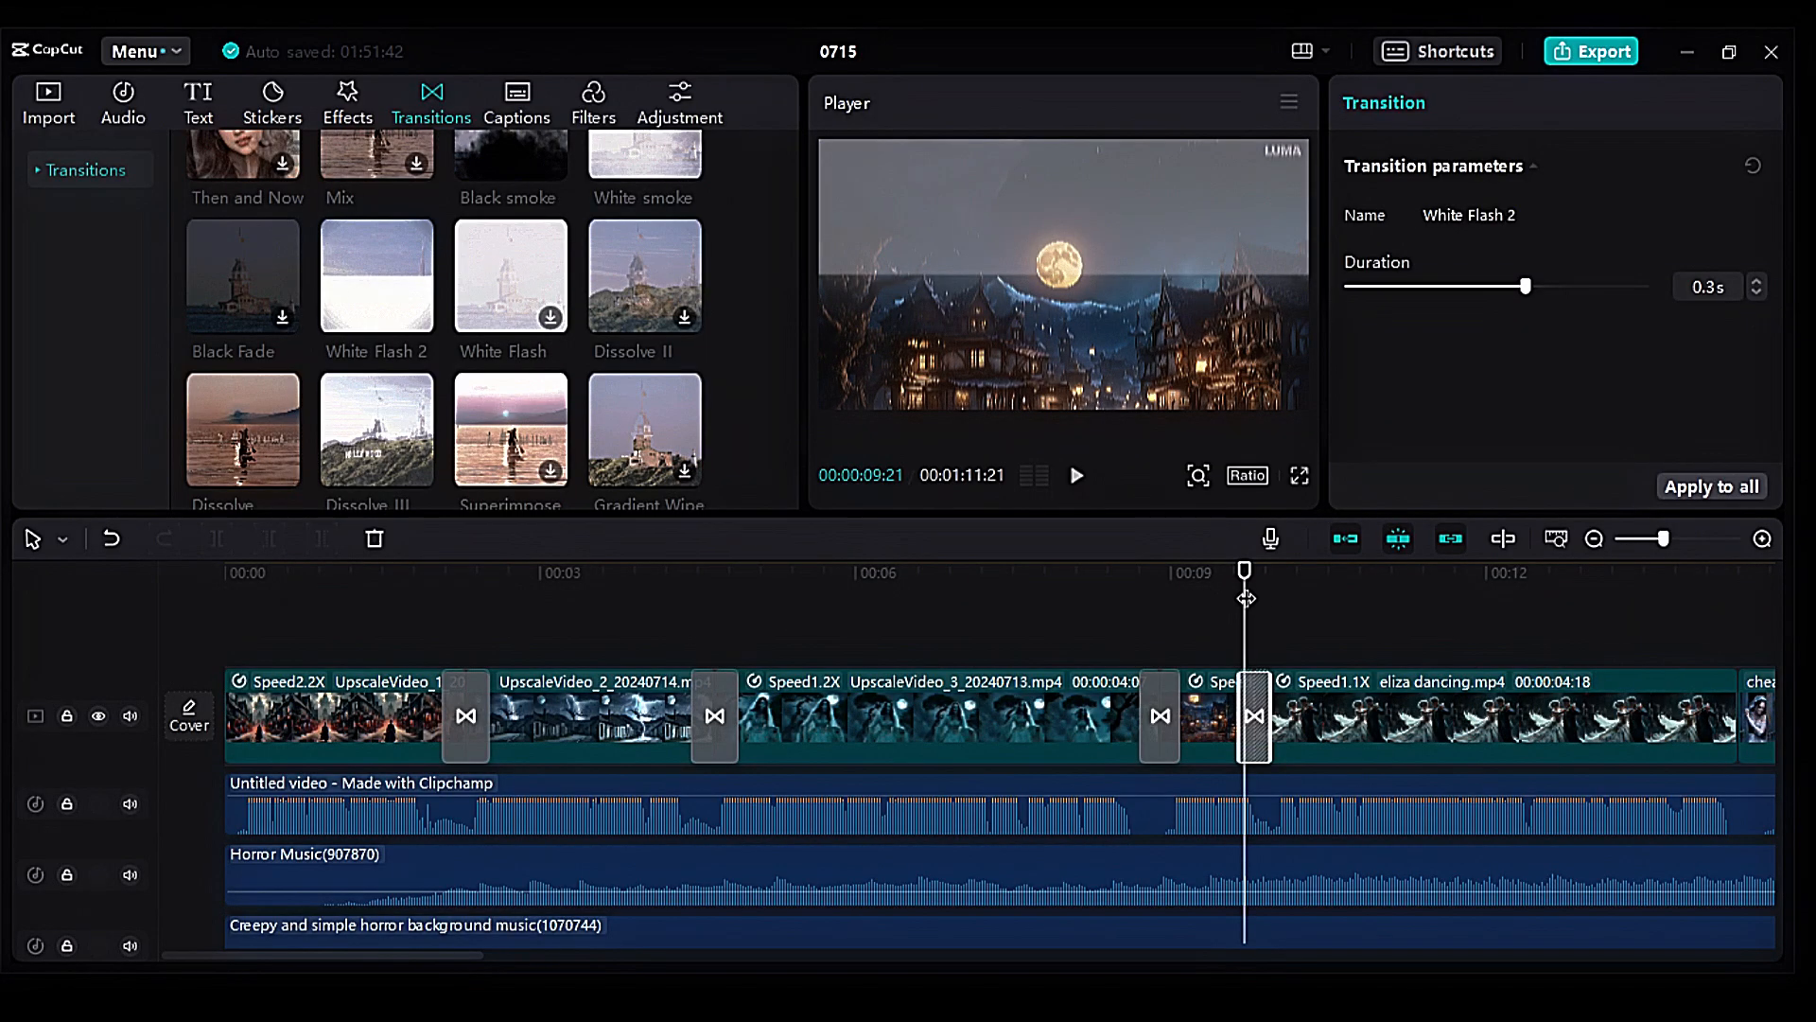
pyautogui.click(1077, 475)
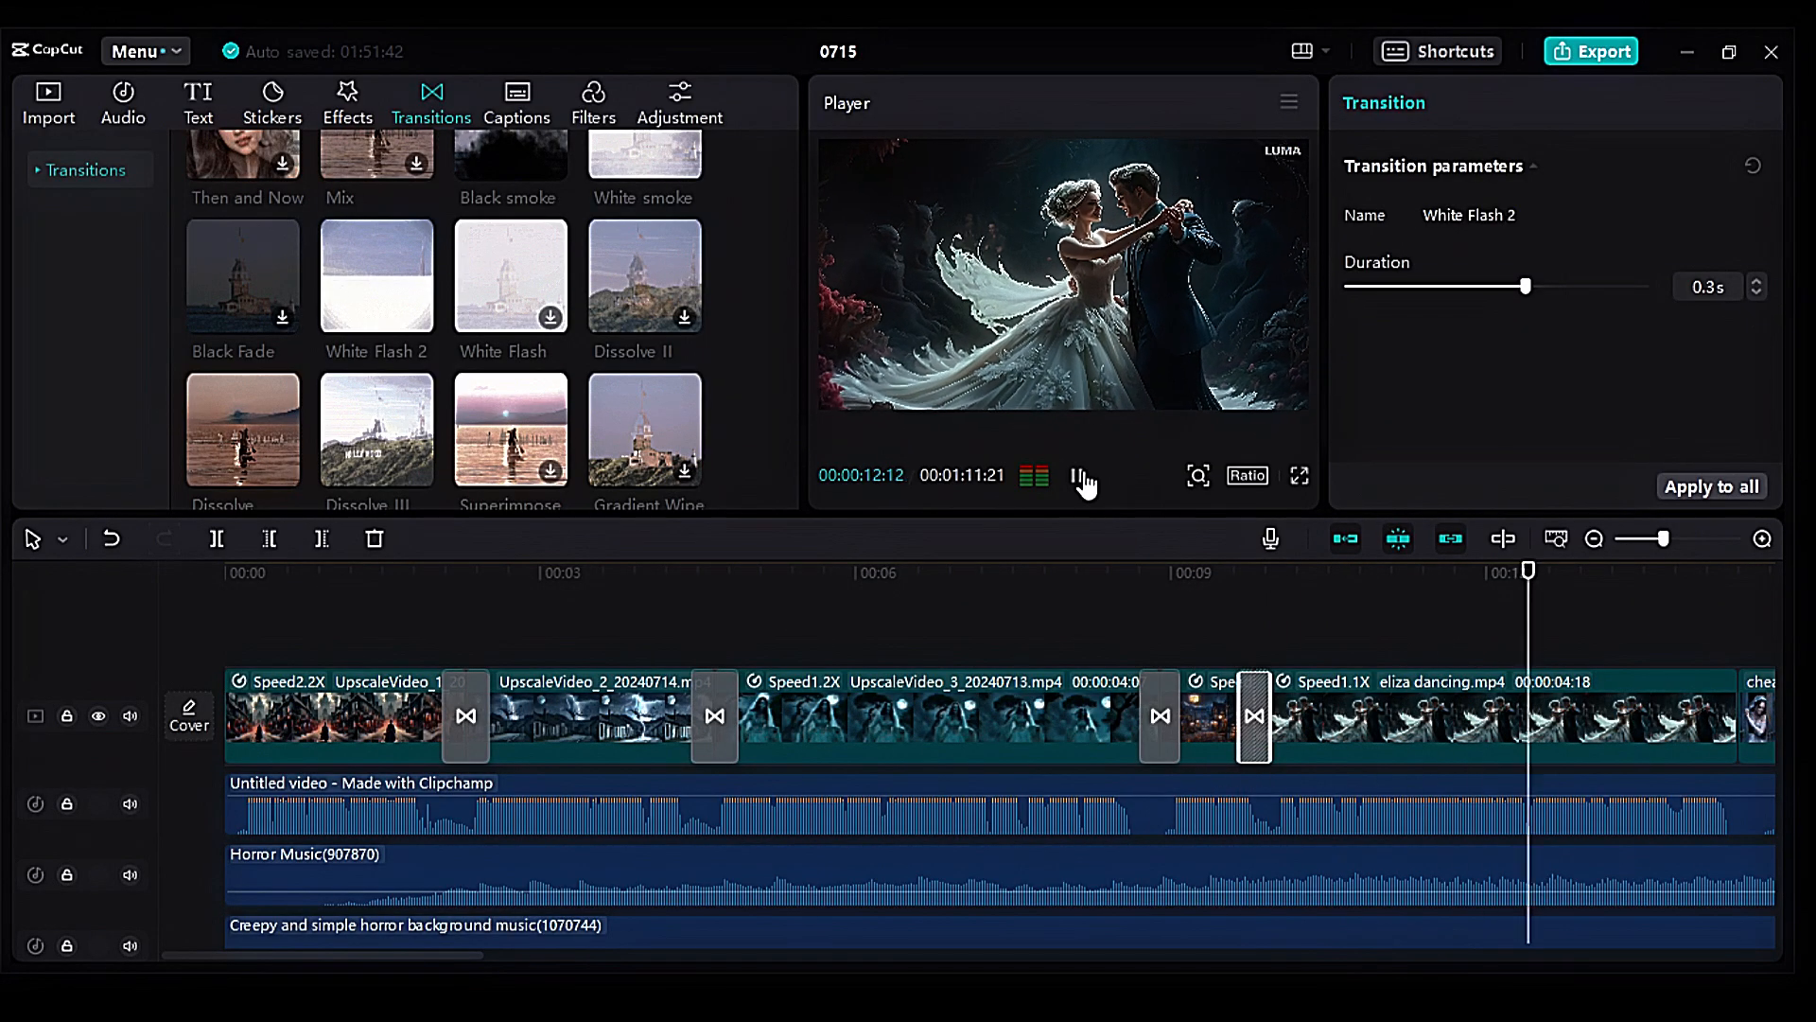
pyautogui.click(1078, 476)
# Step: Add a Dissolve II transition between the dancing couple clip and the cheating prince clip, and preview it
pyautogui.moveTo(674, 310); pyautogui.dragTo(1736, 705)
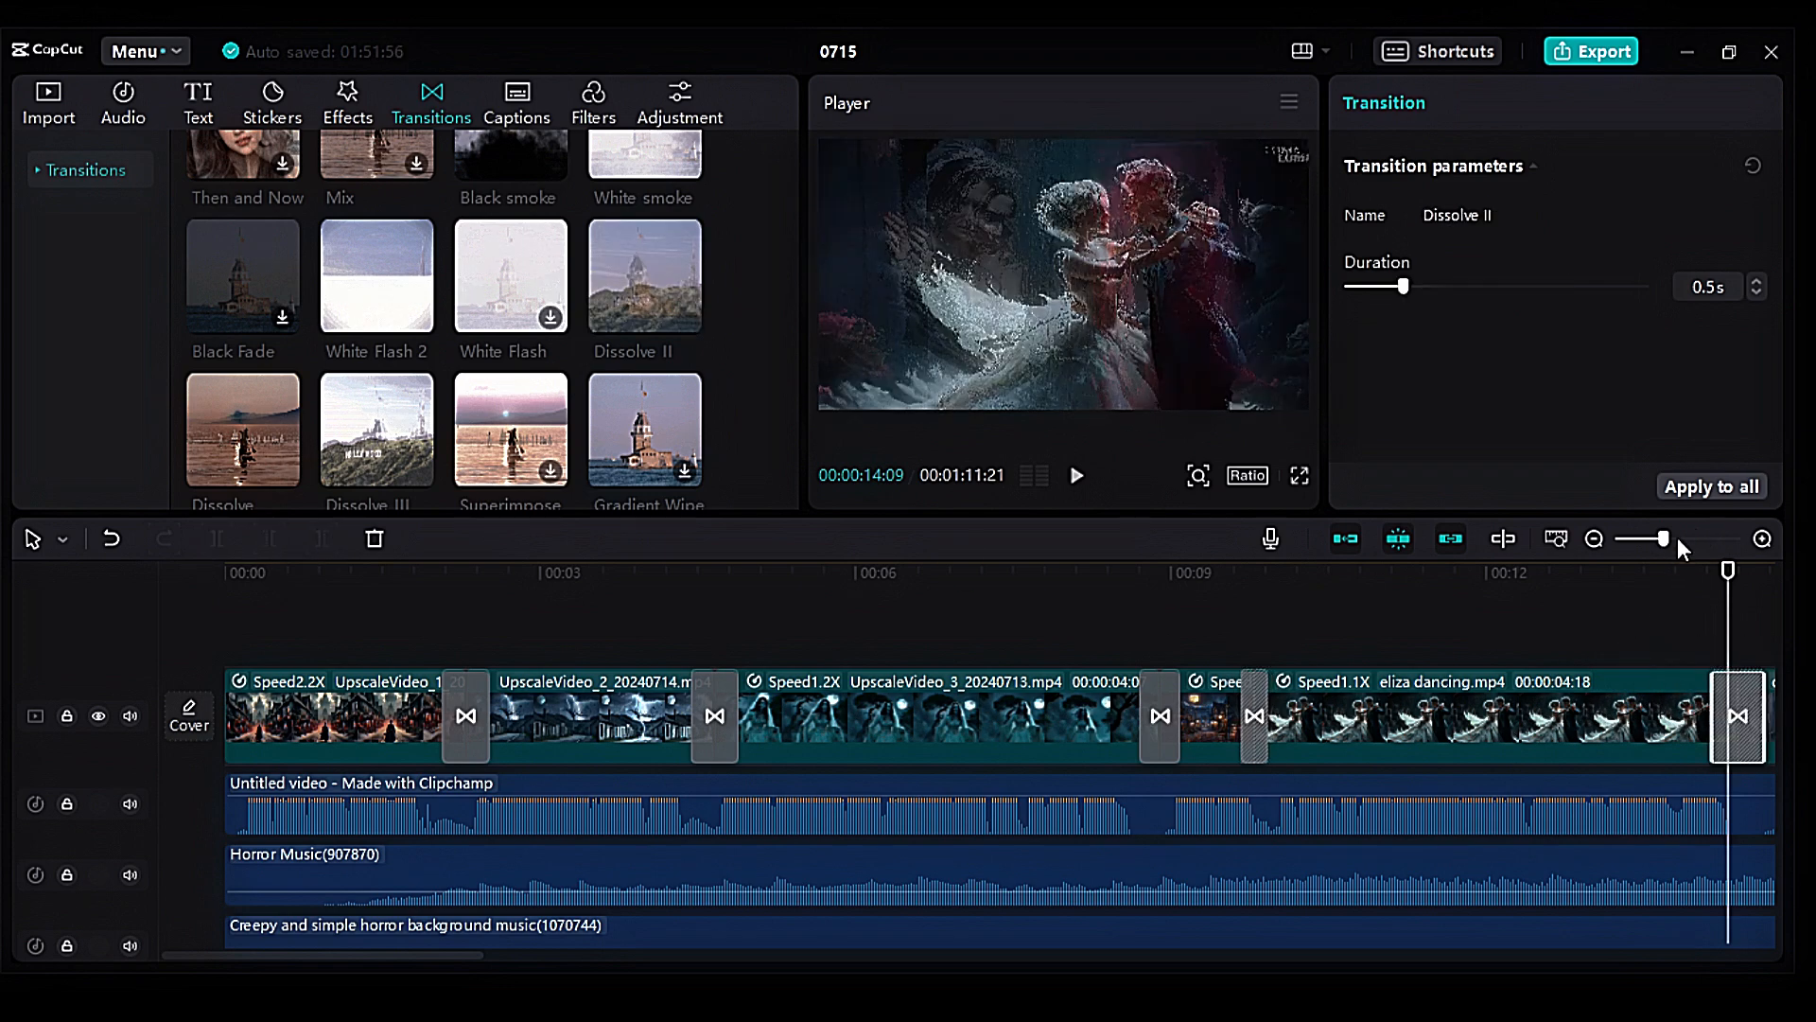
pyautogui.moveTo(1728, 583); pyautogui.dragTo(716, 587)
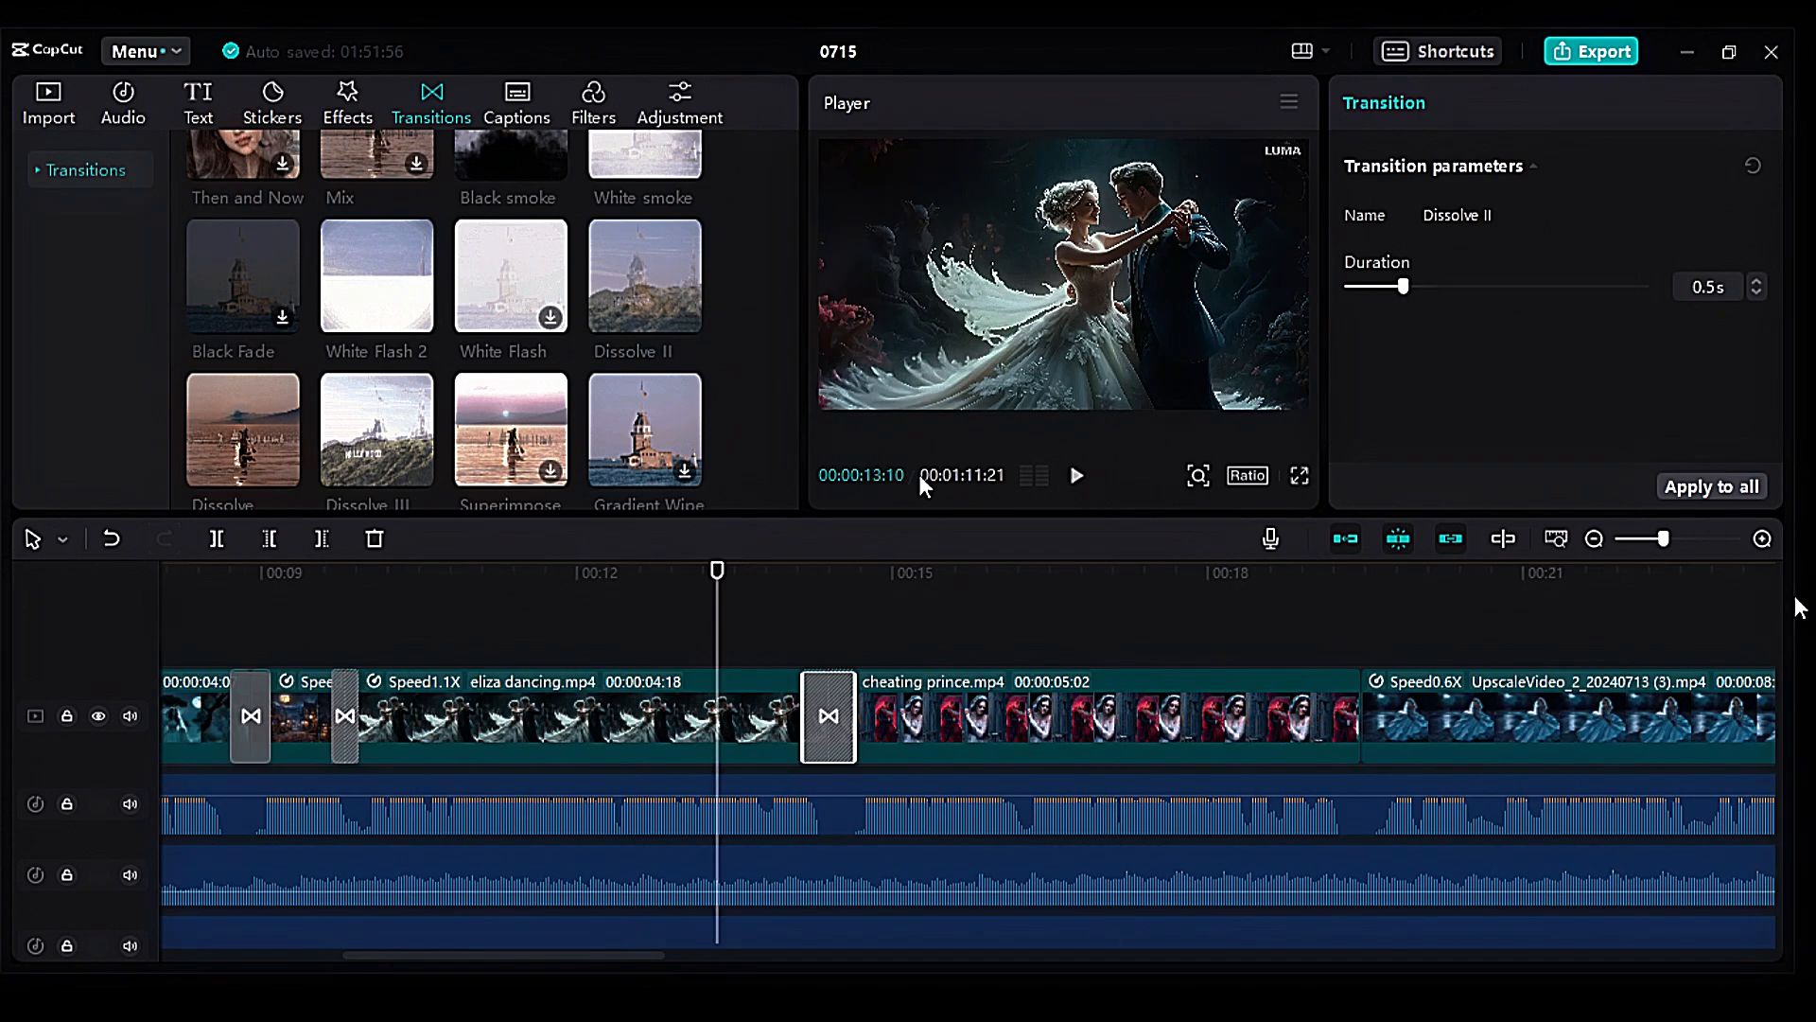
pyautogui.click(1077, 478)
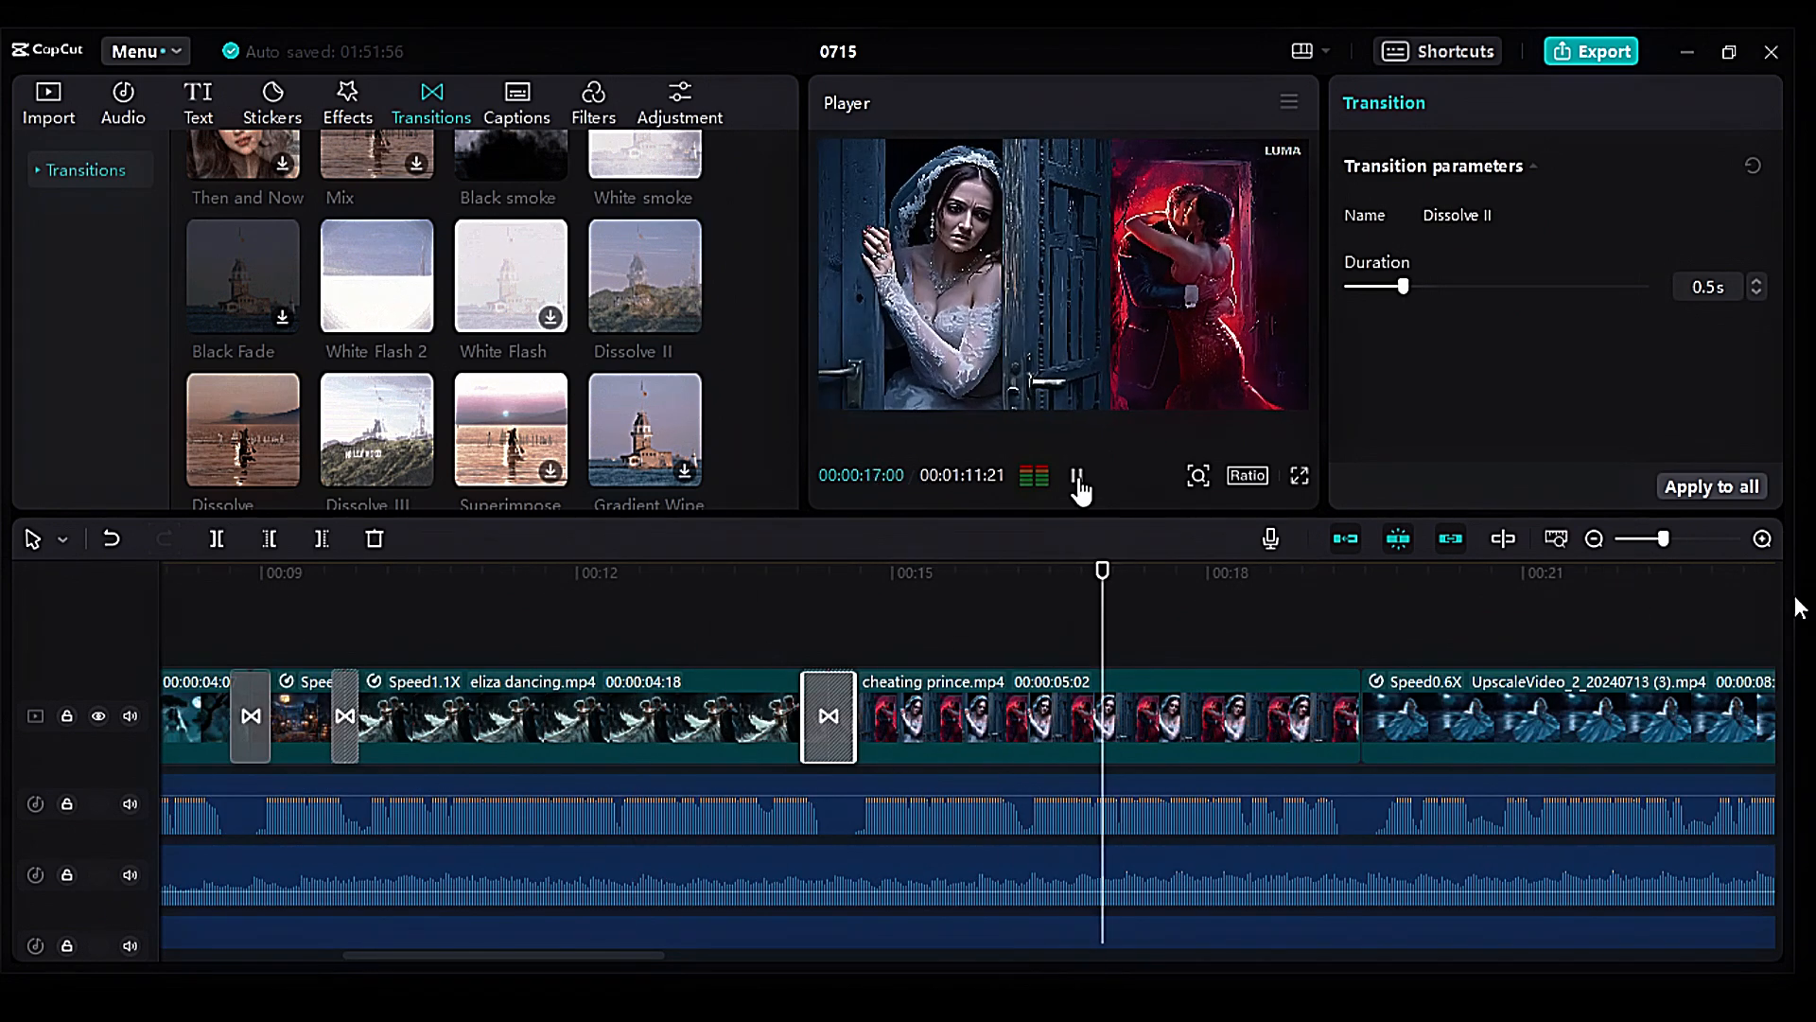
pyautogui.click(1078, 476)
# Step: Add a Black smoke transition between the cheating prince clip and the sorrowful seated bride clip, and play on to that clip's end
pyautogui.scroll(3, 252, 313)
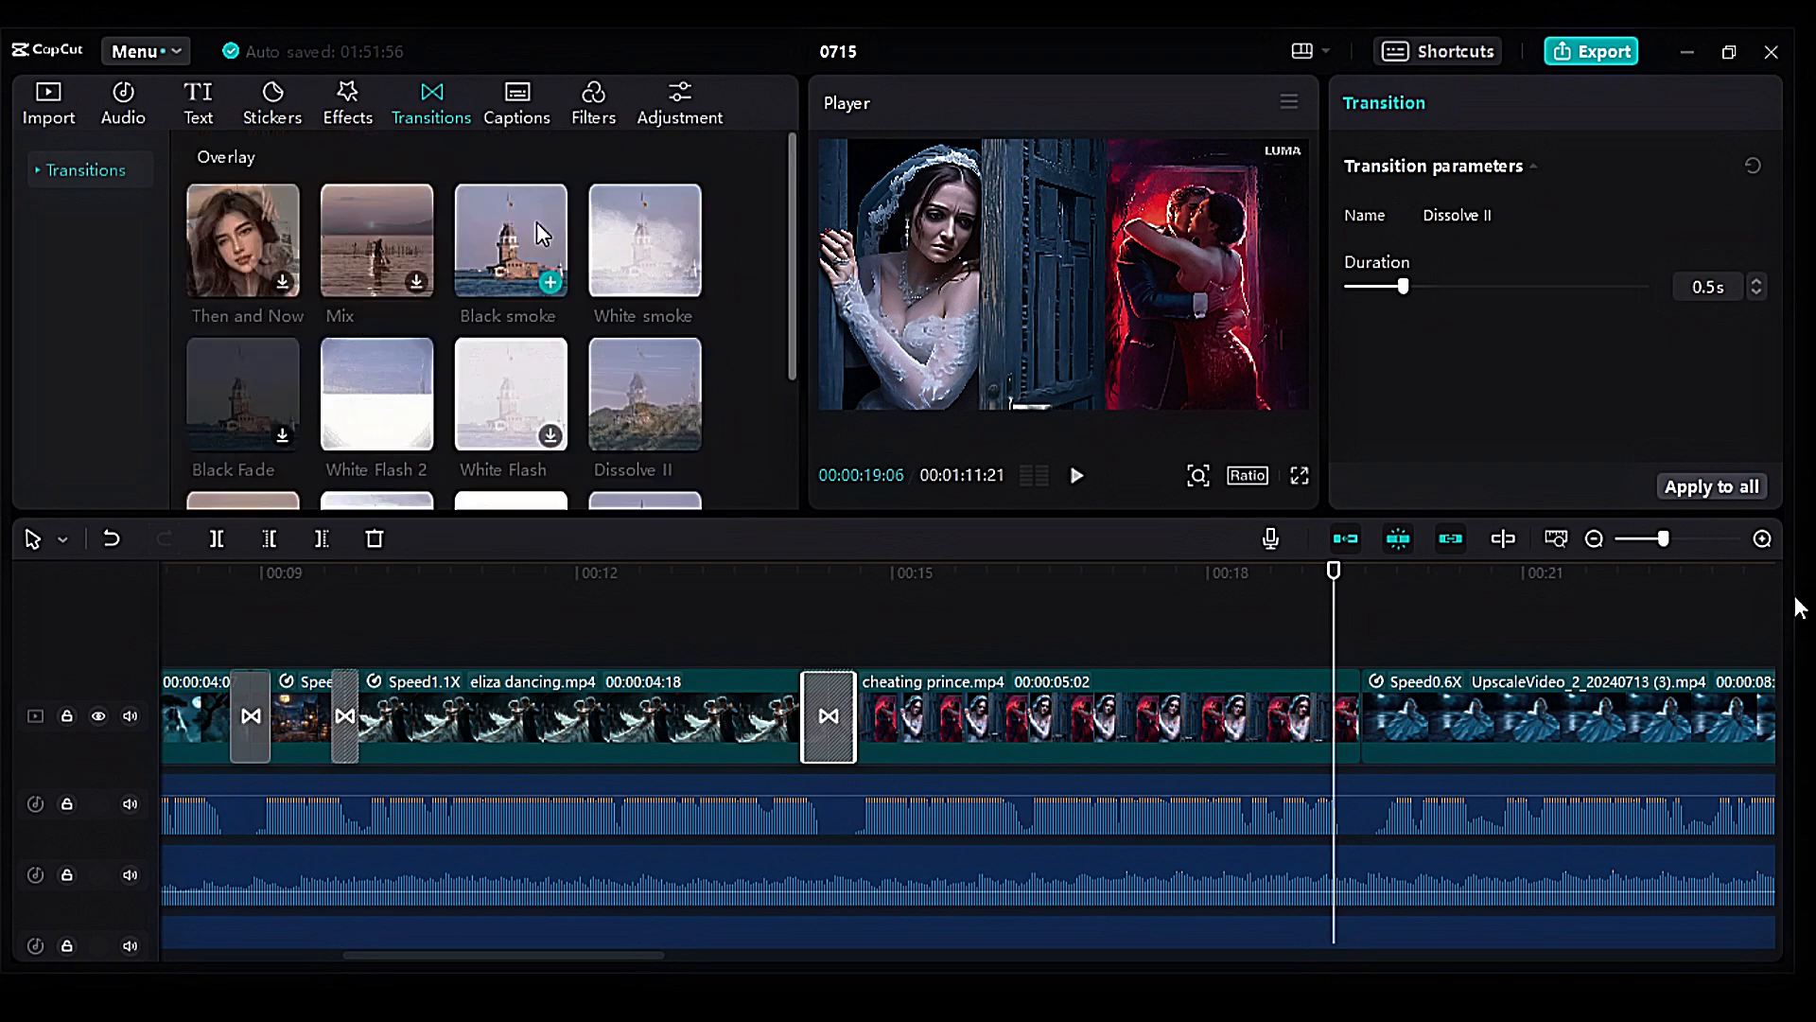
pyautogui.moveTo(511, 241); pyautogui.dragTo(641, 649)
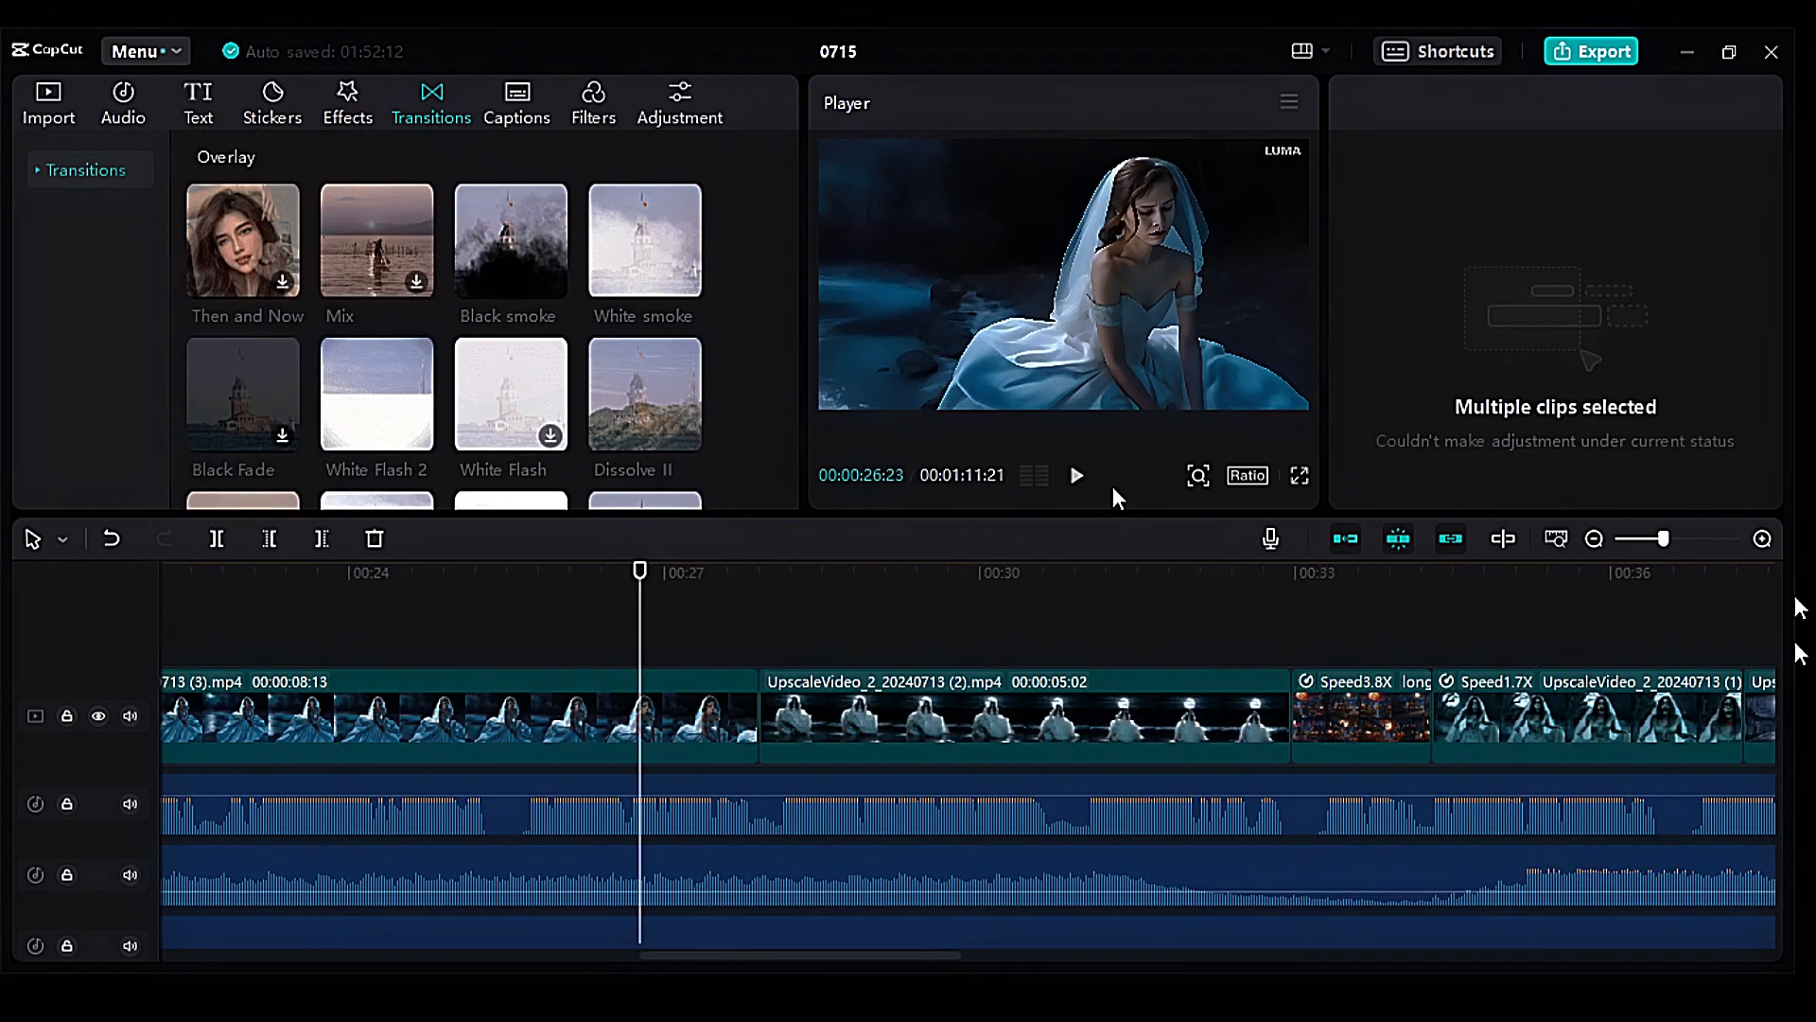
pyautogui.click(1077, 479)
pyautogui.click(1078, 479)
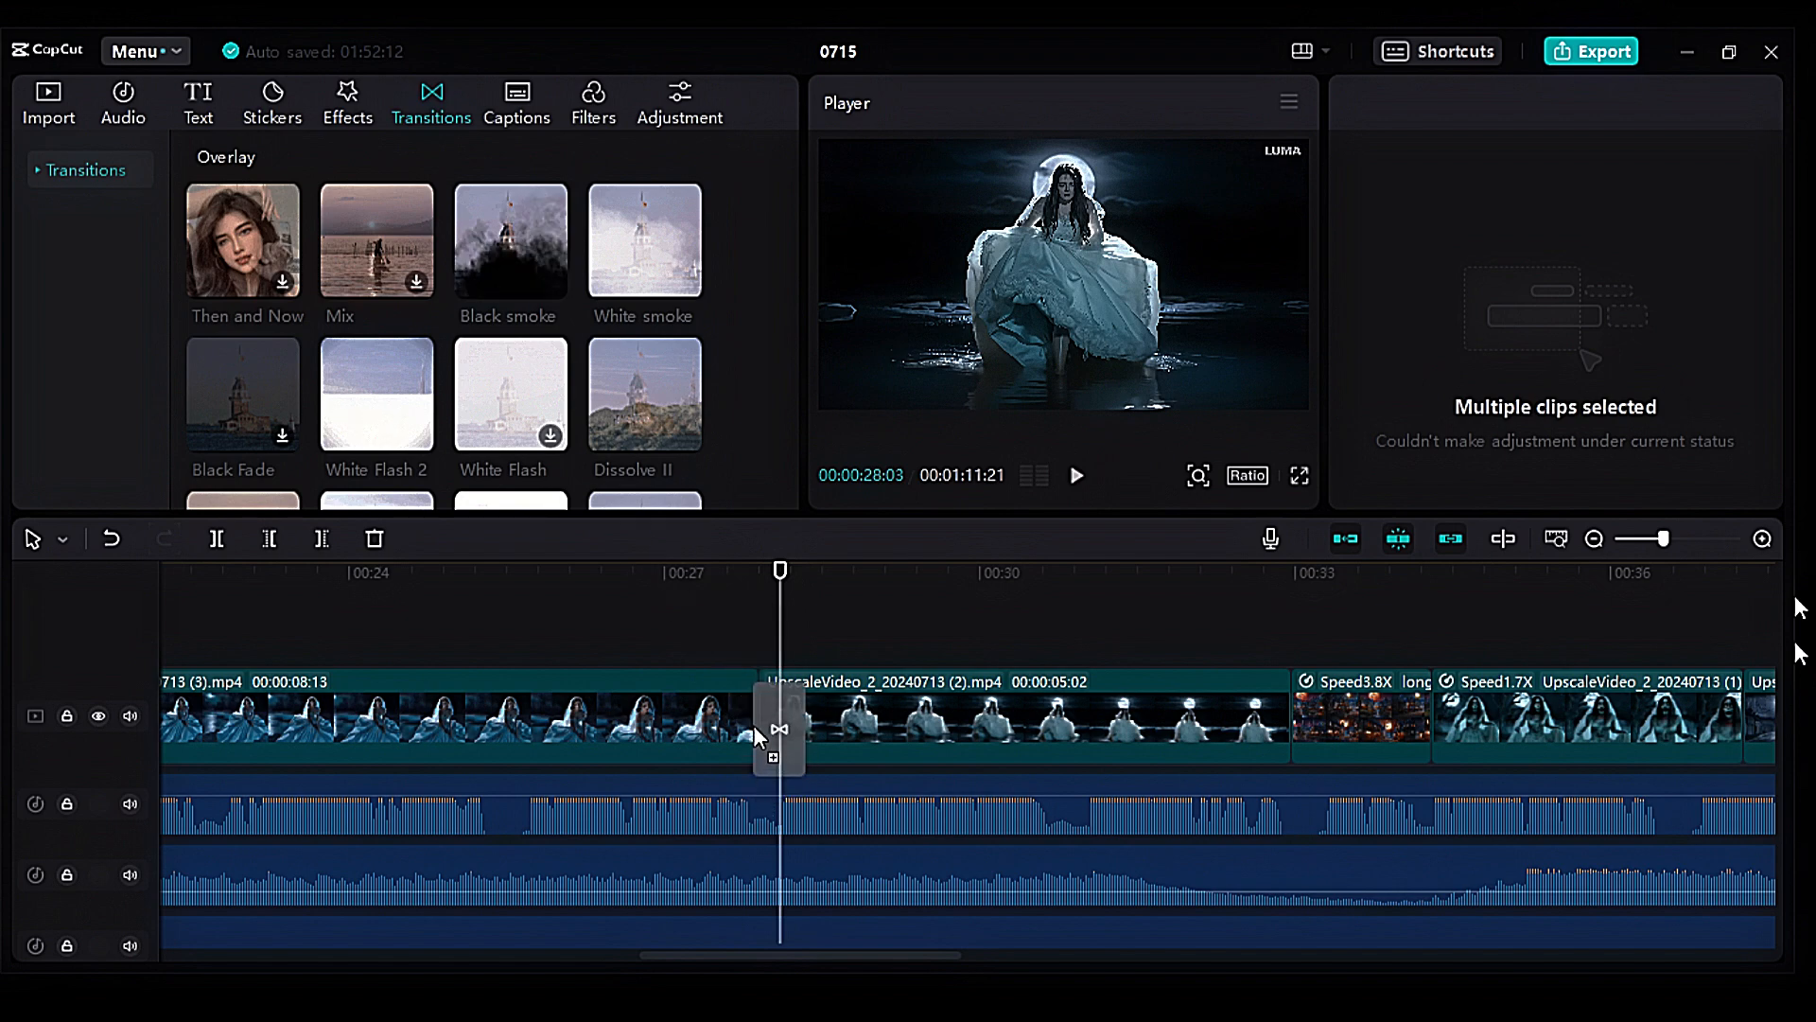
# Step: Add a Black smoke transition between the sorrowful seated bride clip and the moonlit lake bride clip, and preview it
pyautogui.moveTo(754, 735); pyautogui.dragTo(757, 729)
pyautogui.click(1077, 475)
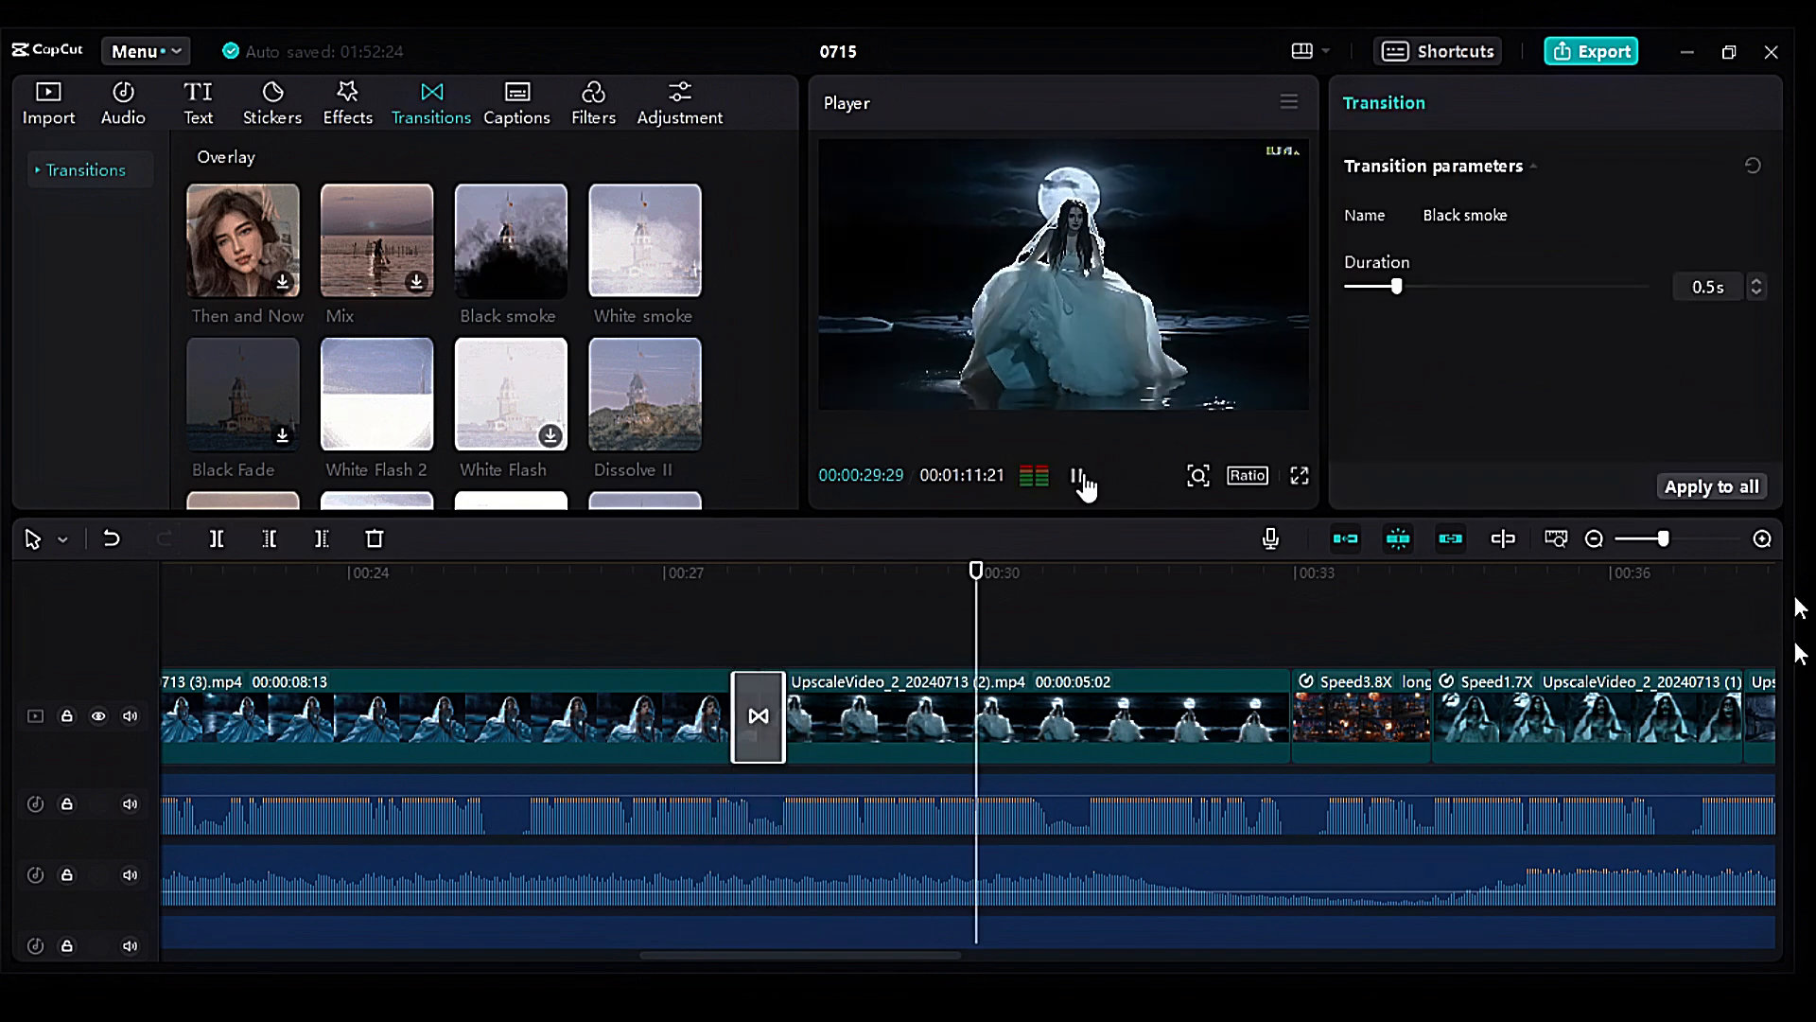
pyautogui.click(1077, 475)
# Step: Add a Black Fade transition between the moonlit lake bride clip and the short village clip, and preview it
pyautogui.scroll(-2, 420, 332)
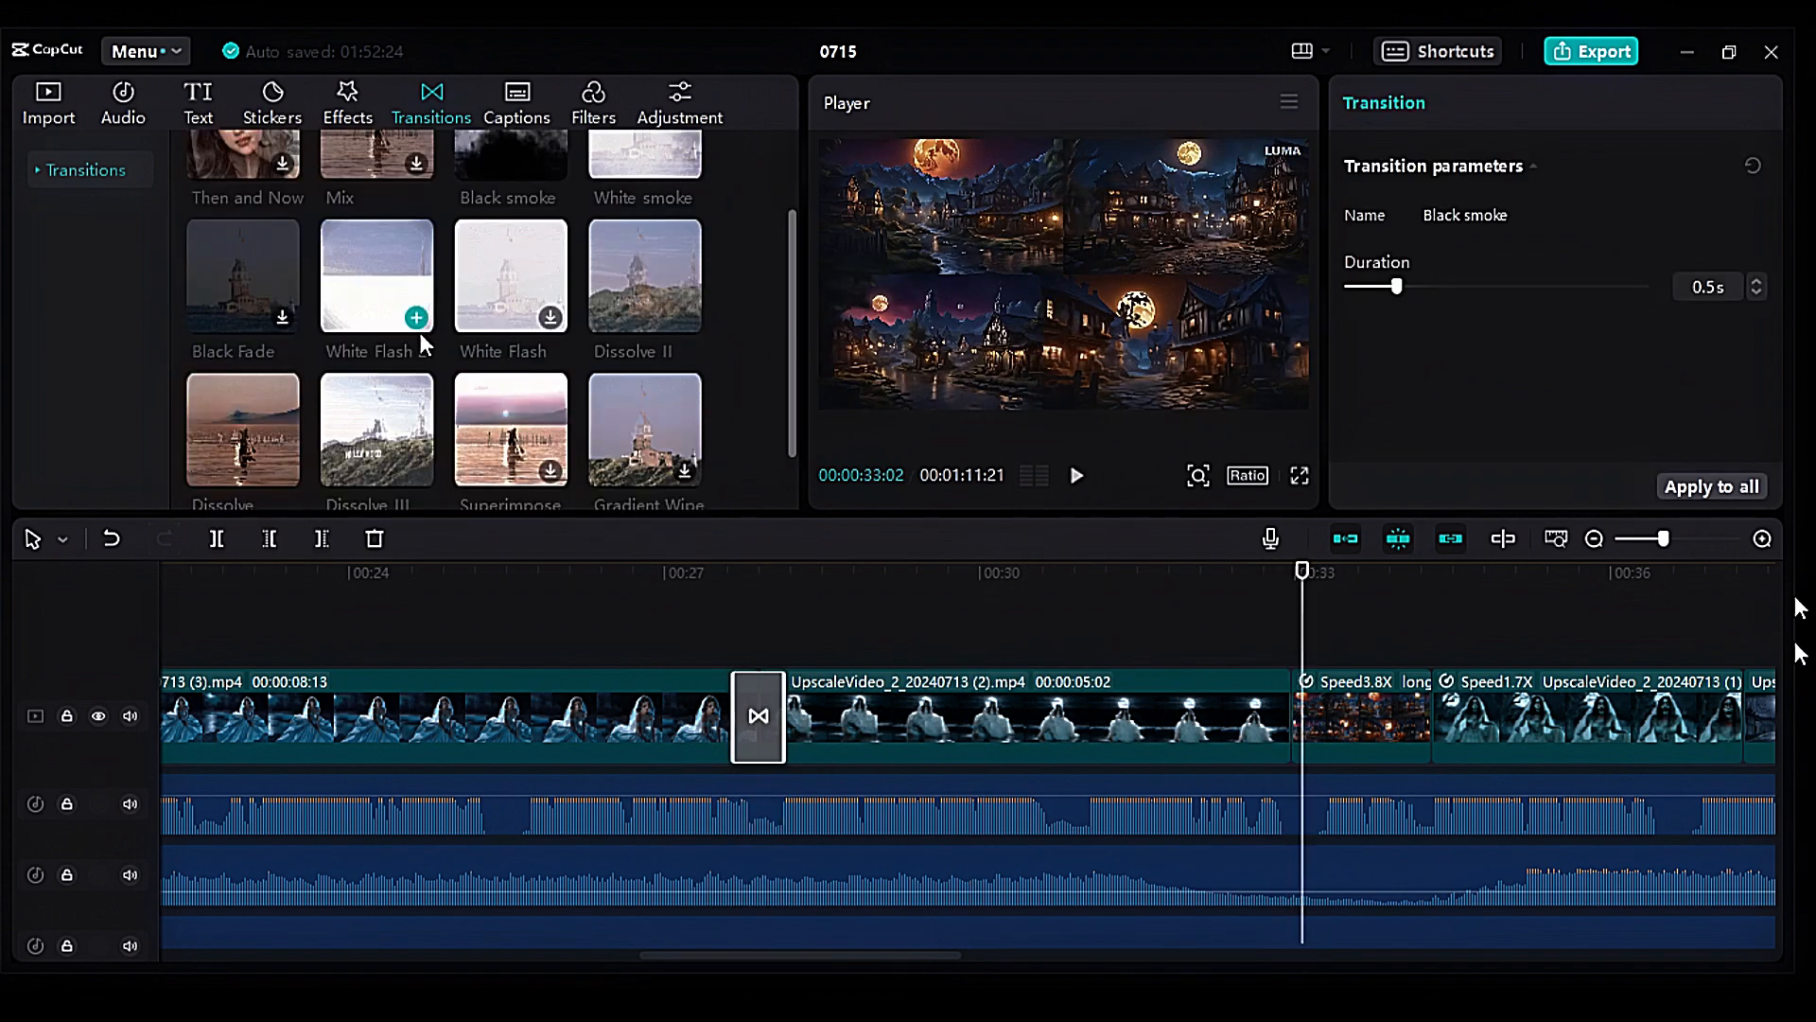
pyautogui.moveTo(249, 272); pyautogui.dragTo(1292, 717)
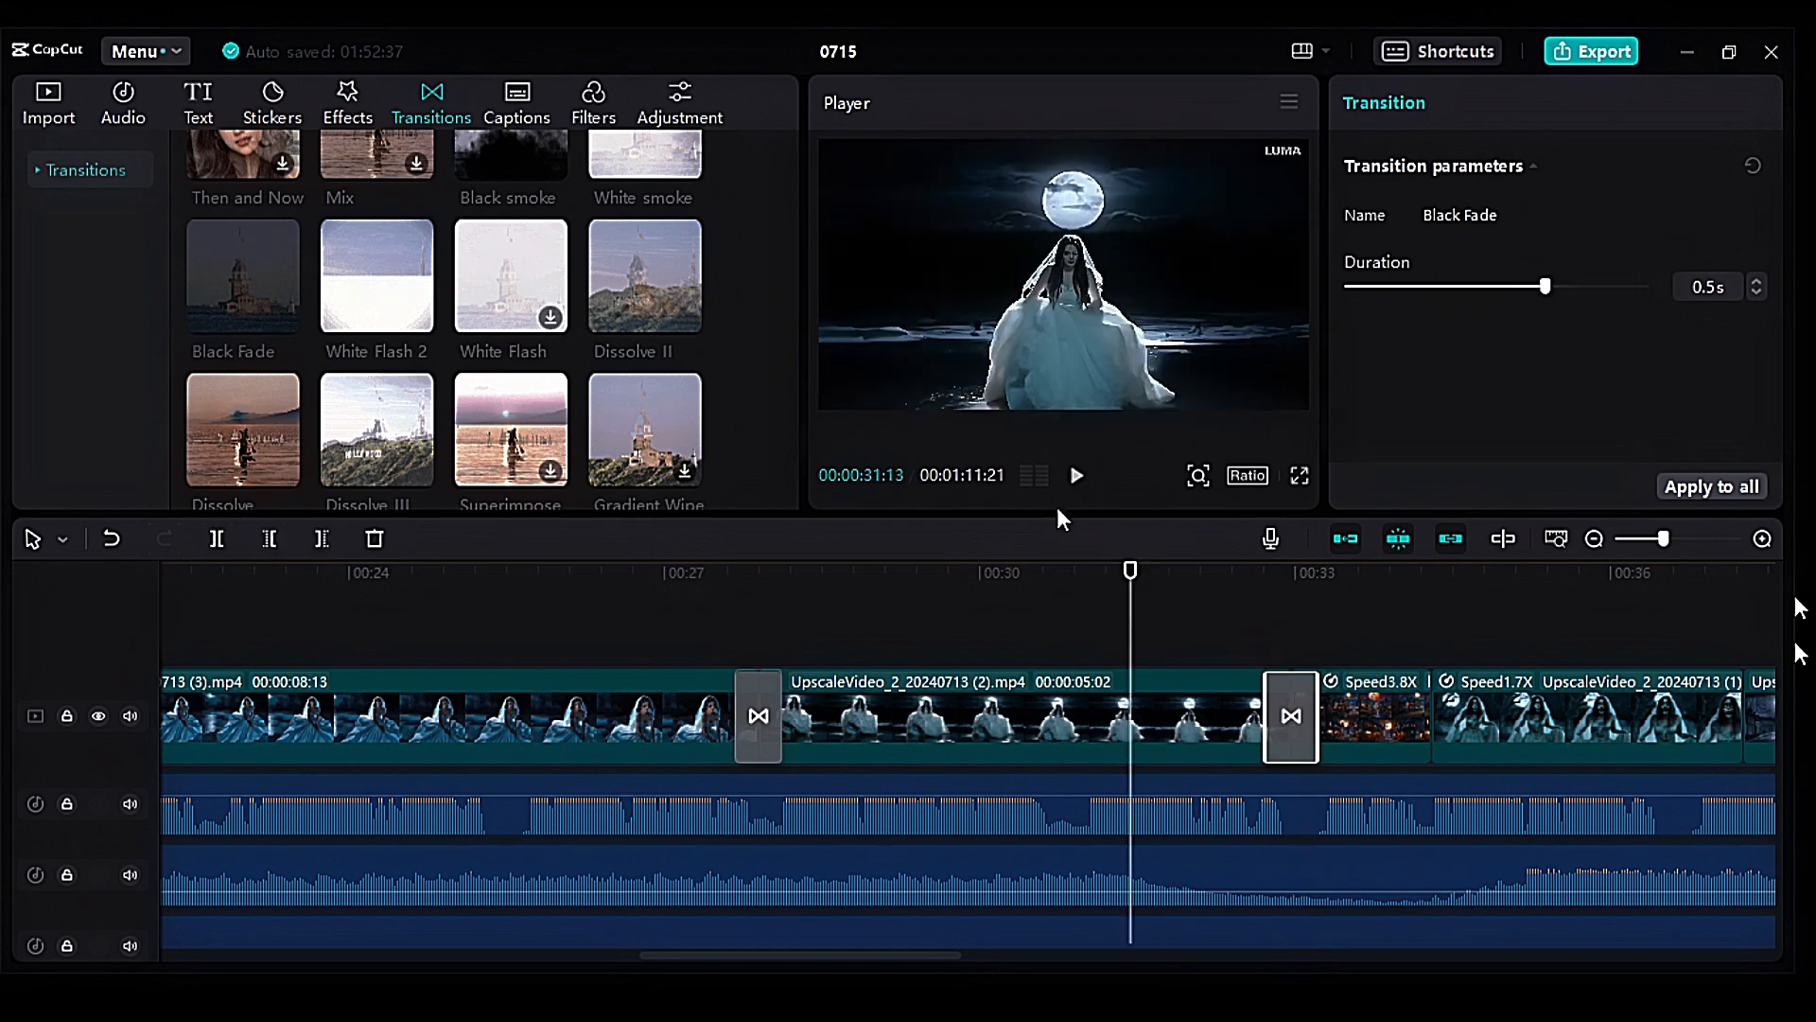
pyautogui.click(1077, 475)
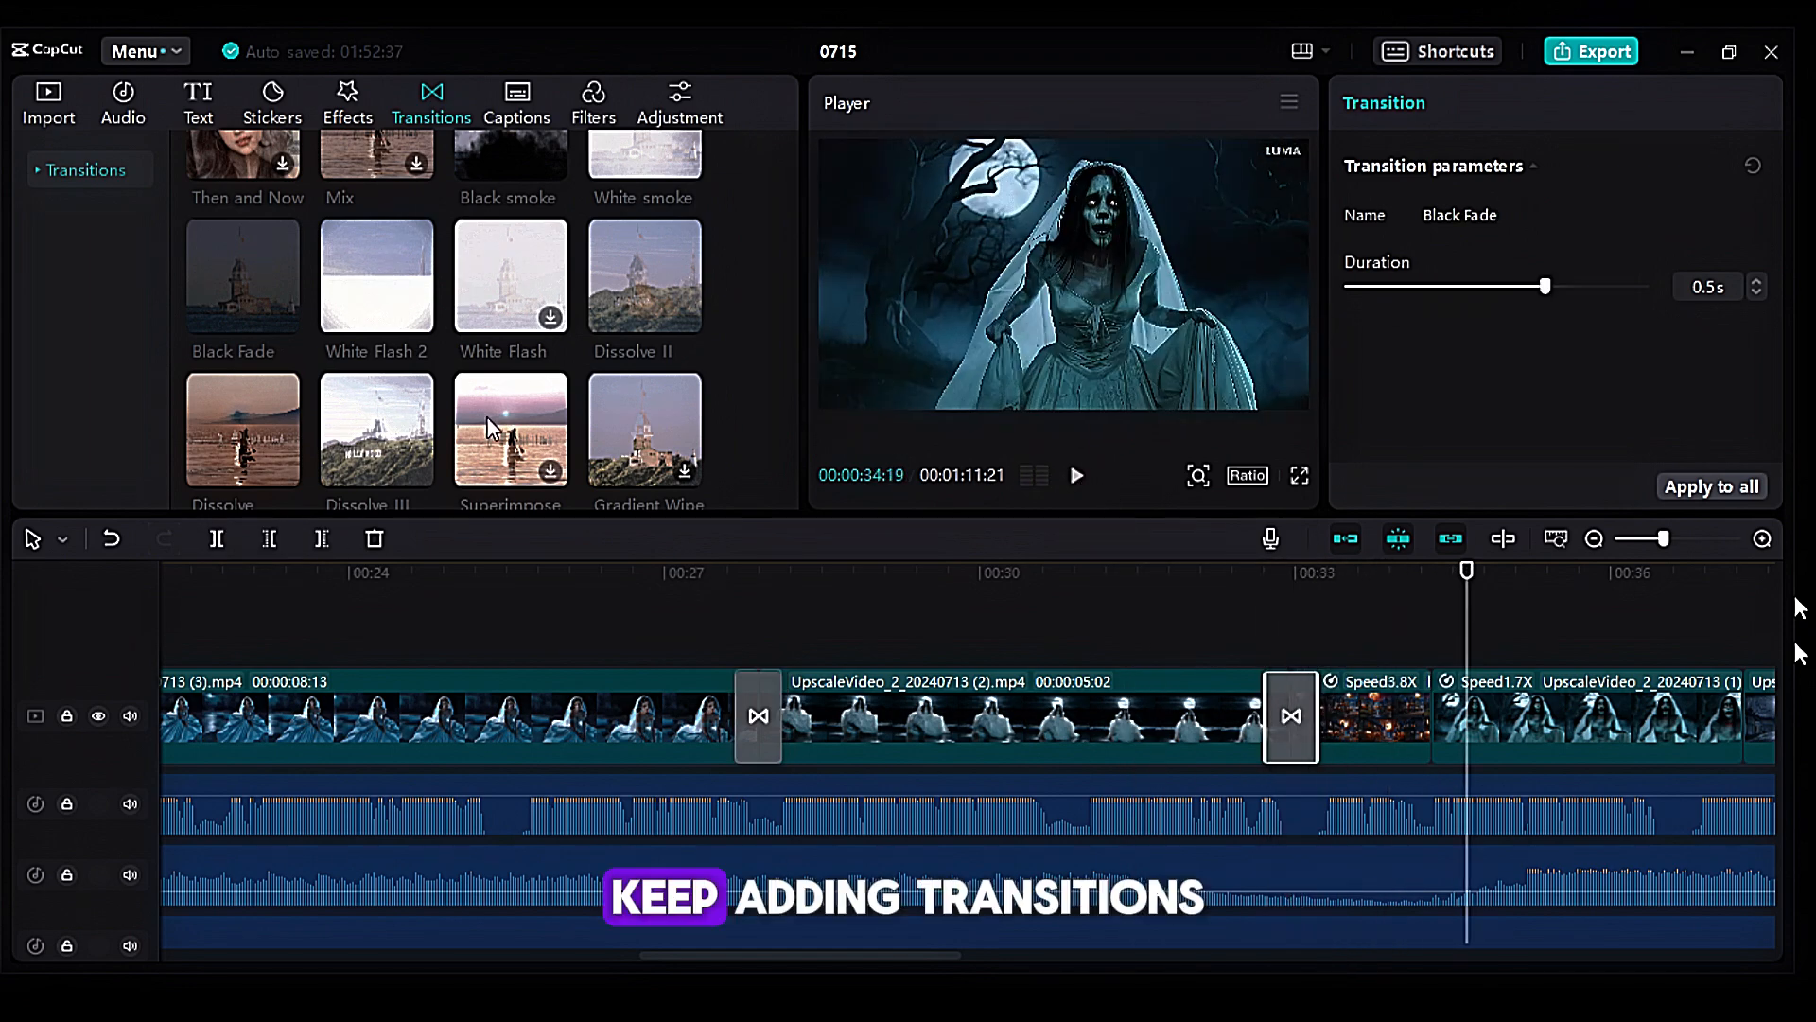
# Step: Add a Black smoke transition between the short village clip and the screaming ghost bride clip, and preview it
pyautogui.scroll(2, 515, 247)
pyautogui.moveTo(515, 247); pyautogui.dragTo(1433, 716)
pyautogui.click(1077, 475)
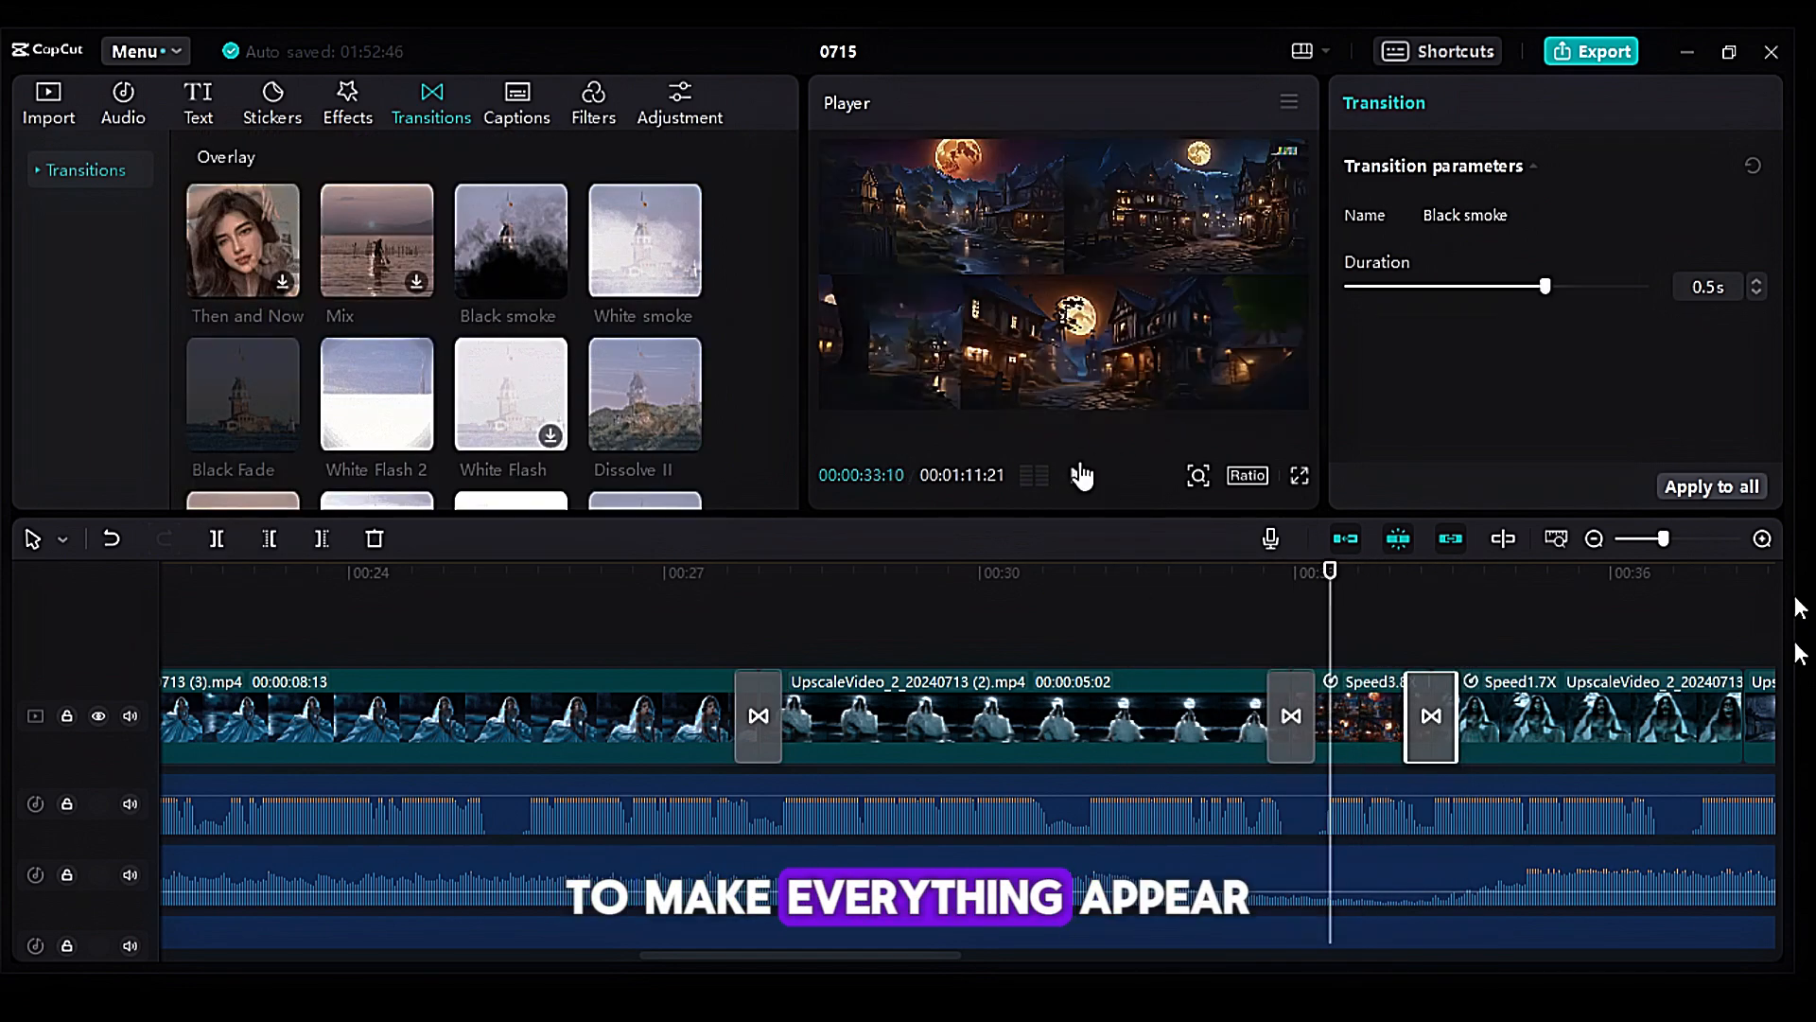
pyautogui.click(1082, 475)
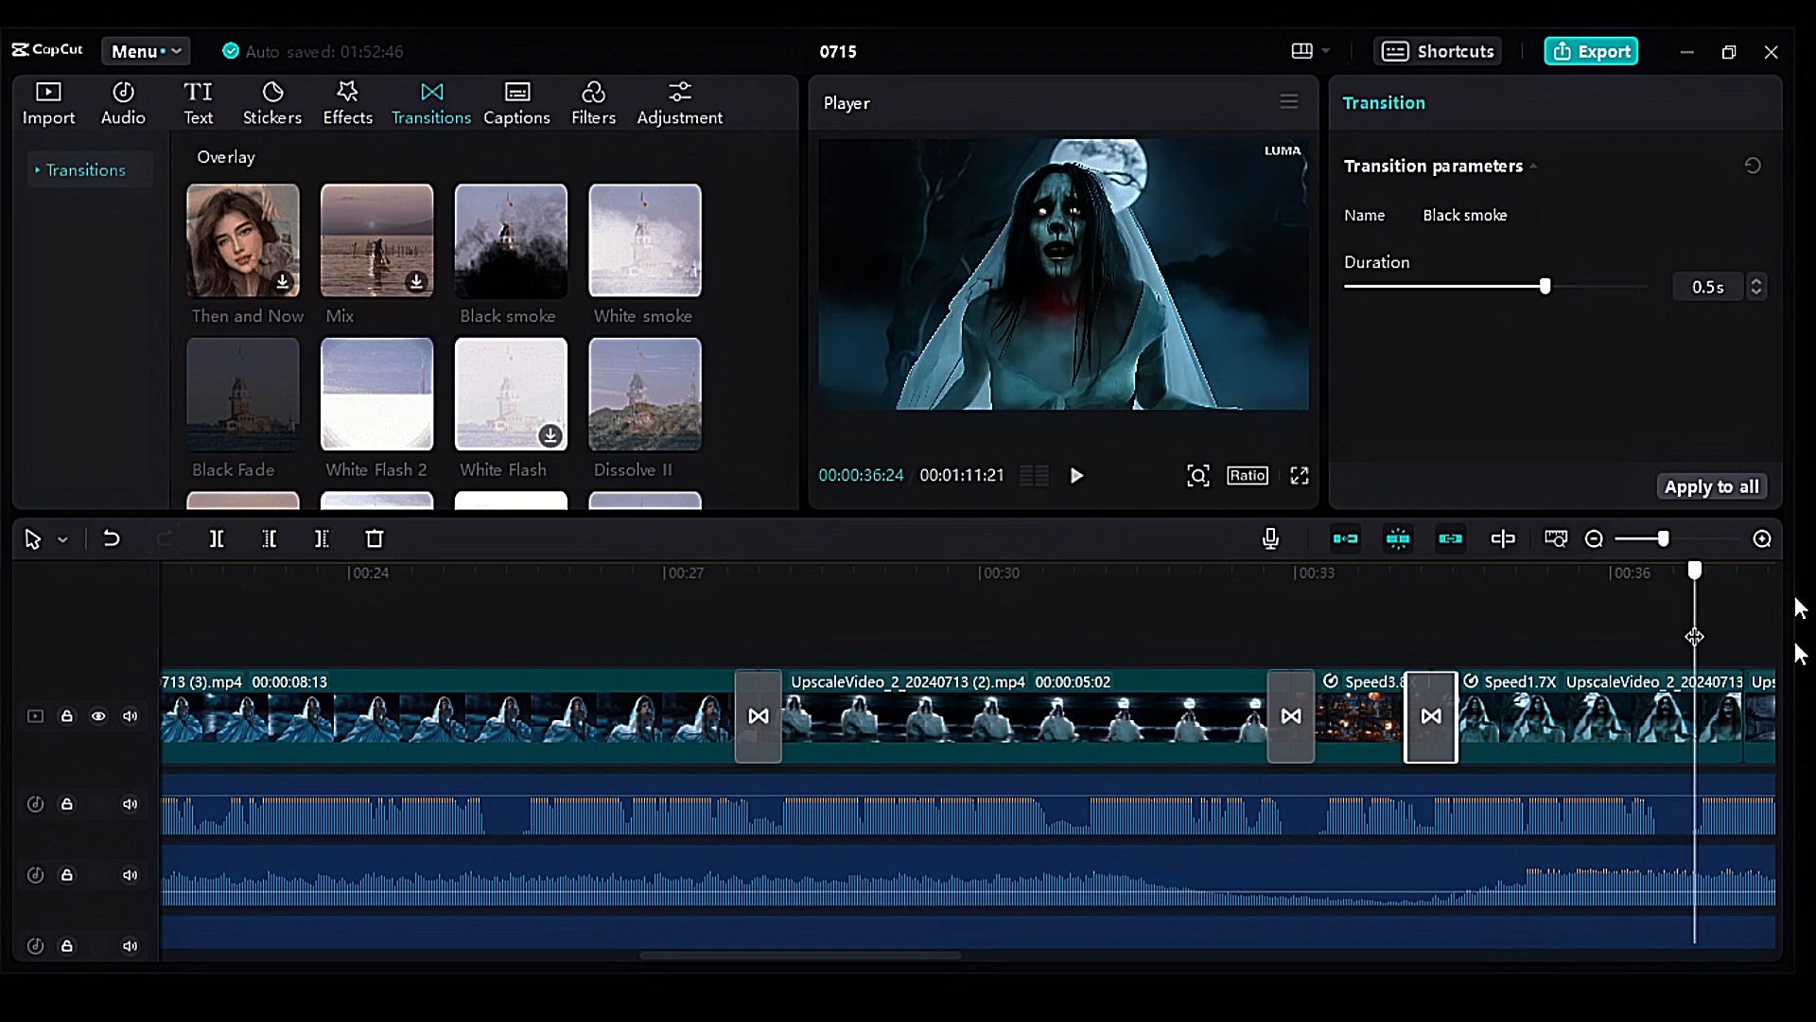
# Step: Add a Black smoke transition between the 1.7X ghost bride clip and the dark empty street clip
pyautogui.hscroll(5, 1041, 629)
pyautogui.click(875, 626)
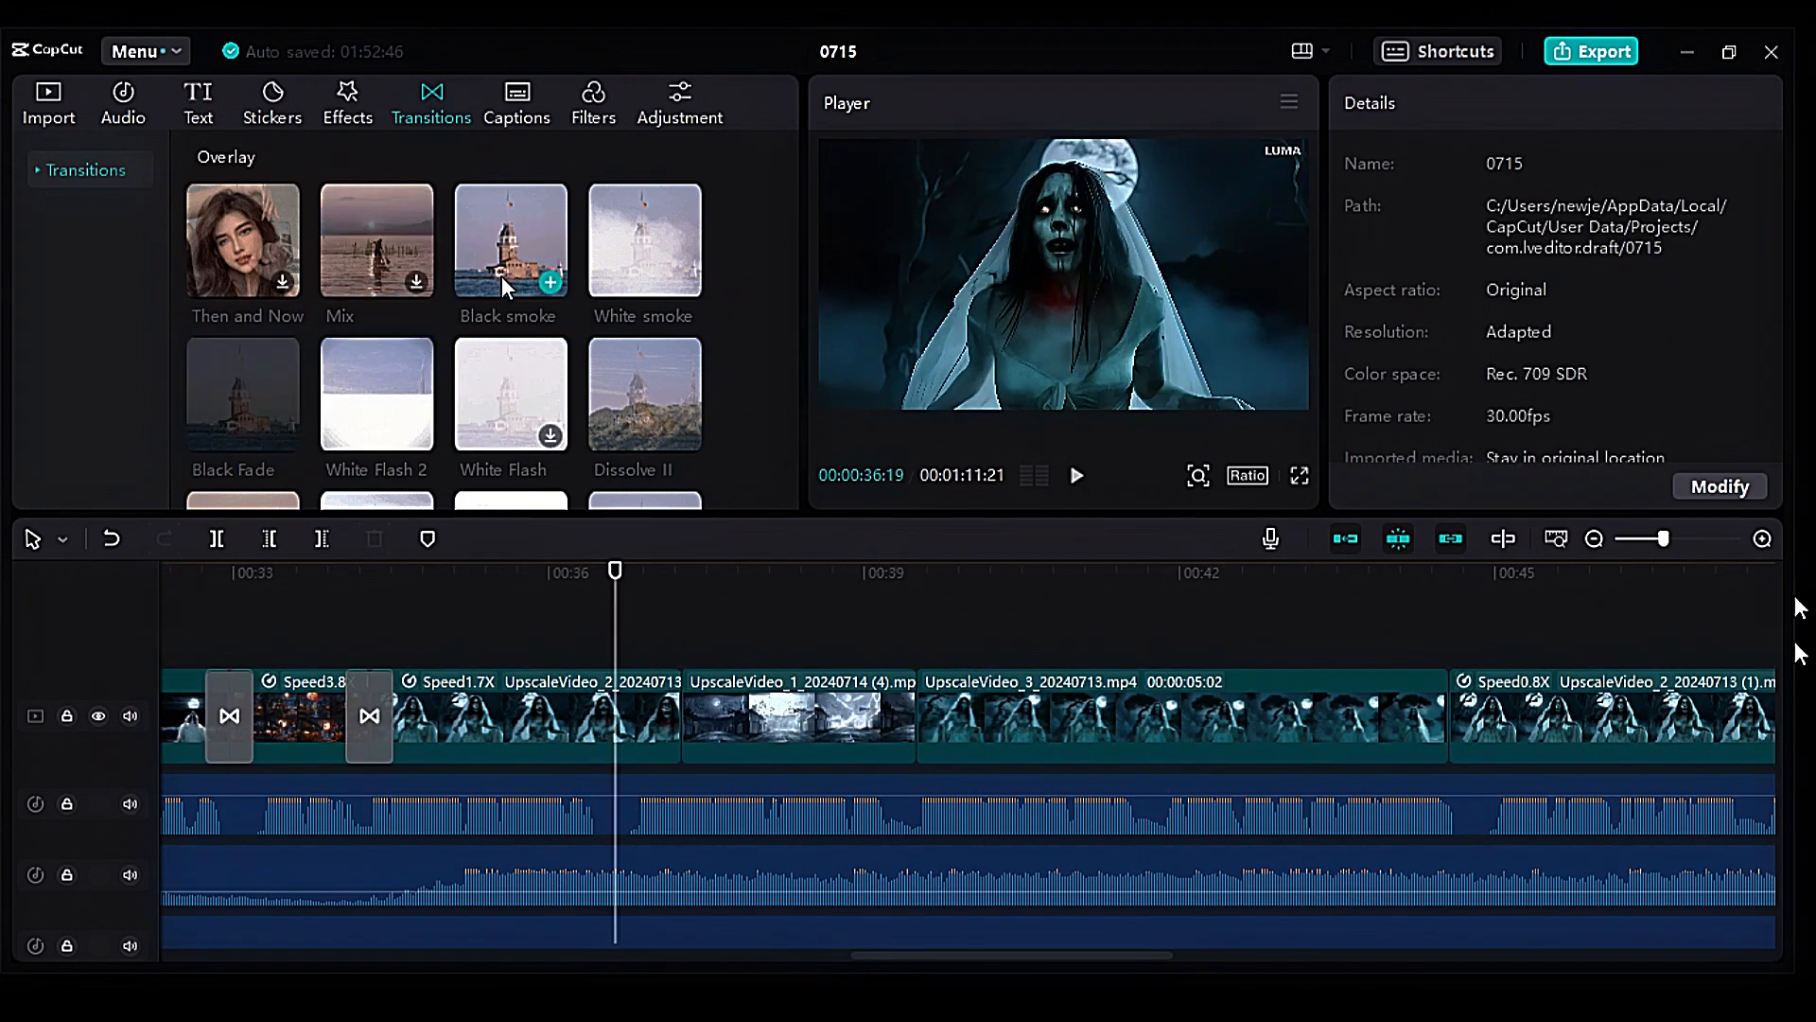
pyautogui.moveTo(501, 275); pyautogui.dragTo(683, 687)
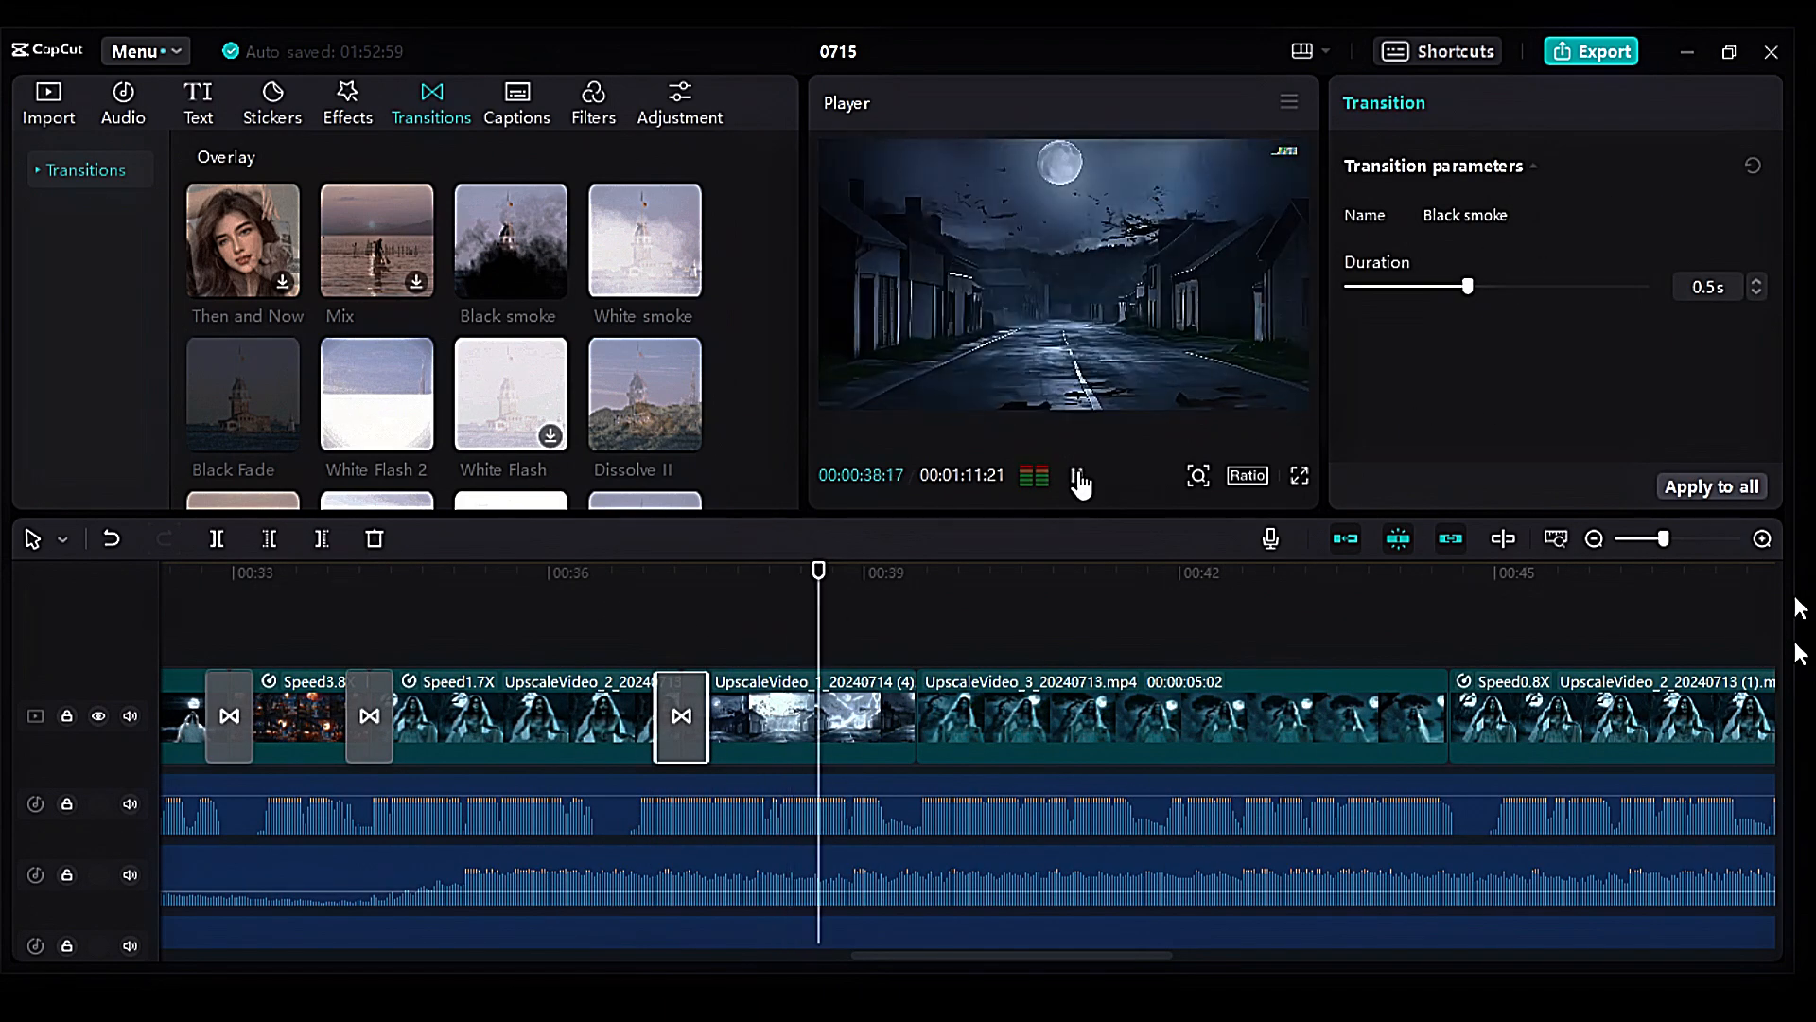
# Step: Add a White smoke transition between the dark street clip and the ghostly bride clip, and preview it from slightly before the playhead
pyautogui.moveTo(620, 261); pyautogui.dragTo(917, 710)
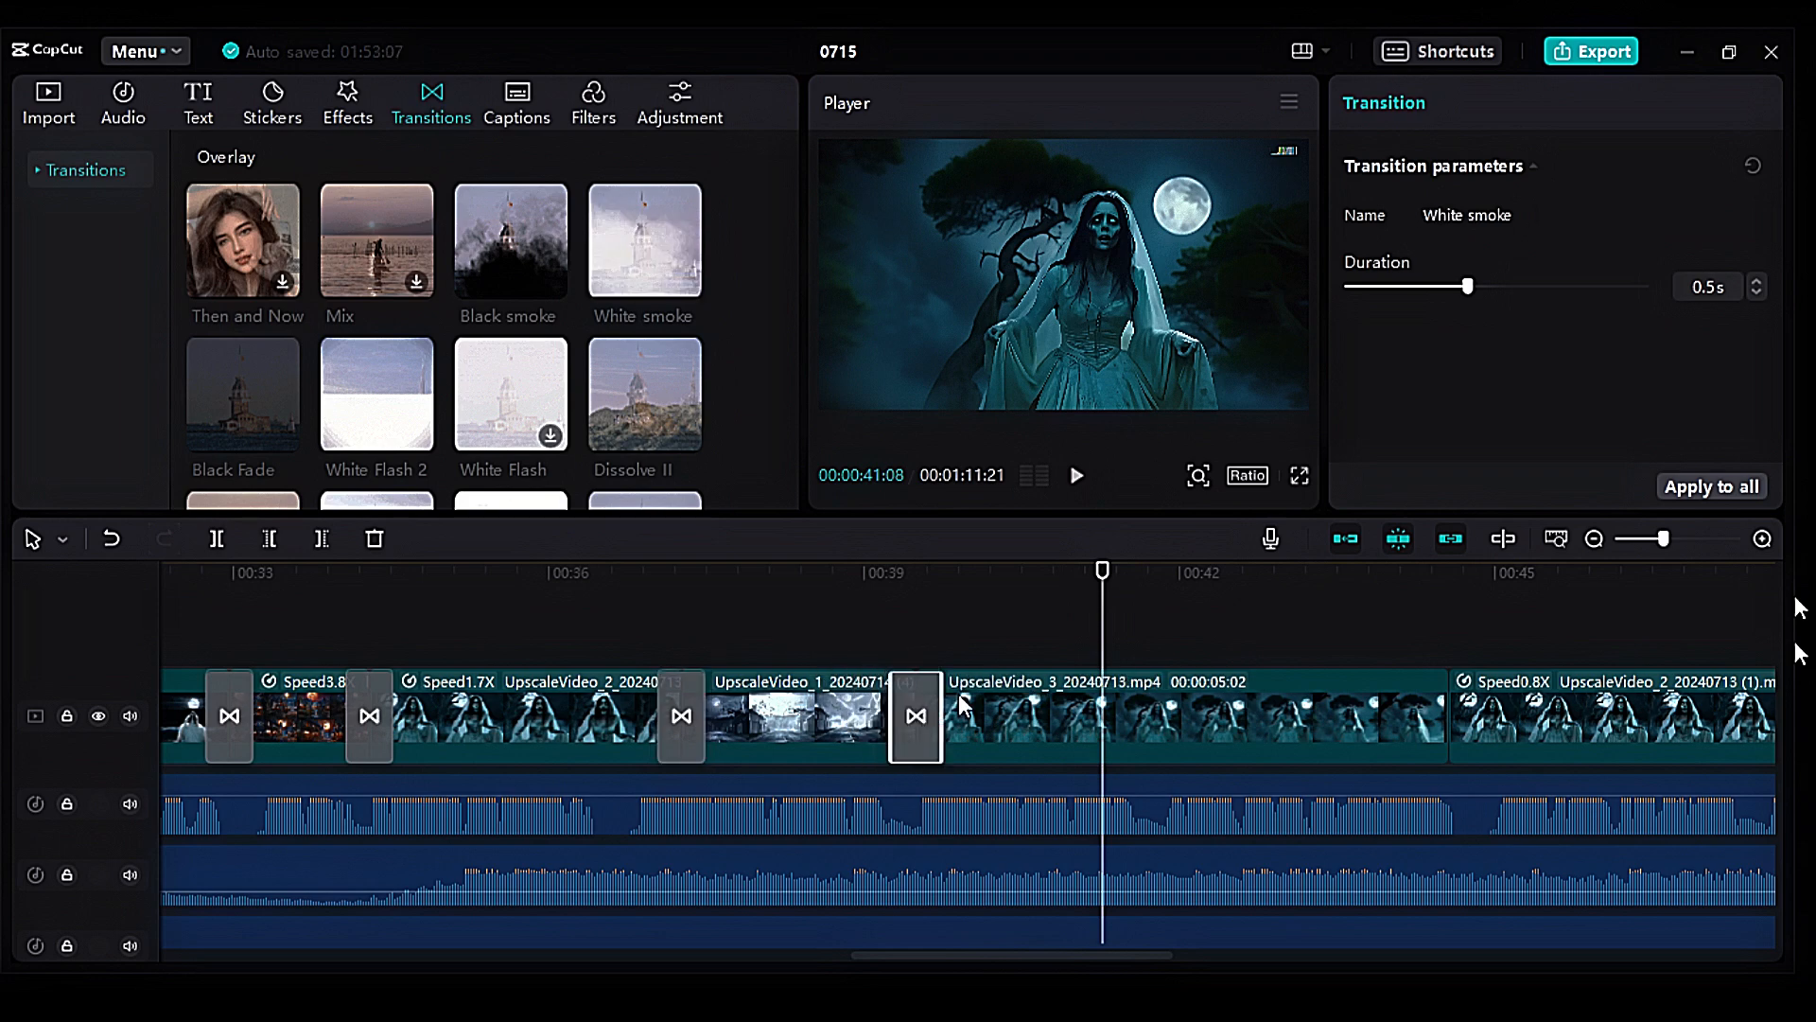
pyautogui.click(1062, 614)
pyautogui.press('Left')
pyautogui.press('Left')
pyautogui.press('Left')
pyautogui.press('Left')
pyautogui.press('Left')
pyautogui.press('Left')
pyautogui.press('Left')
pyautogui.press('Left')
pyautogui.press('Left')
pyautogui.press('Left')
pyautogui.press('Left')
pyautogui.press('Left')
pyautogui.press('Left')
pyautogui.press('Left')
pyautogui.press('Left')
pyautogui.press('Left')
pyautogui.press('Left')
pyautogui.press('Left')
pyautogui.press('Left')
pyautogui.press('Left')
pyautogui.click(1076, 481)
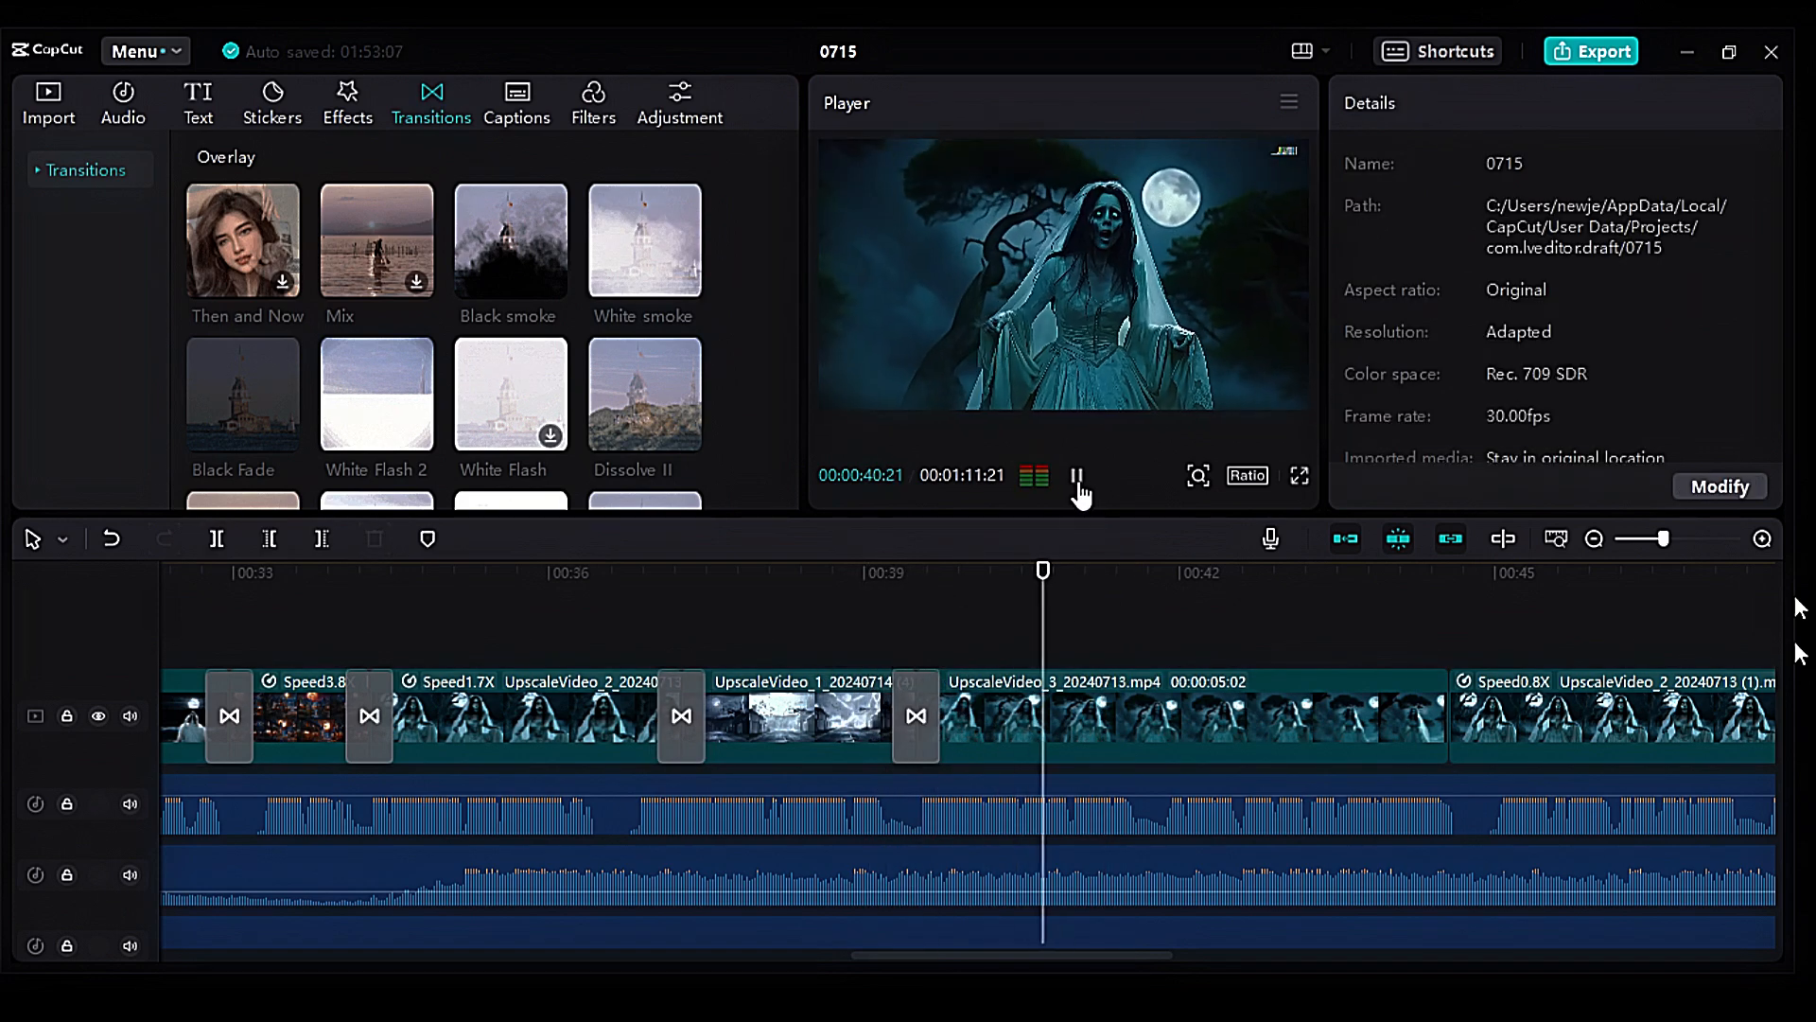
pyautogui.click(1079, 477)
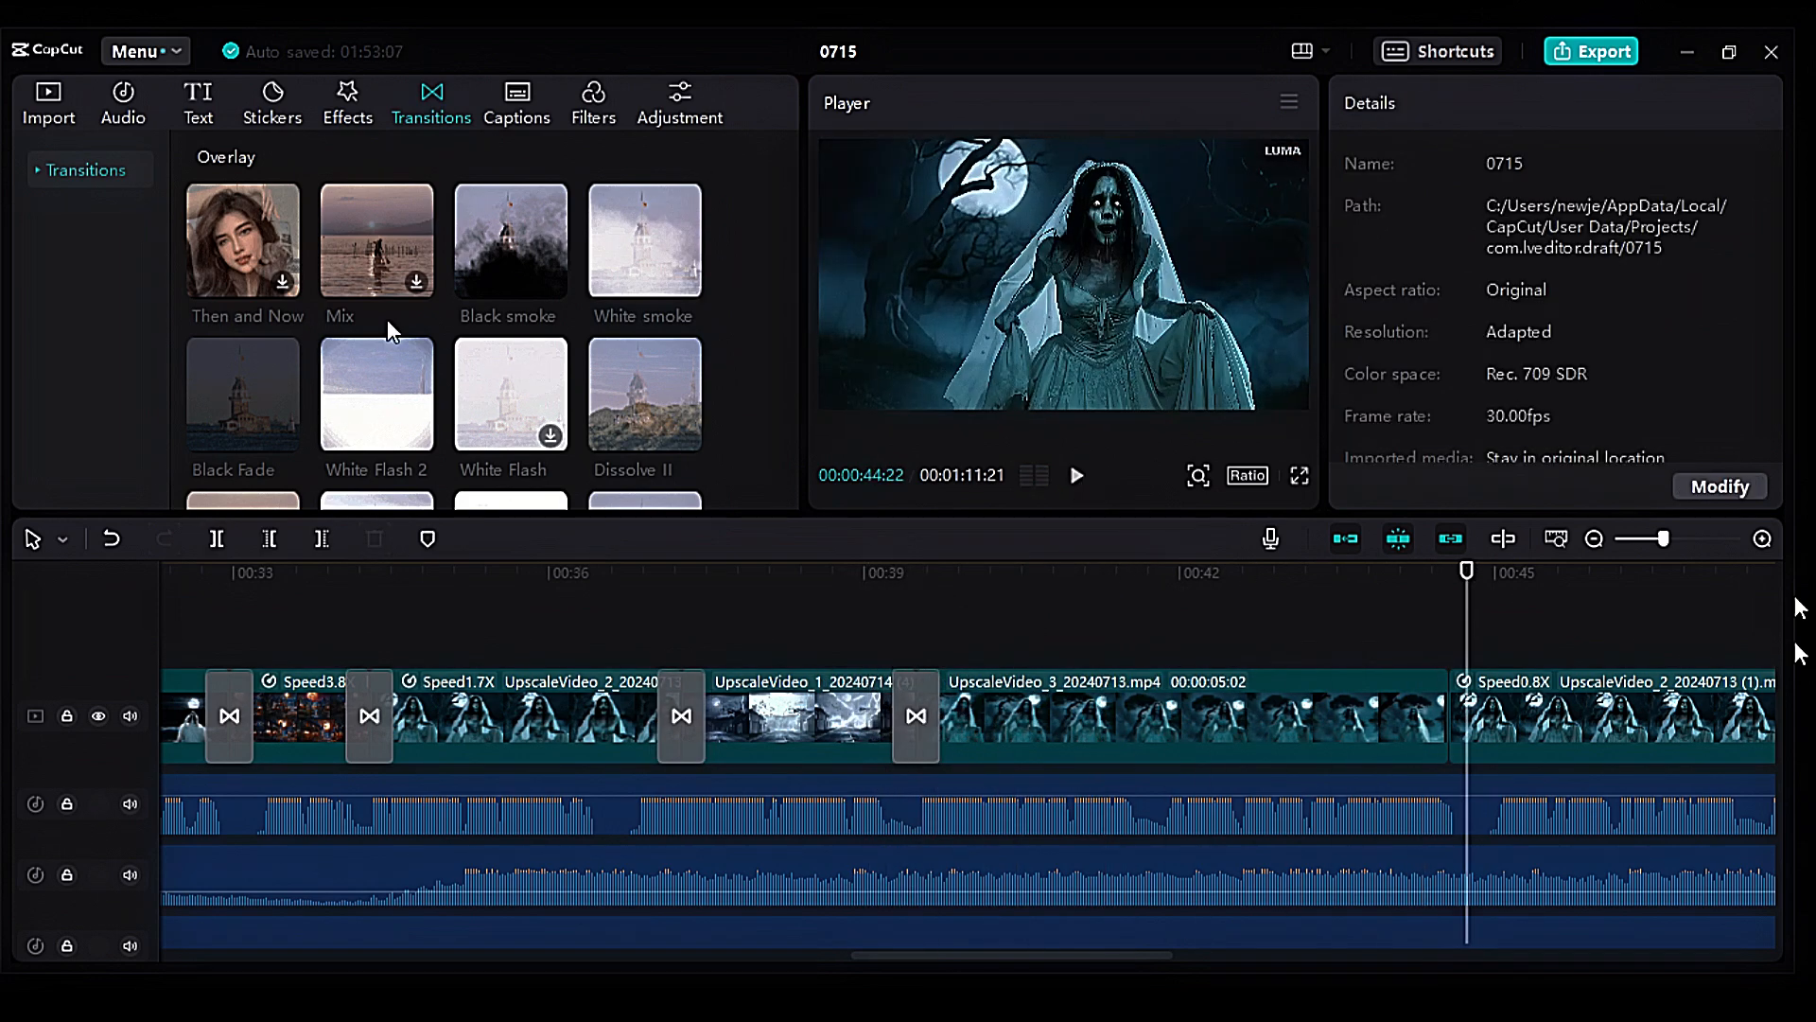
# Step: Add a Then and Now transition before the 0.8X ghost bride clip and a Black smoke transition after it, previewing both
pyautogui.moveTo(252, 248); pyautogui.dragTo(1451, 700)
pyautogui.click(1077, 476)
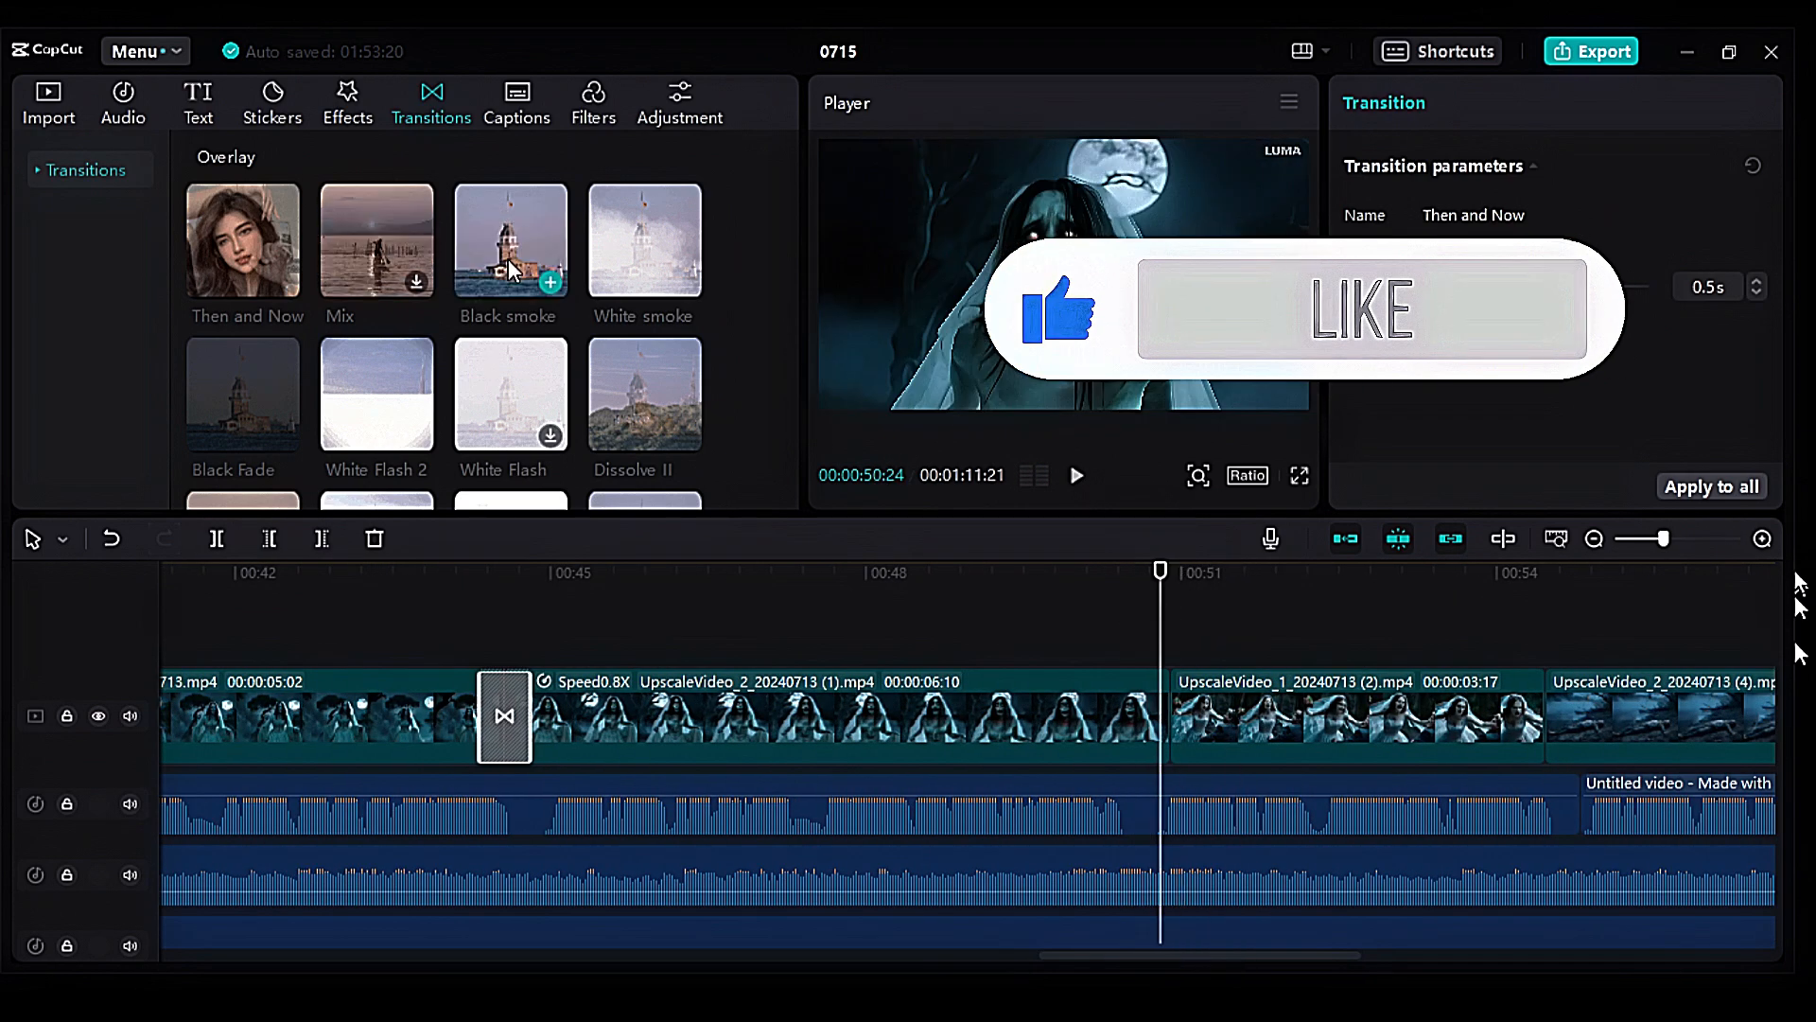
pyautogui.moveTo(511, 244); pyautogui.dragTo(1170, 716)
pyautogui.click(1075, 477)
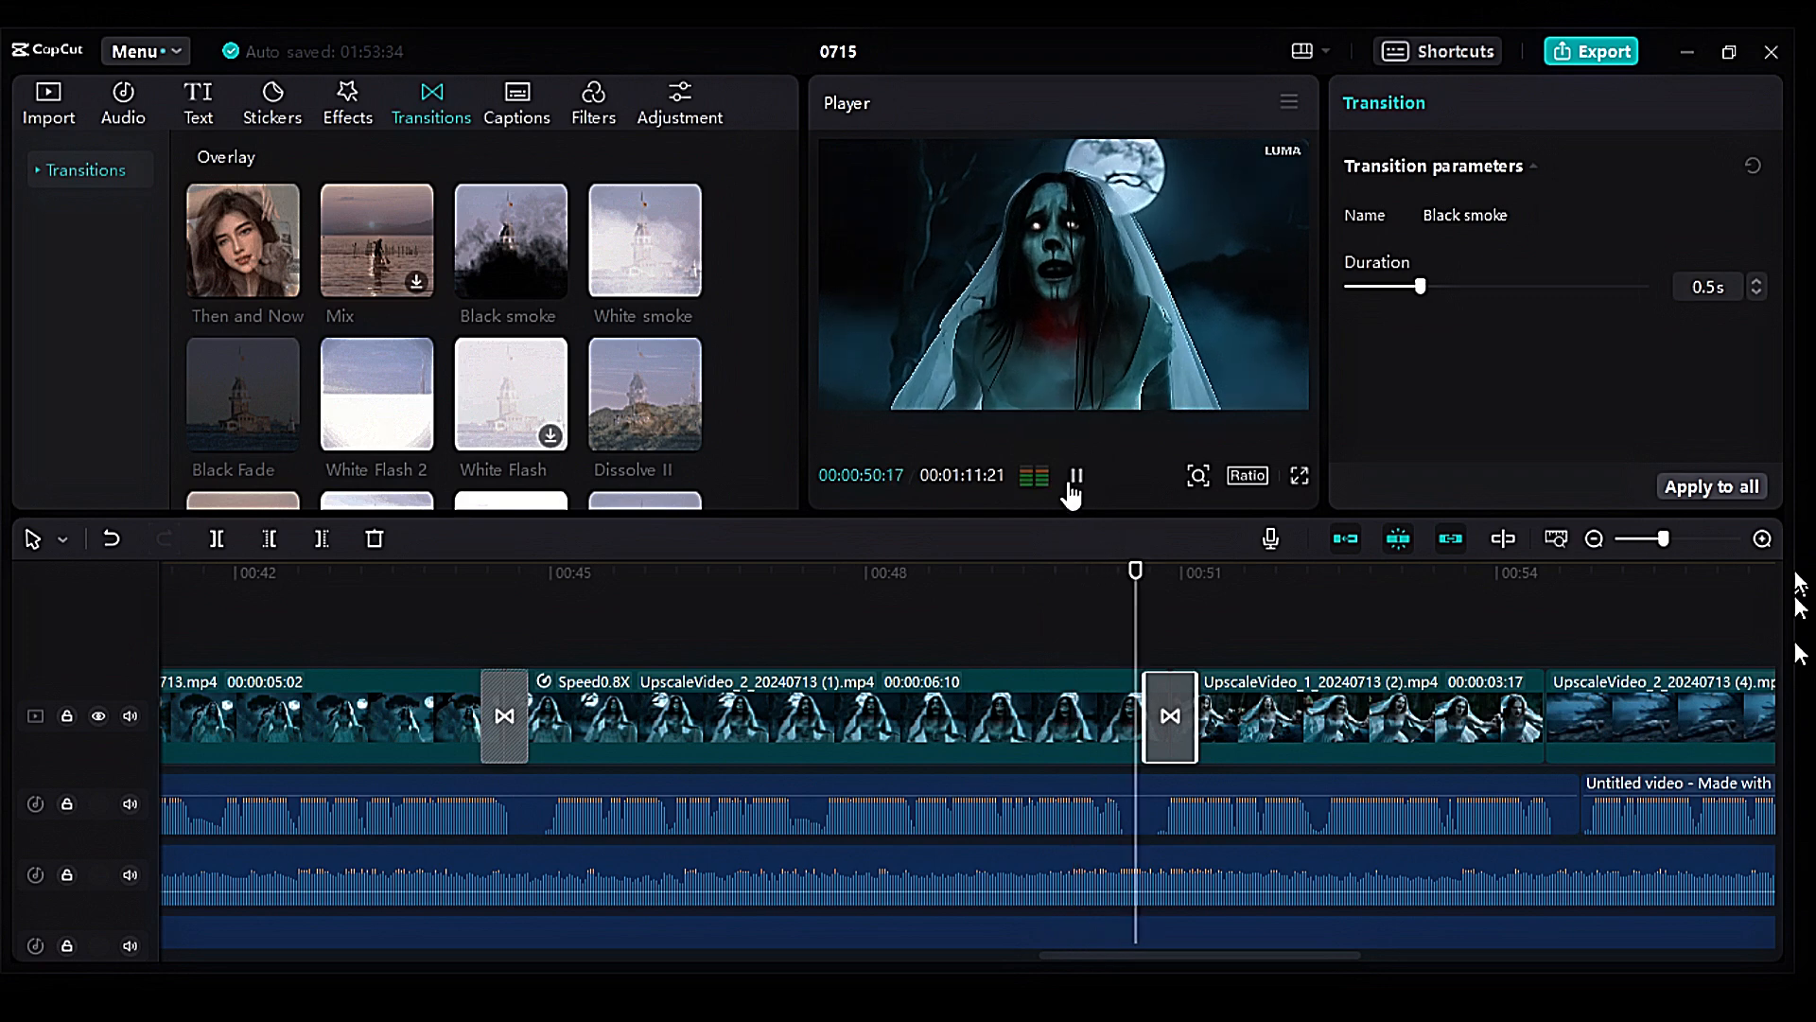
pyautogui.click(1075, 482)
# Step: Add a Black smoke transition between the clip of the bride attacking the groom and the dead man clip
pyautogui.moveTo(1346, 573); pyautogui.dragTo(721, 575)
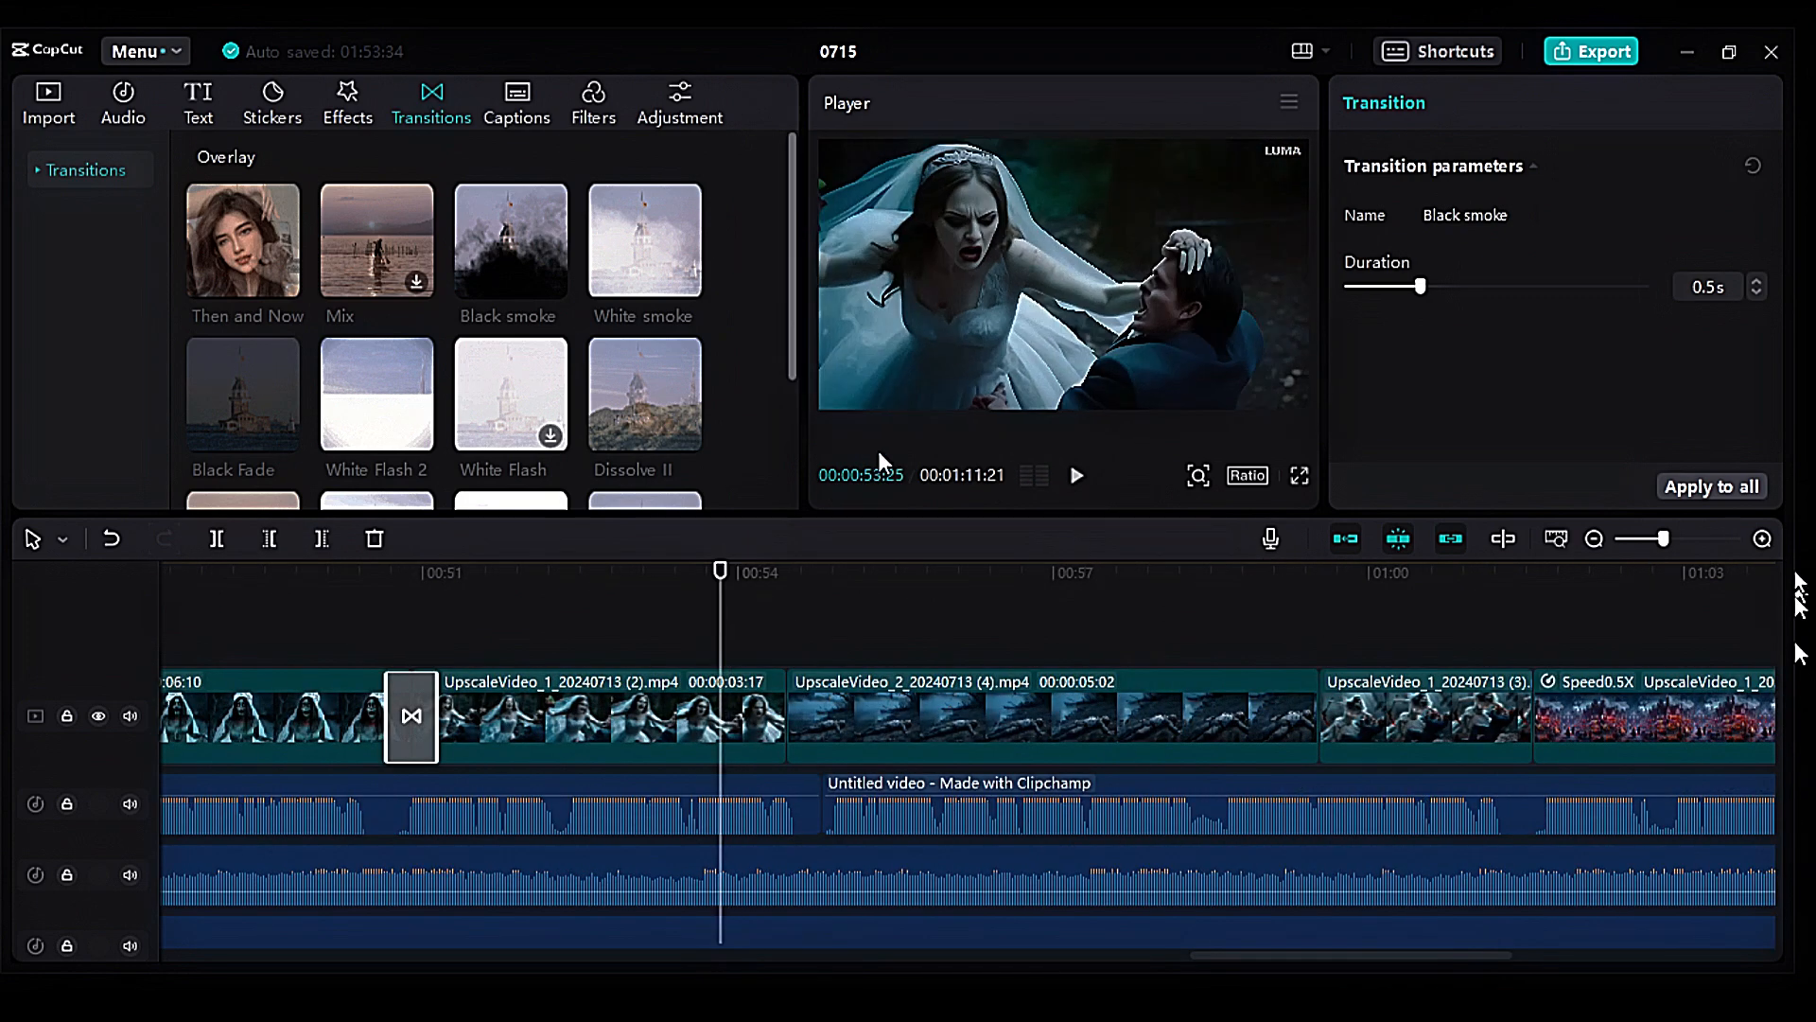
pyautogui.click(917, 639)
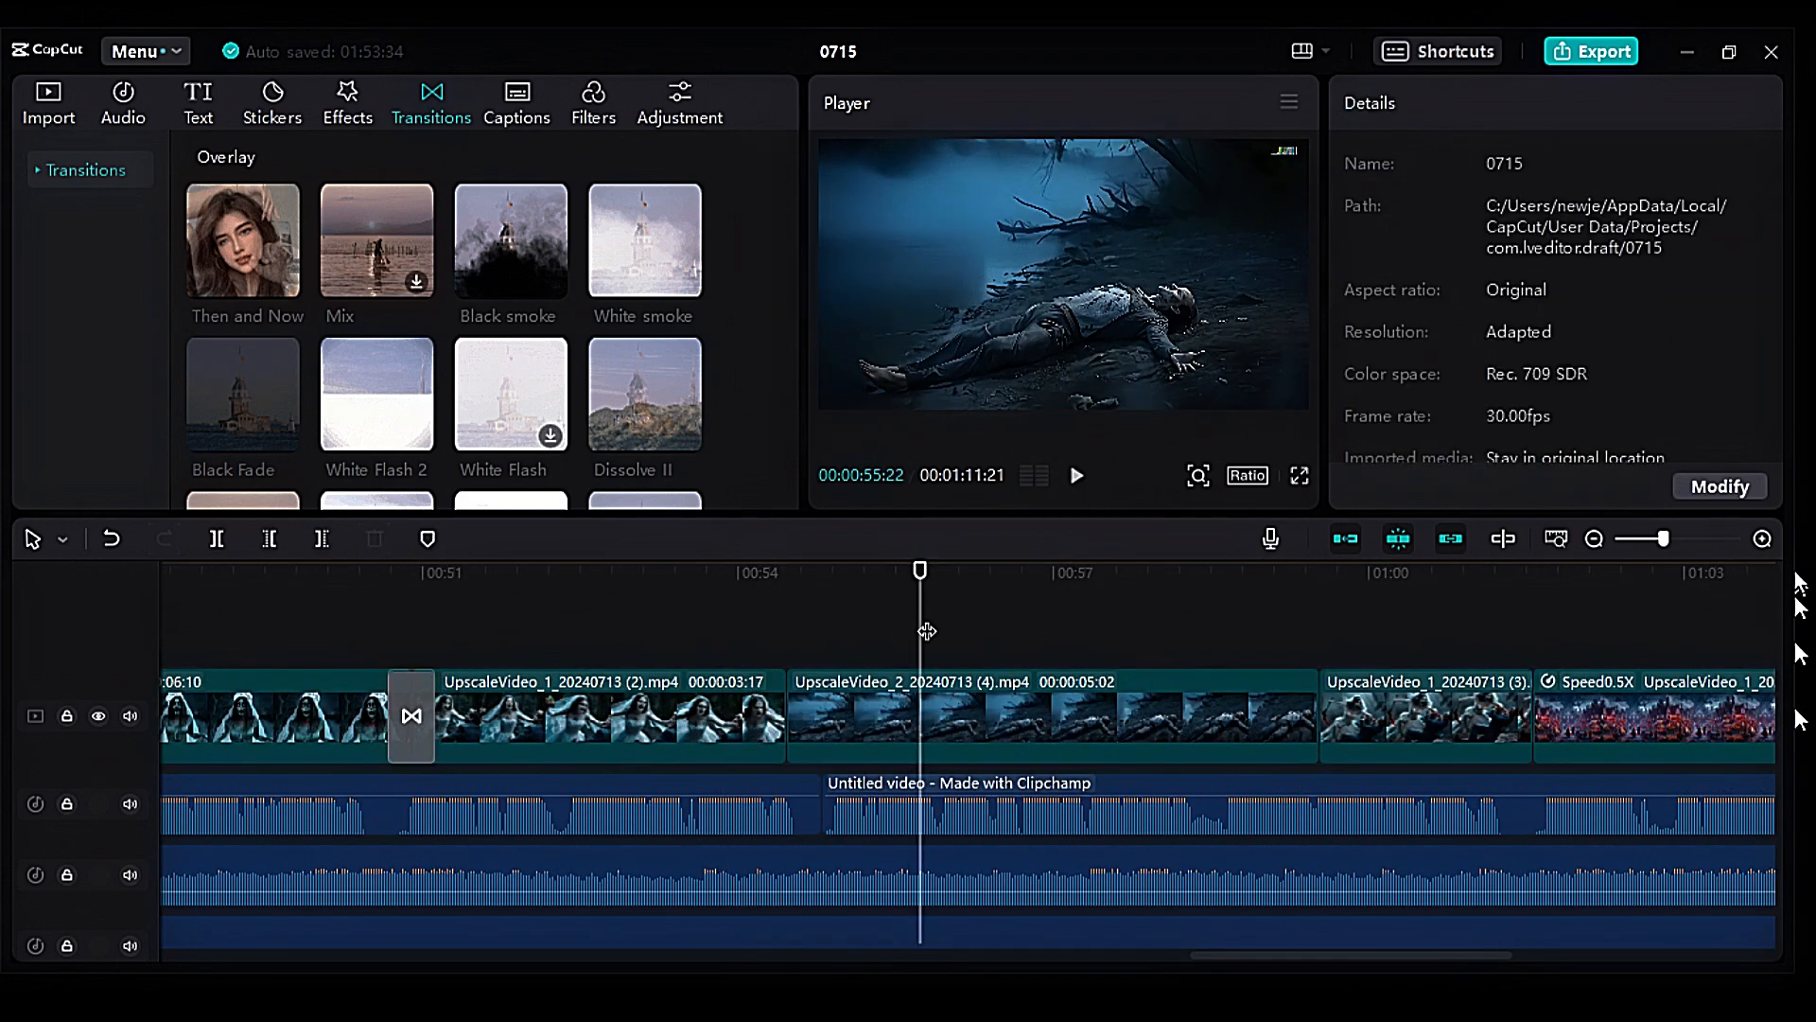
pyautogui.moveTo(923, 630); pyautogui.dragTo(728, 624)
pyautogui.moveTo(515, 248); pyautogui.dragTo(788, 716)
# Step: Add a Dissolve II transition after the dead man clip and a Black smoke transition before the closing town clip, and preview the ending
pyautogui.moveTo(728, 640); pyautogui.dragTo(1531, 625)
pyautogui.click(685, 435)
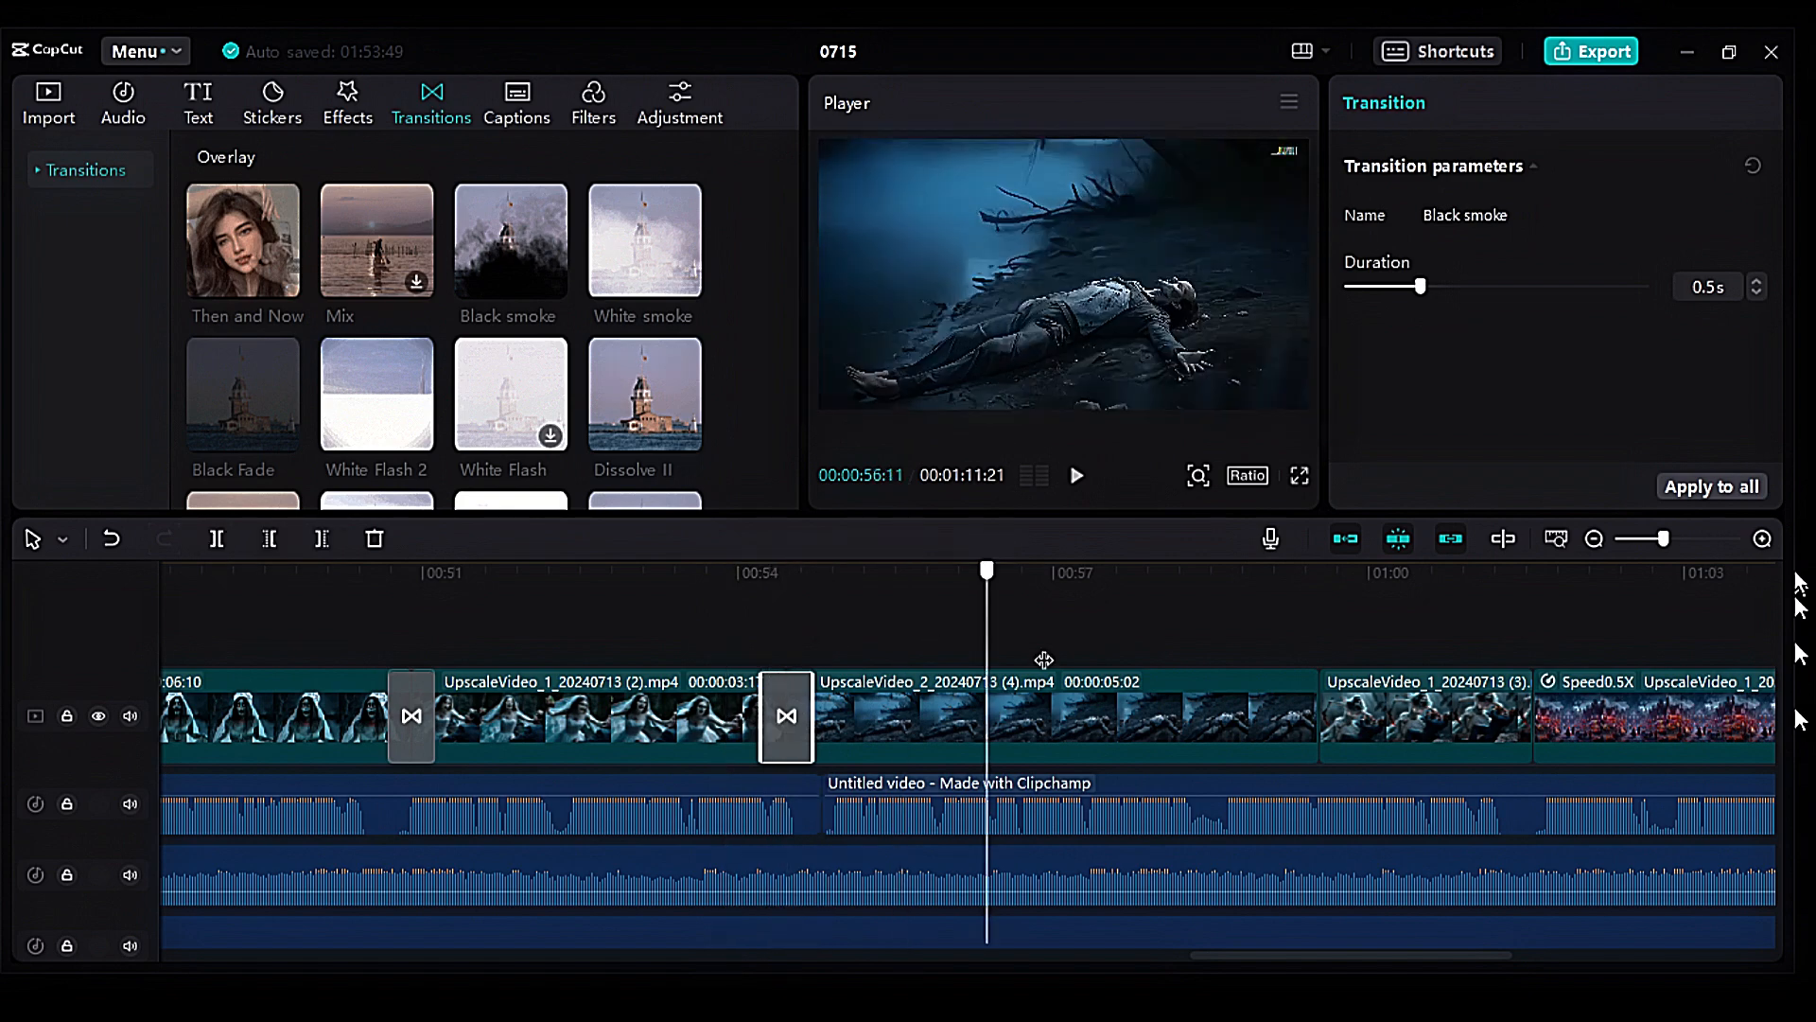
pyautogui.moveTo(963, 522); pyautogui.dragTo(1534, 716)
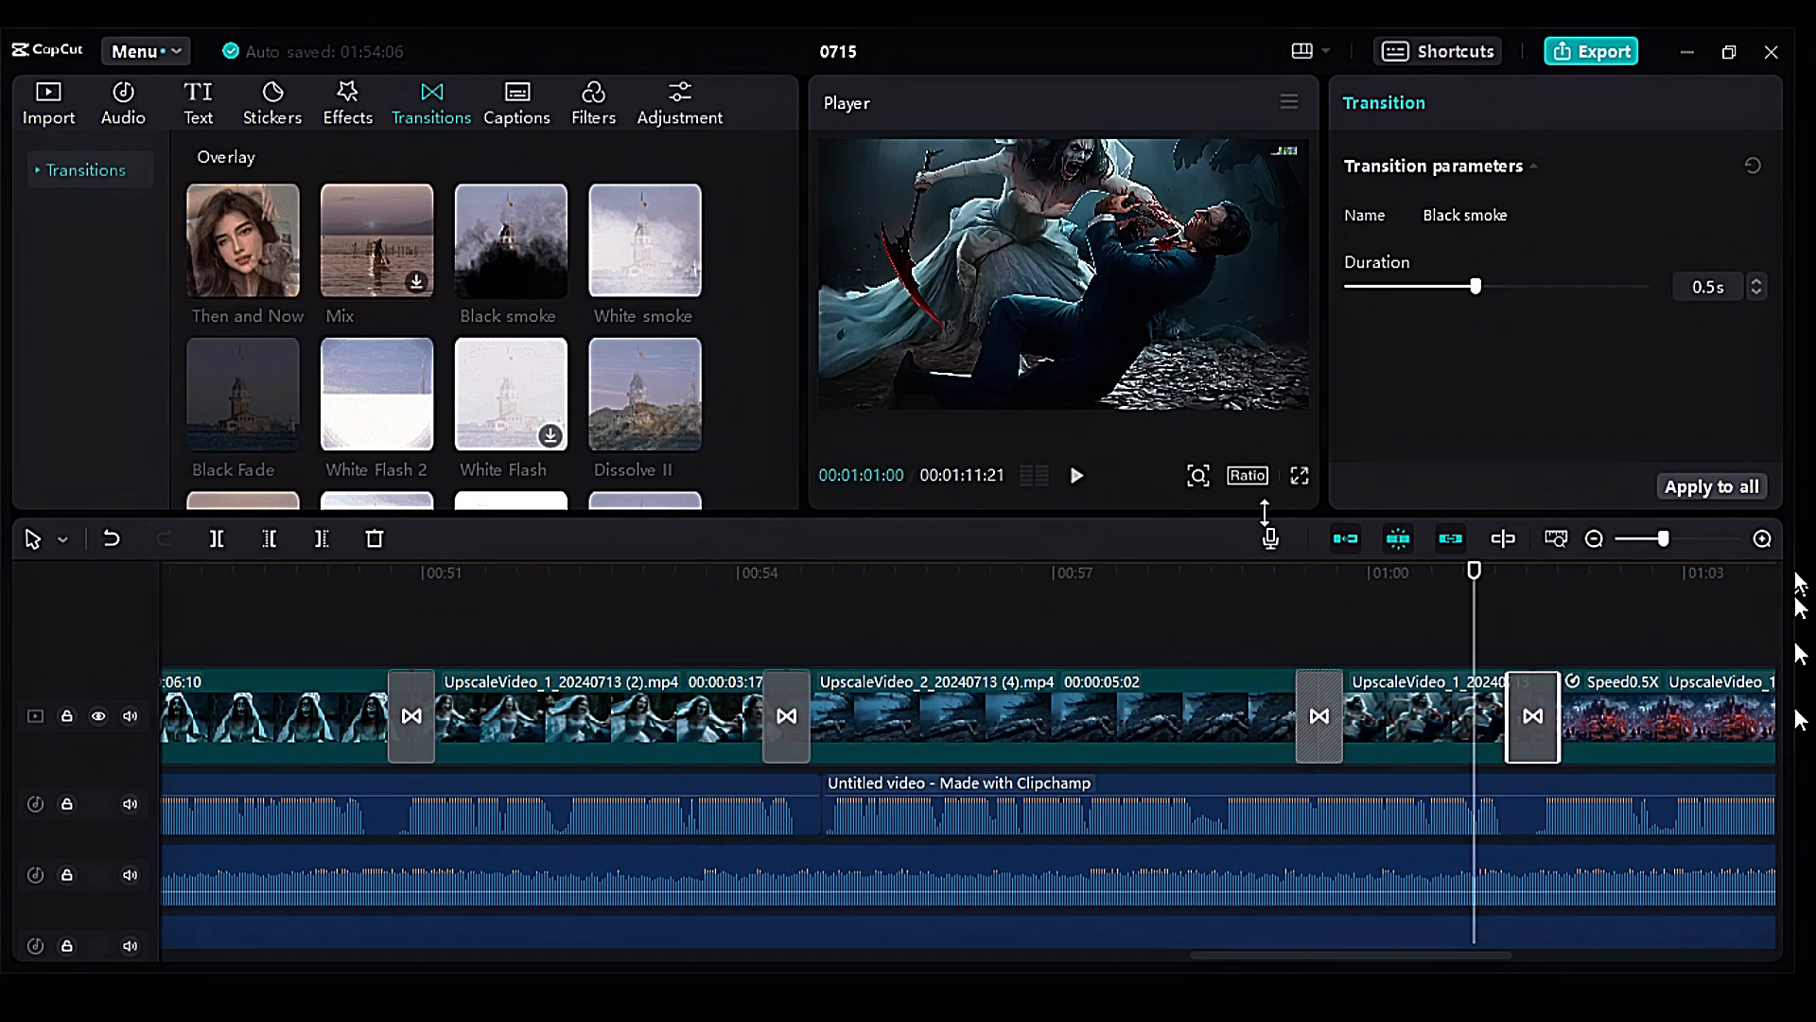
pyautogui.click(1077, 477)
pyautogui.click(1078, 477)
pyautogui.moveTo(1663, 538); pyautogui.dragTo(1651, 539)
pyautogui.click(863, 575)
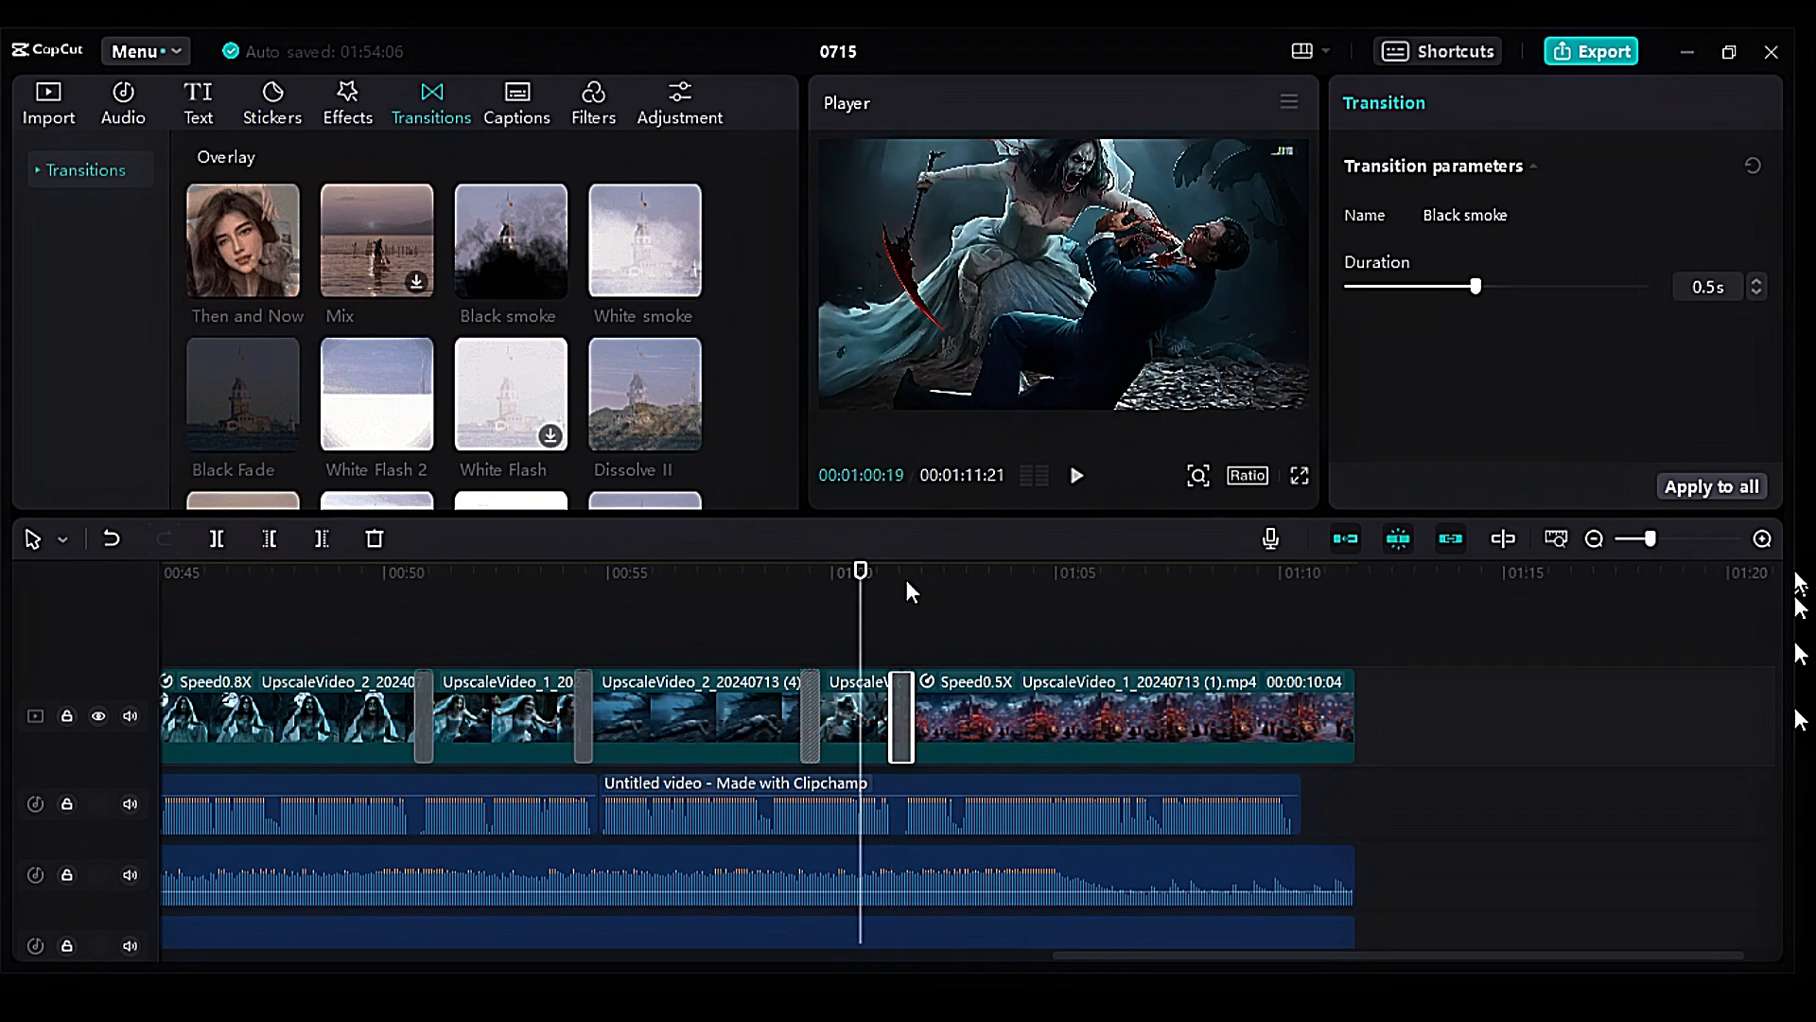
pyautogui.click(1077, 477)
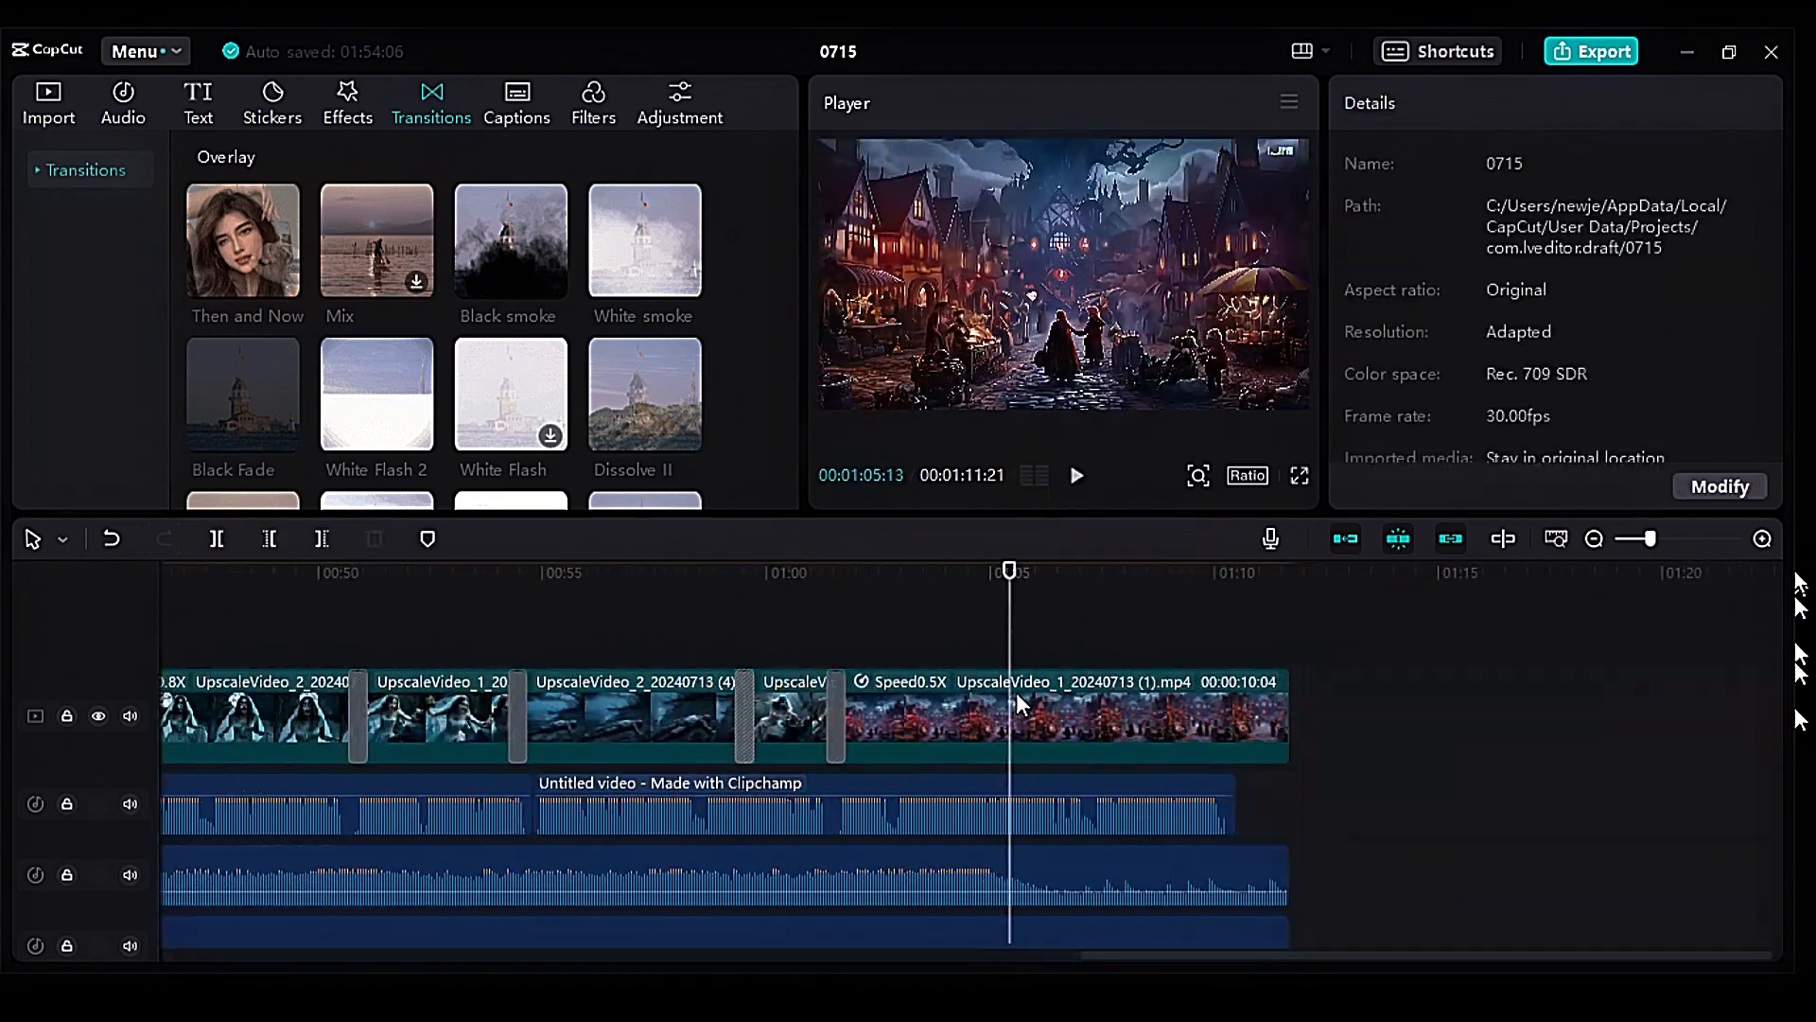
# Step: Apply the Fade Out ending animation to the closing crowded town clip, and preview it
pyautogui.click(1016, 692)
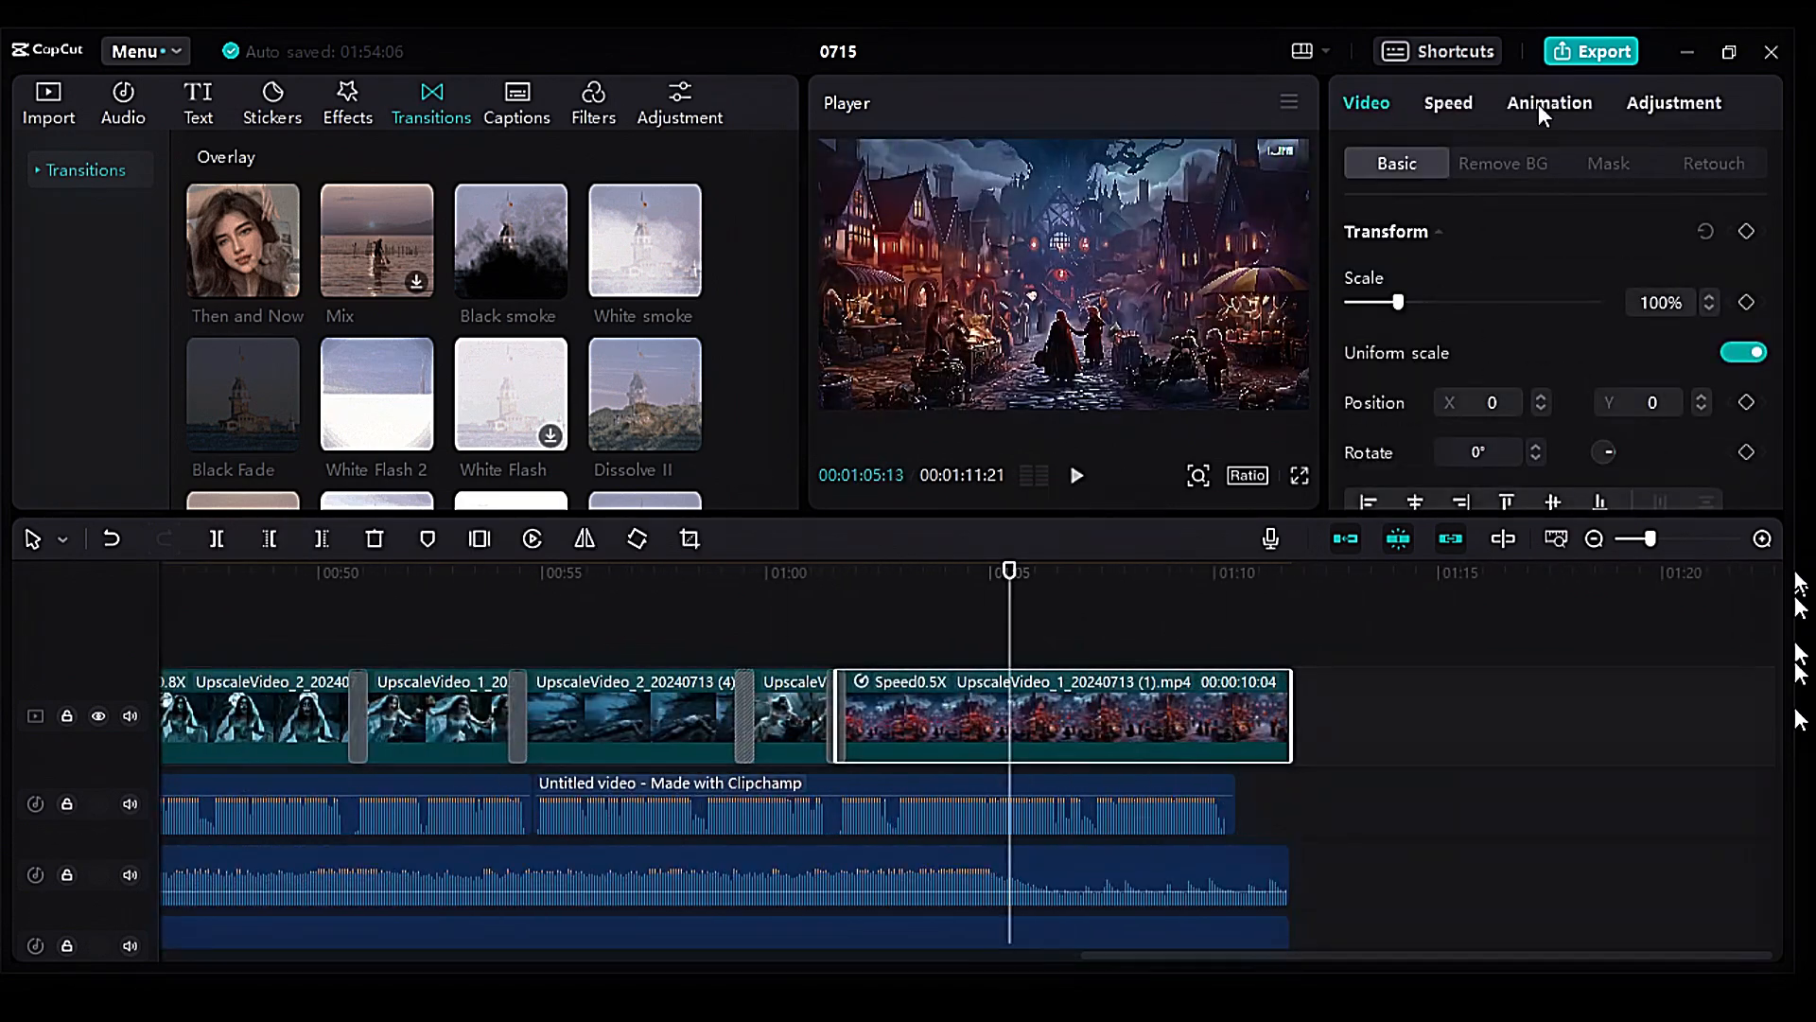
pyautogui.click(1542, 103)
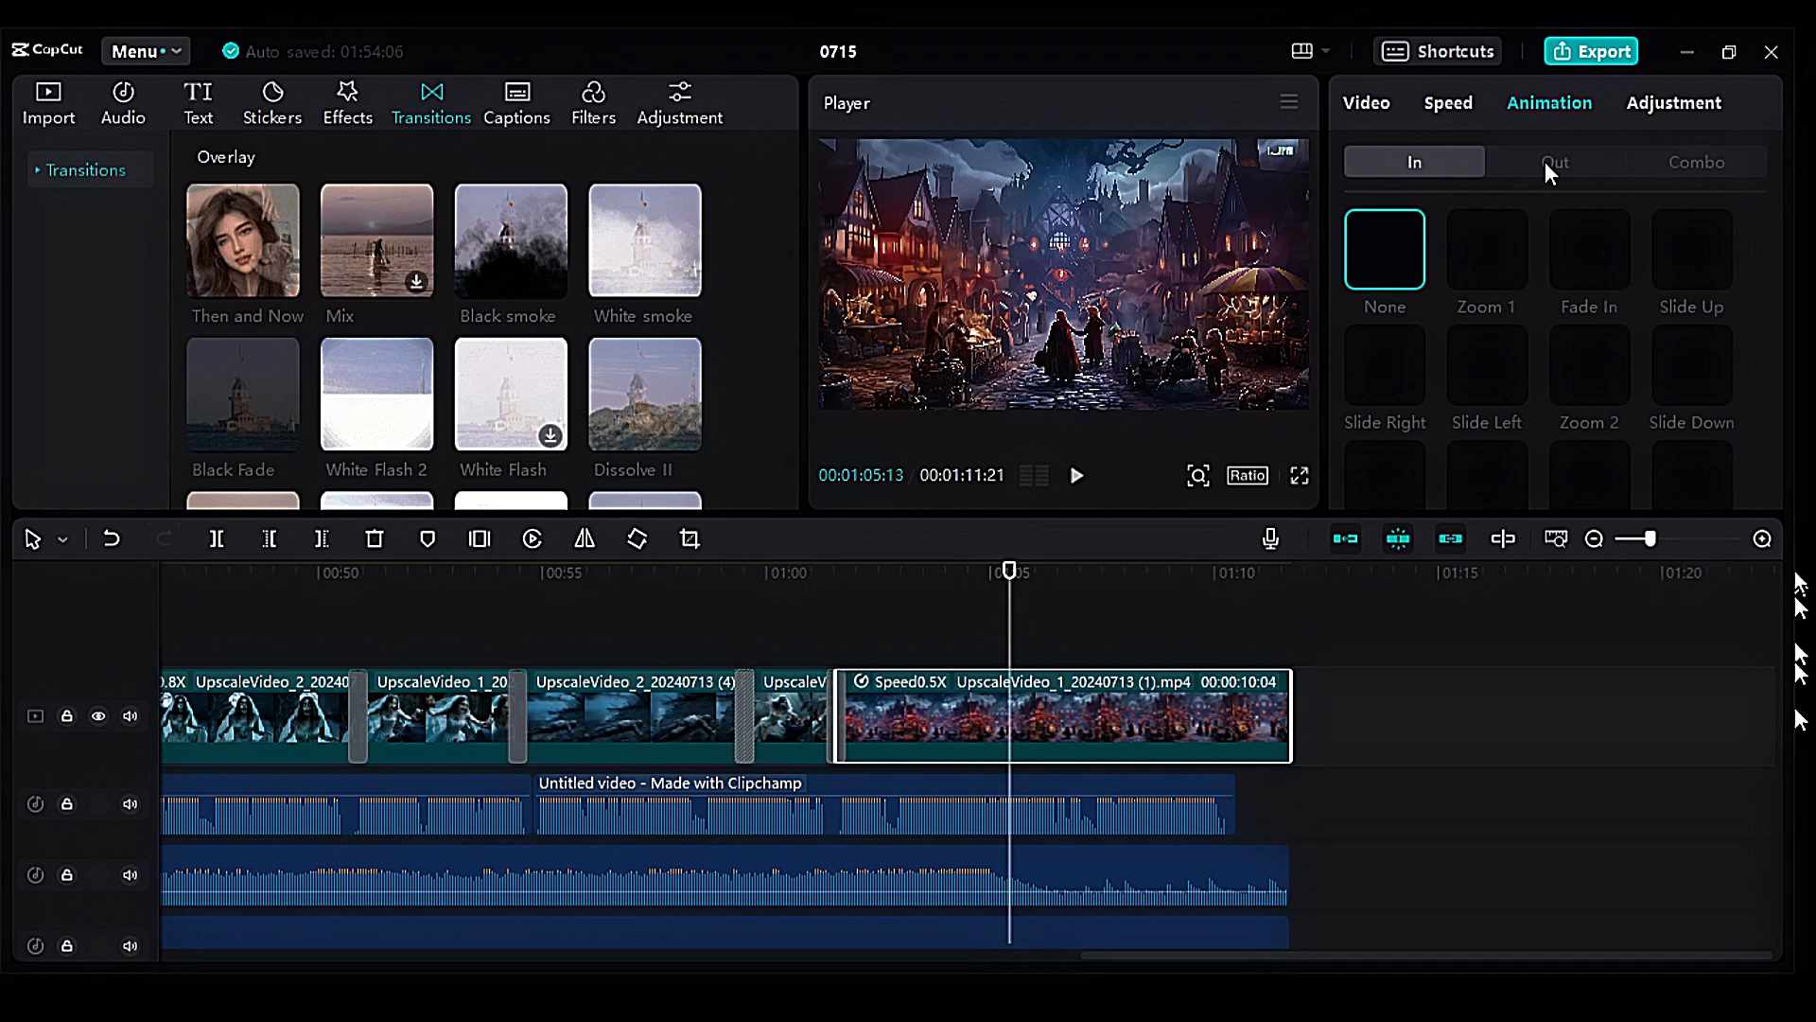
pyautogui.click(1487, 261)
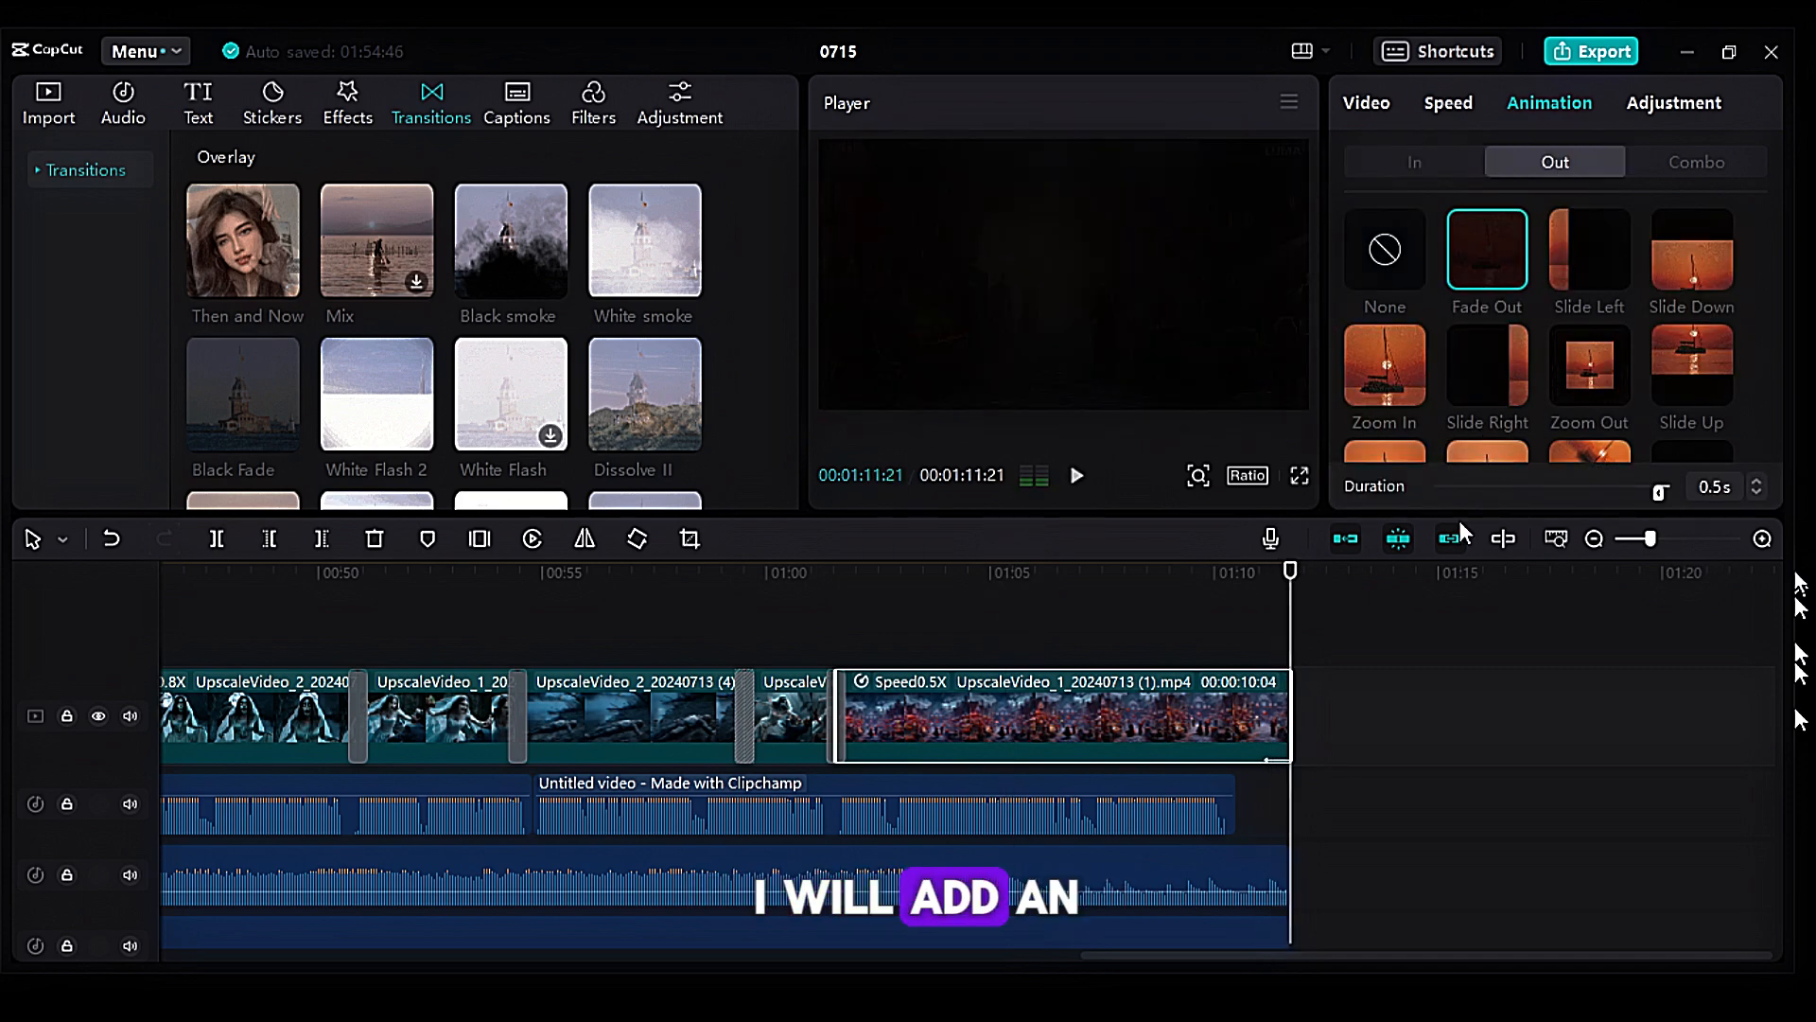
pyautogui.click(1077, 475)
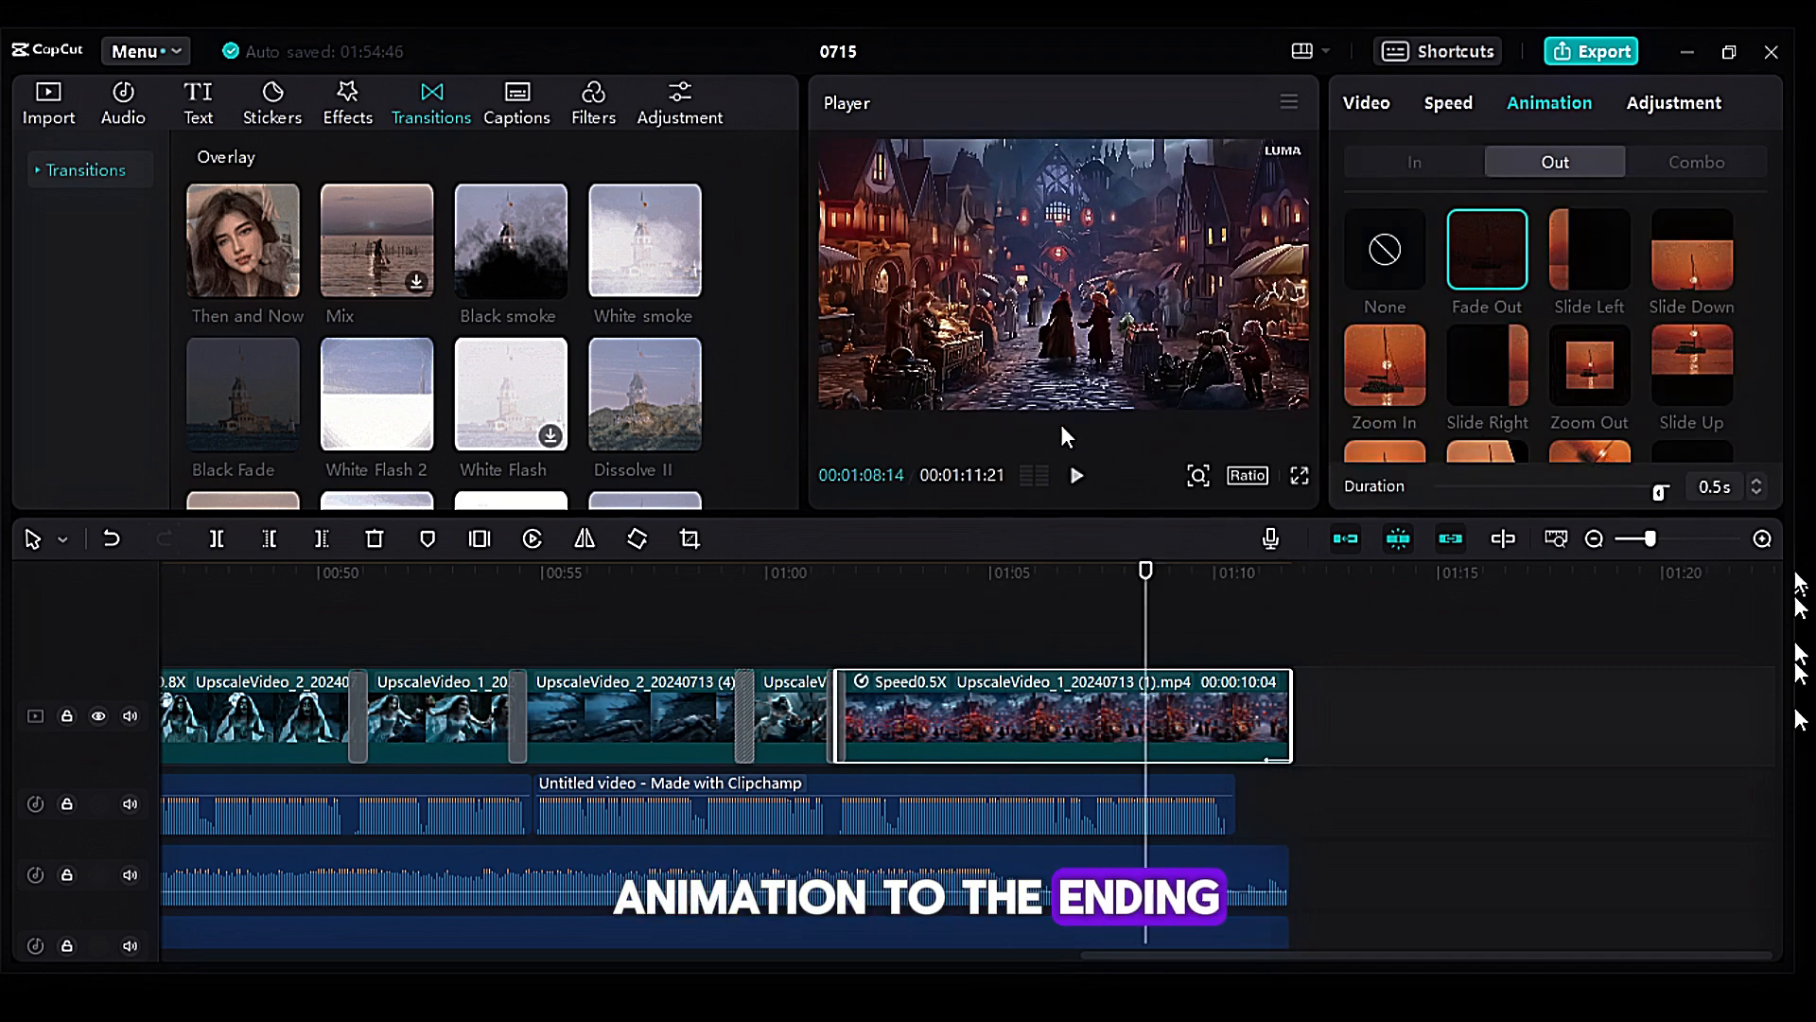
pyautogui.click(1078, 475)
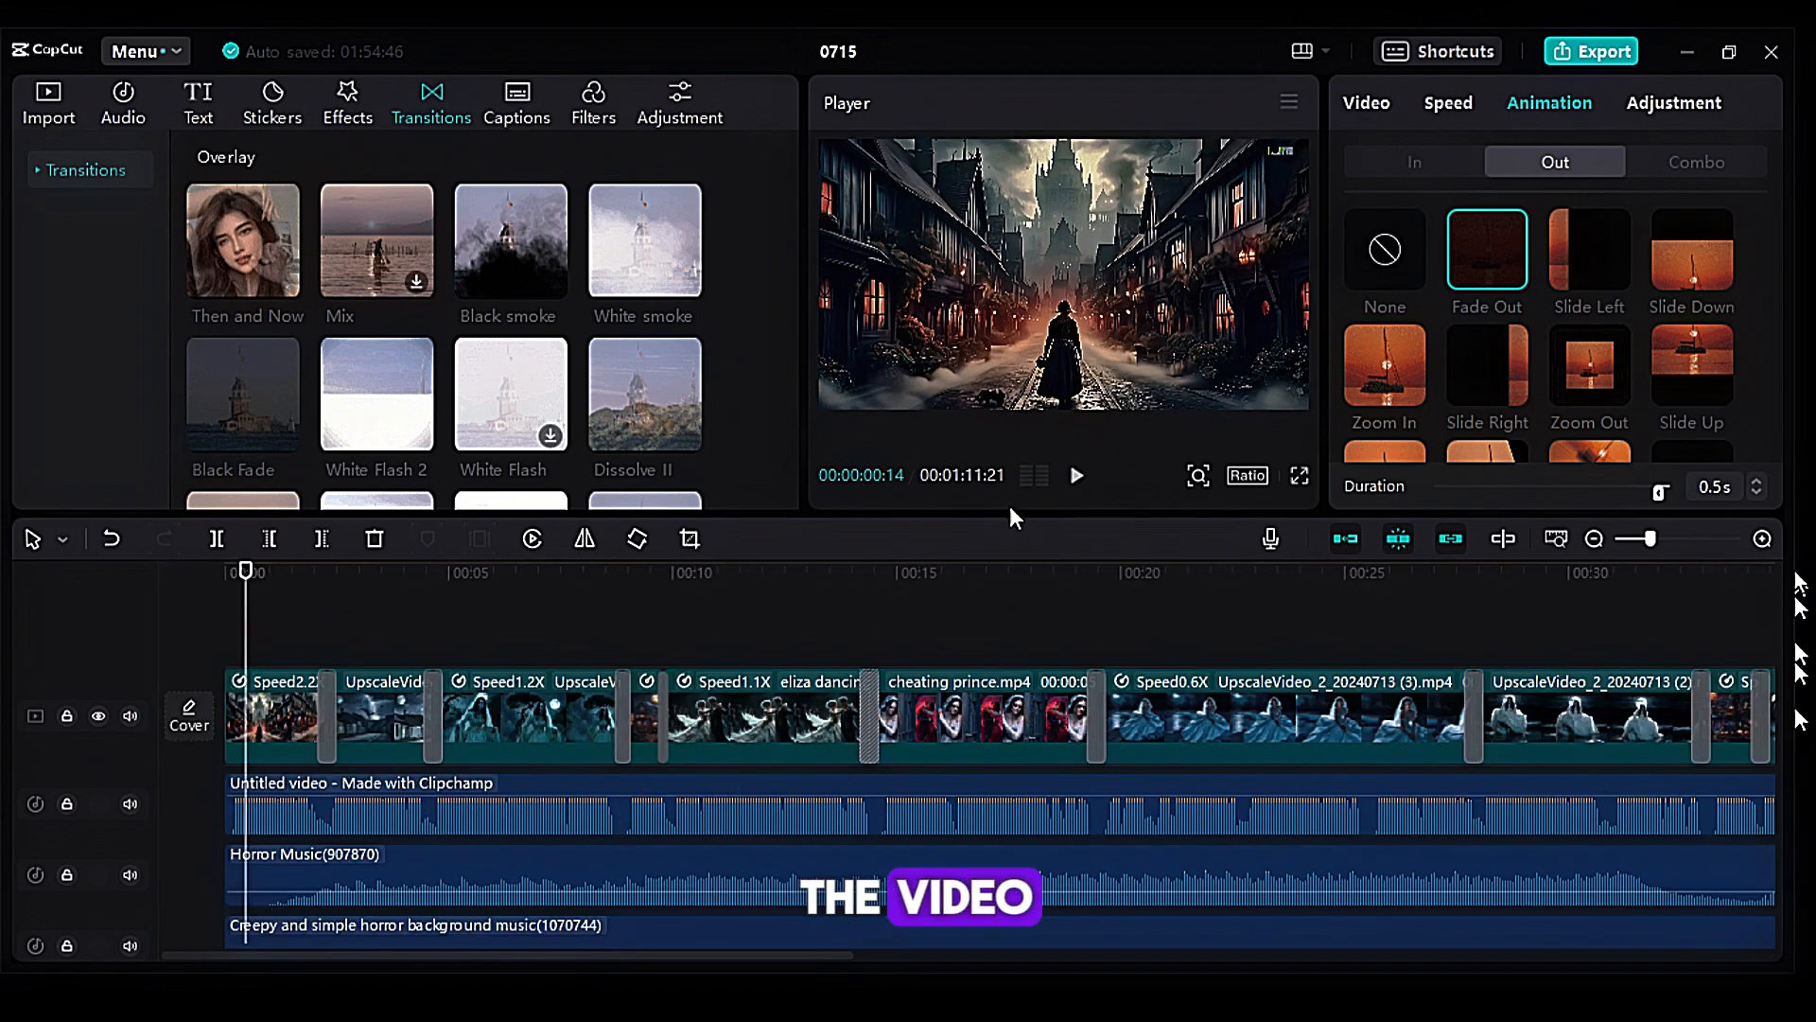
# Step: Find "thunder" audio, add Thunder (short) at 00:00:02:16 under the first lightning village clip, and preview it
pyautogui.moveTo(246, 612); pyautogui.dragTo(336, 631)
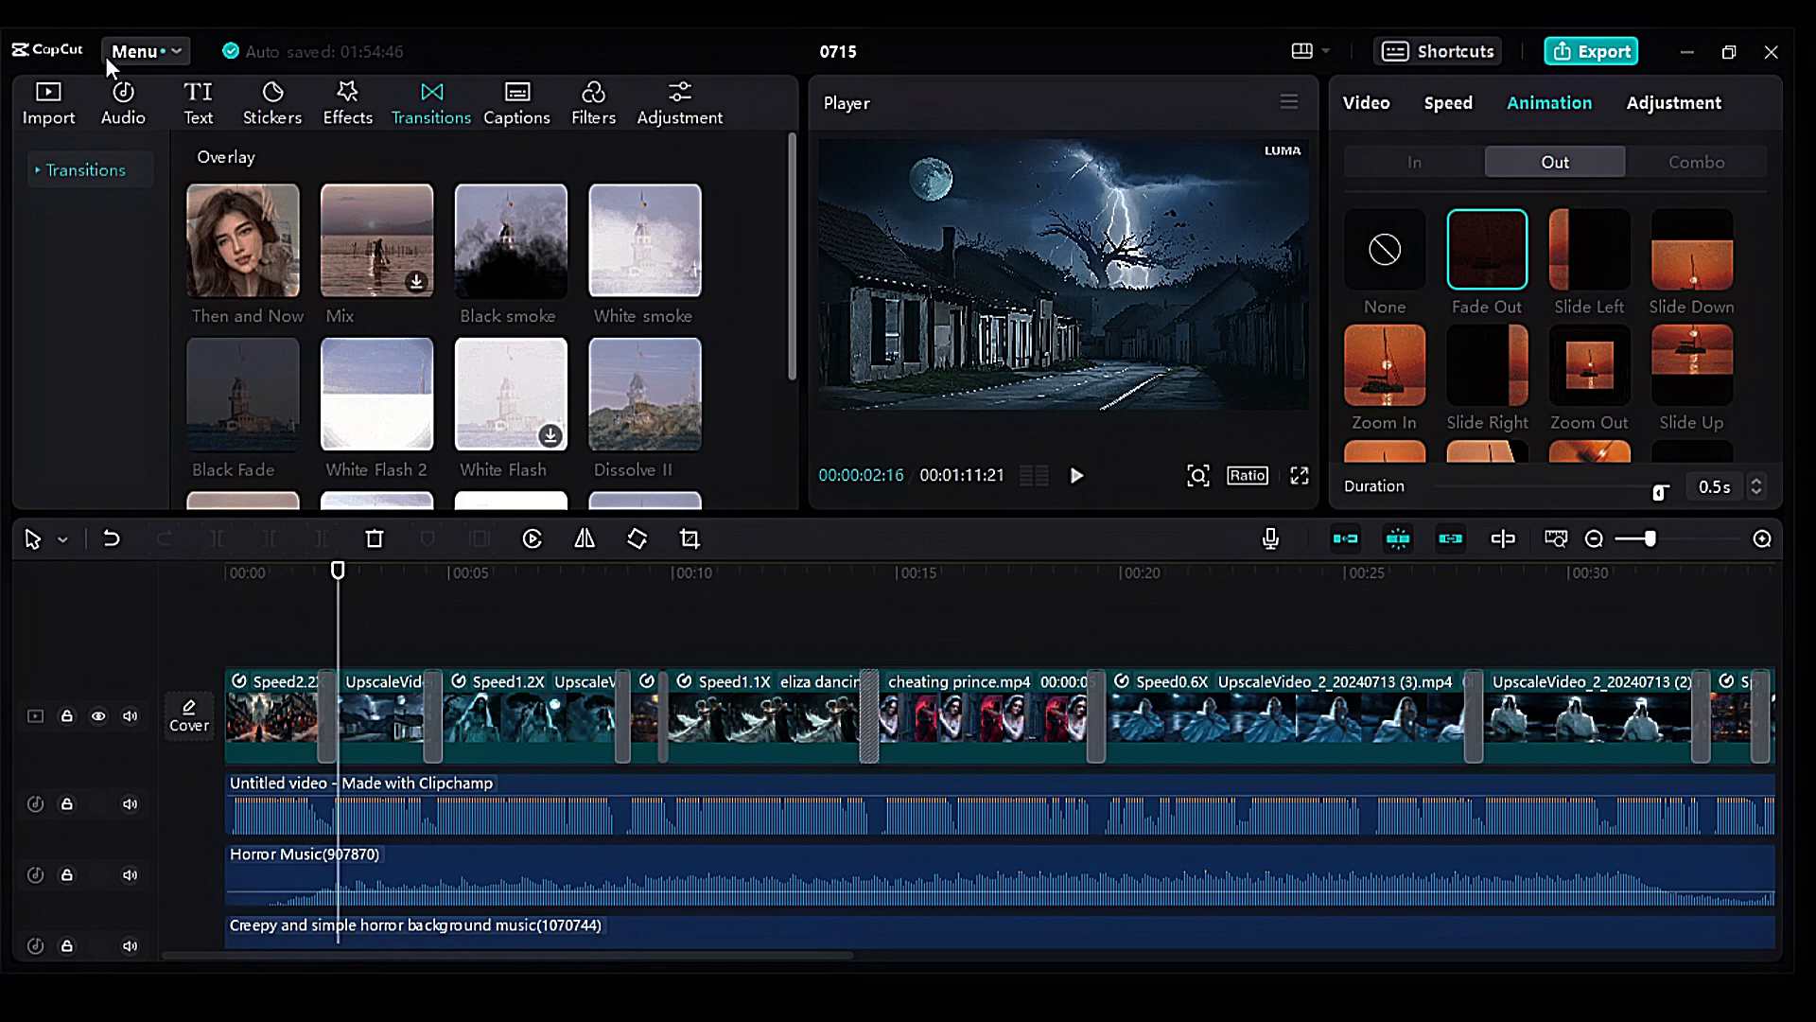
pyautogui.click(125, 93)
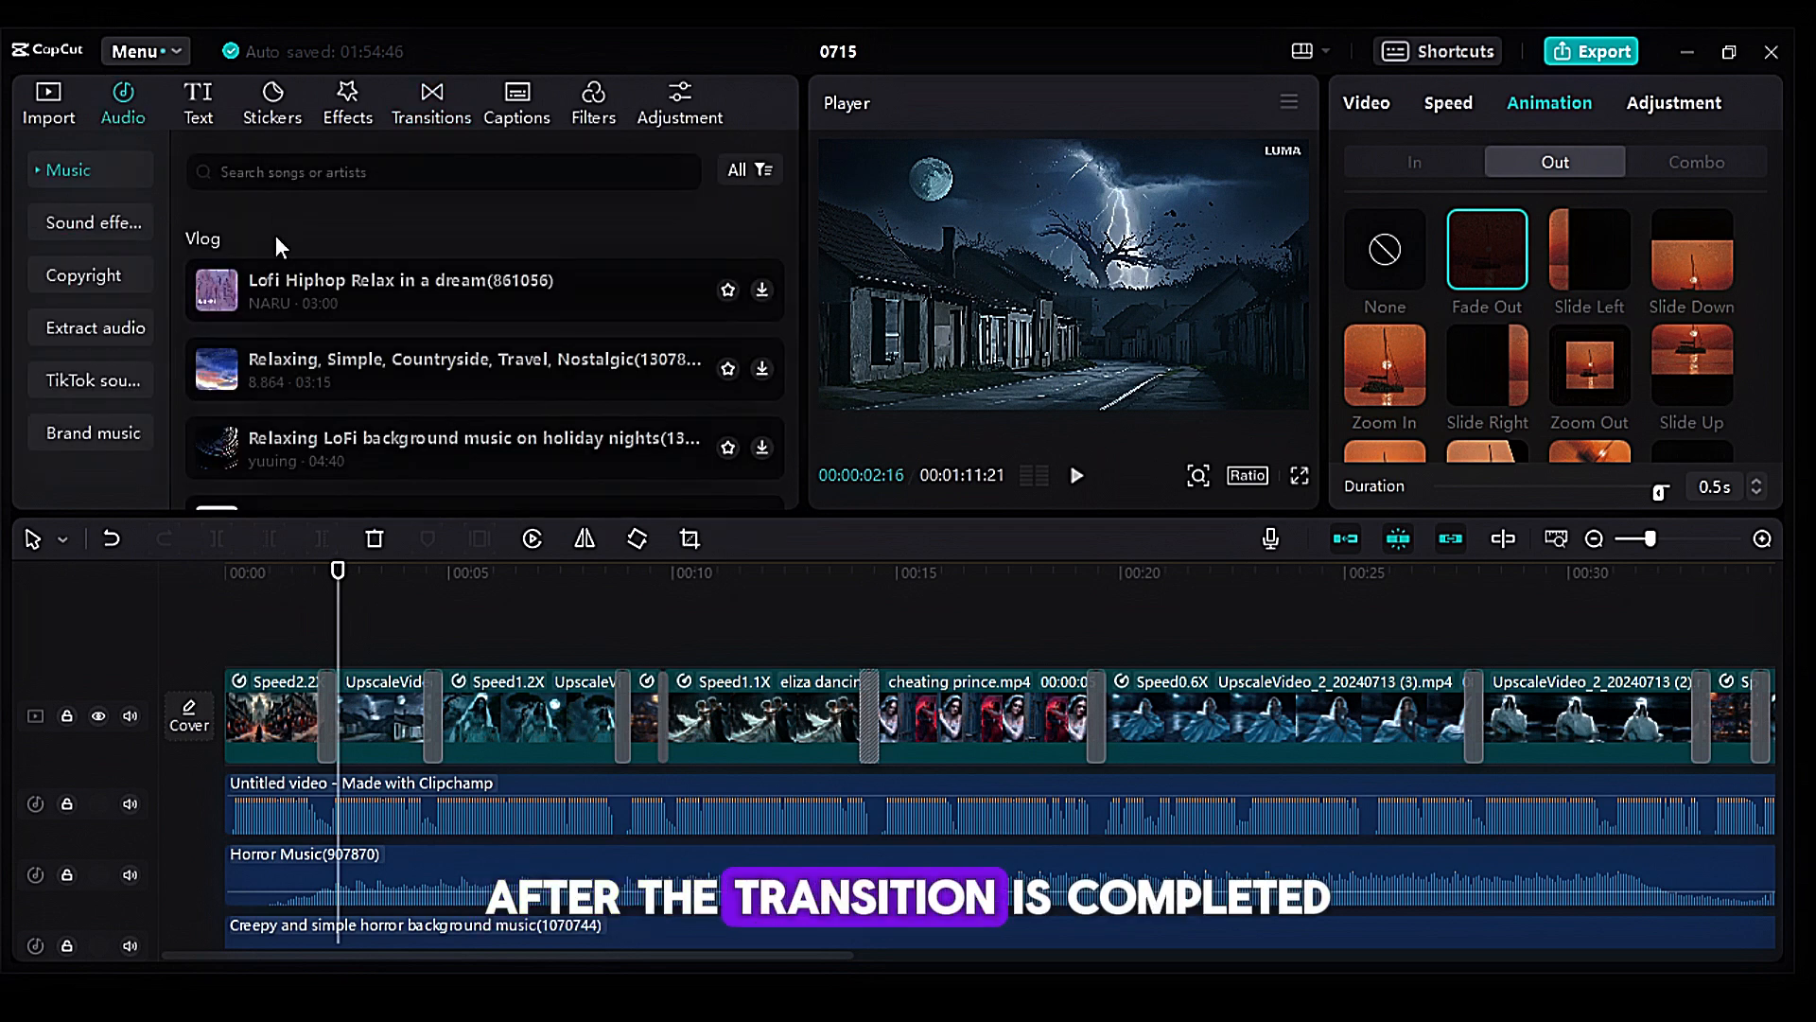
pyautogui.write('thunder')
pyautogui.press('Return')
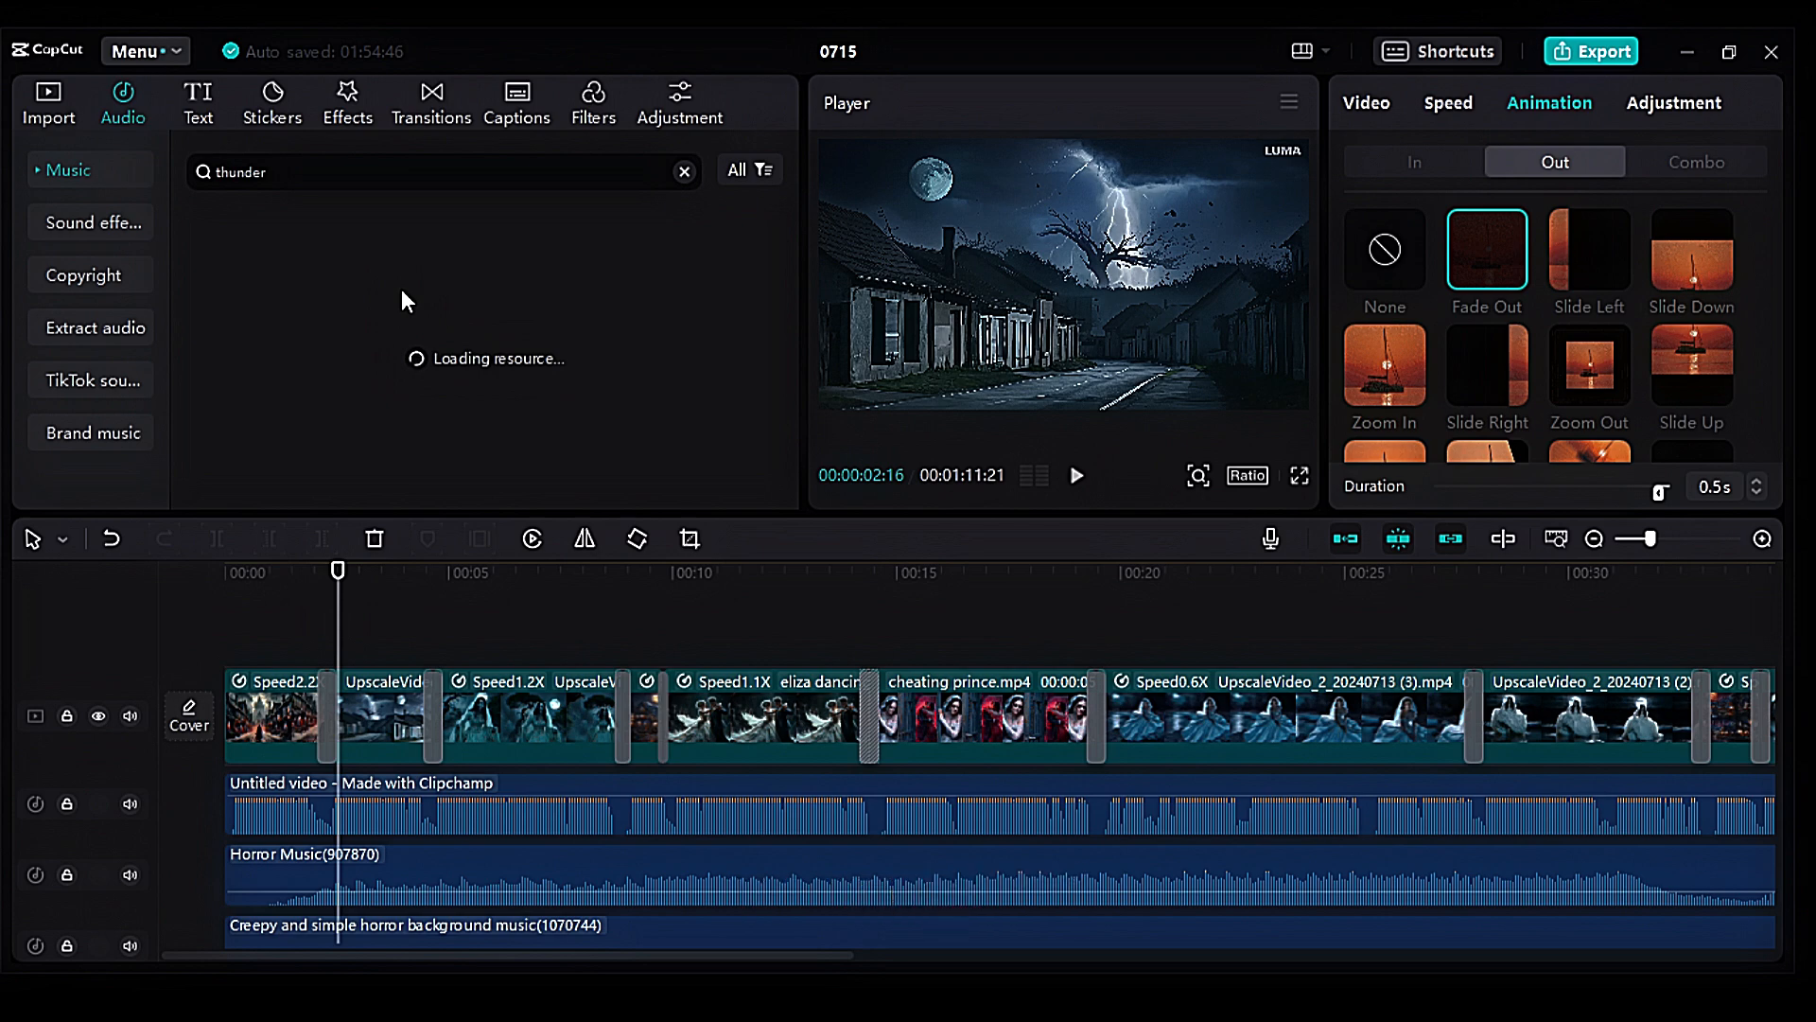
pyautogui.click(393, 242)
pyautogui.click(384, 403)
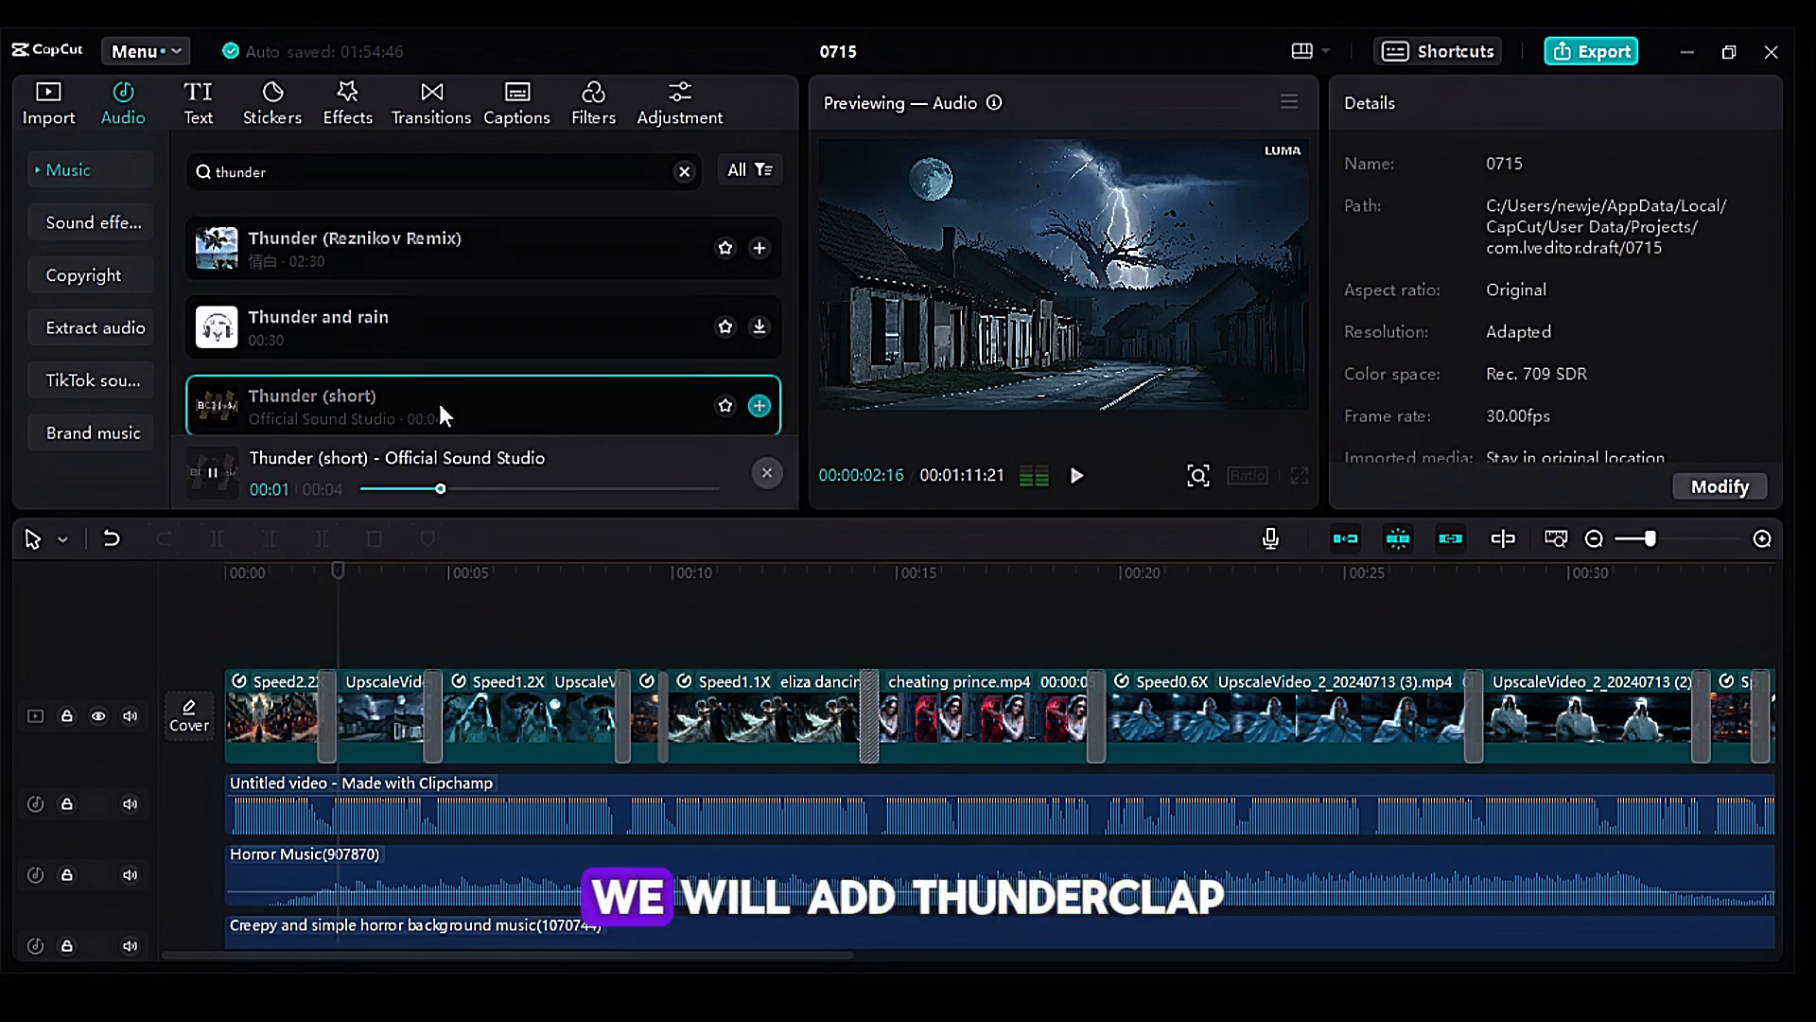
pyautogui.scroll(-2, 420, 405)
pyautogui.moveTo(388, 287); pyautogui.dragTo(338, 634)
pyautogui.click(1081, 478)
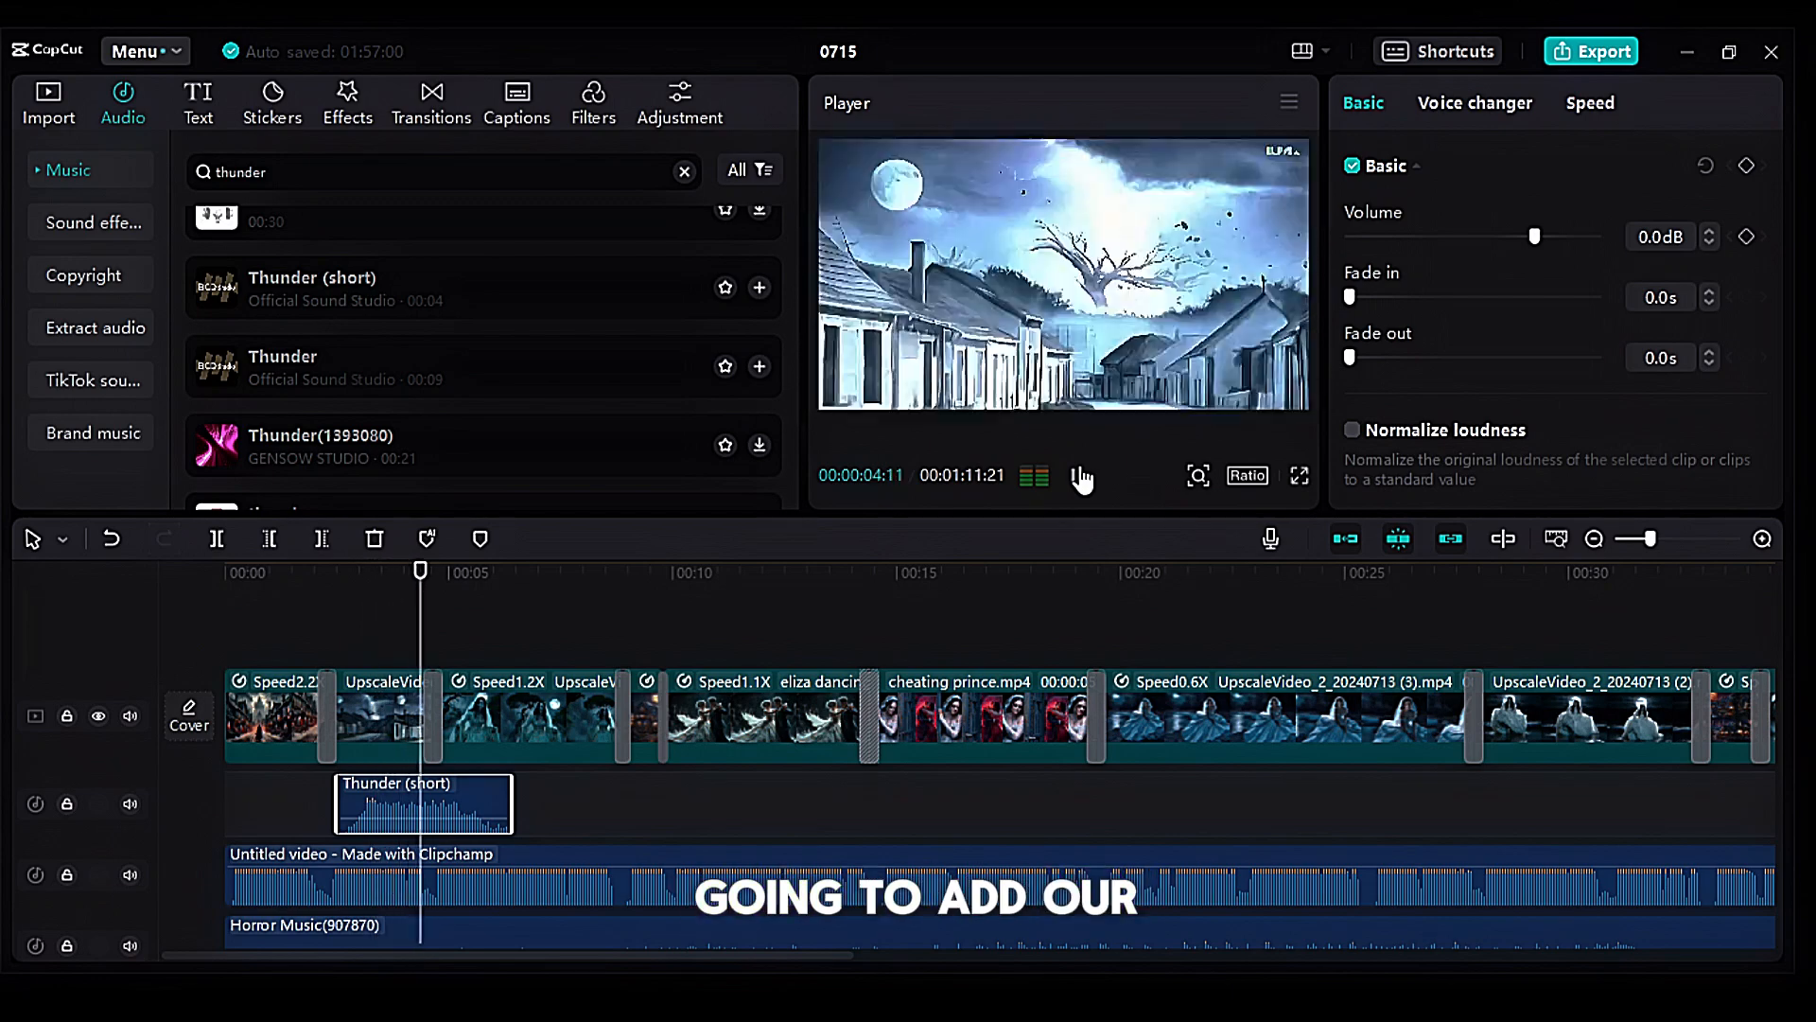
# Step: Find "zombie" audio, add Zombie breathing(52551) at 00:00:06:11, and trim it to the end of the 1.2X ghost bride clip
pyautogui.click(684, 172)
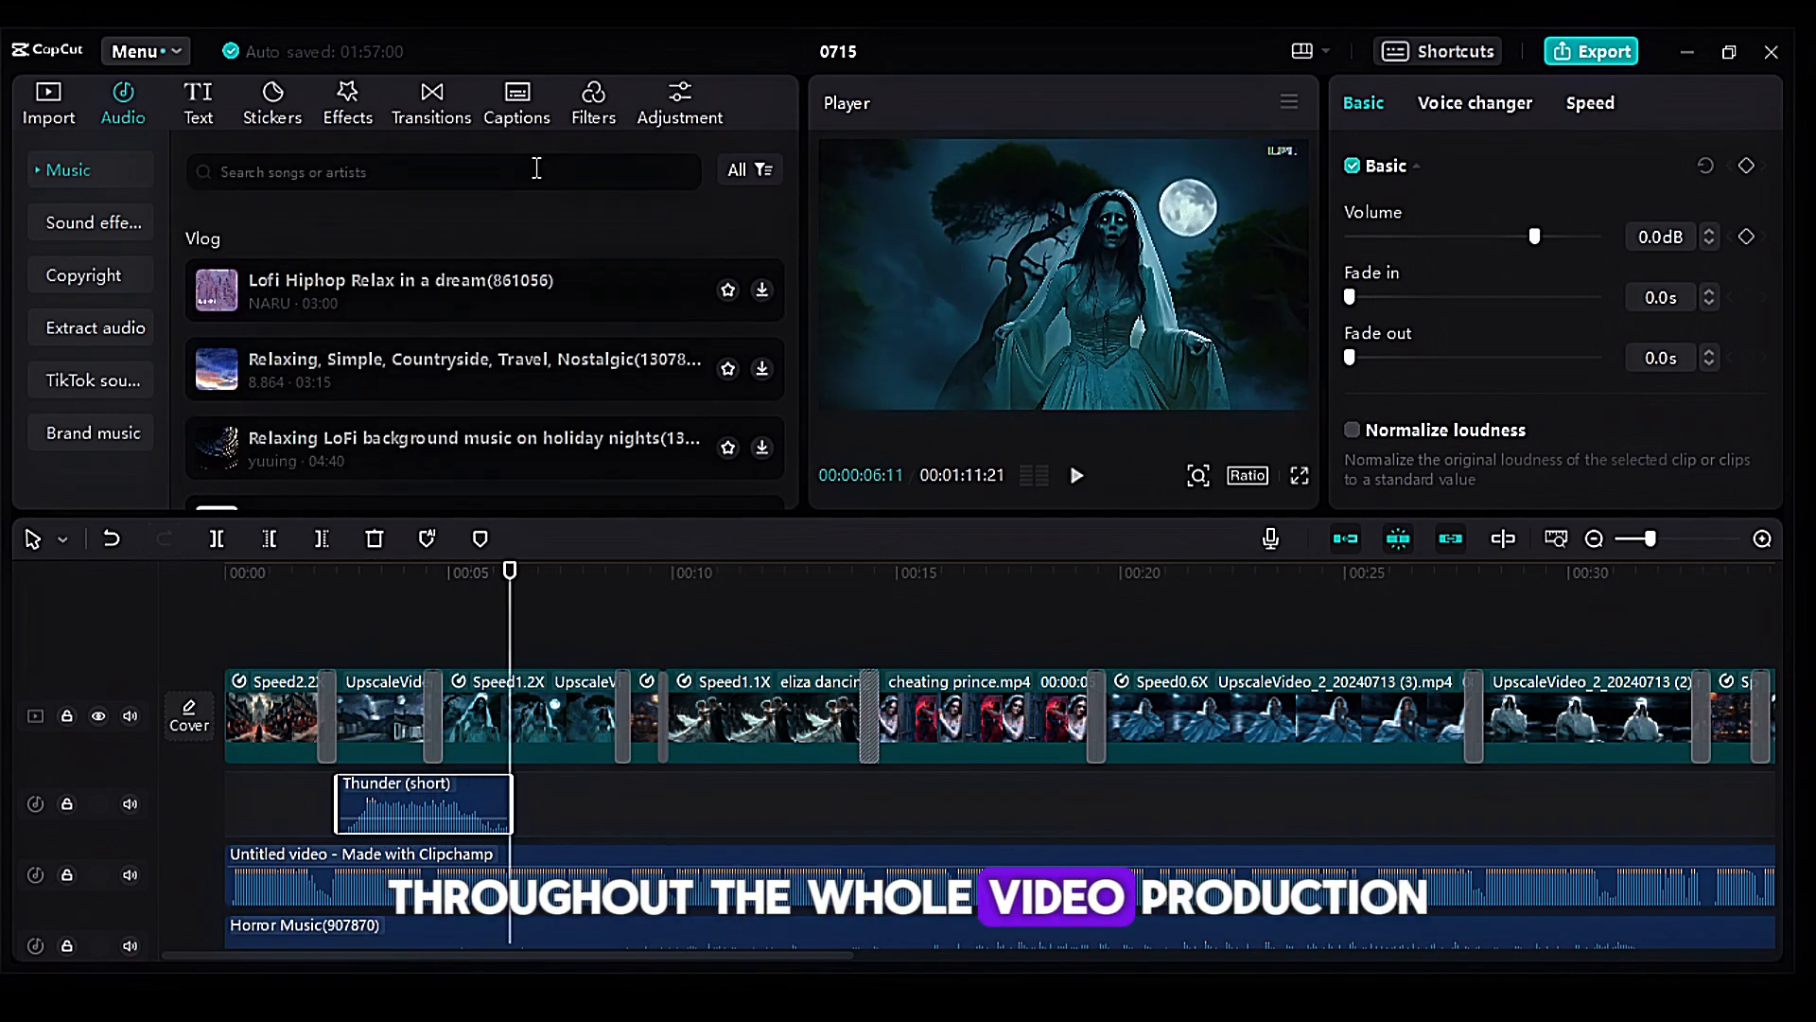
pyautogui.write('zoombie')
pyautogui.press('Return')
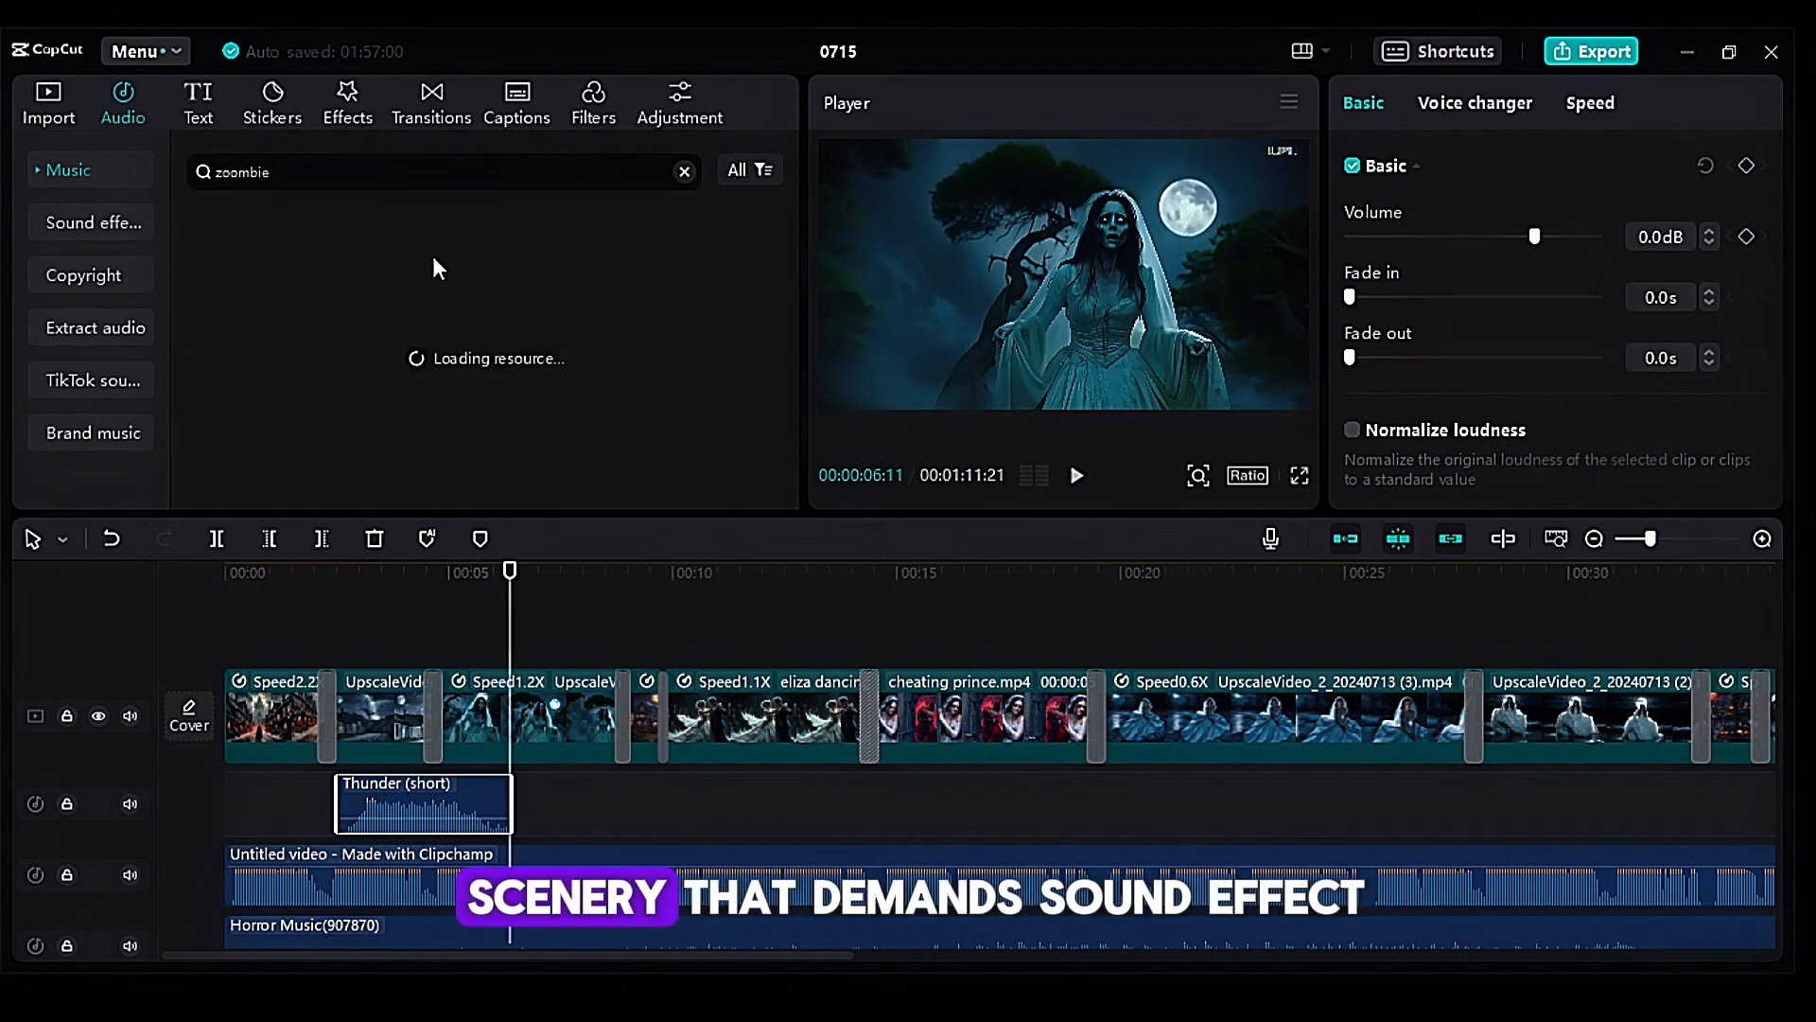
pyautogui.click(240, 168)
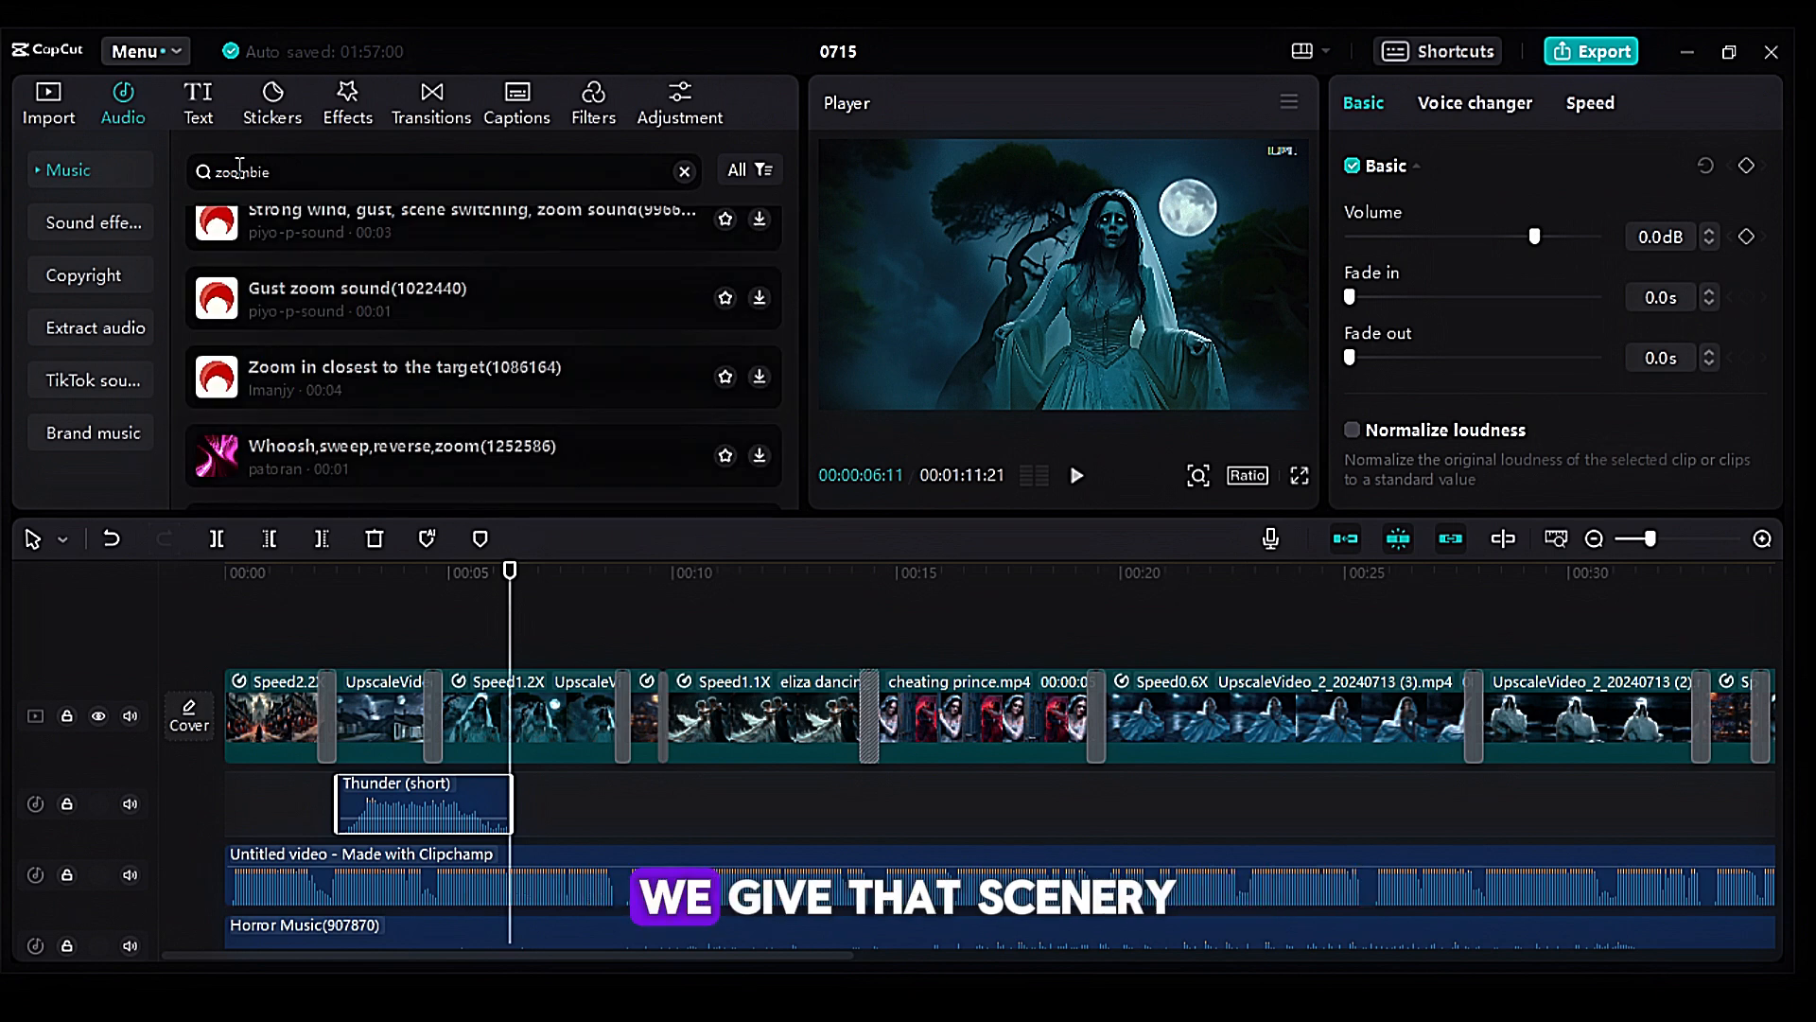
pyautogui.press('BackSpace')
pyautogui.press('Return')
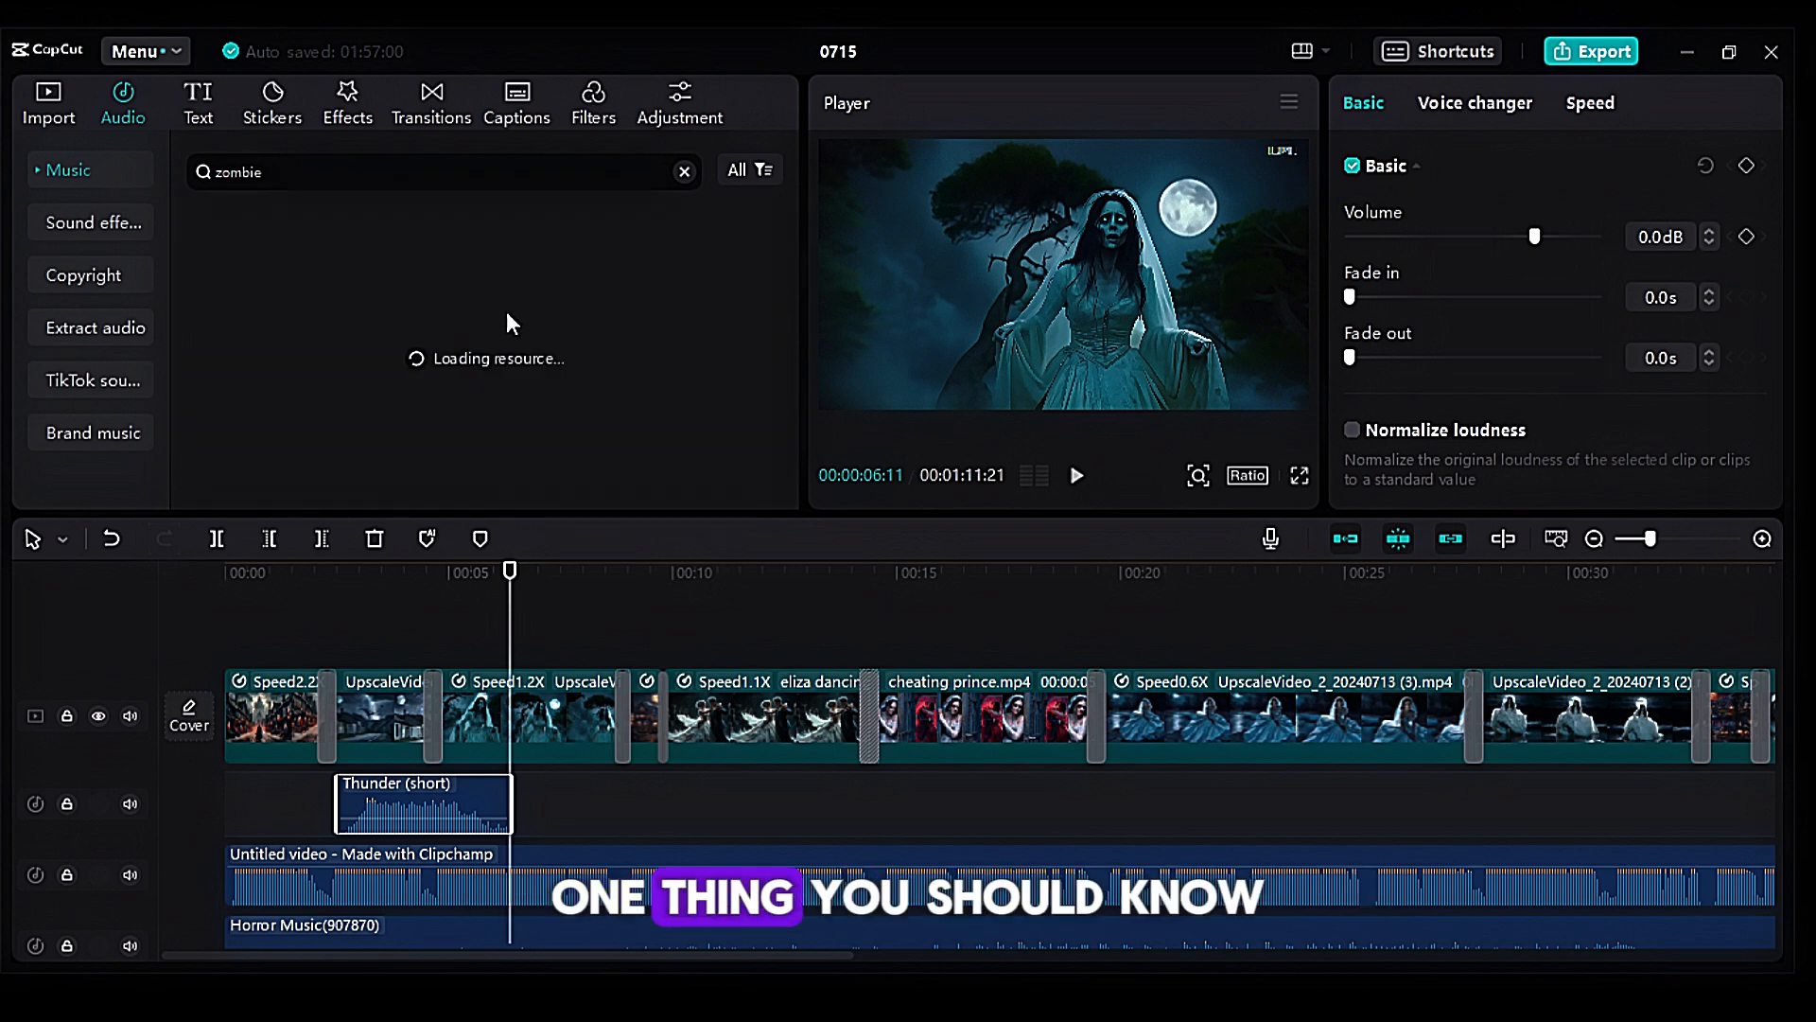
pyautogui.click(473, 224)
pyautogui.moveTo(486, 298); pyautogui.dragTo(755, 825)
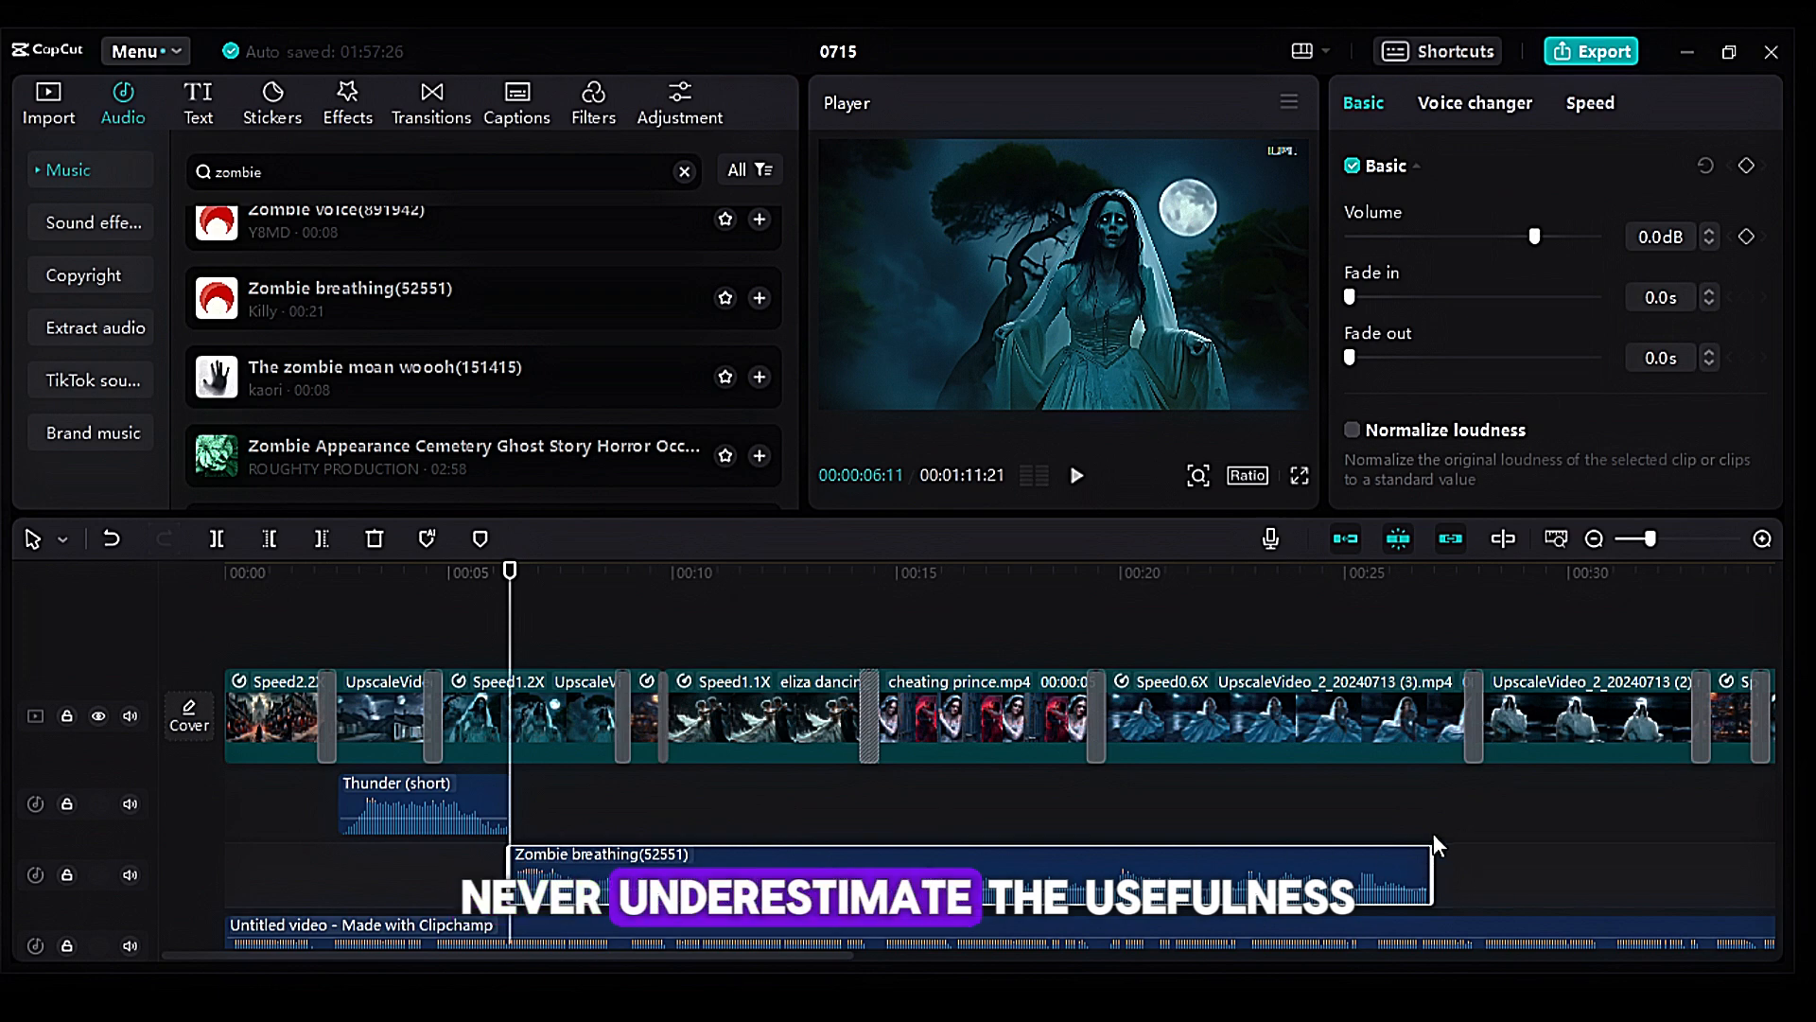
pyautogui.moveTo(1433, 881); pyautogui.dragTo(617, 882)
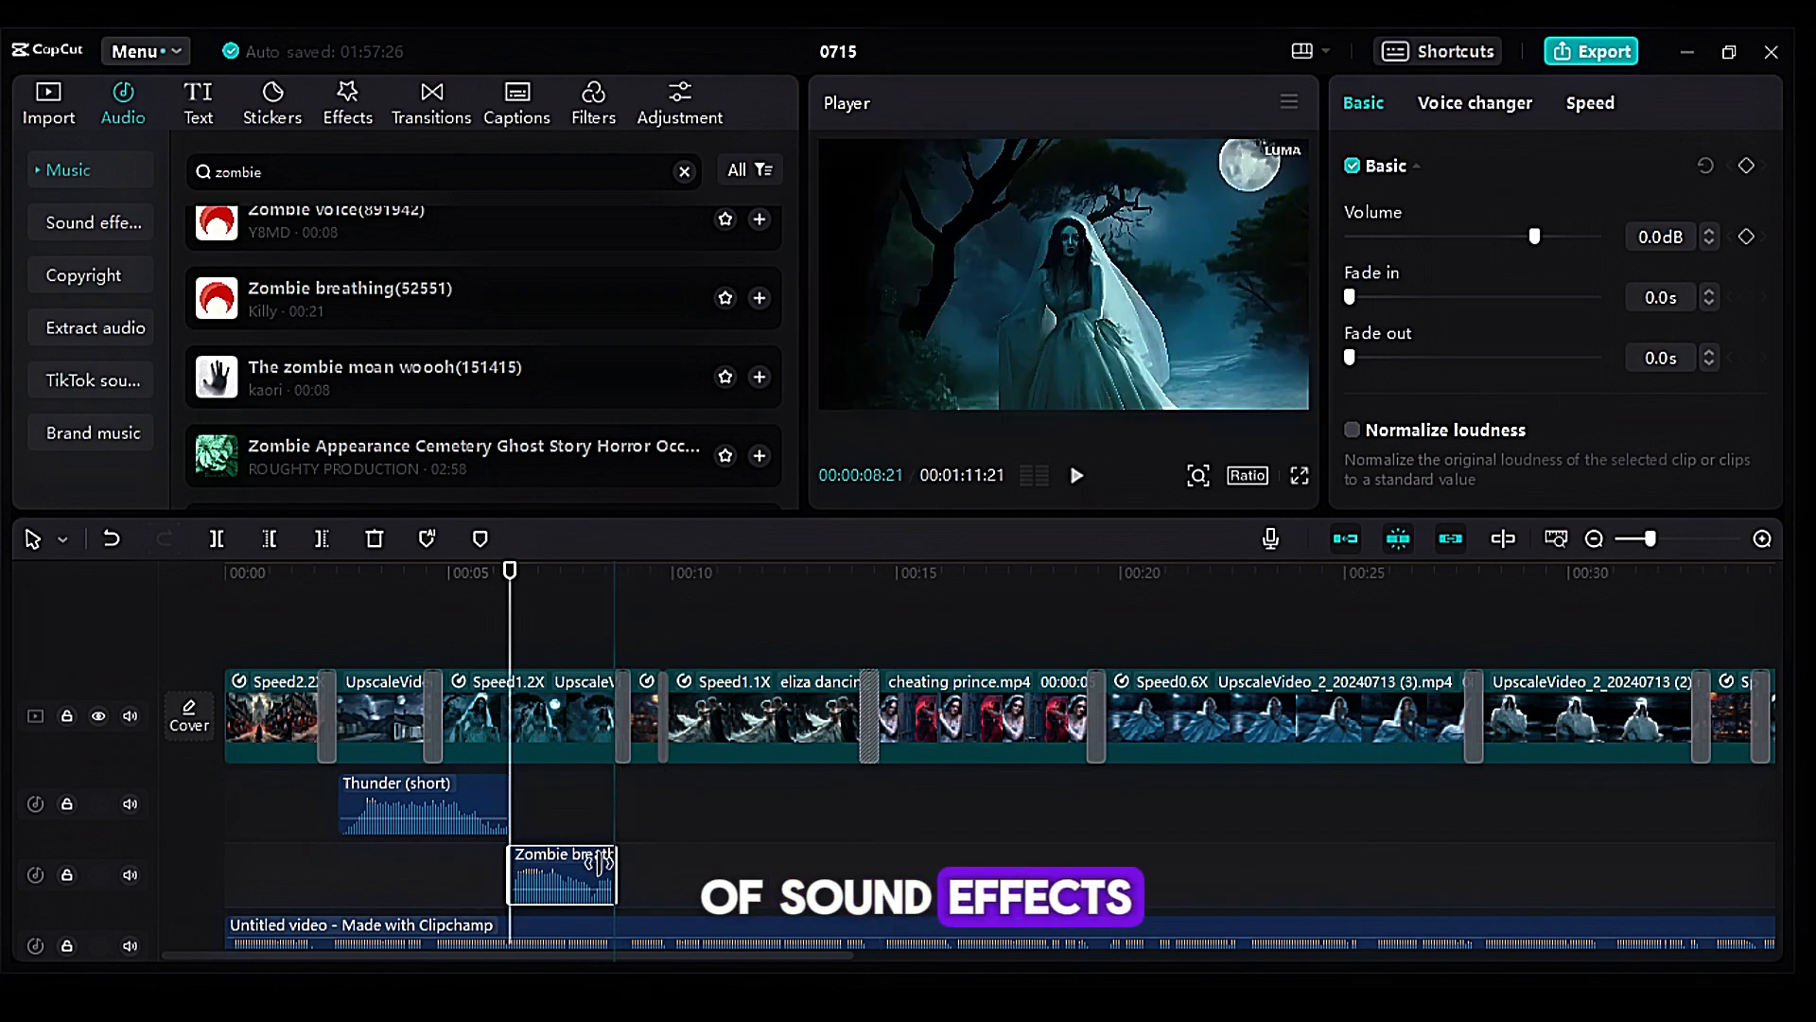
# Step: Set the Zombie breathing clip's volume to -10.6 dB, and preview the video from the start through the seated bride clip
pyautogui.moveTo(1534, 237); pyautogui.dragTo(1502, 236)
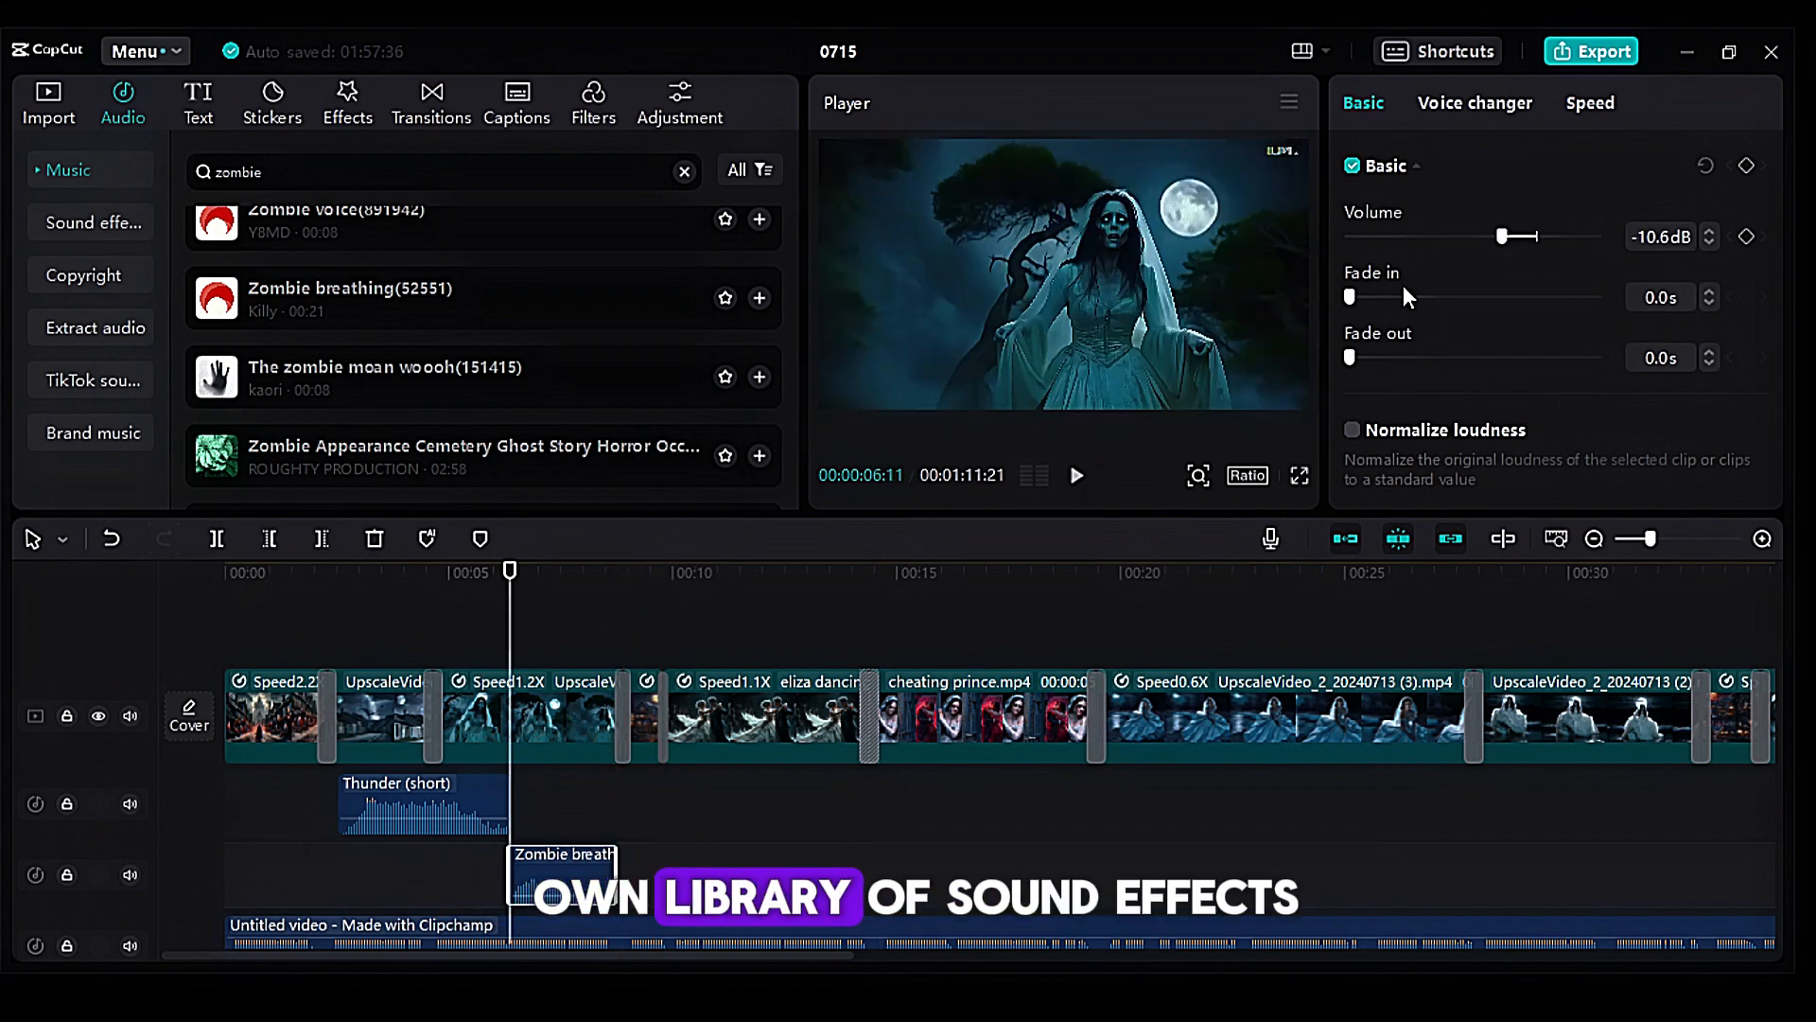
pyautogui.moveTo(506, 613); pyautogui.dragTo(225, 613)
pyautogui.click(1077, 477)
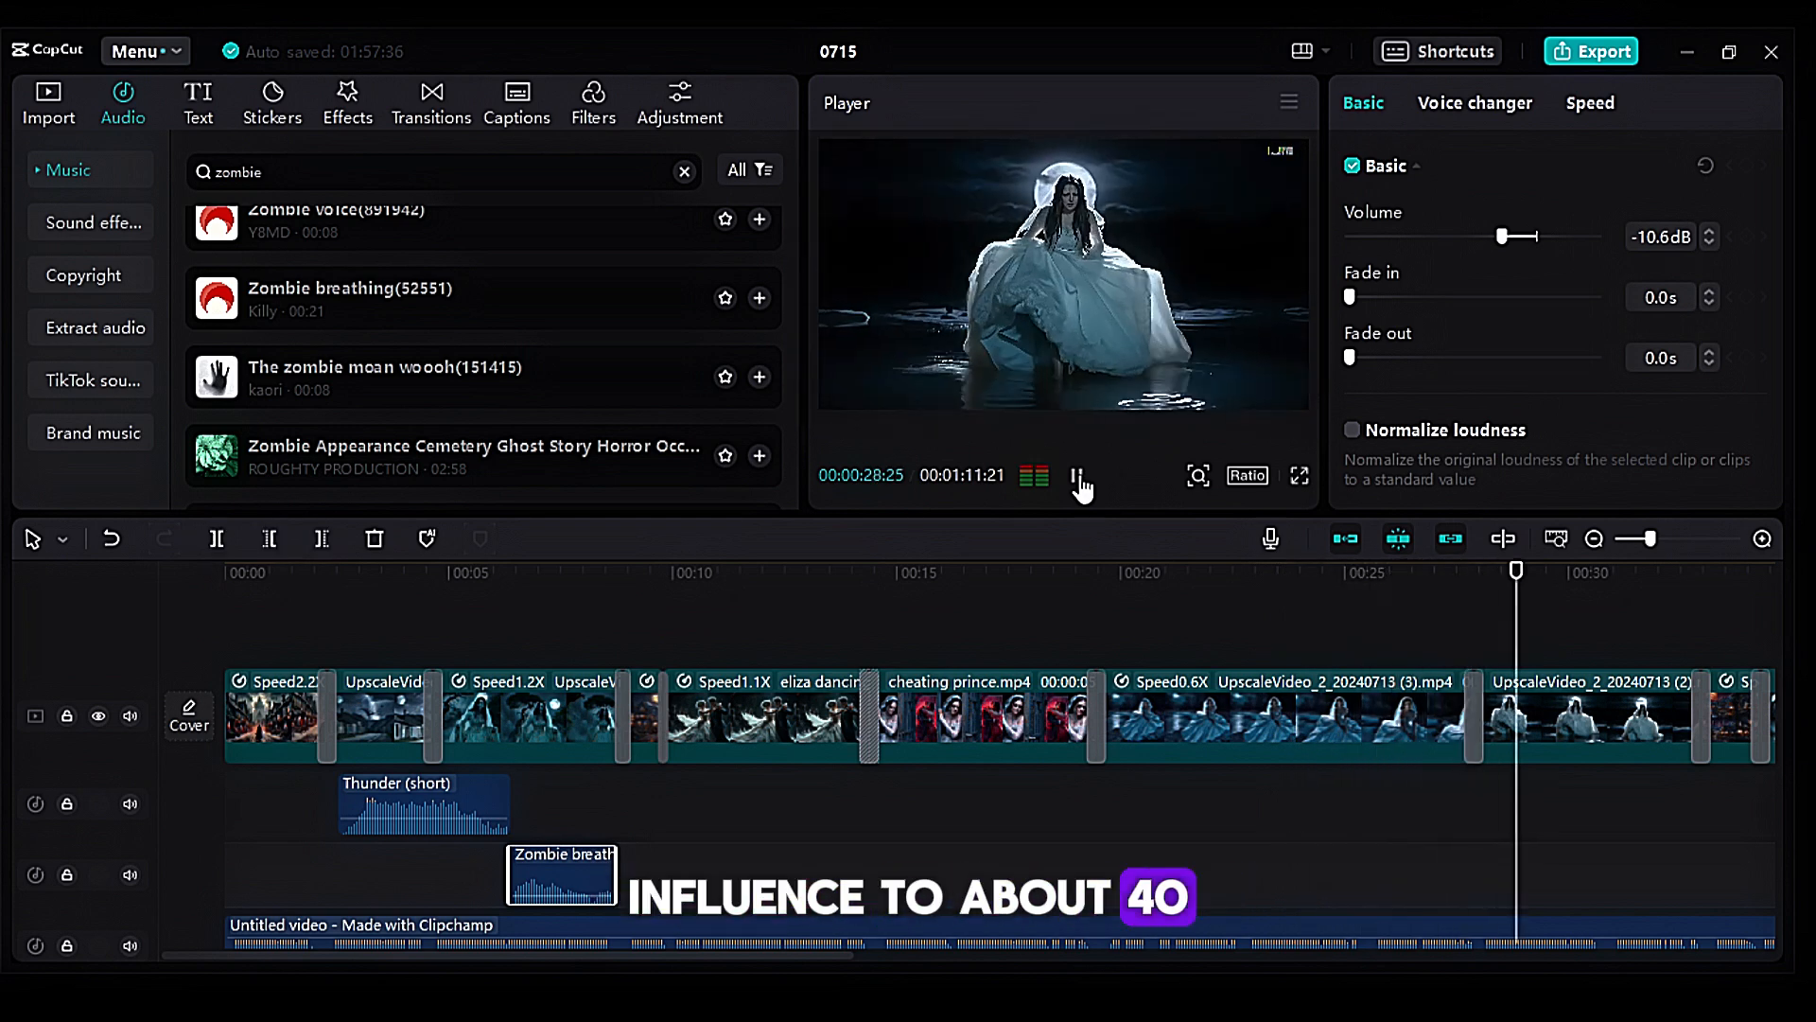
pyautogui.click(1078, 476)
# Step: Find "water sound" audio and add Water Sound by Noble Music ASMR under the clip of the bride seated on the water
pyautogui.click(684, 171)
pyautogui.write('water sound')
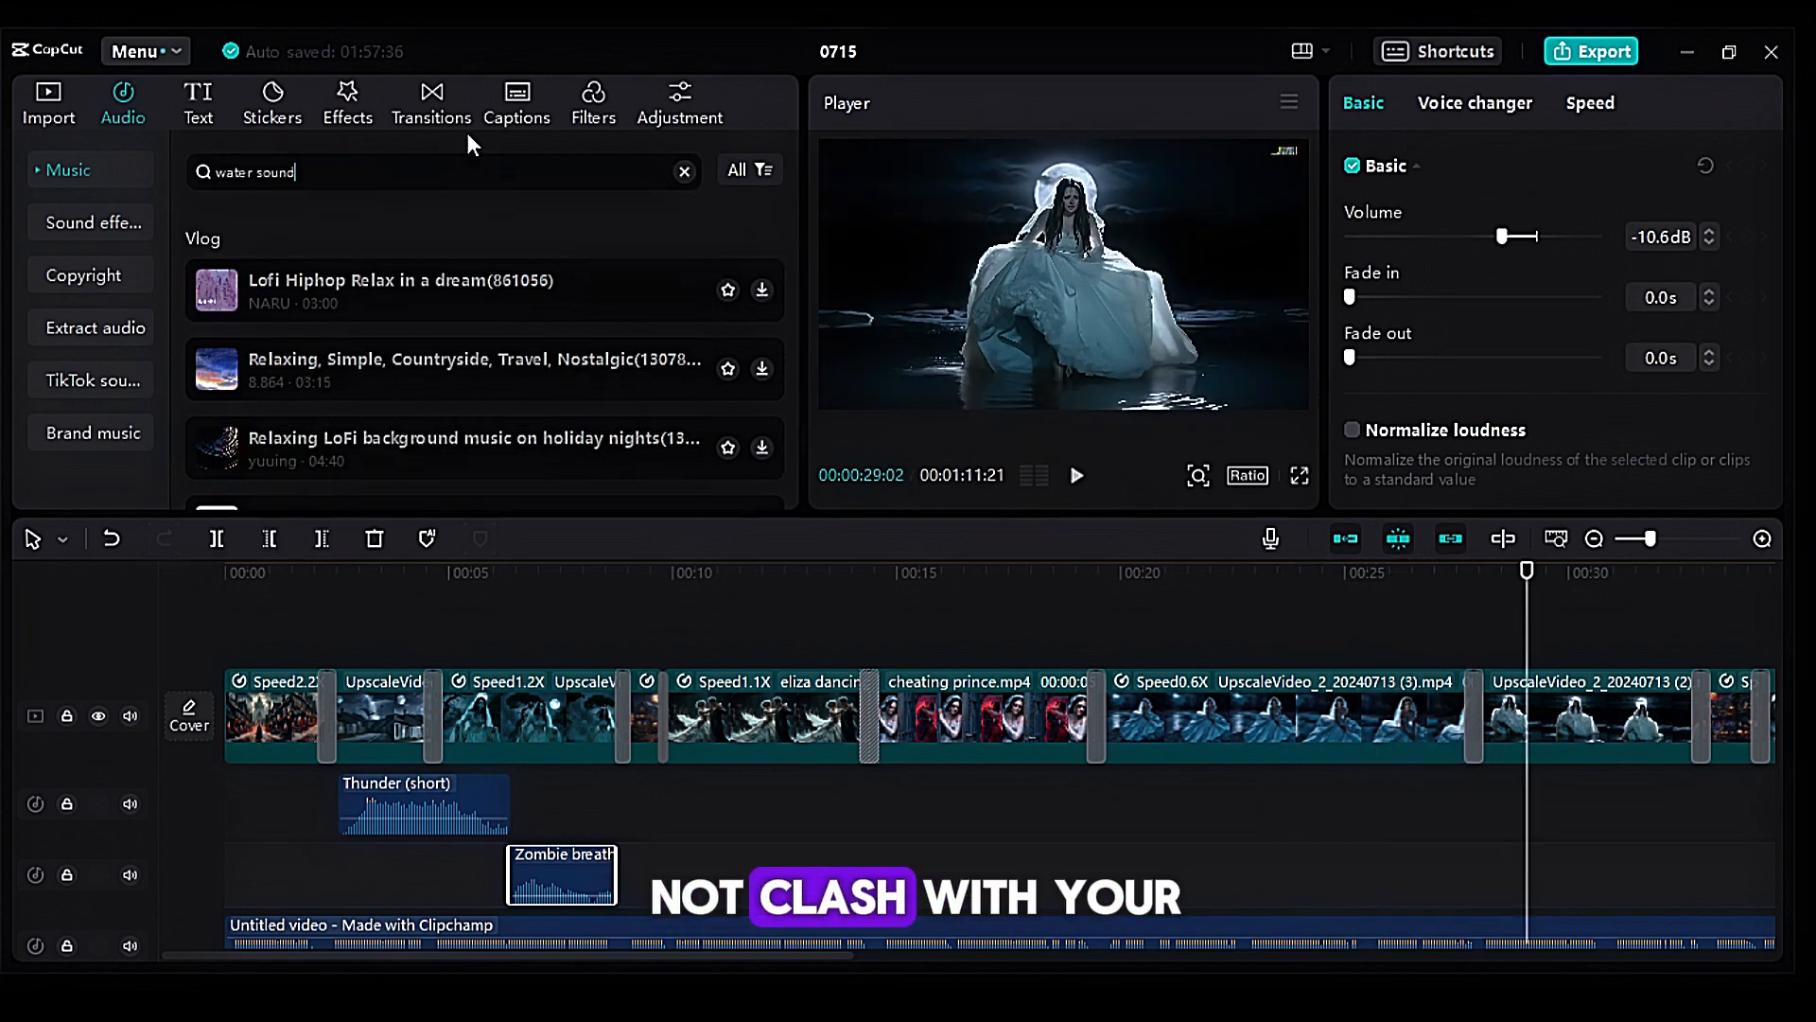
pyautogui.press('Return')
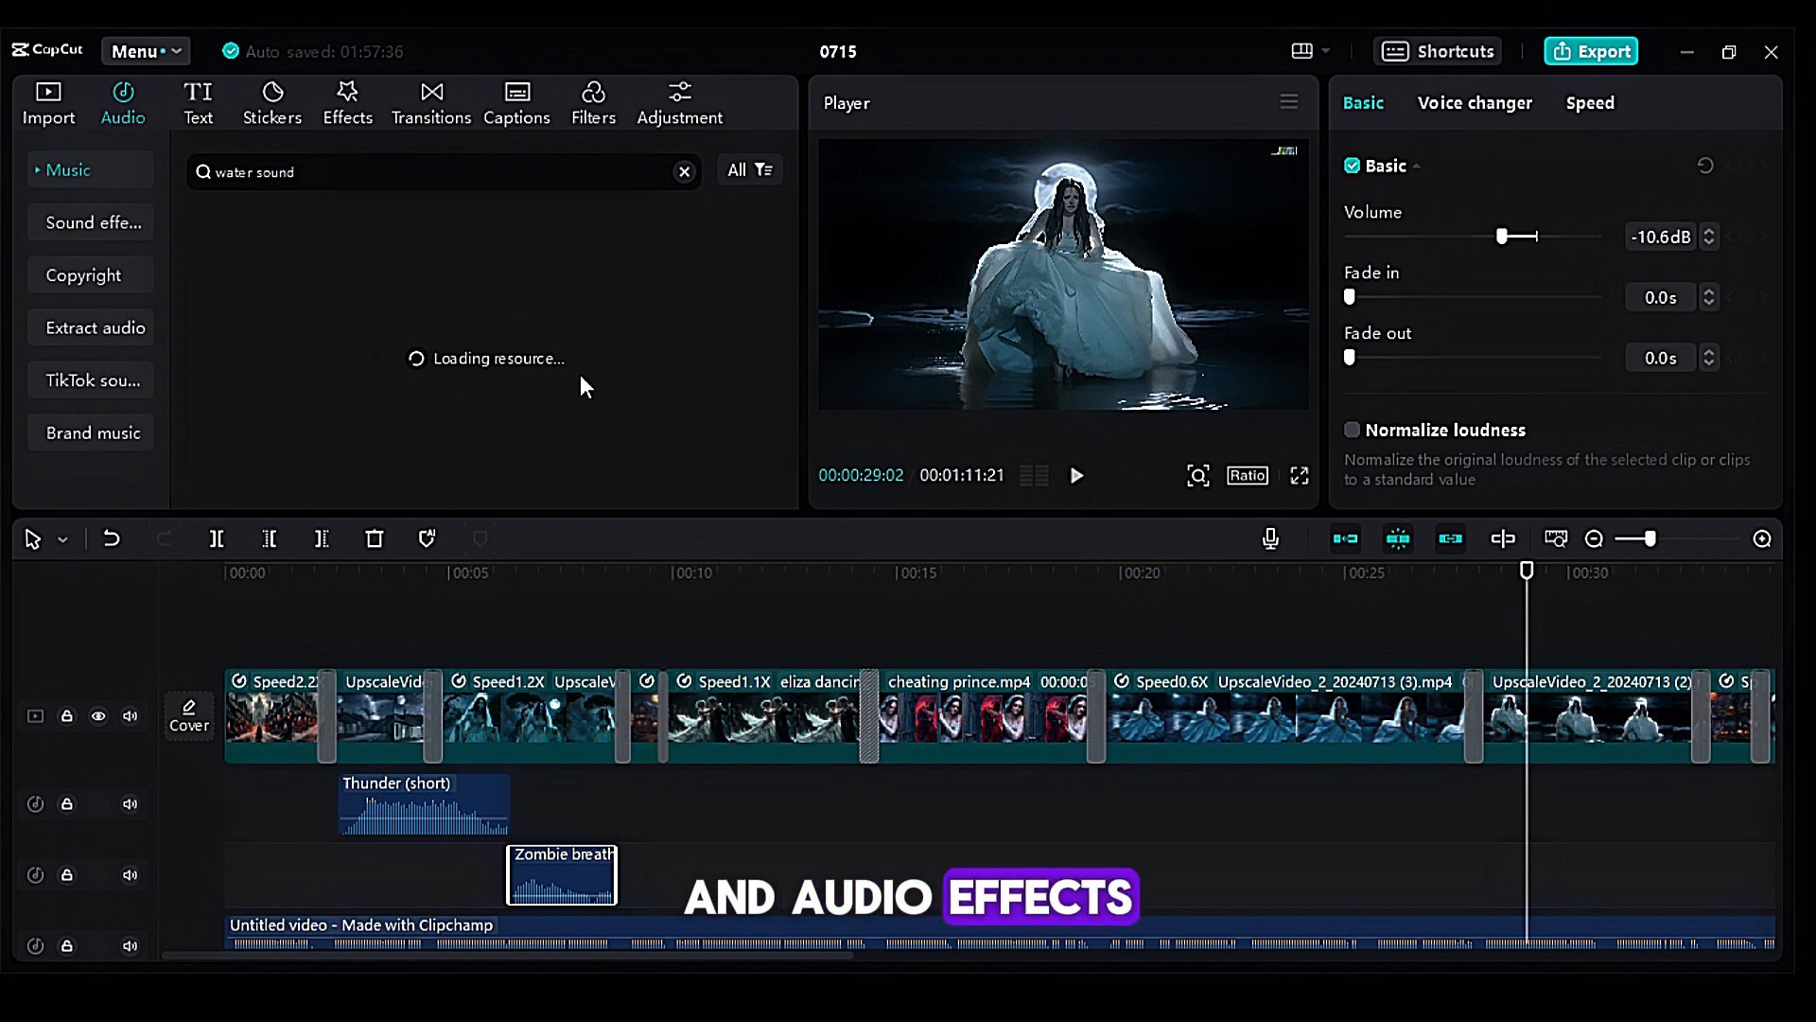
pyautogui.click(462, 233)
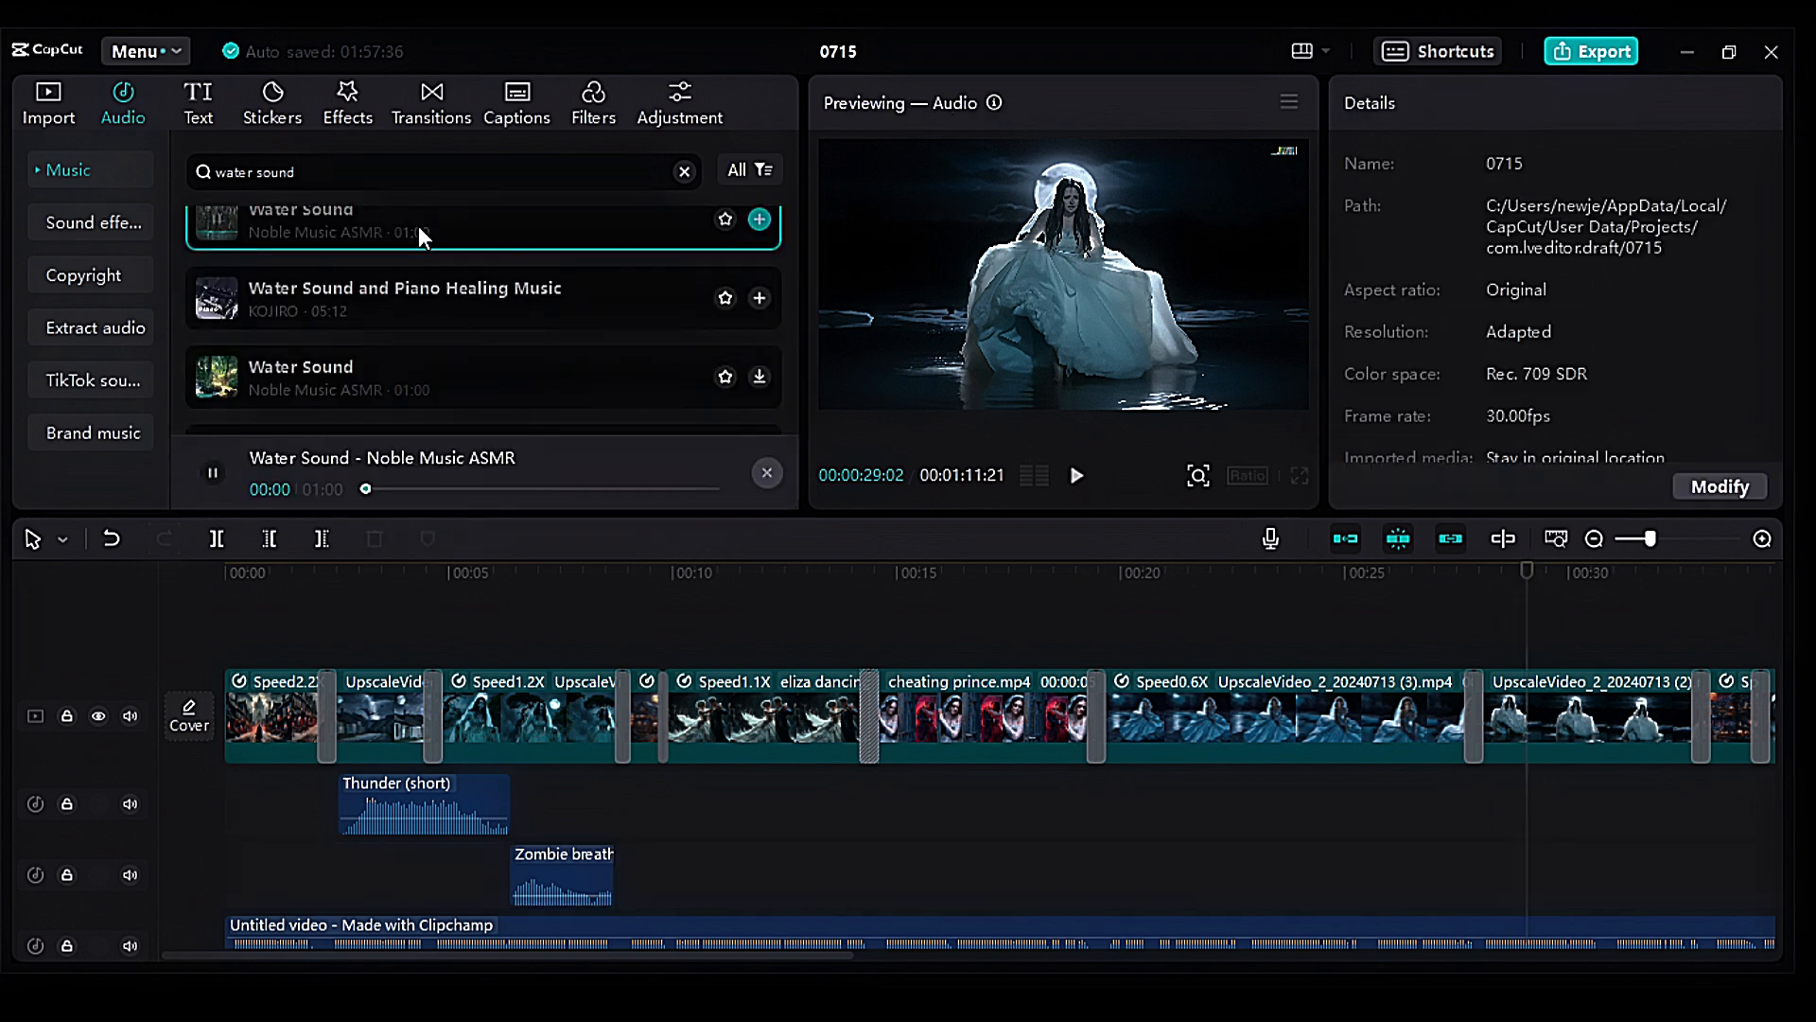
pyautogui.moveTo(449, 218); pyautogui.dragTo(1691, 871)
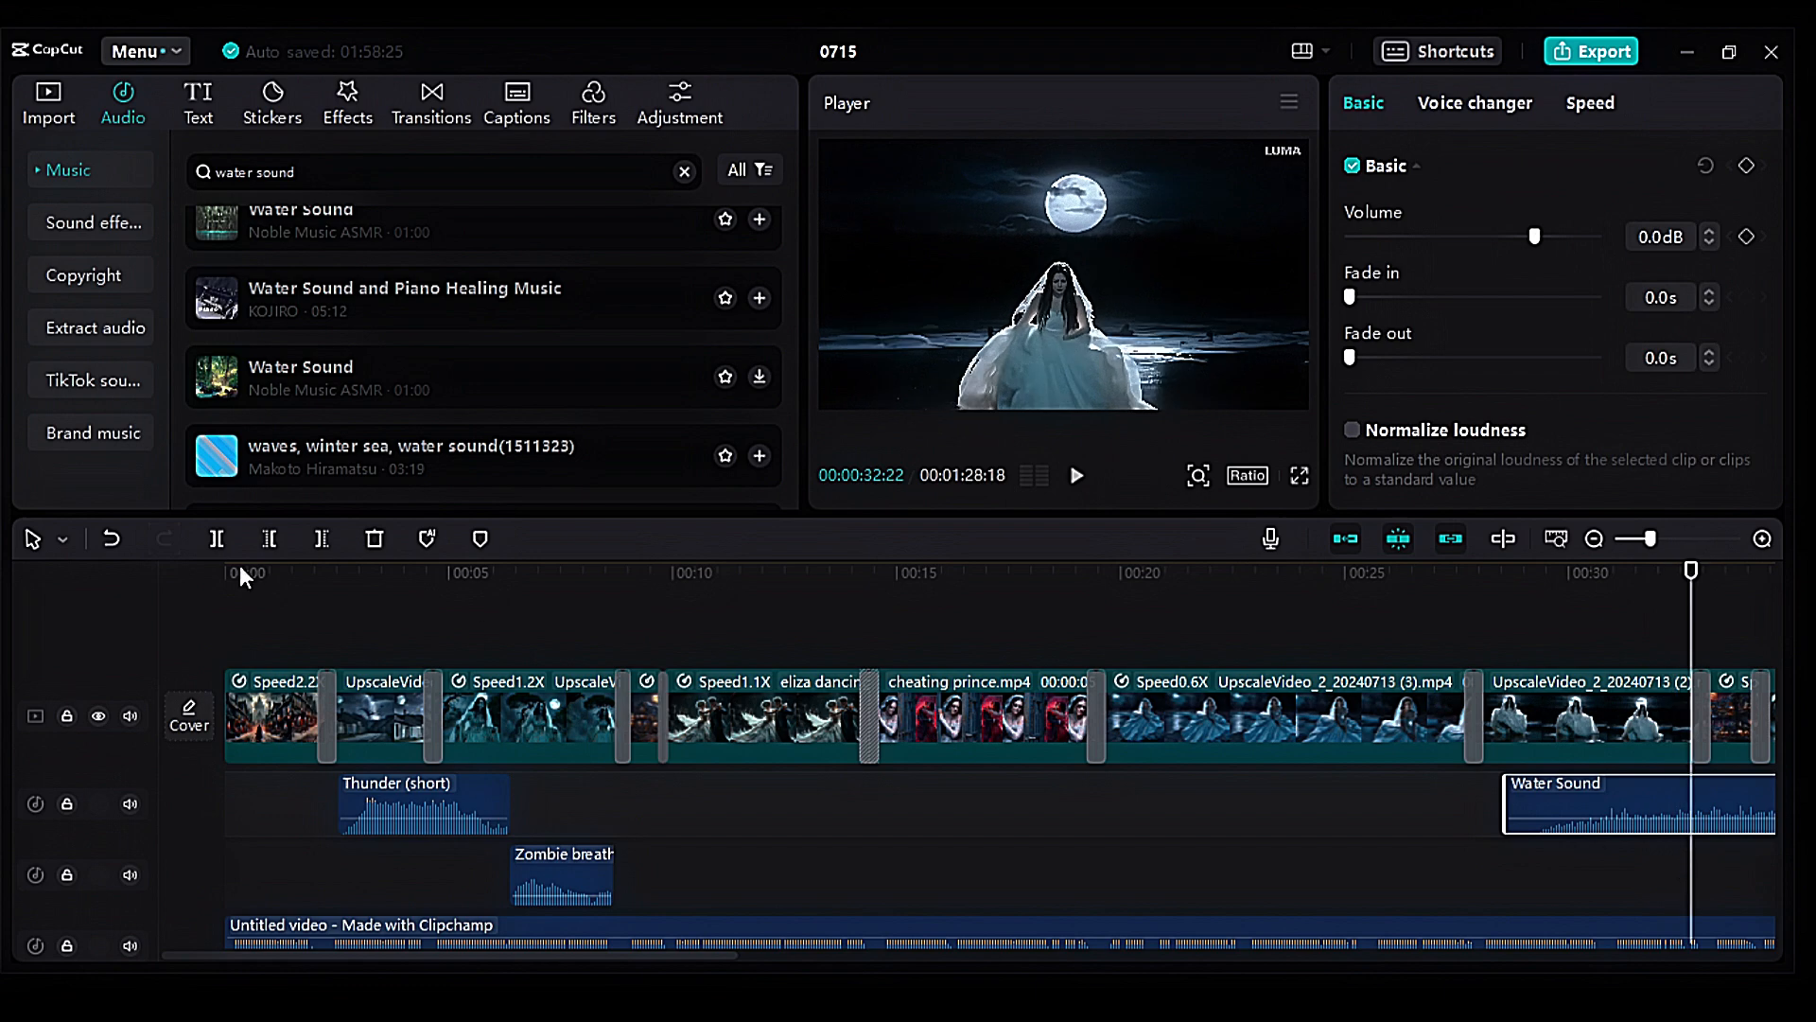
# Step: Split Water Sound at 00:00:32:22, delete the part after the seated bride clip, and preview the remaining sound
pyautogui.hscroll(5, 1687, 637)
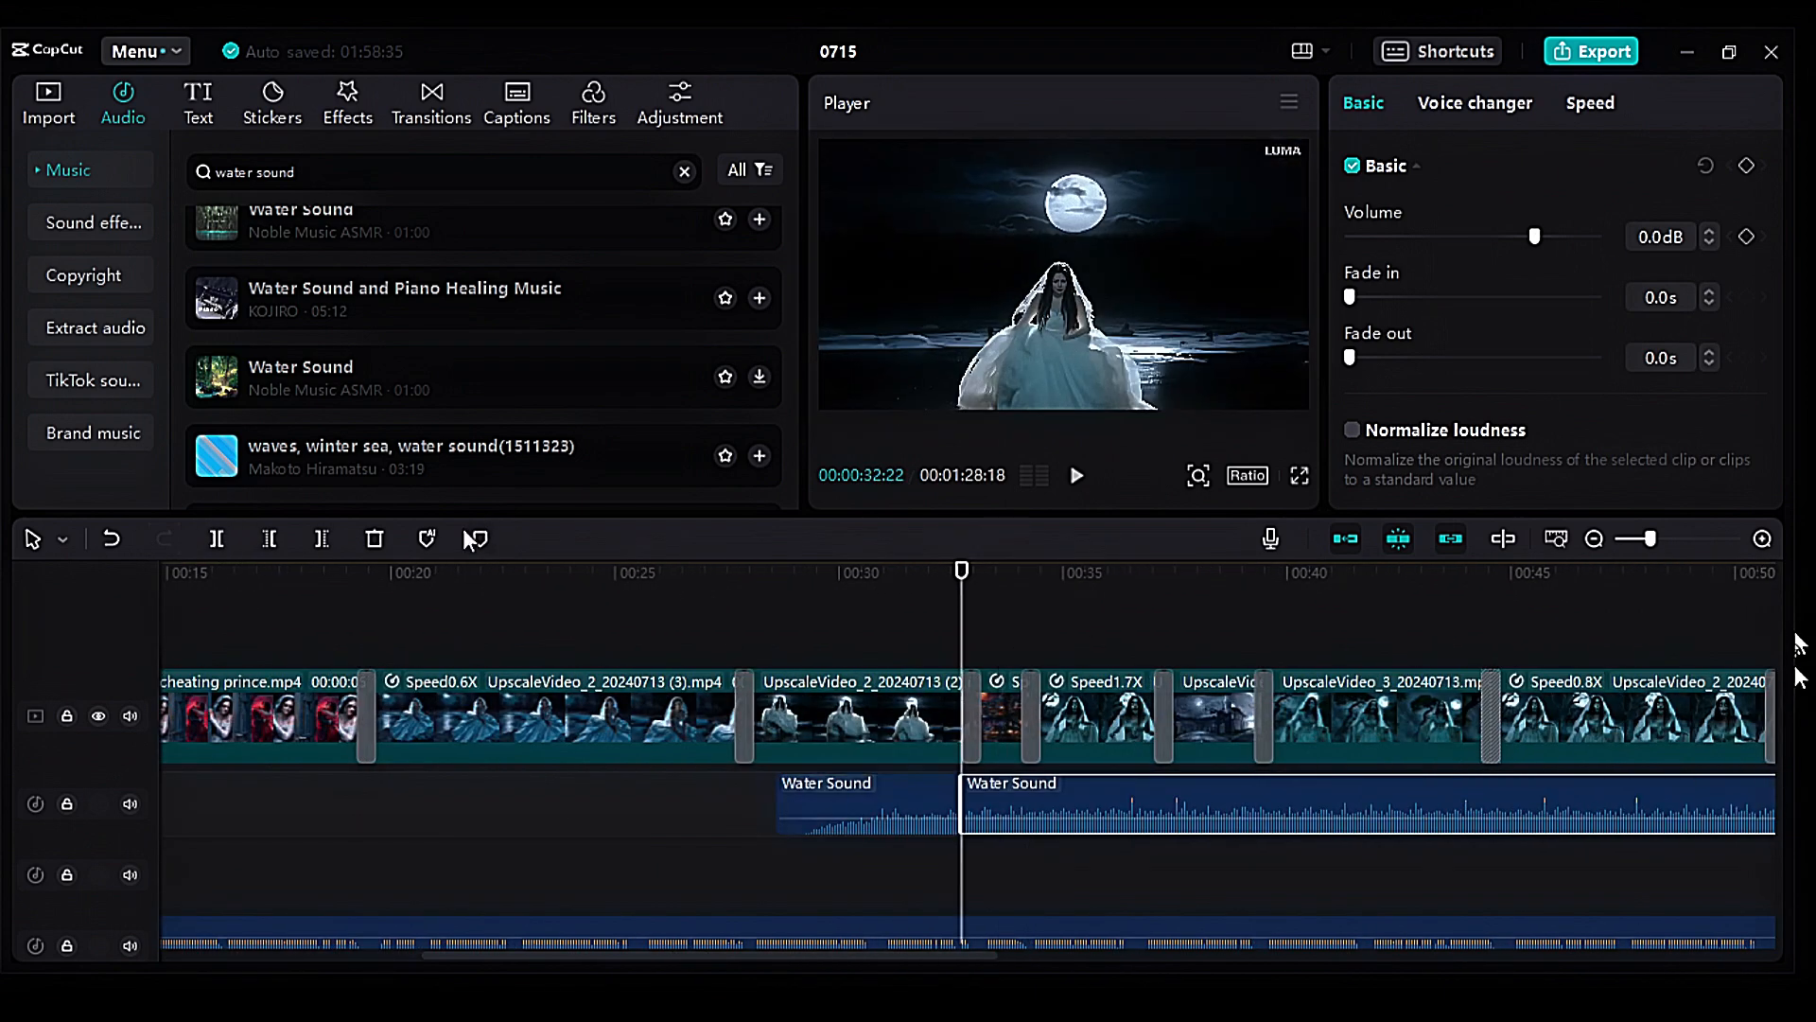
pyautogui.click(374, 538)
pyautogui.click(1077, 475)
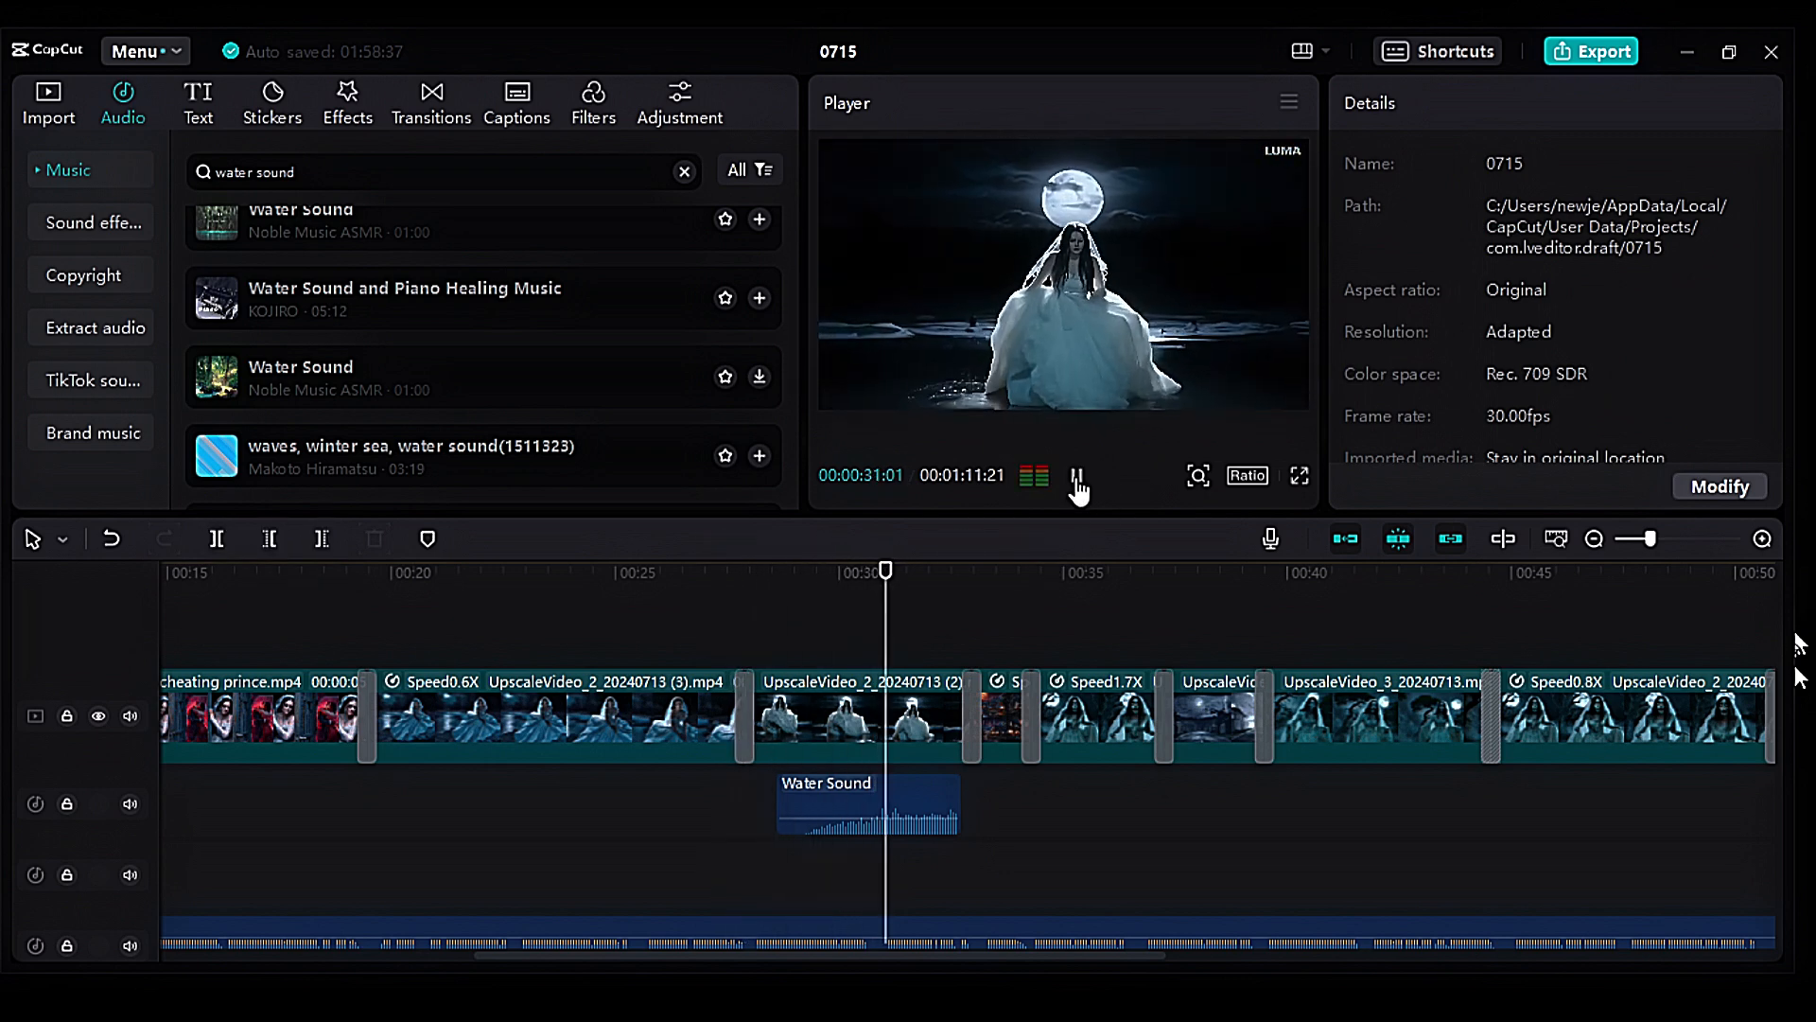
pyautogui.press('space')
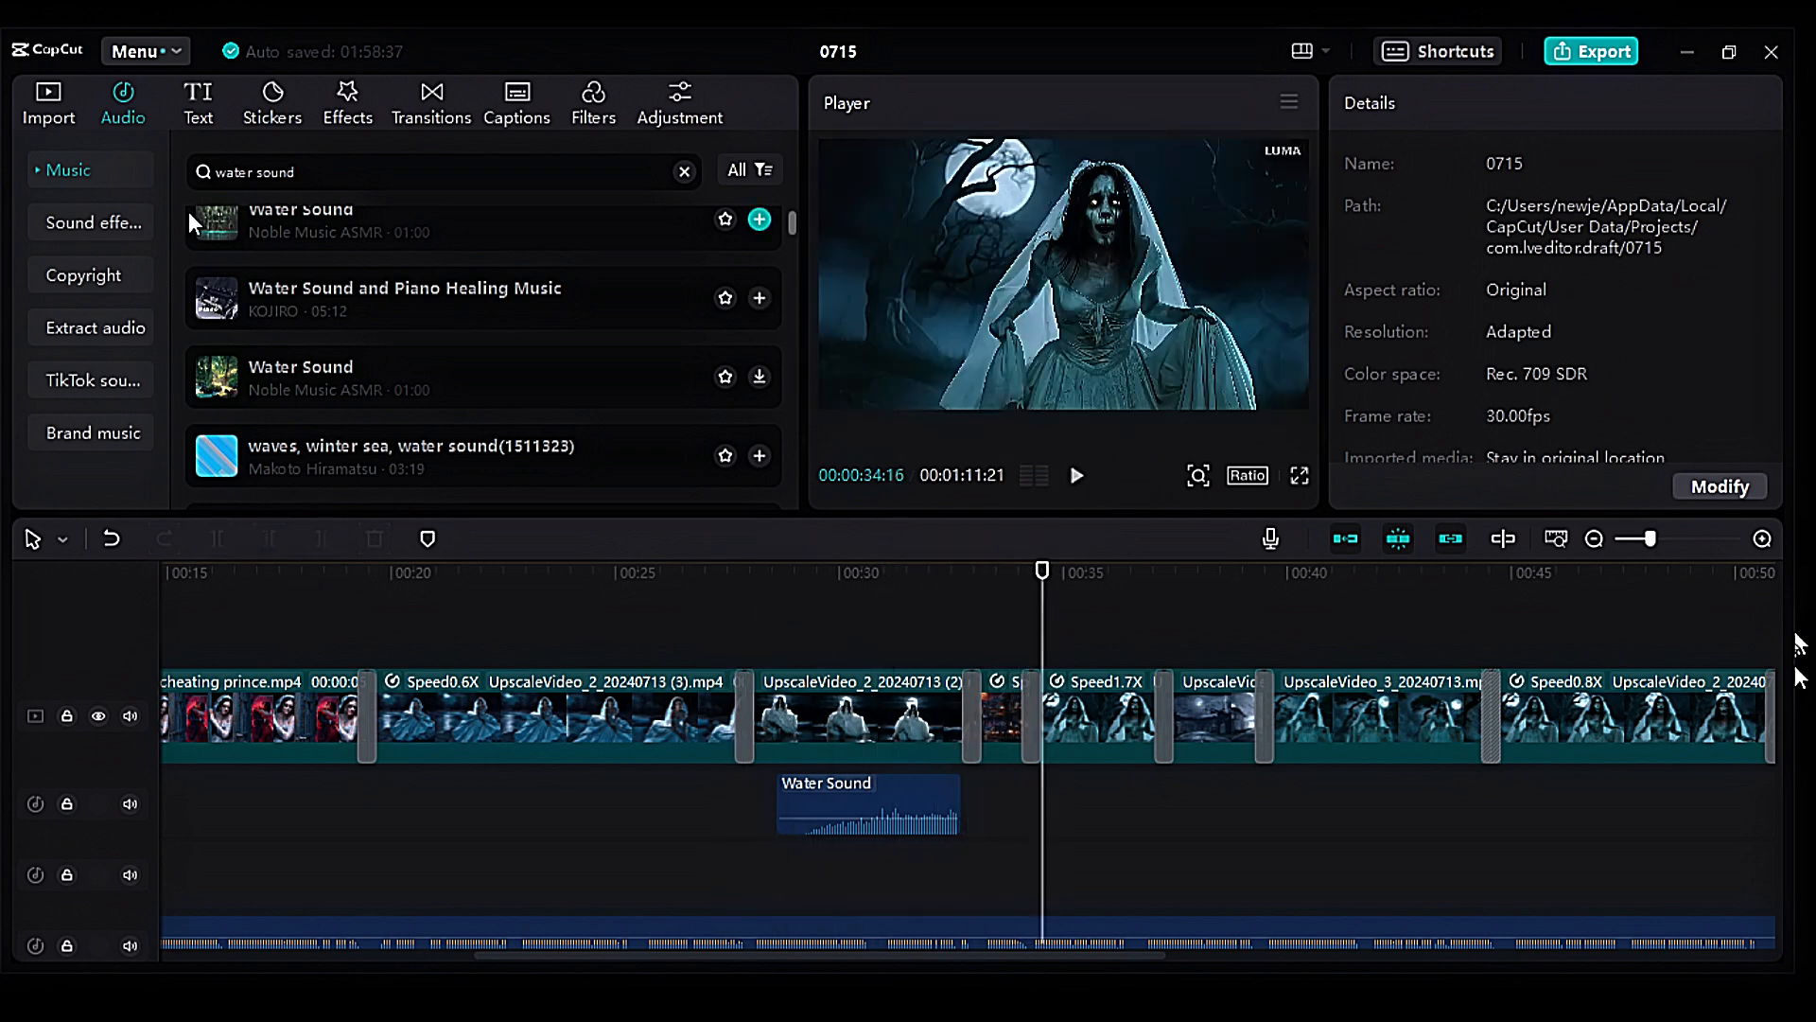
# Step: Find "zombie" audio, add The zombie moan (151415) at 00:00:34:16 under the 1.7X ghost bride clip, and preview it
pyautogui.click(683, 167)
pyautogui.write('zombie')
pyautogui.press('Return')
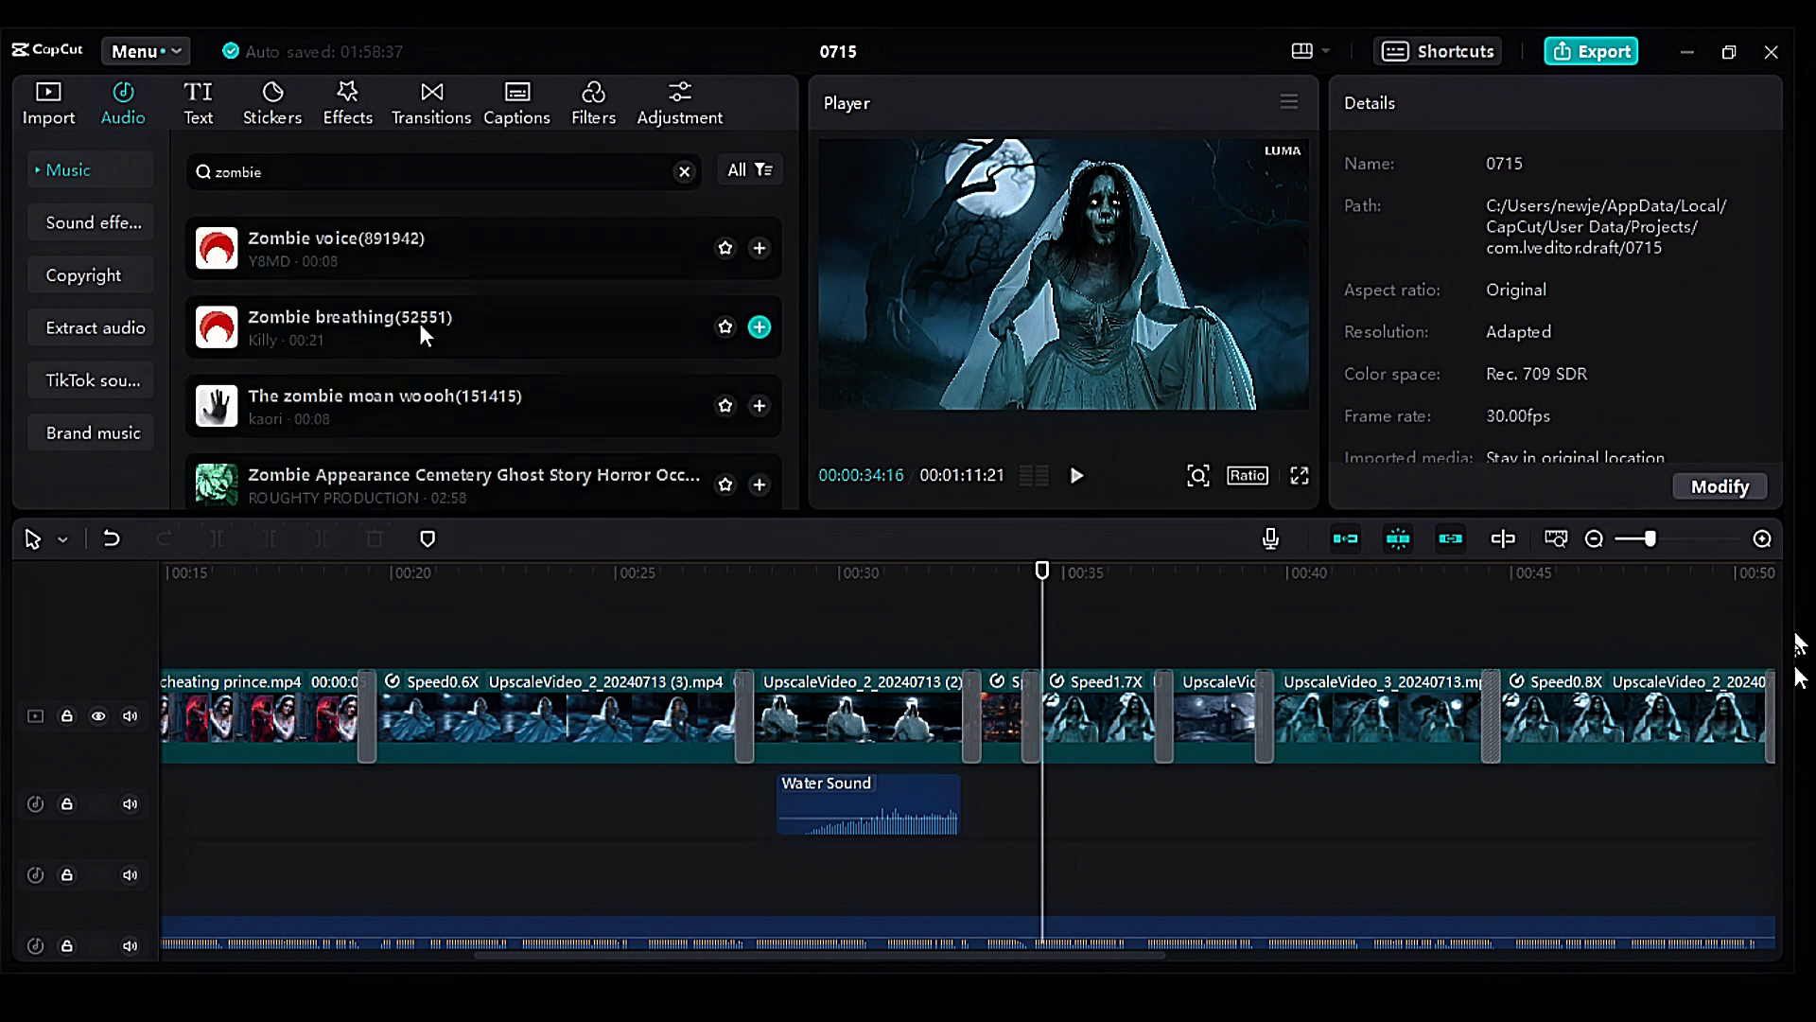
pyautogui.click(424, 396)
pyautogui.moveTo(423, 395); pyautogui.dragTo(1040, 794)
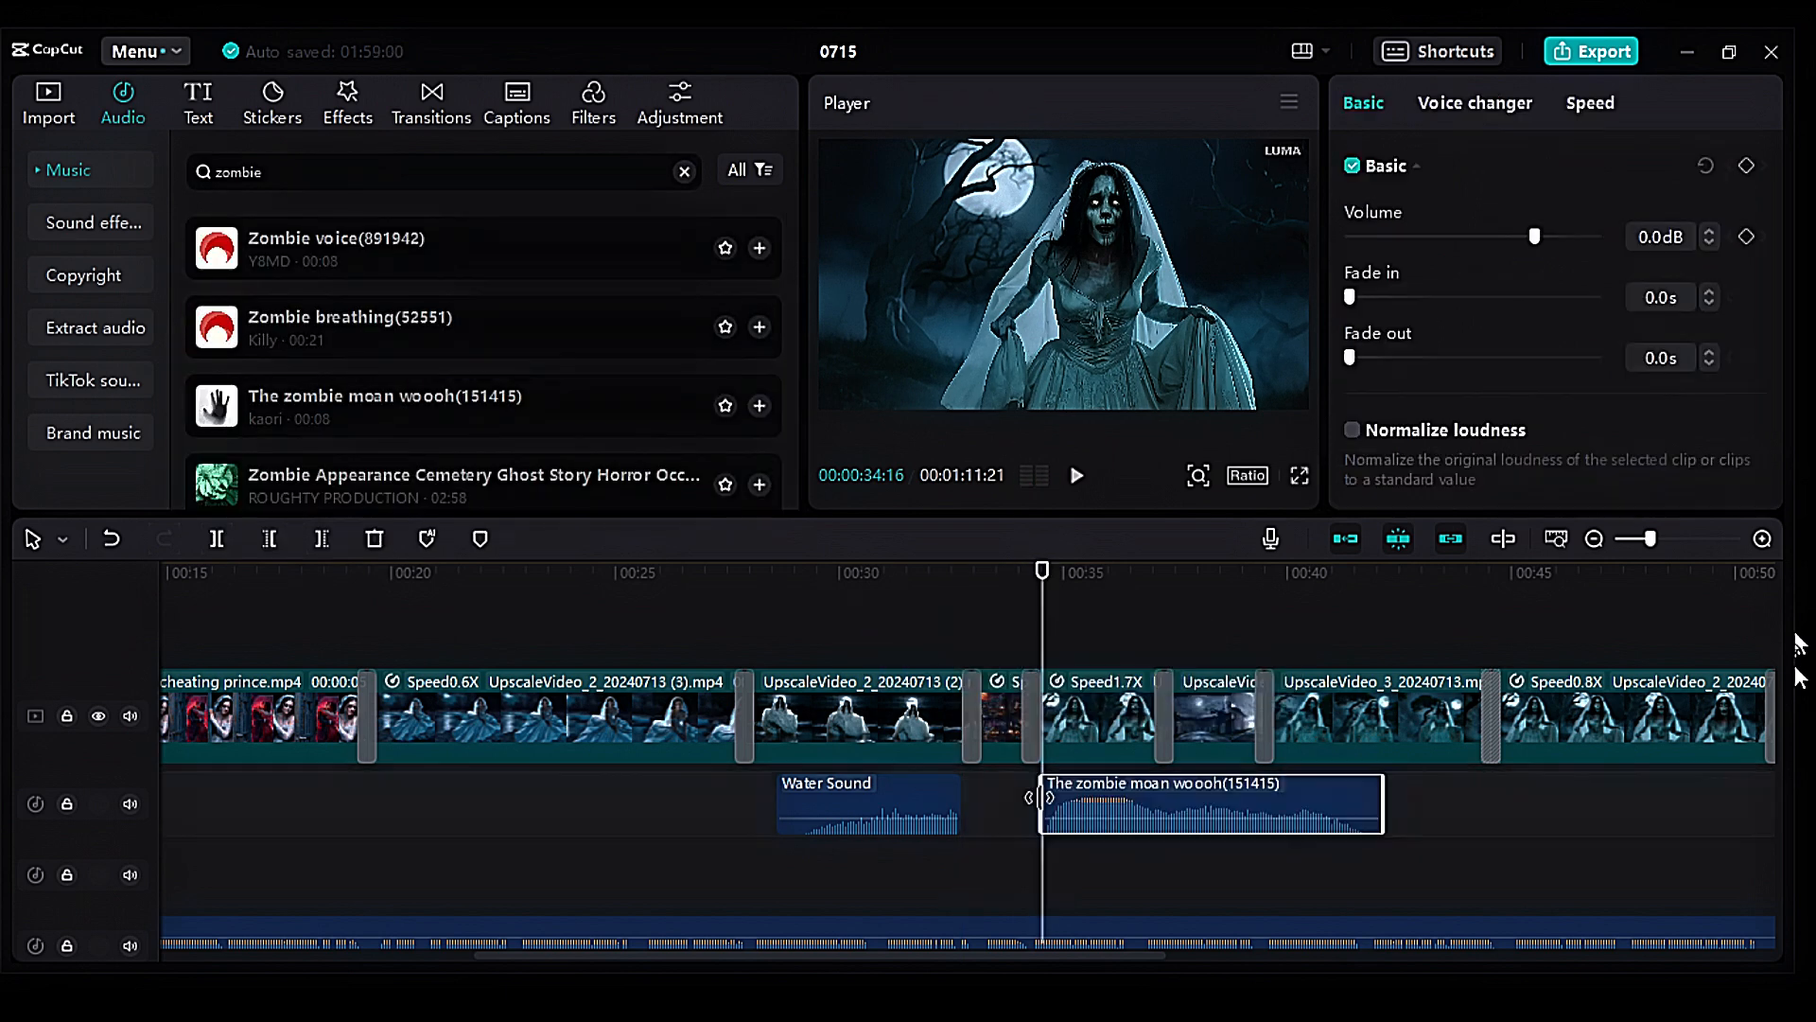
pyautogui.click(1077, 476)
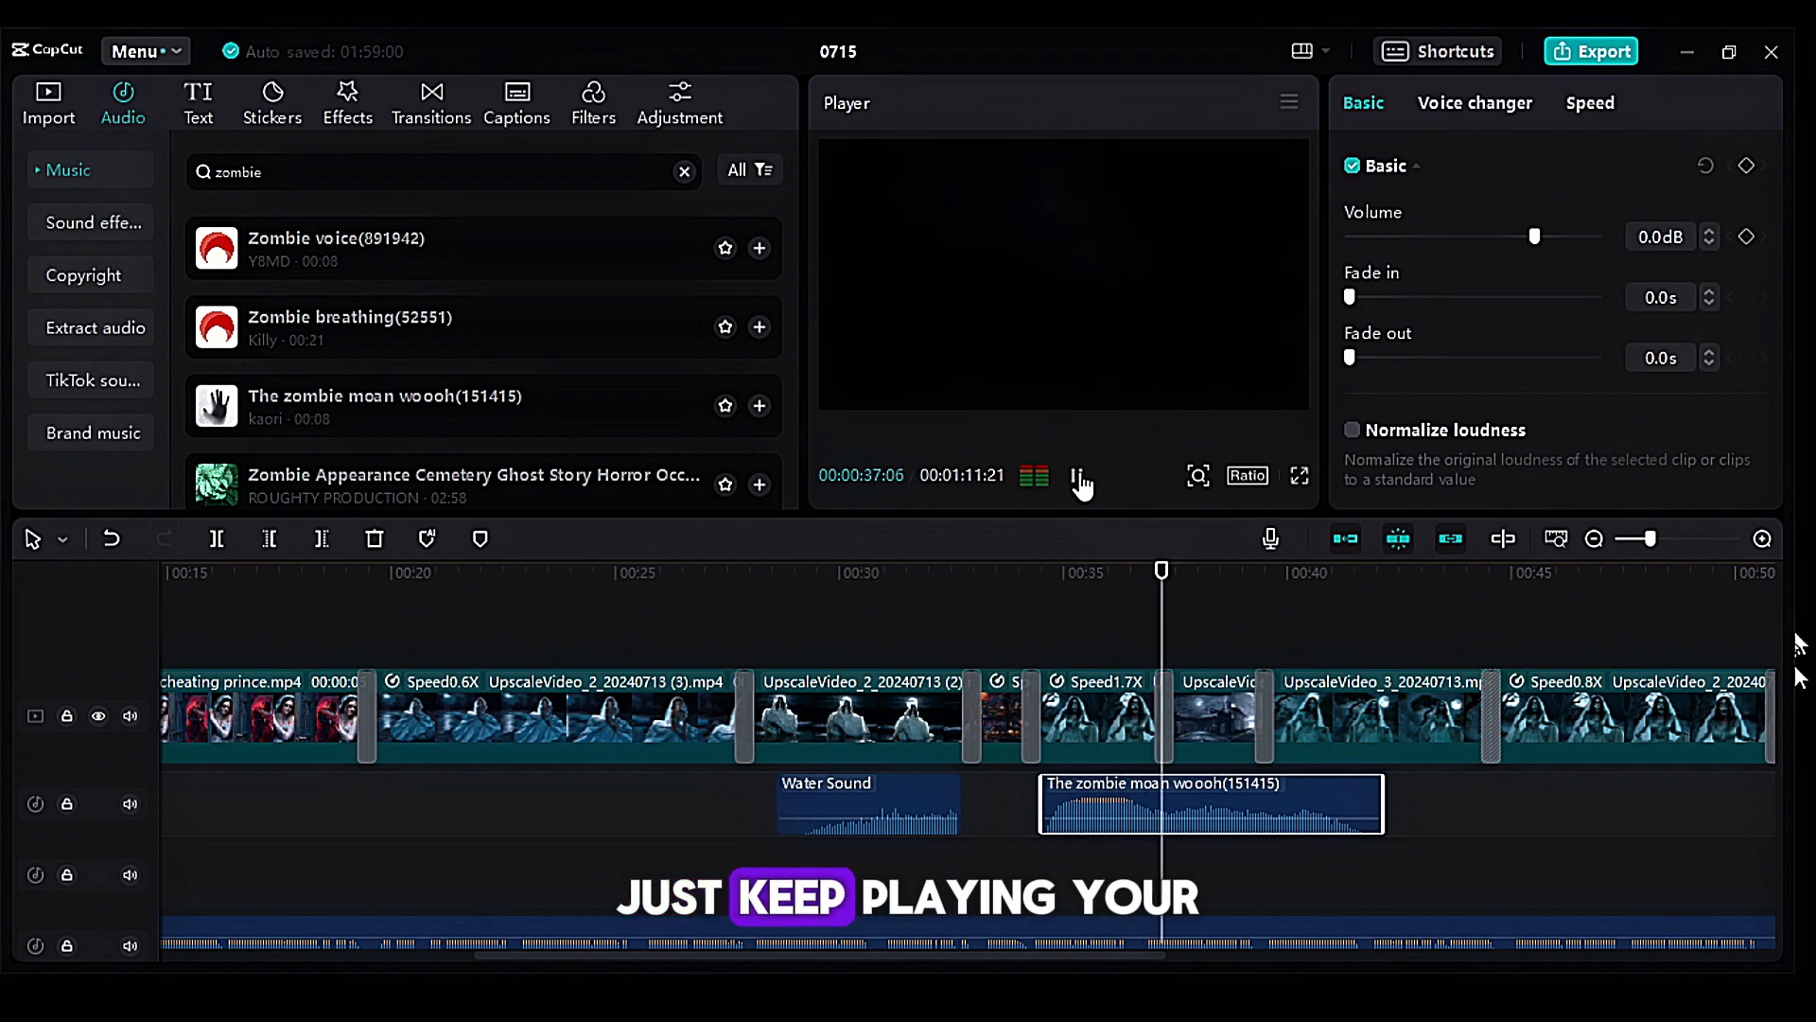
pyautogui.press('space')
# Step: Place the playhead at 00:00:37:08, at the second lightning village clip, and search the music library for "thunder"
pyautogui.moveTo(1219, 639); pyautogui.dragTo(1165, 632)
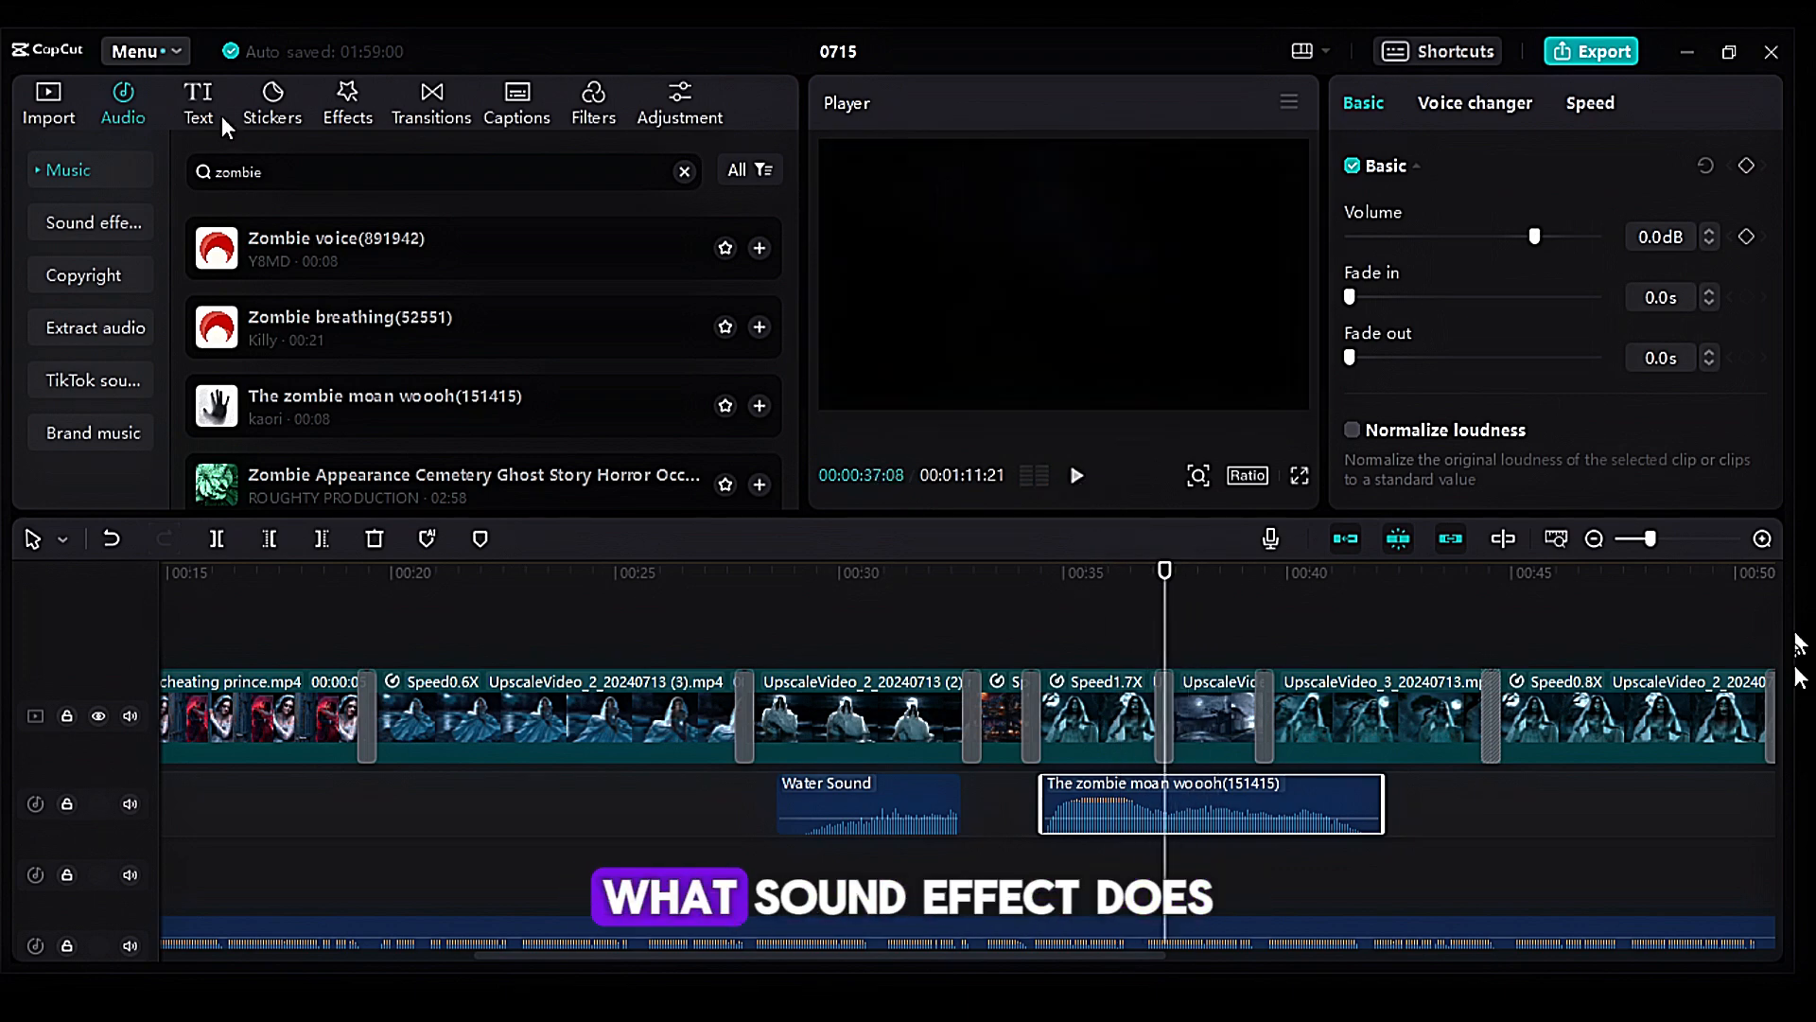
pyautogui.click(684, 171)
pyautogui.click(462, 162)
pyautogui.write('thnder')
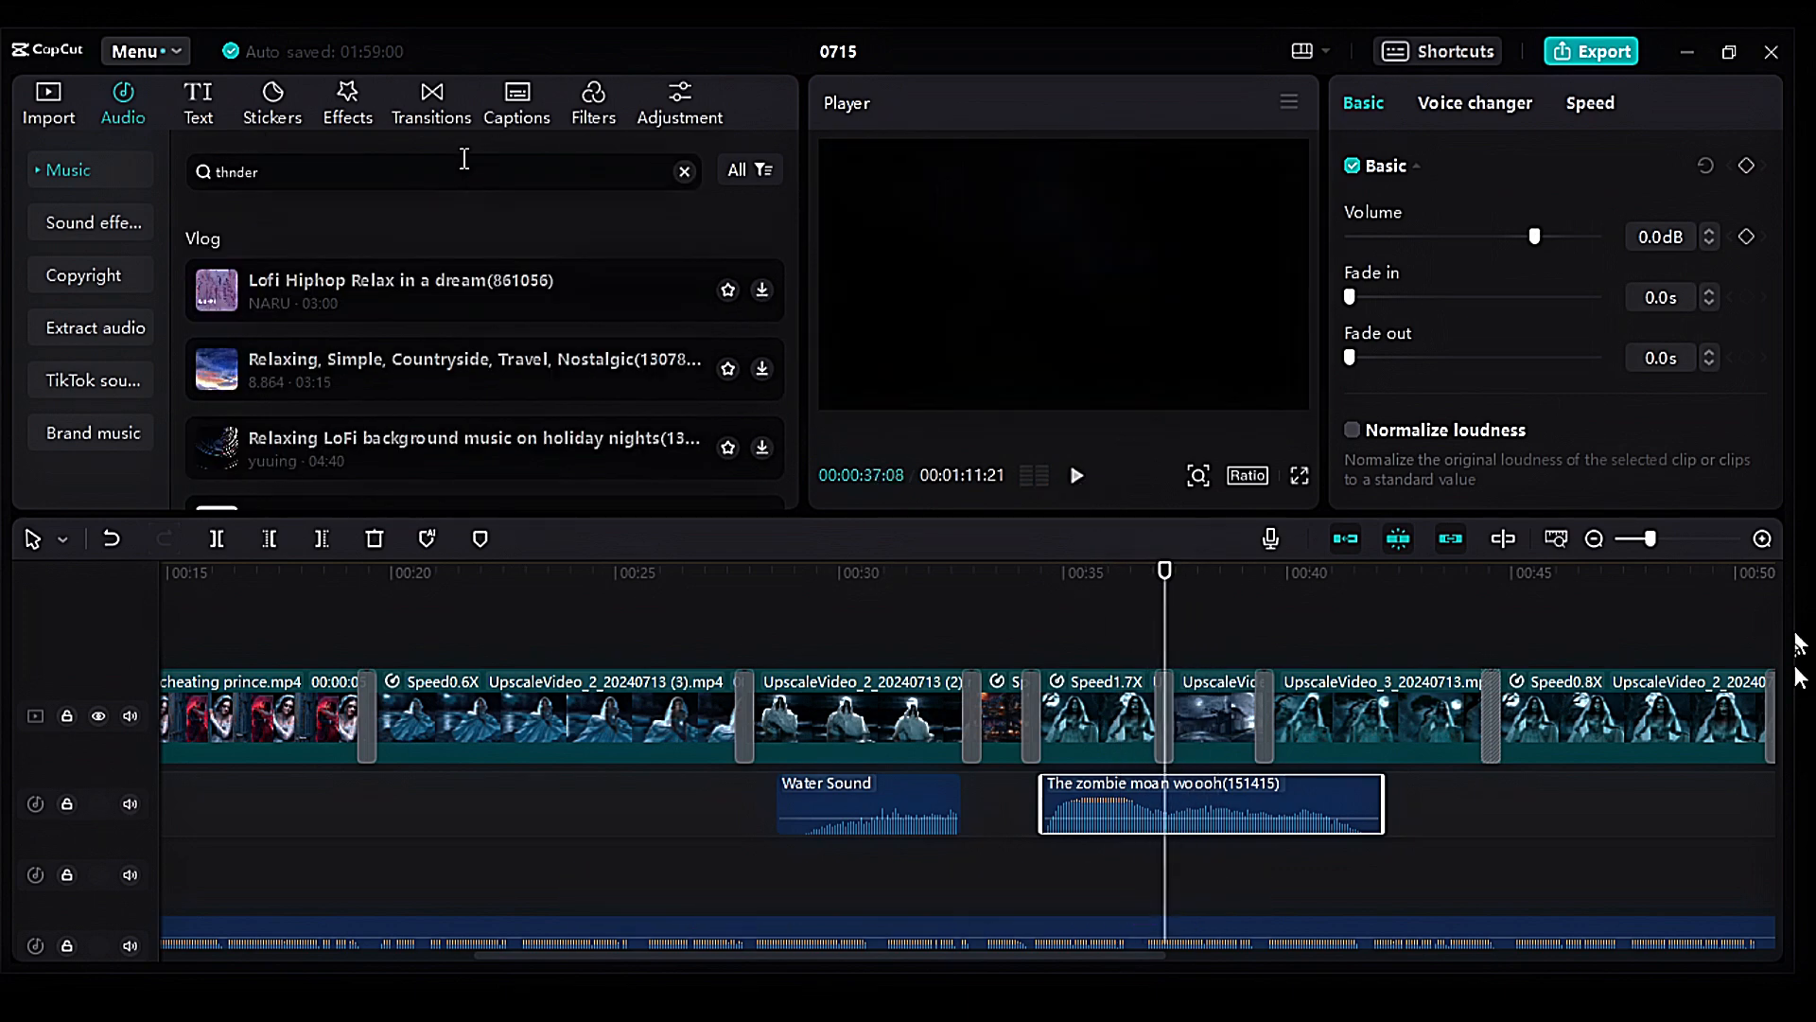
pyautogui.press('Return')
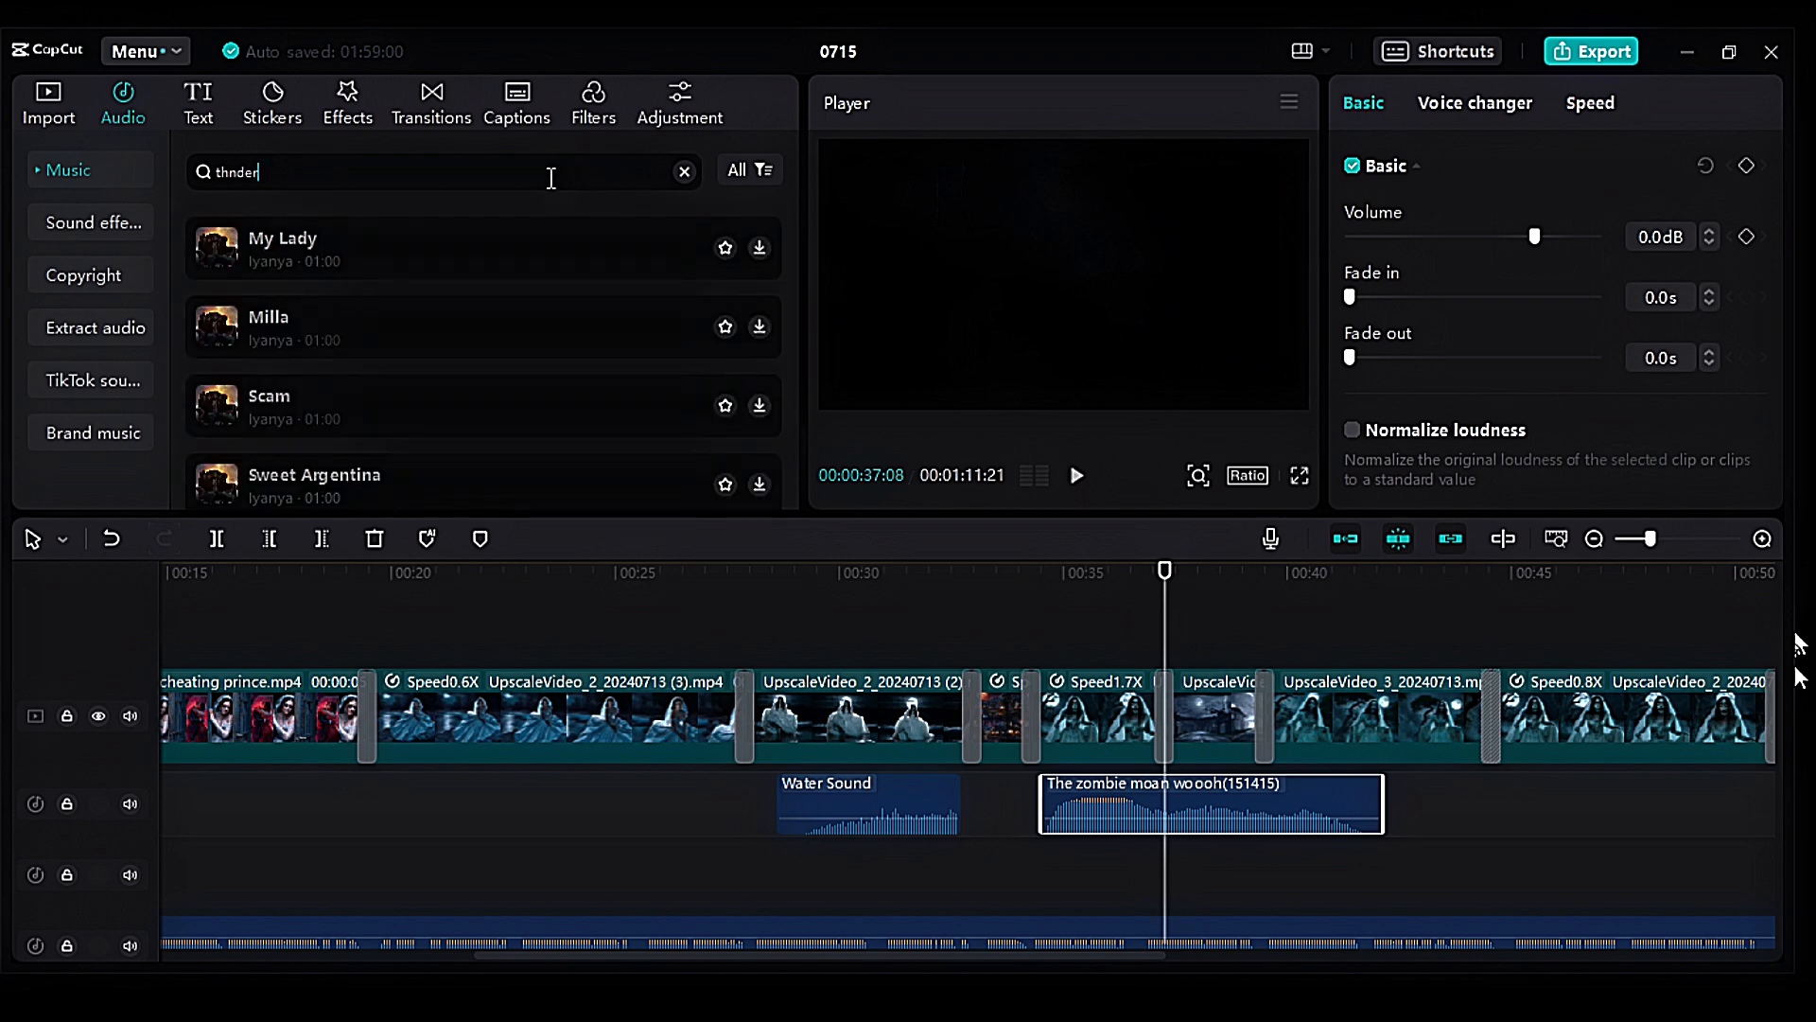
pyautogui.press('BackSpace')
pyautogui.press('BackSpace')
pyautogui.press('BackSpace')
pyautogui.press('BackSpace')
pyautogui.press('BackSpace')
pyautogui.write('thu')
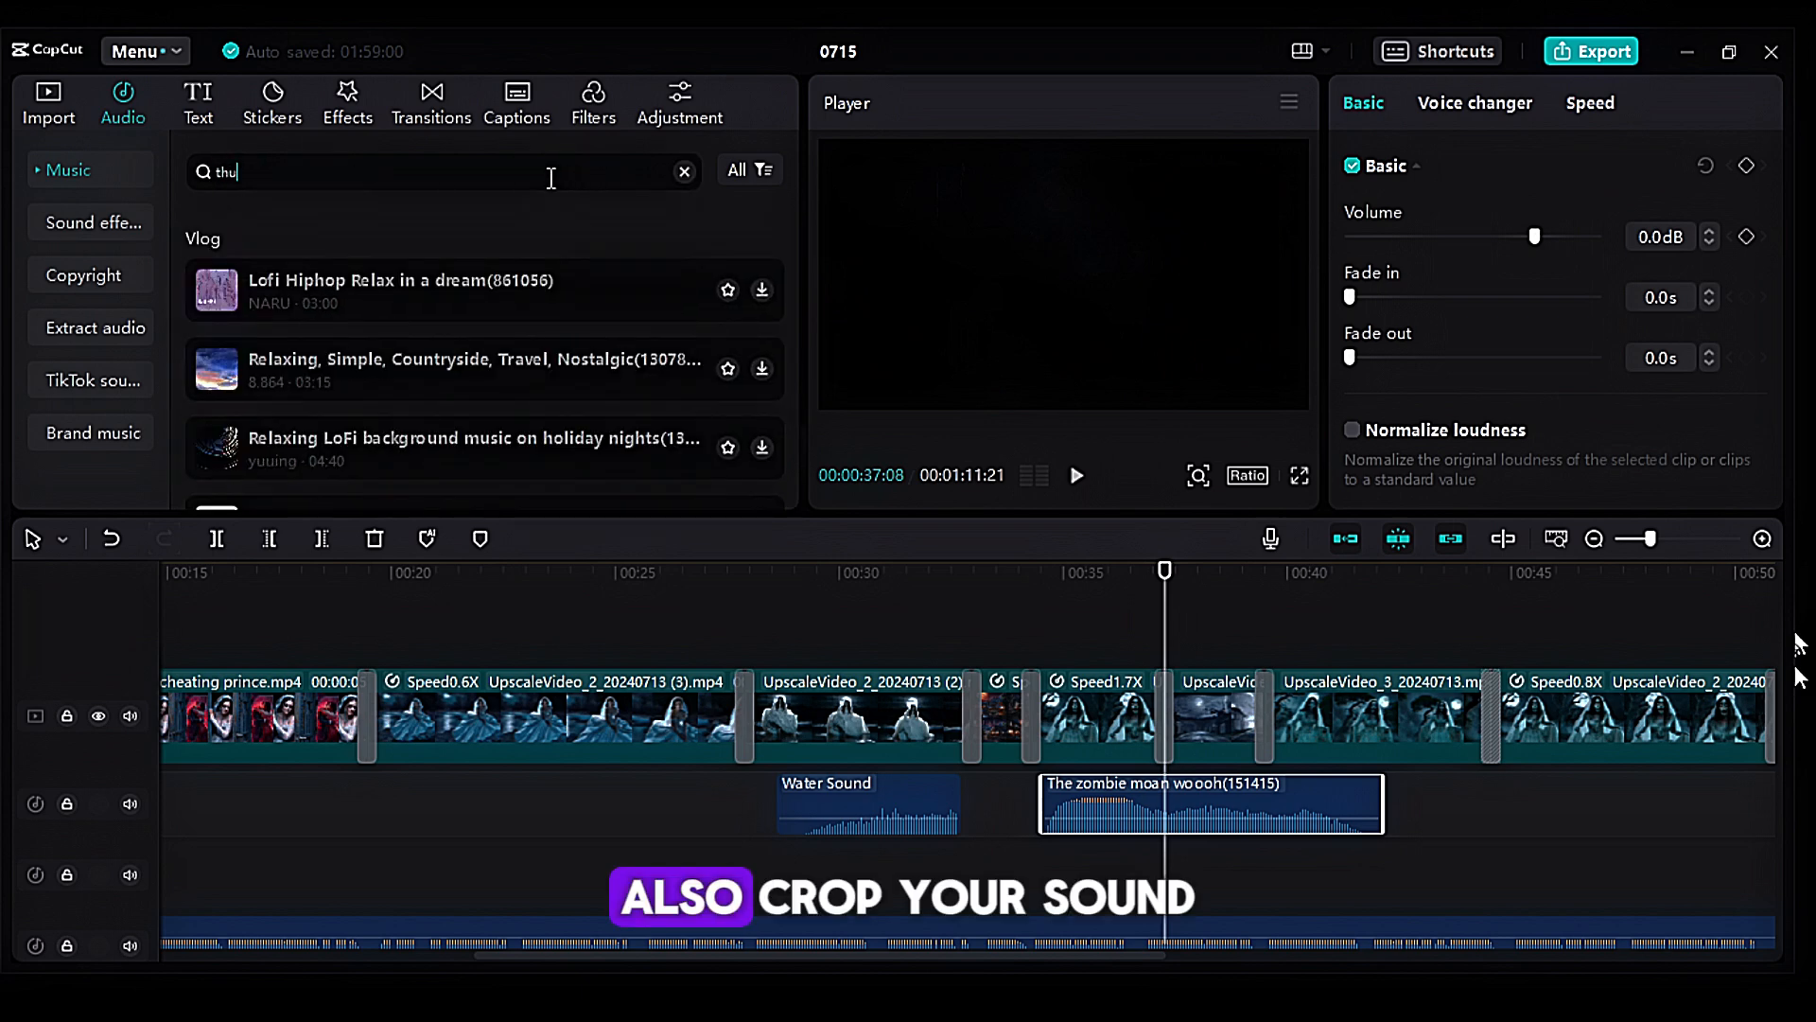
pyautogui.write('nder')
pyautogui.press('Return')
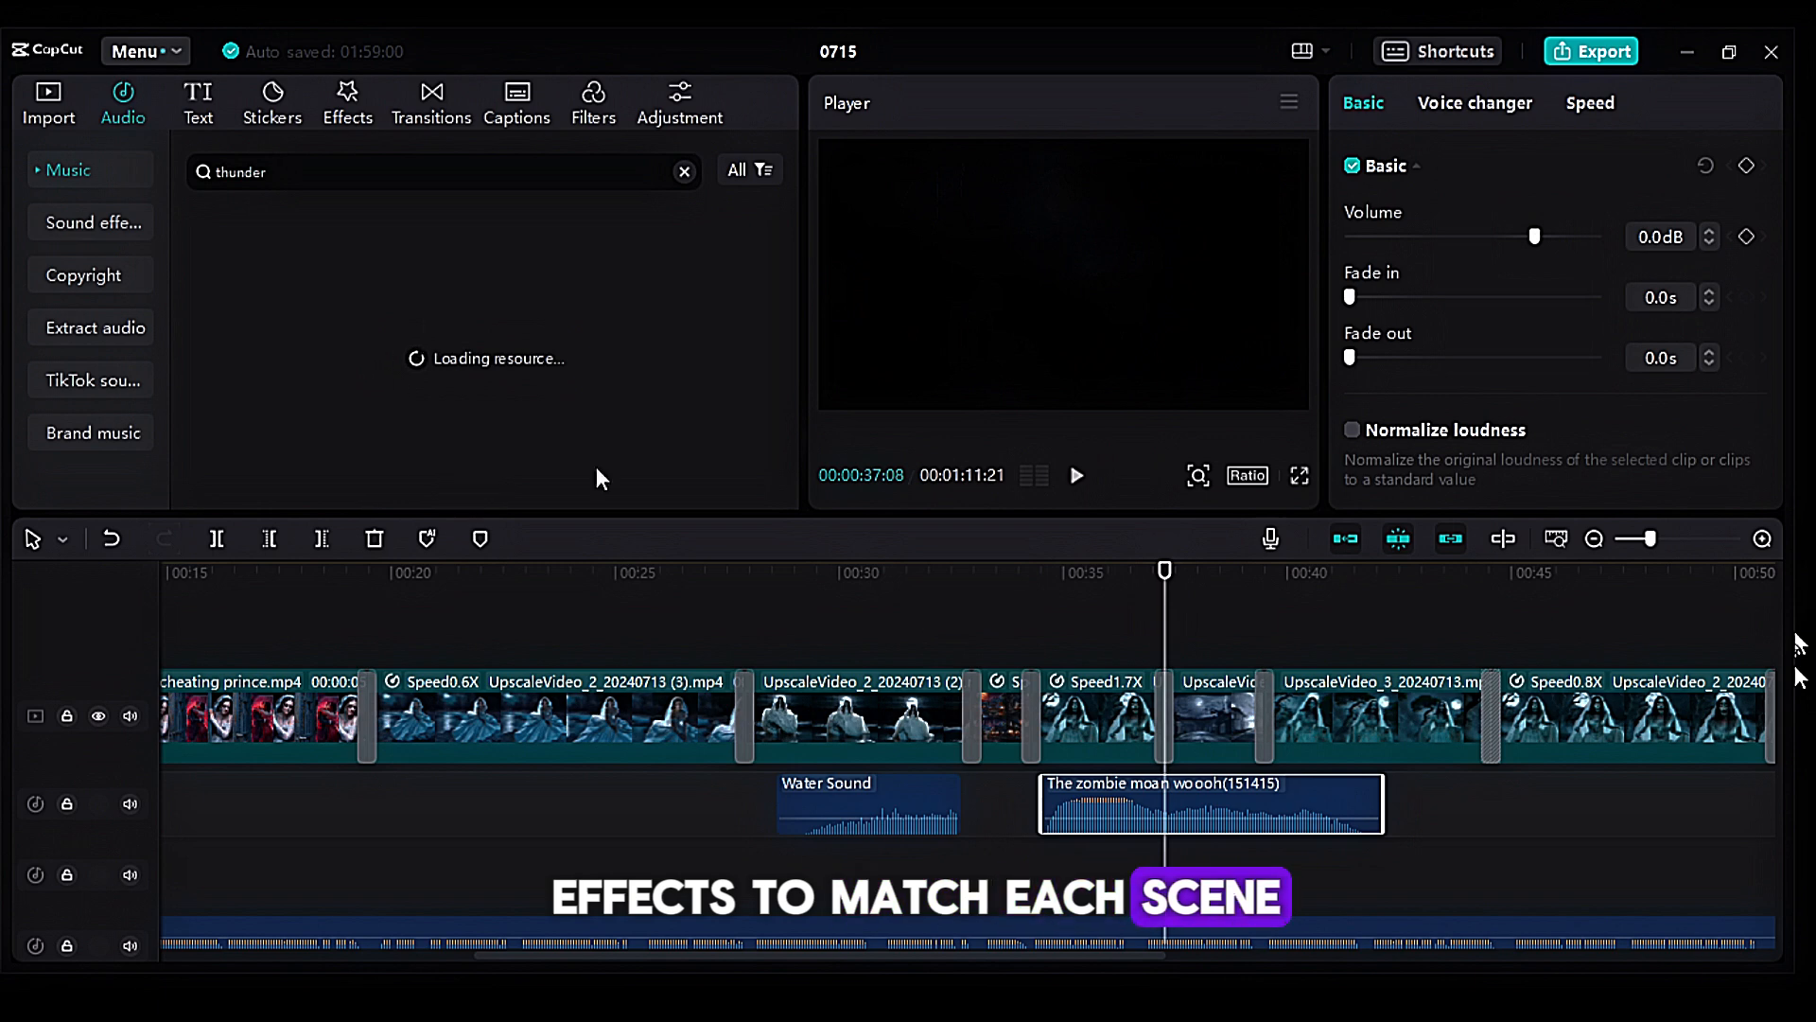
# Step: Shorten The zombie moan to end just past the playhead, and add Thunder (short) below it at the lightning village clip's start
pyautogui.moveTo(1383, 816); pyautogui.dragTo(1195, 816)
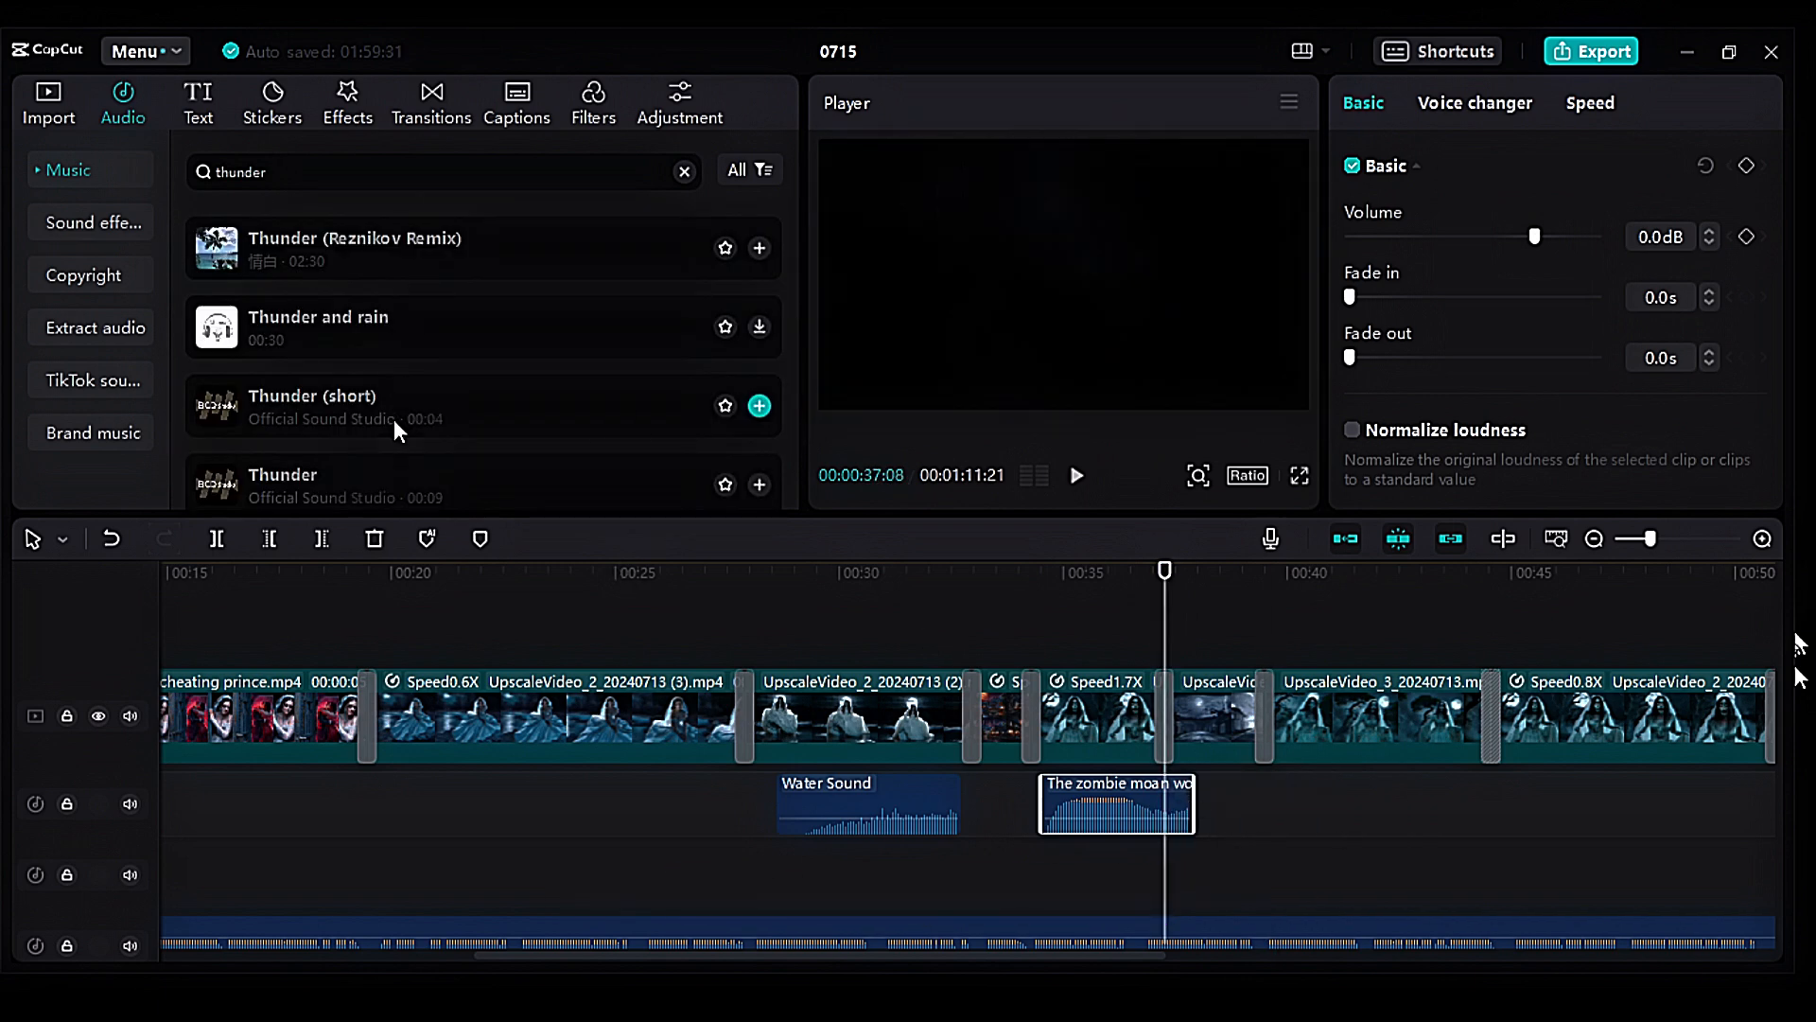
pyautogui.moveTo(394, 422); pyautogui.dragTo(754, 623)
pyautogui.moveTo(1152, 866); pyautogui.dragTo(1162, 867)
# Step: Trim the second Thunder (short) to the end of the lightning village clip, and preview it
pyautogui.click(1275, 868)
pyautogui.moveTo(1334, 875); pyautogui.dragTo(1269, 870)
pyautogui.click(1034, 765)
pyautogui.click(1077, 475)
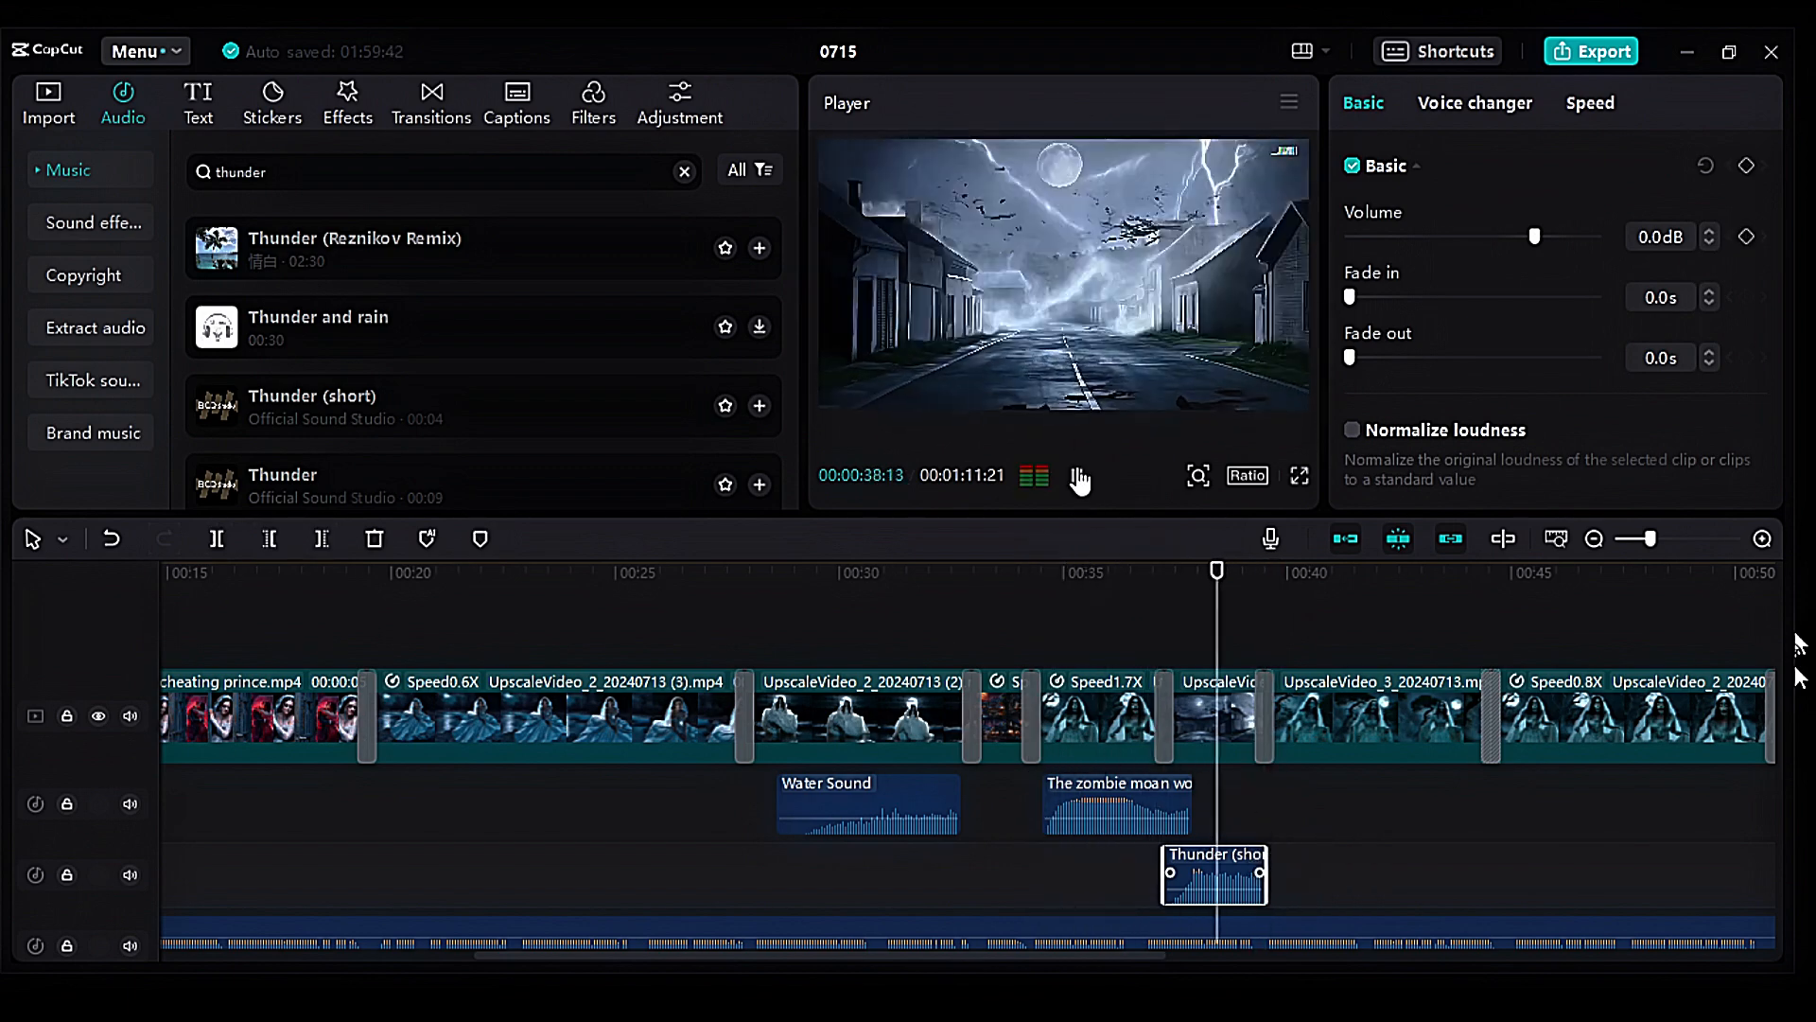
pyautogui.click(1077, 475)
# Step: Find "zombie" audio, add The zombie moan (151415) again under the UpscaleVideo_3 ghost bride clip, and preview it
pyautogui.click(677, 174)
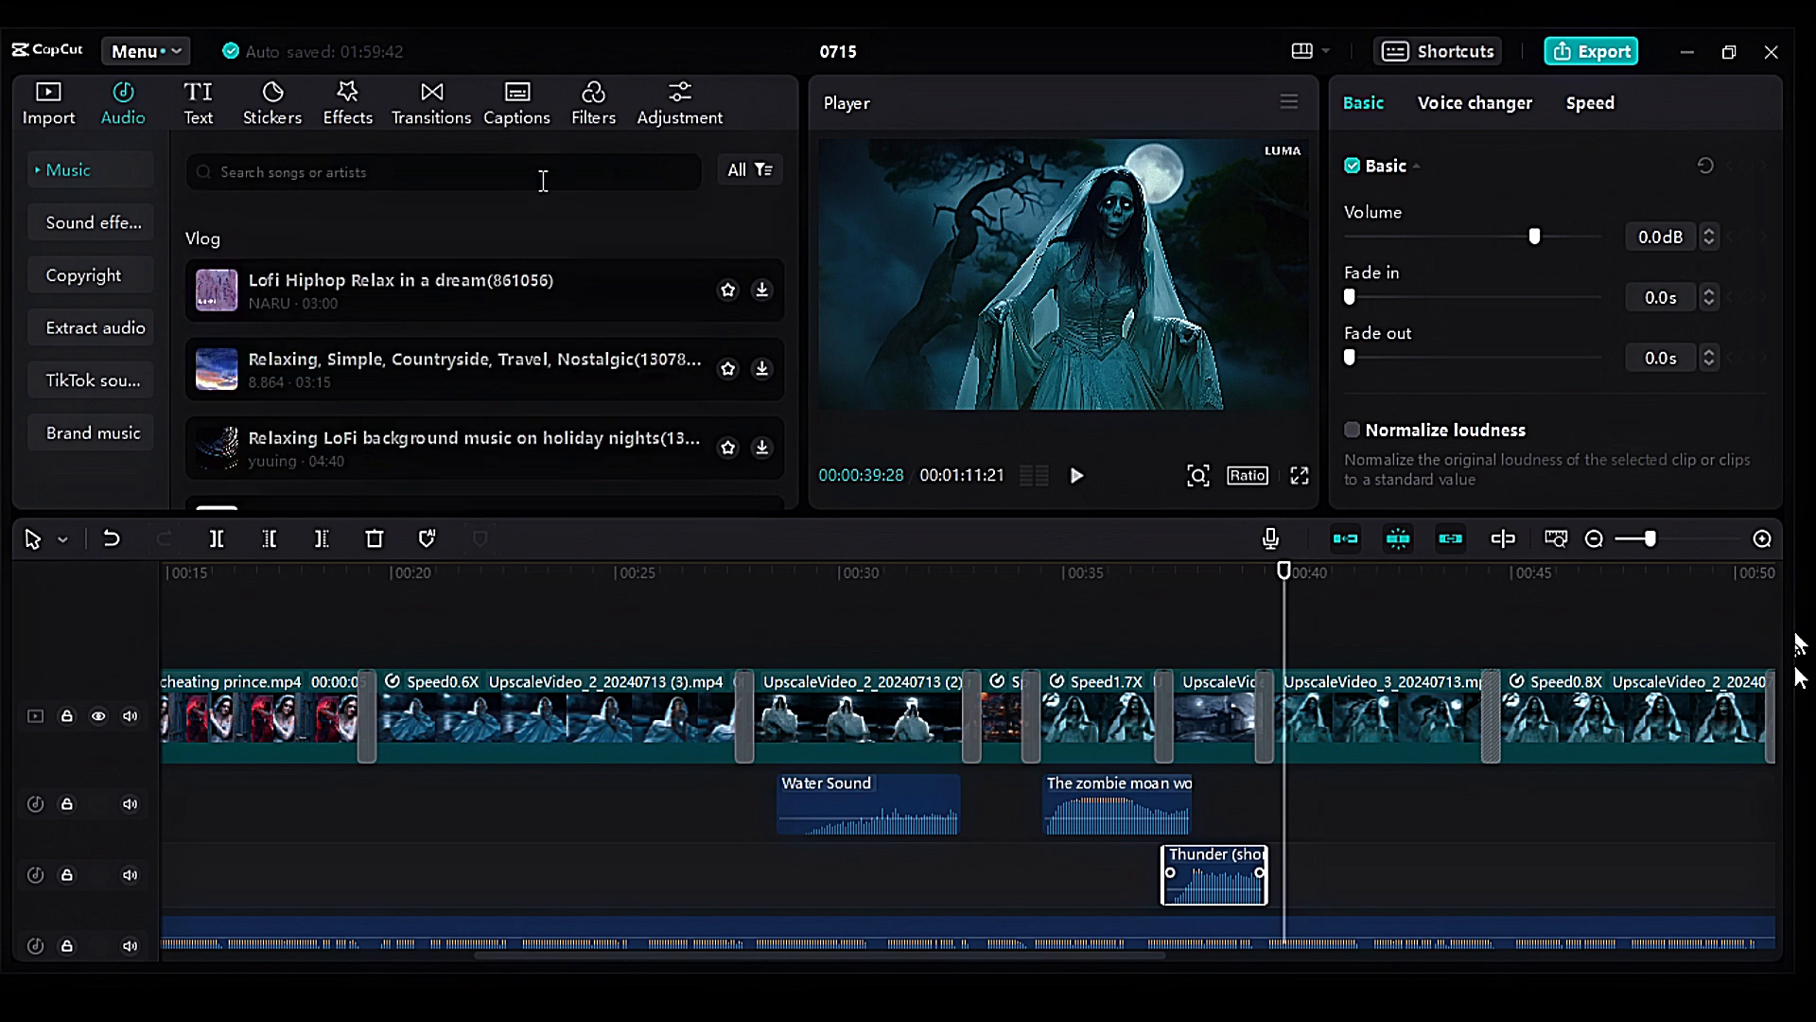
pyautogui.write('zombie')
pyautogui.press('Return')
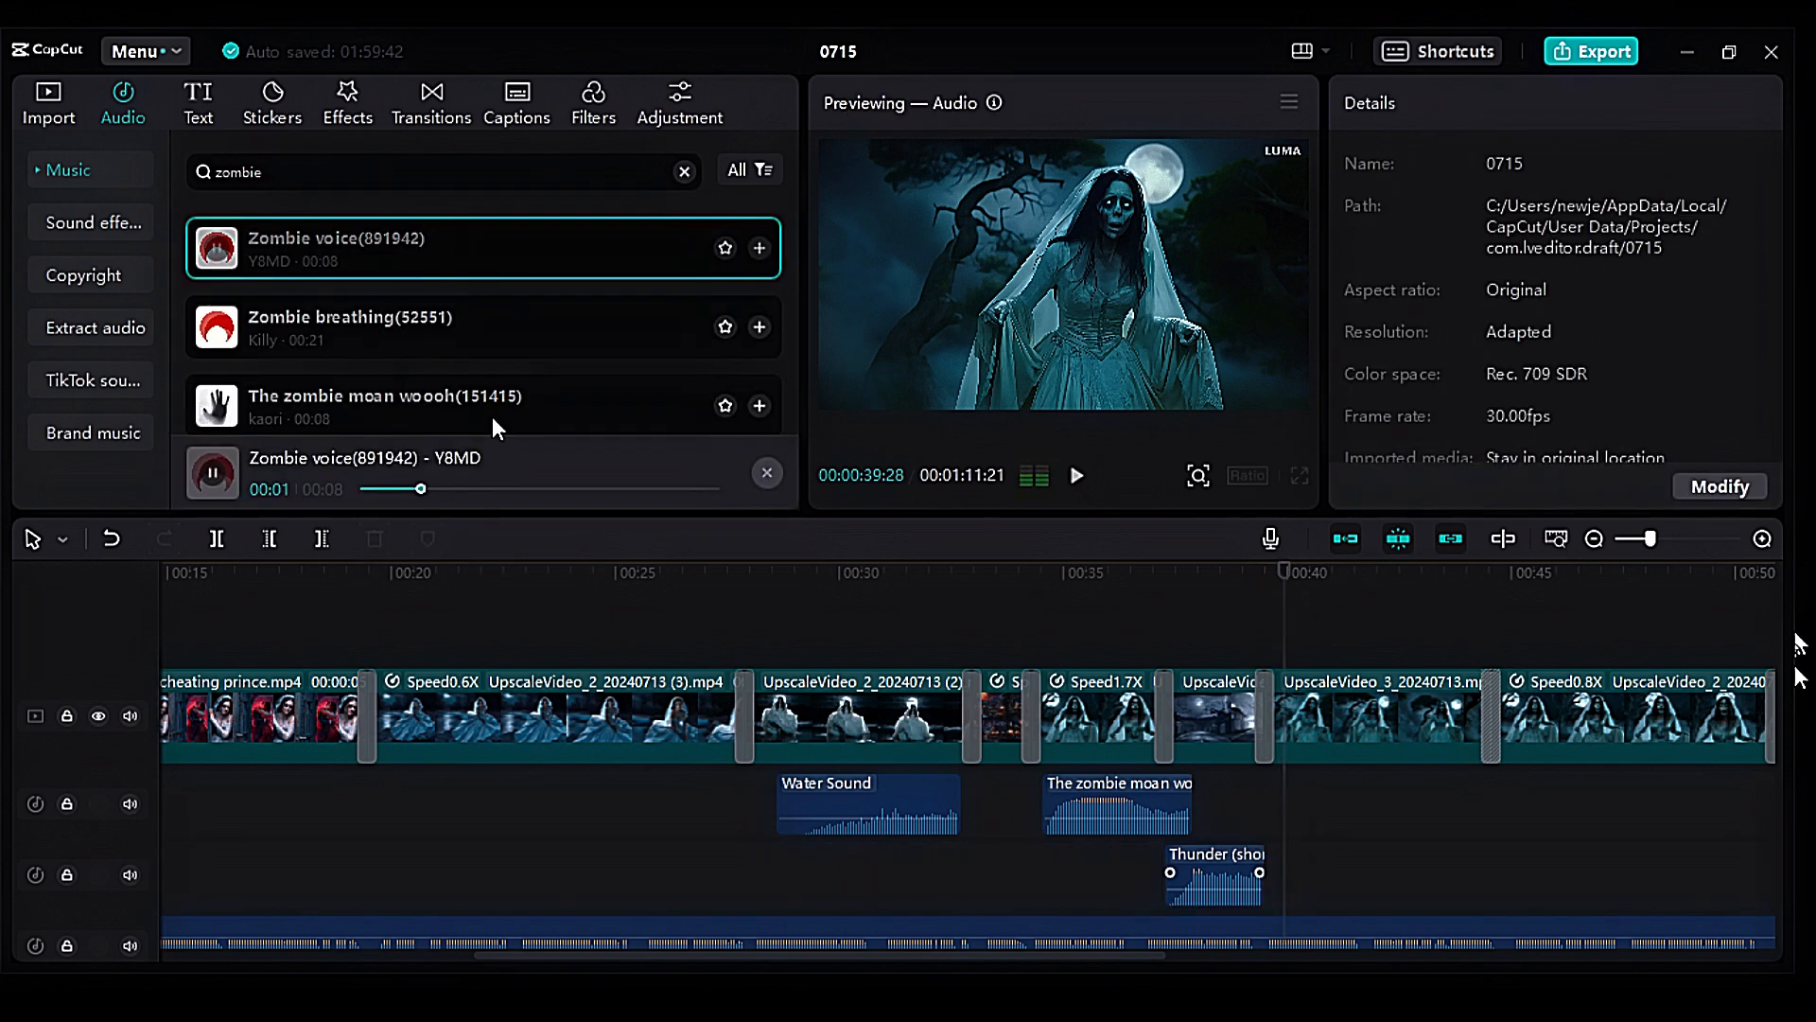
pyautogui.moveTo(468, 395); pyautogui.dragTo(1341, 801)
pyautogui.click(1077, 474)
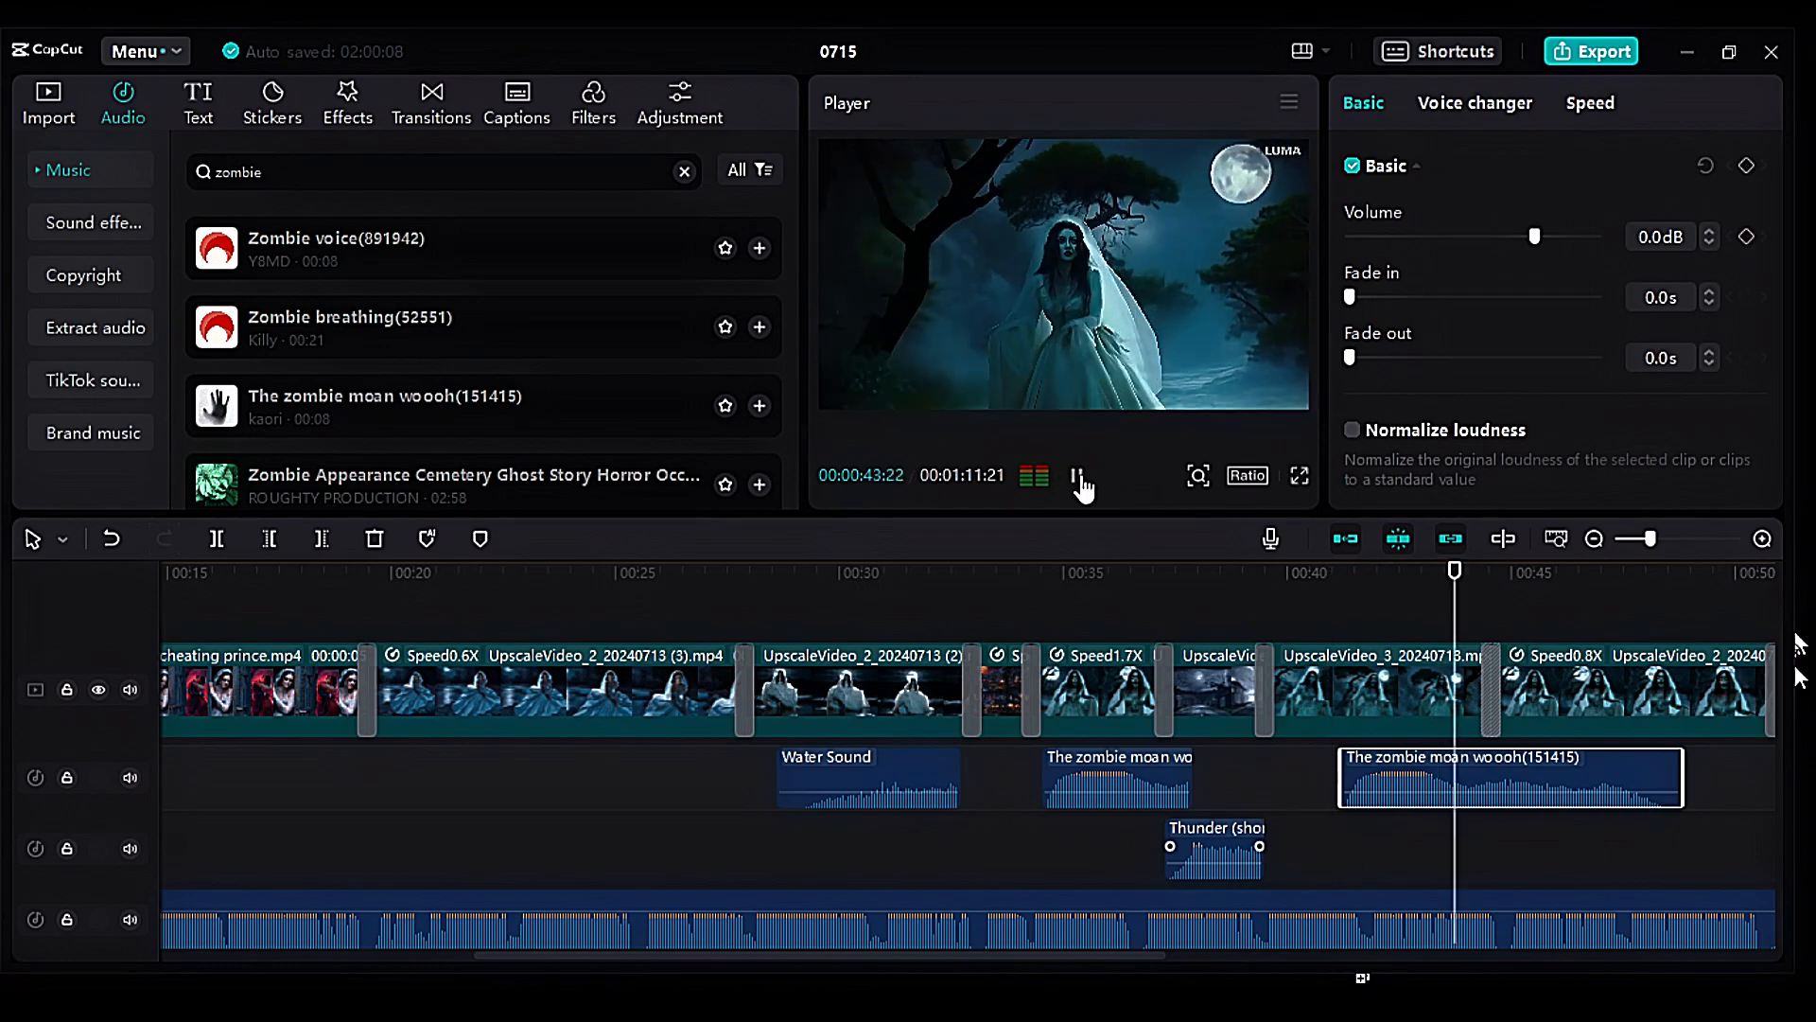
# Step: Add Voice of zombies(52549) at 00:00:51:01 under the clip of the bride attacking the groom, and preview it
pyautogui.scroll(-2, 398, 401)
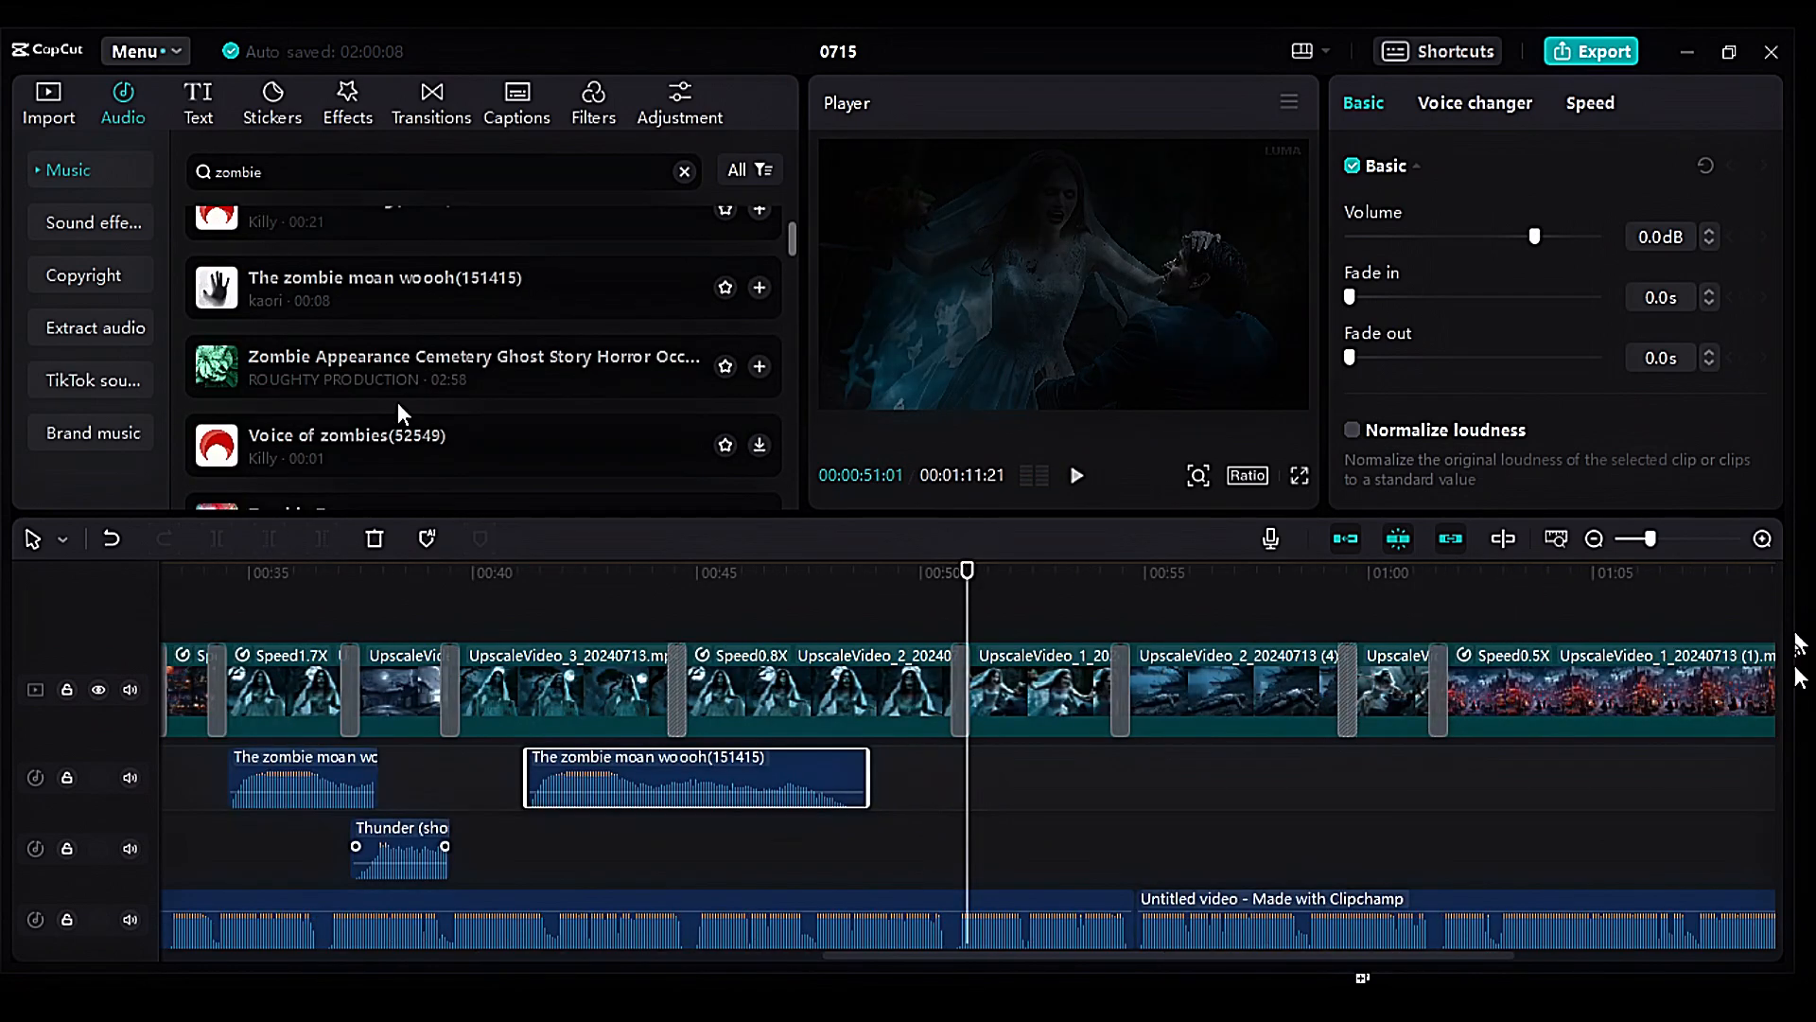
pyautogui.click(454, 445)
pyautogui.moveTo(473, 327); pyautogui.dragTo(988, 771)
pyautogui.click(1077, 475)
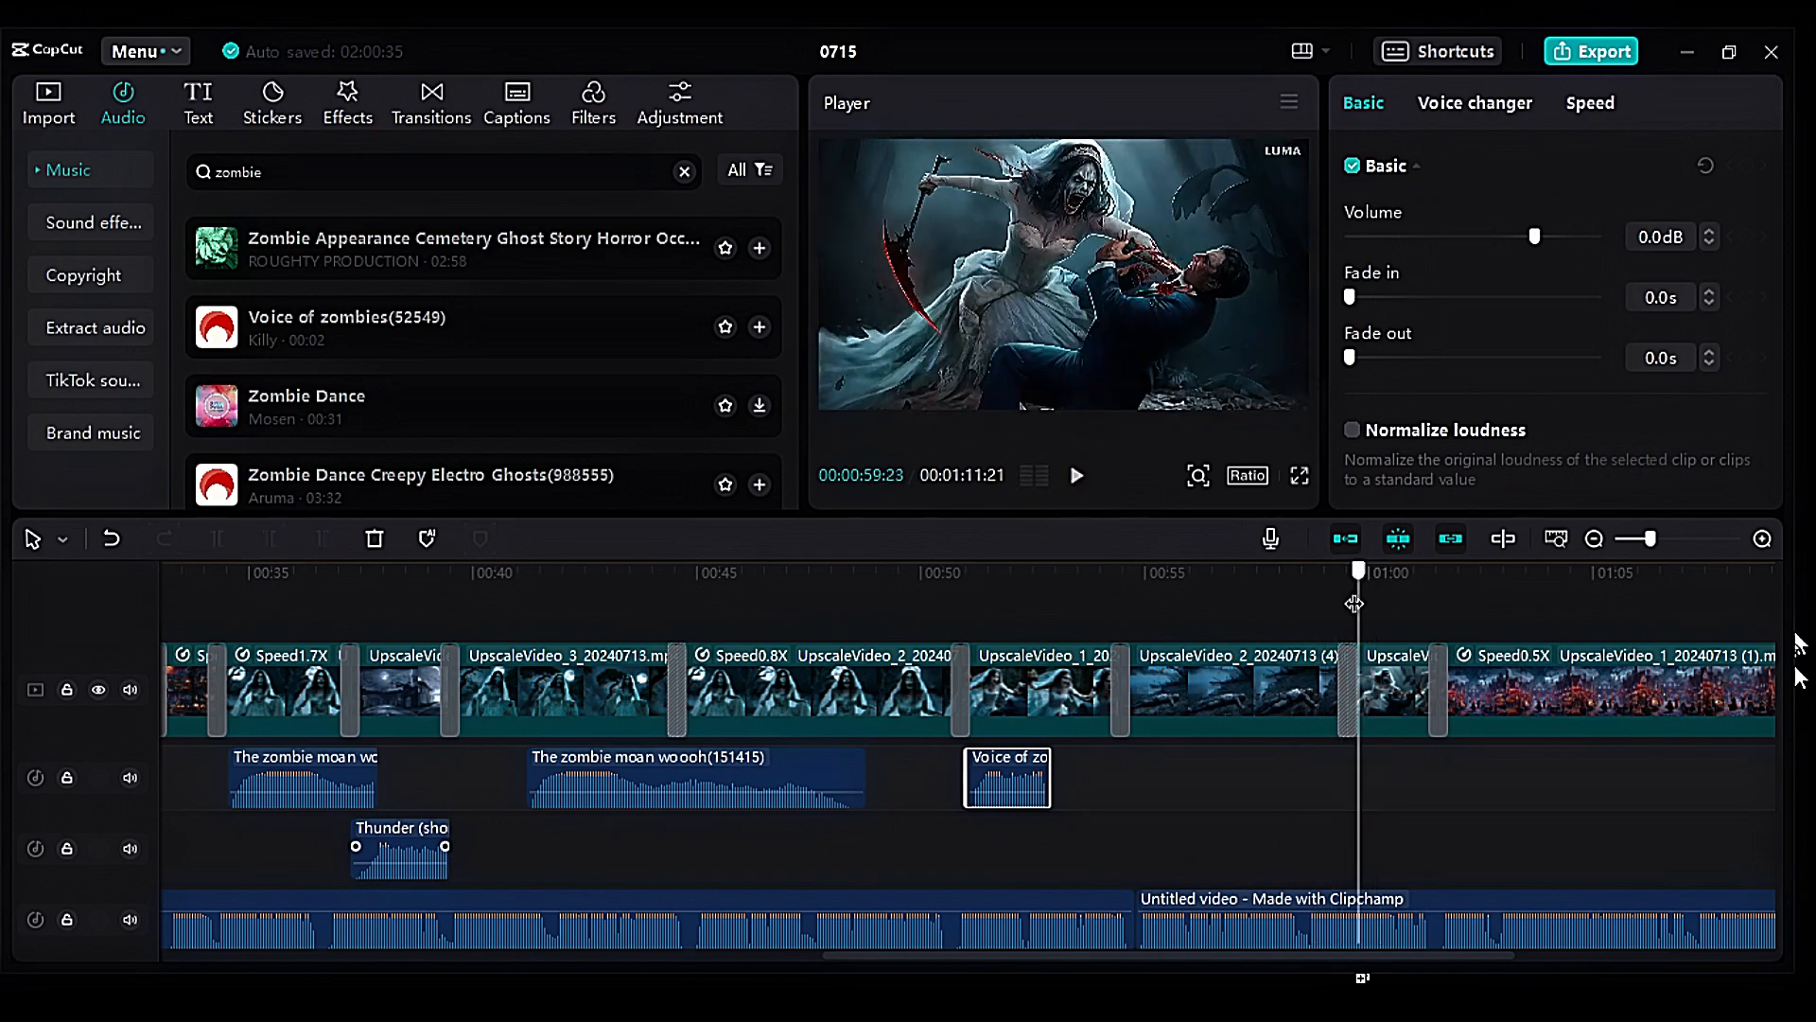
# Step: Add Zombie voice(891942) to the upper audio track at 00:00:59:23, under the short clip before the village market scene
pyautogui.scroll(3, 384, 284)
pyautogui.click(384, 263)
pyautogui.moveTo(384, 263); pyautogui.dragTo(1341, 803)
pyautogui.moveTo(1412, 783); pyautogui.dragTo(1431, 782)
pyautogui.click(1706, 776)
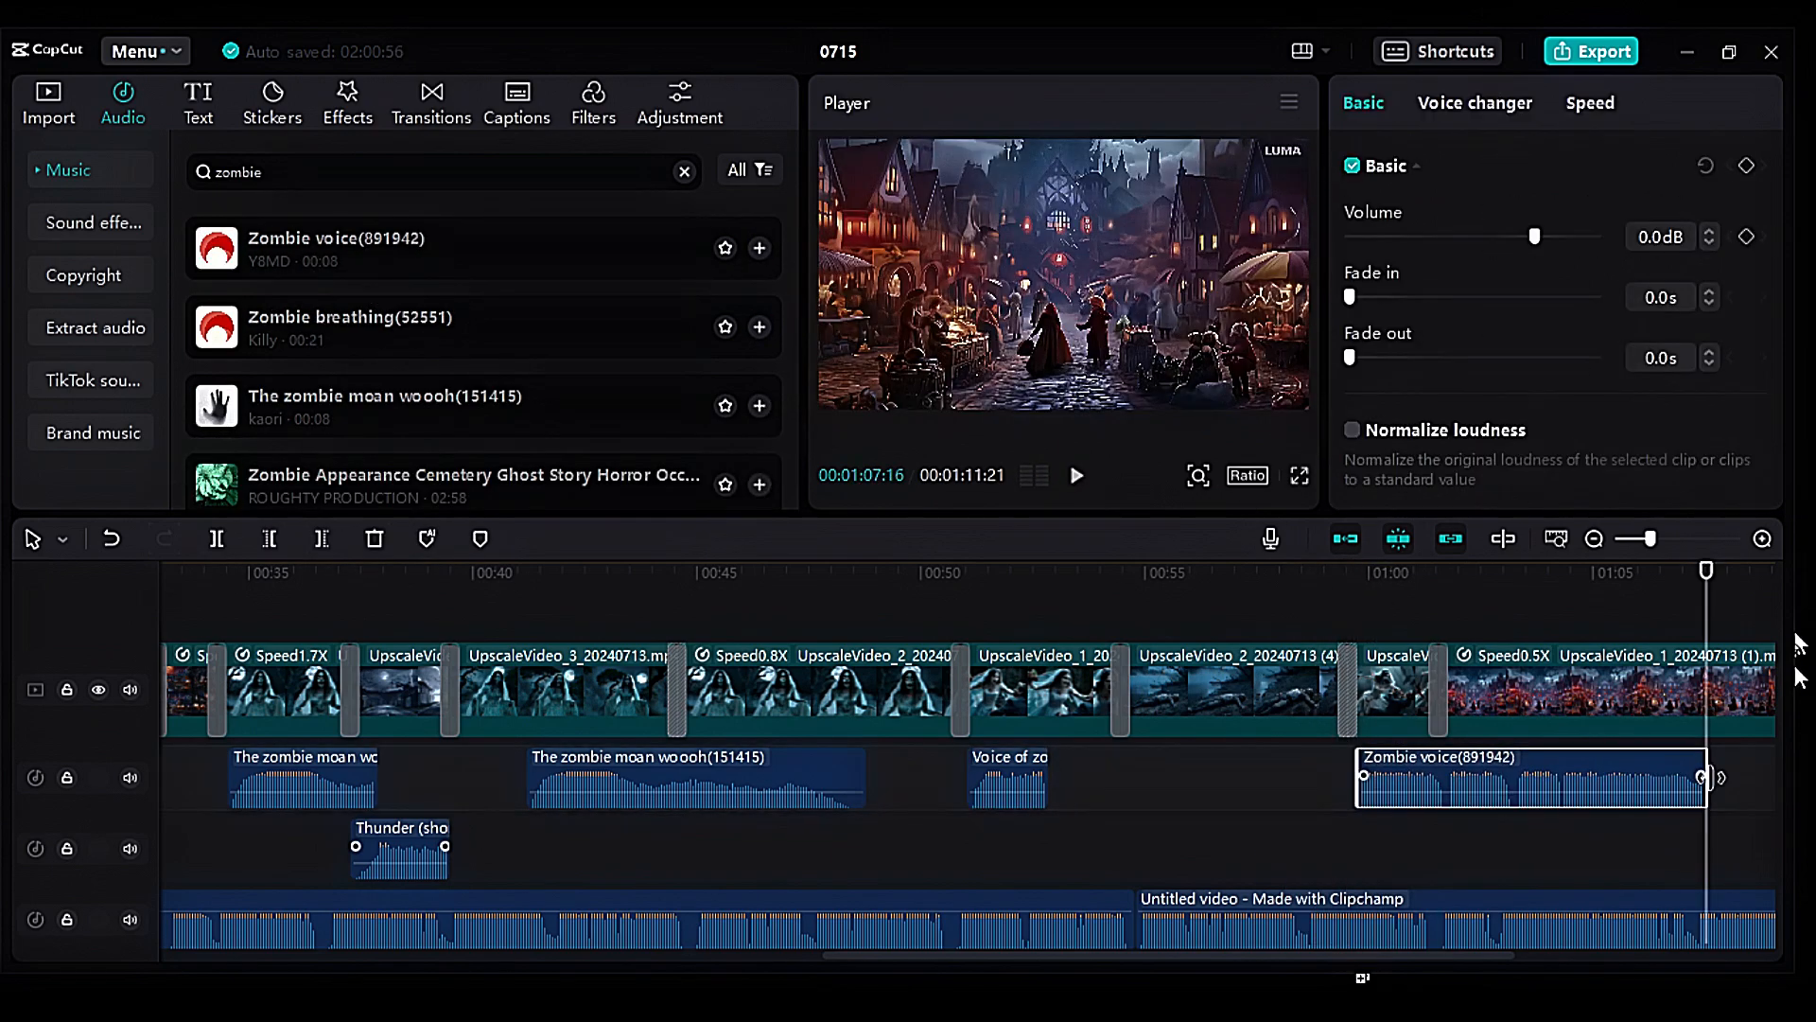
# Step: Trim Zombie voice(891942) to end just before the village market clip, and preview it
pyautogui.moveTo(1707, 776); pyautogui.dragTo(1426, 785)
pyautogui.click(1299, 802)
pyautogui.click(1073, 480)
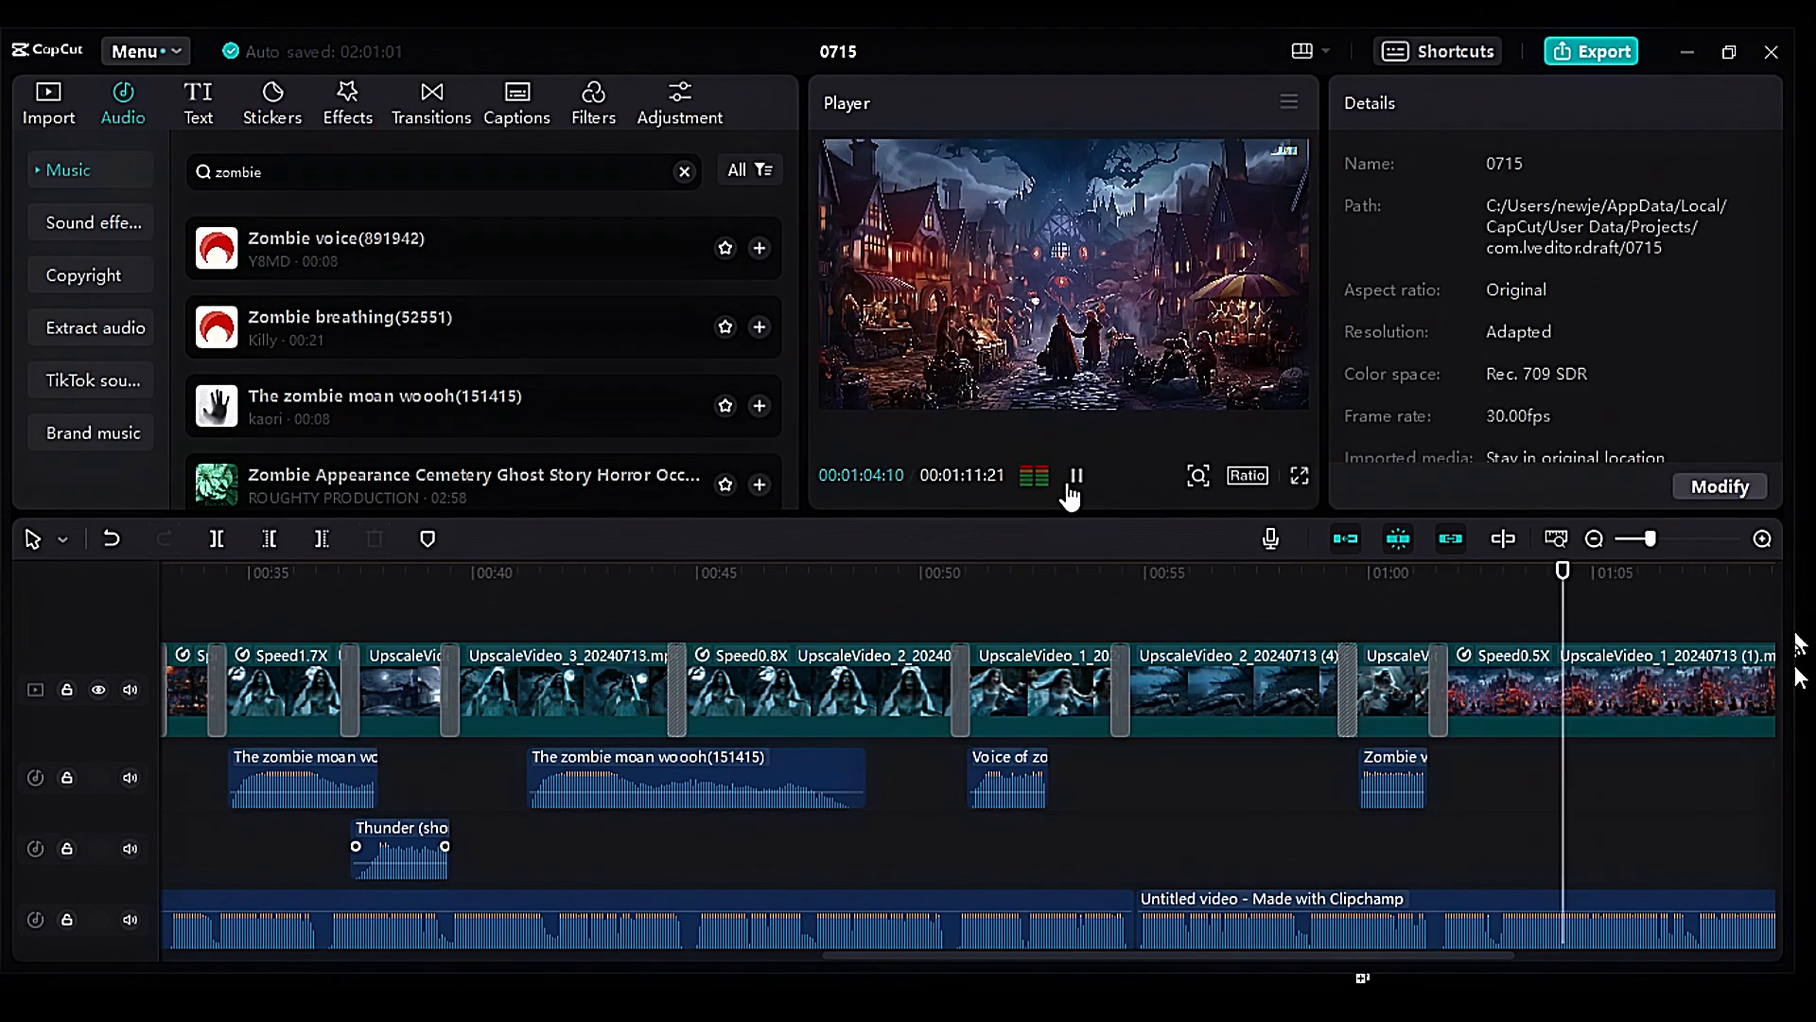
# Step: Return to the start of the timeline and generate automatic captions with English as the spoken language
pyautogui.moveTo(1209, 956); pyautogui.dragTo(1439, 953)
pyautogui.scroll(-3, 1439, 918)
pyautogui.moveTo(1358, 719); pyautogui.dragTo(1151, 665)
pyautogui.hotkey('ctrl', '-')
pyautogui.scroll(3, 851, 757)
pyautogui.click(561, 642)
pyautogui.moveTo(547, 639); pyautogui.dragTo(223, 660)
pyautogui.click(197, 113)
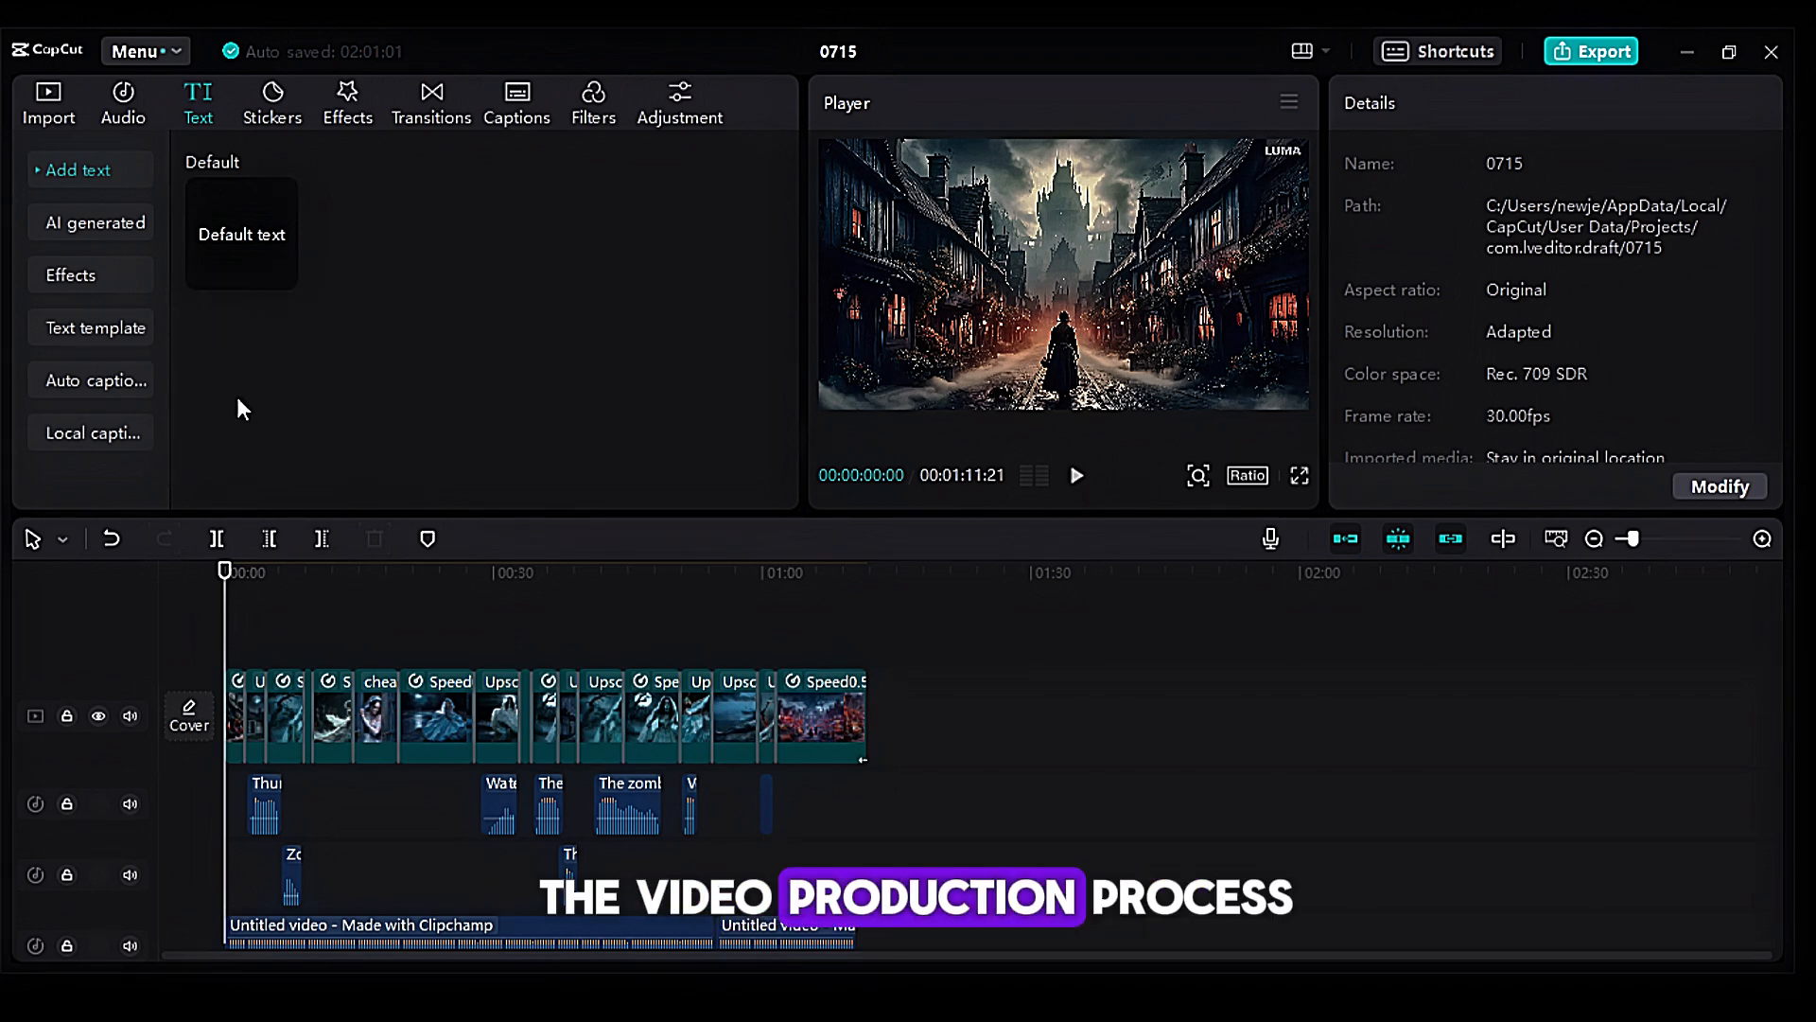
pyautogui.click(91, 373)
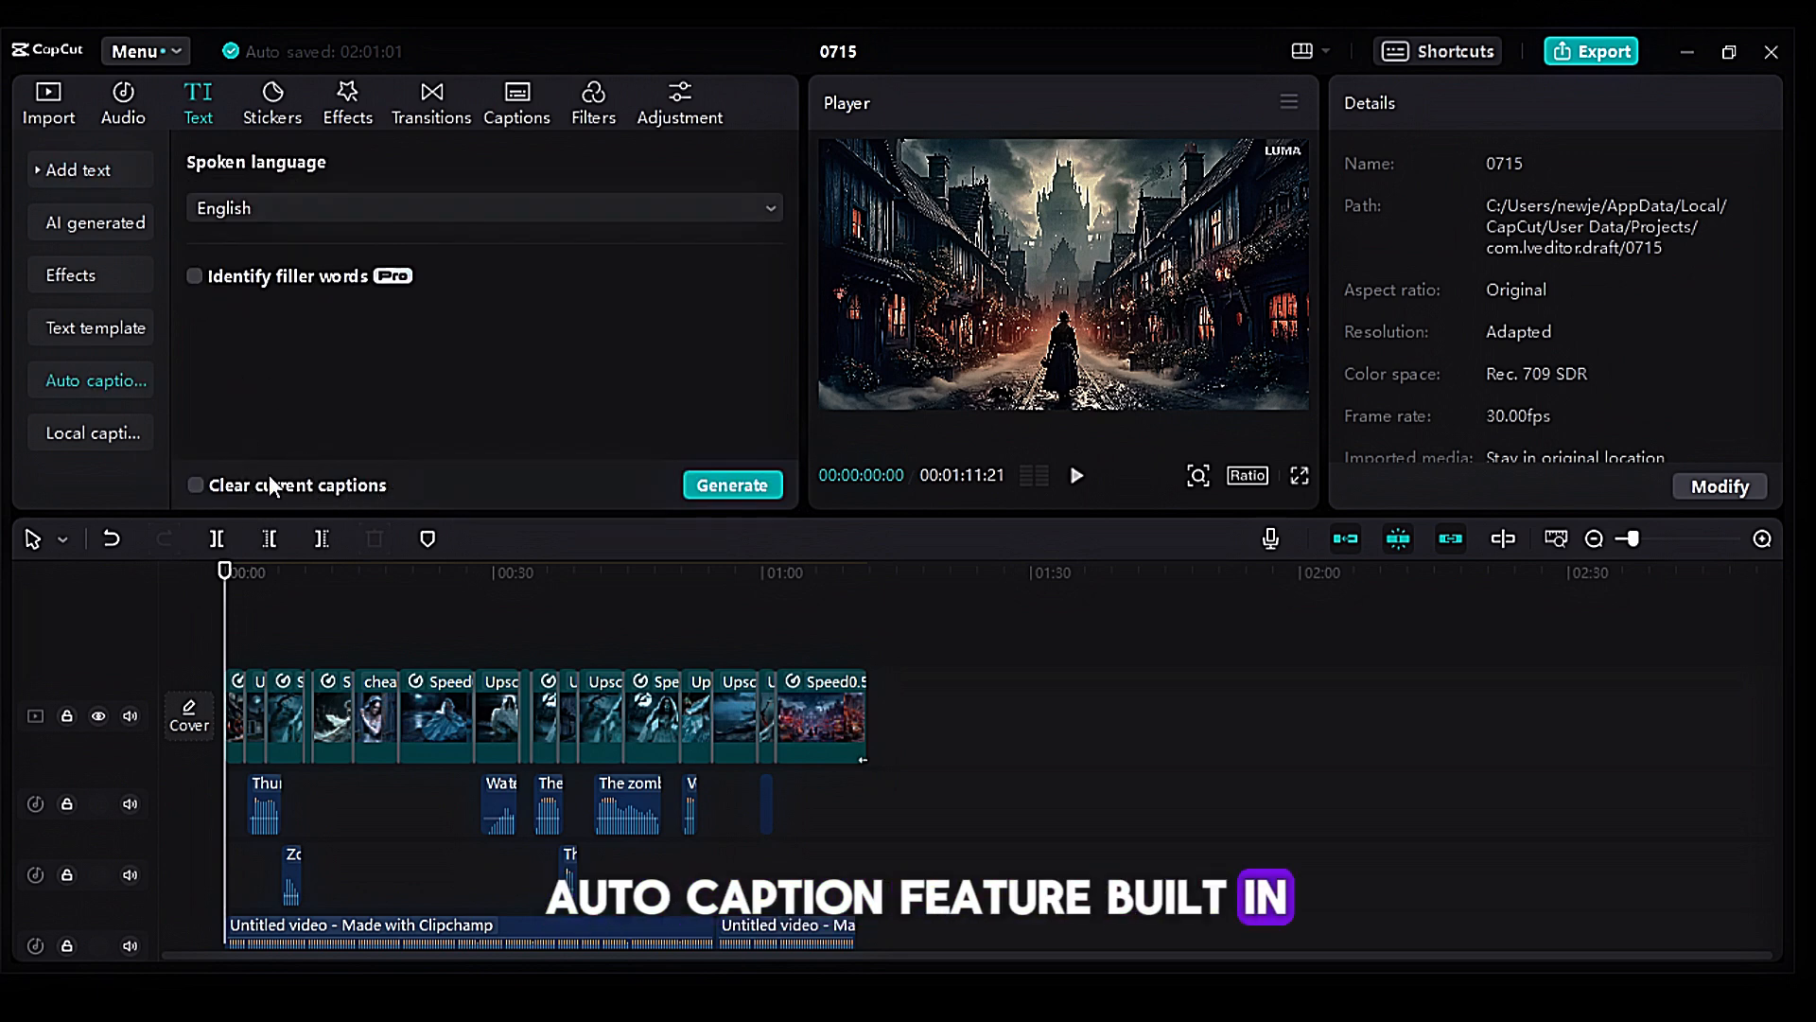
pyautogui.click(717, 480)
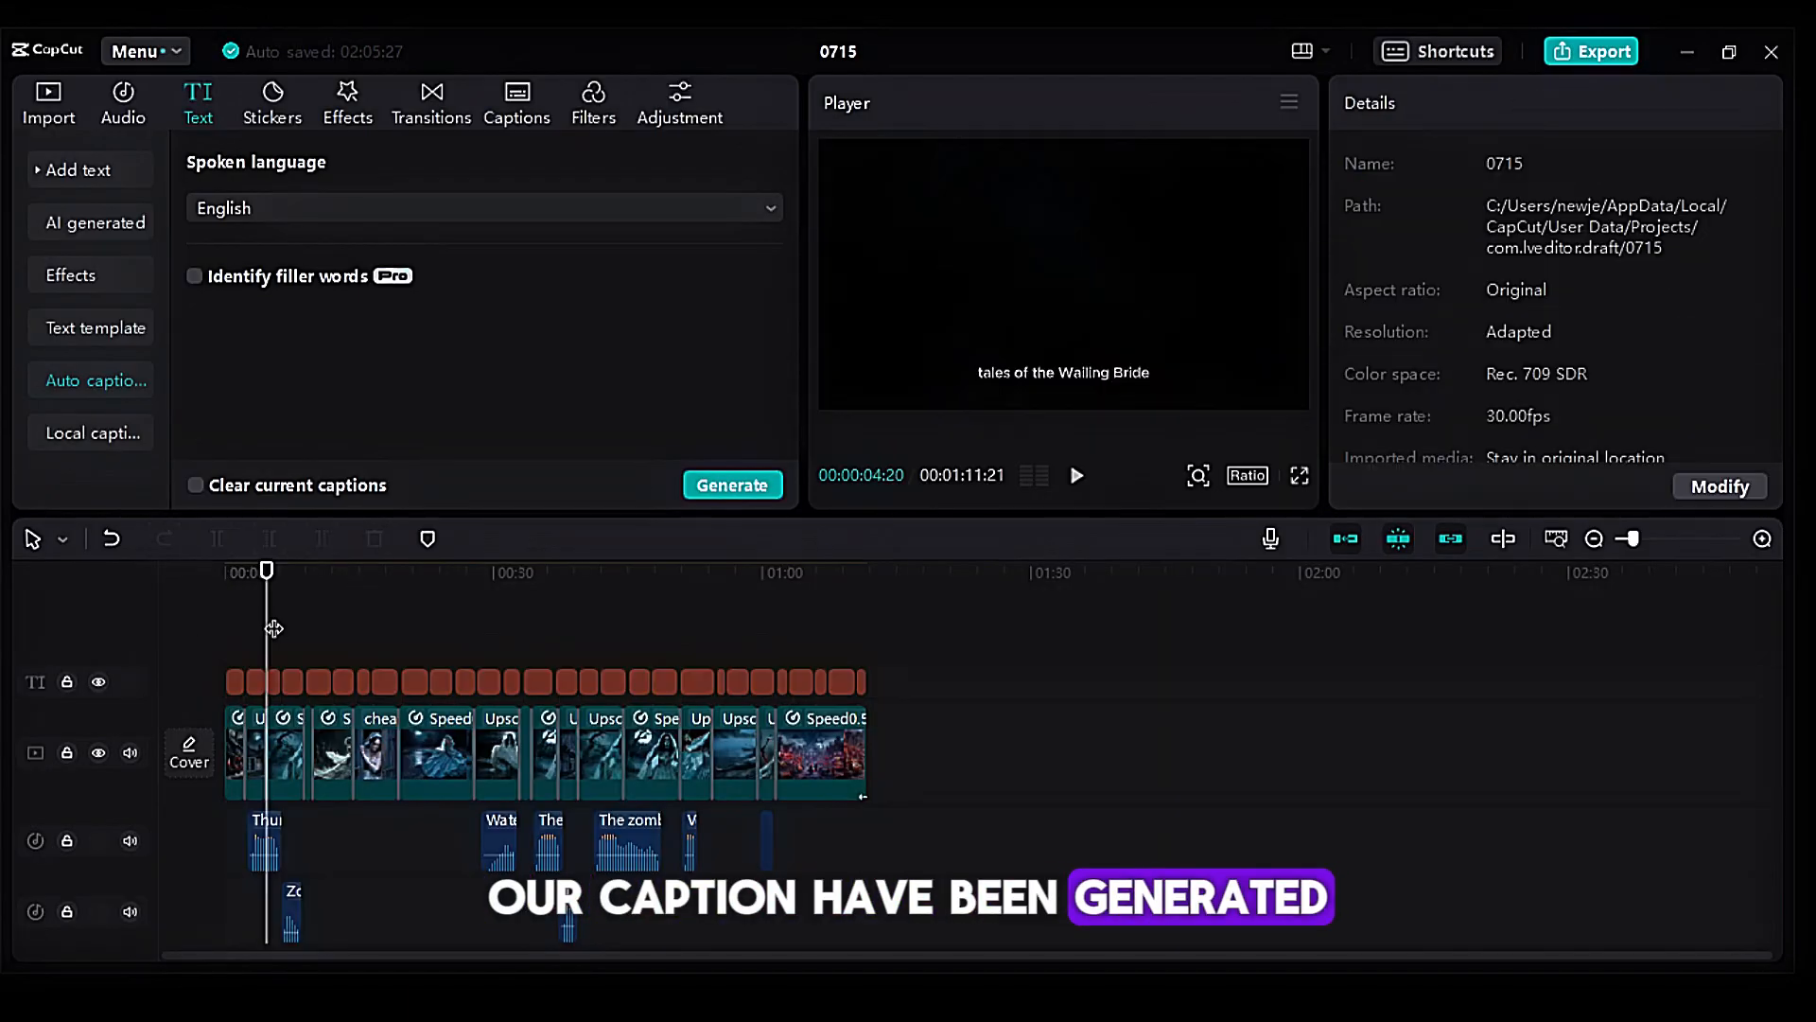
# Step: Select the "shrouded in mist and whispers" caption and apply the first caption template to all captions
pyautogui.moveTo(268, 629); pyautogui.dragTo(237, 634)
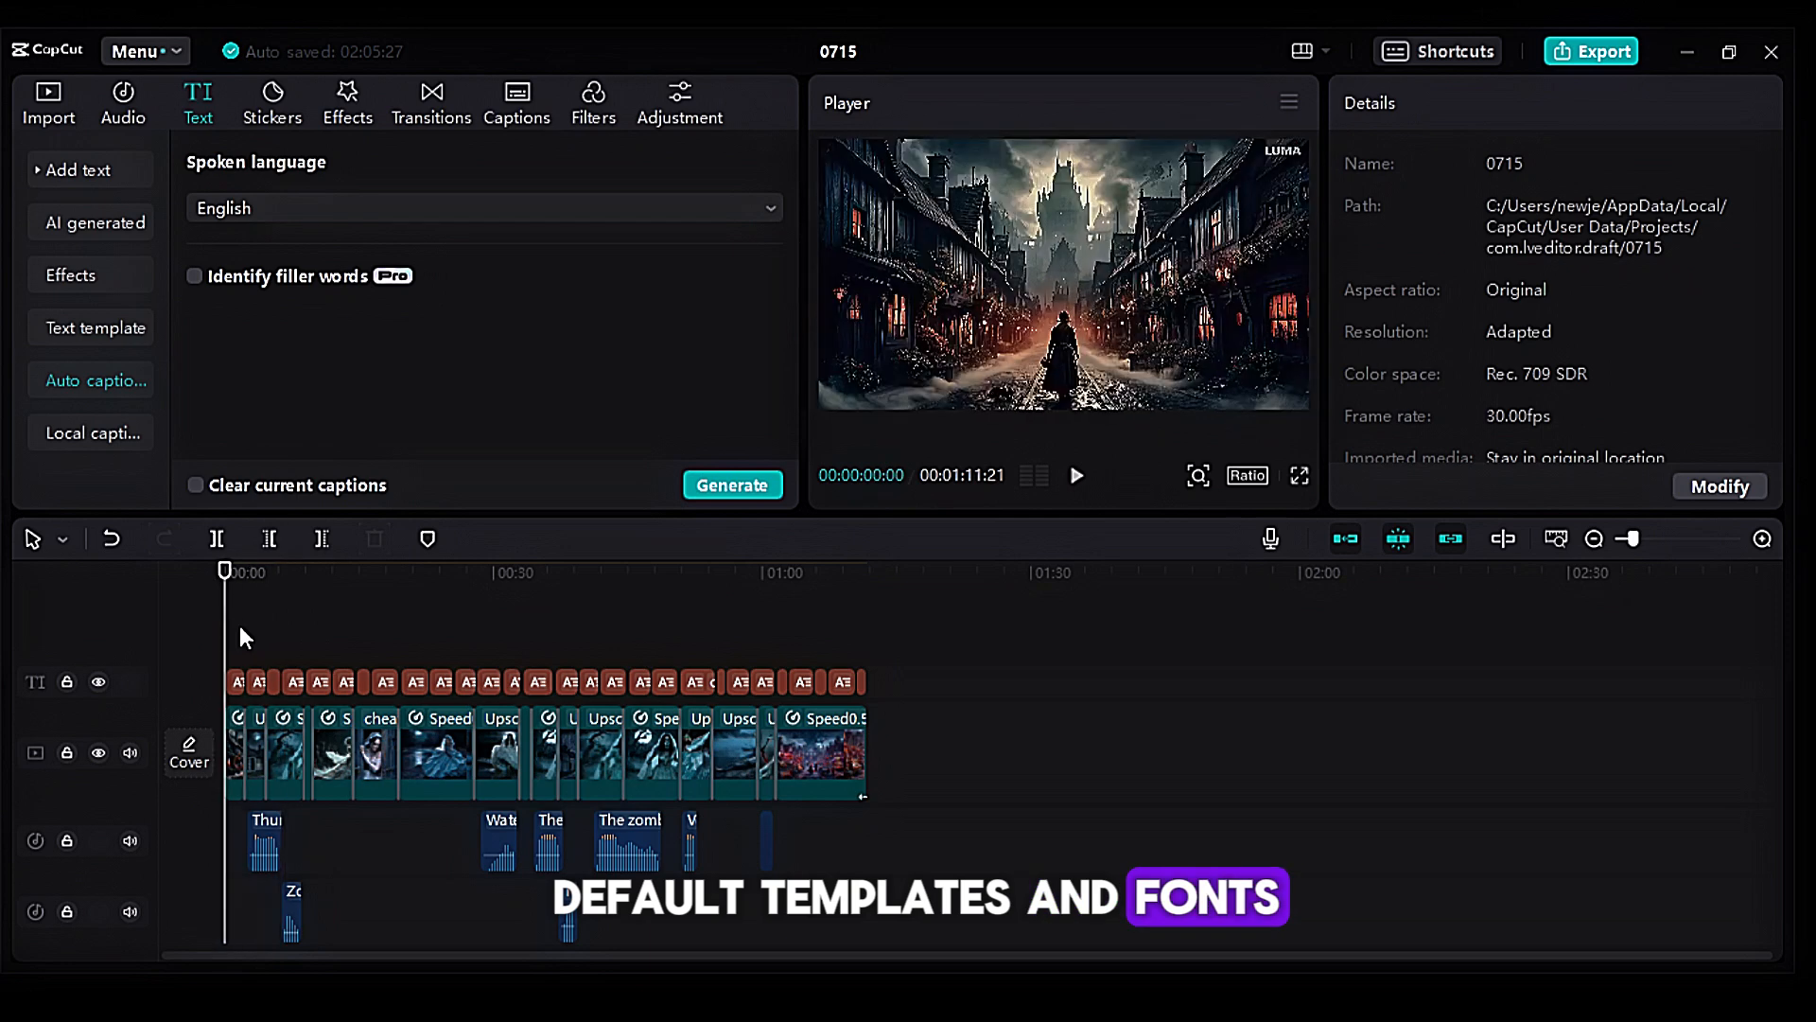
pyautogui.click(256, 681)
pyautogui.click(1498, 165)
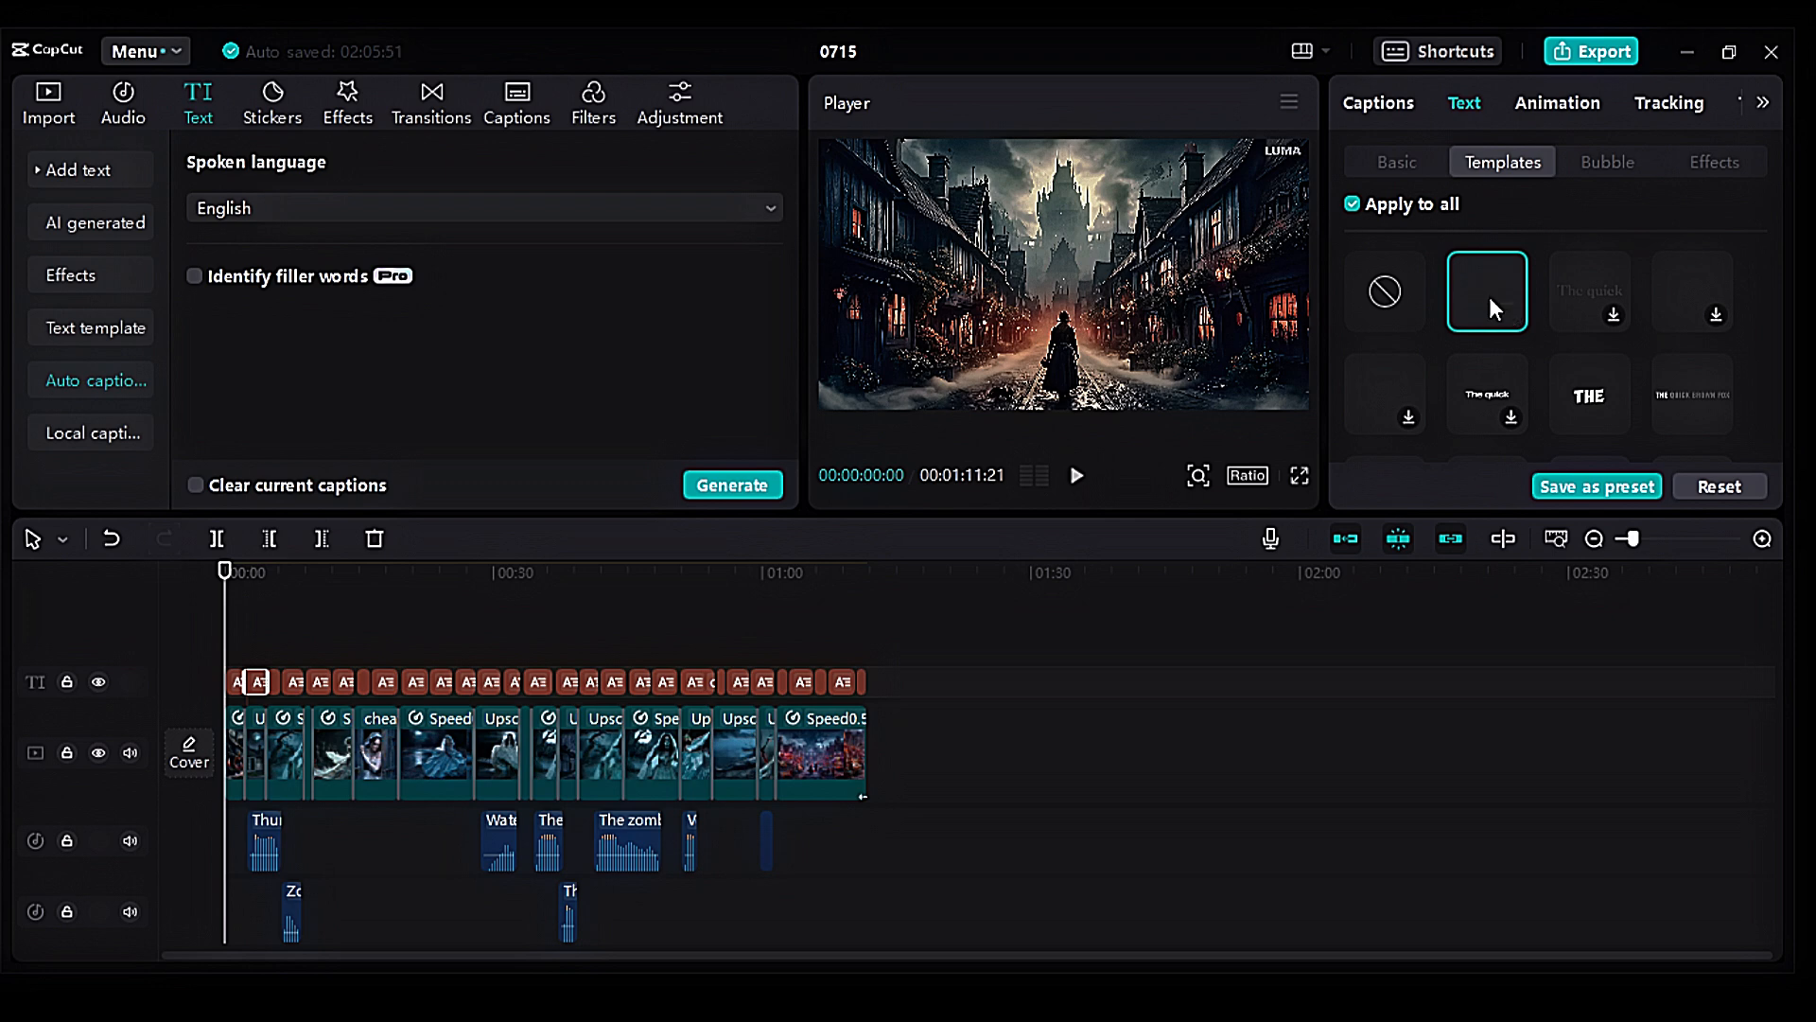
# Step: Set the font of all captions to Georgia Bold and their color to red
pyautogui.click(1399, 158)
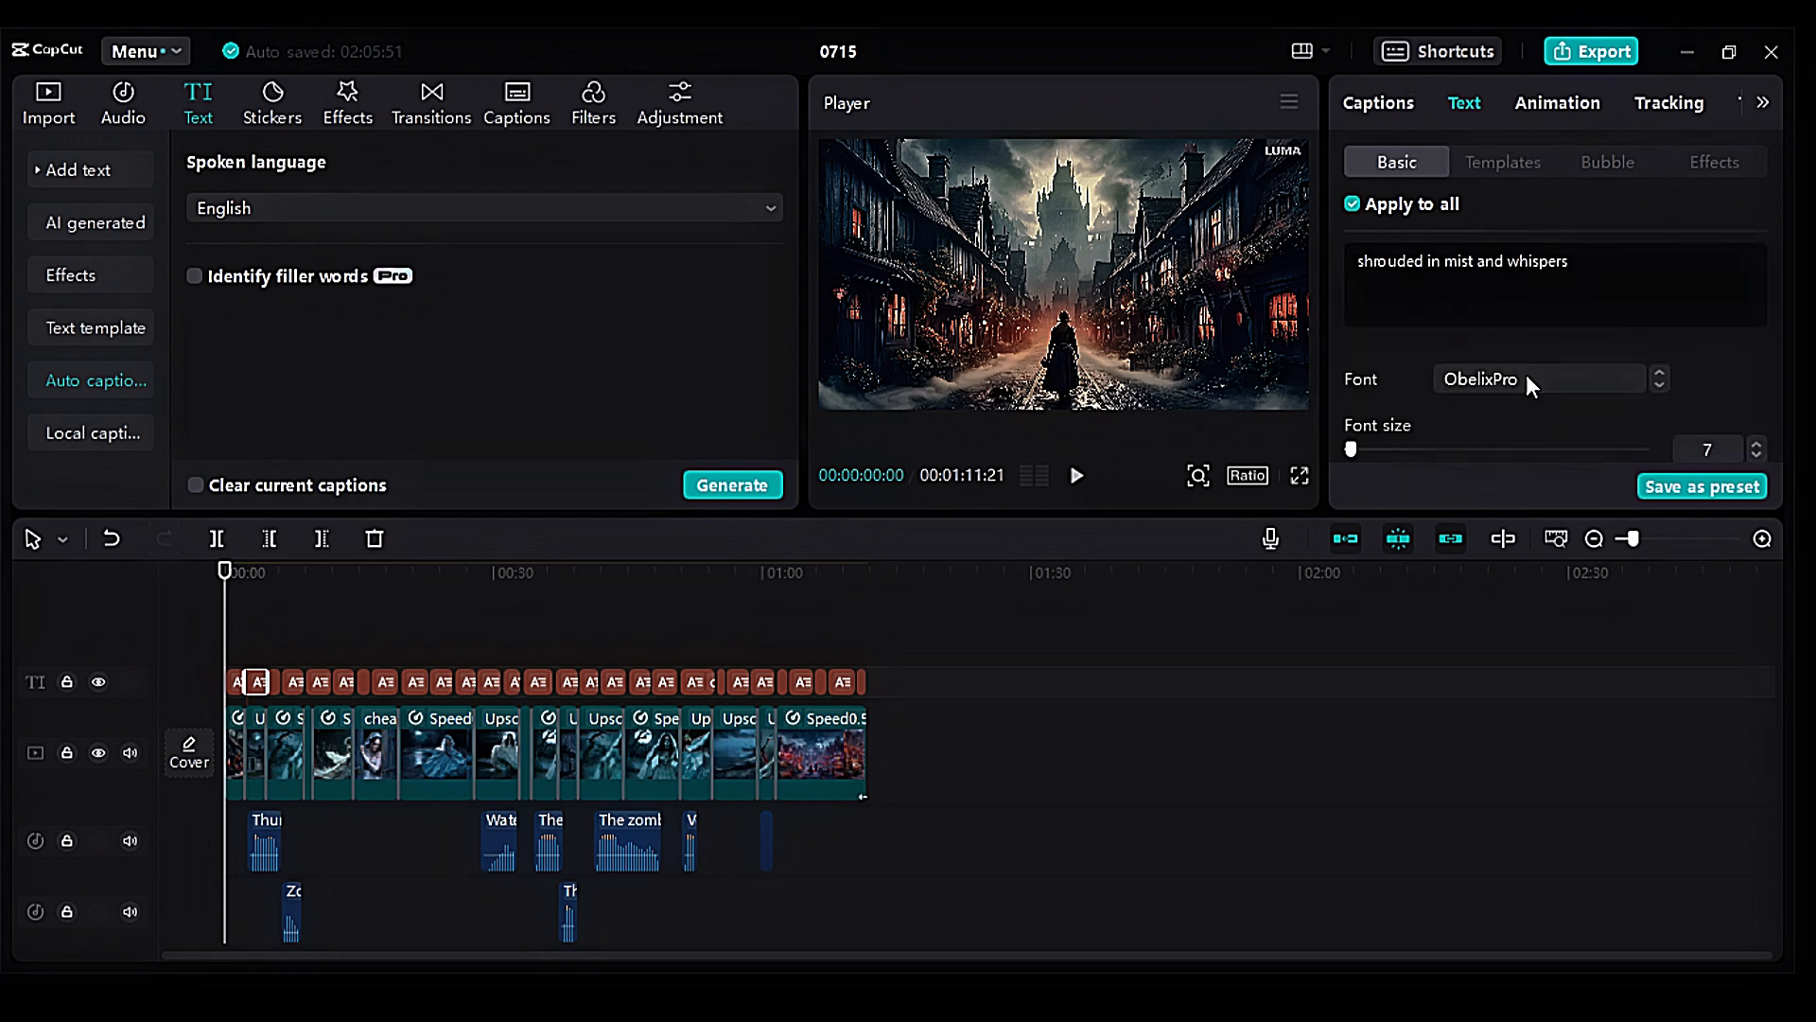
pyautogui.moveTo(222, 616); pyautogui.dragTo(265, 616)
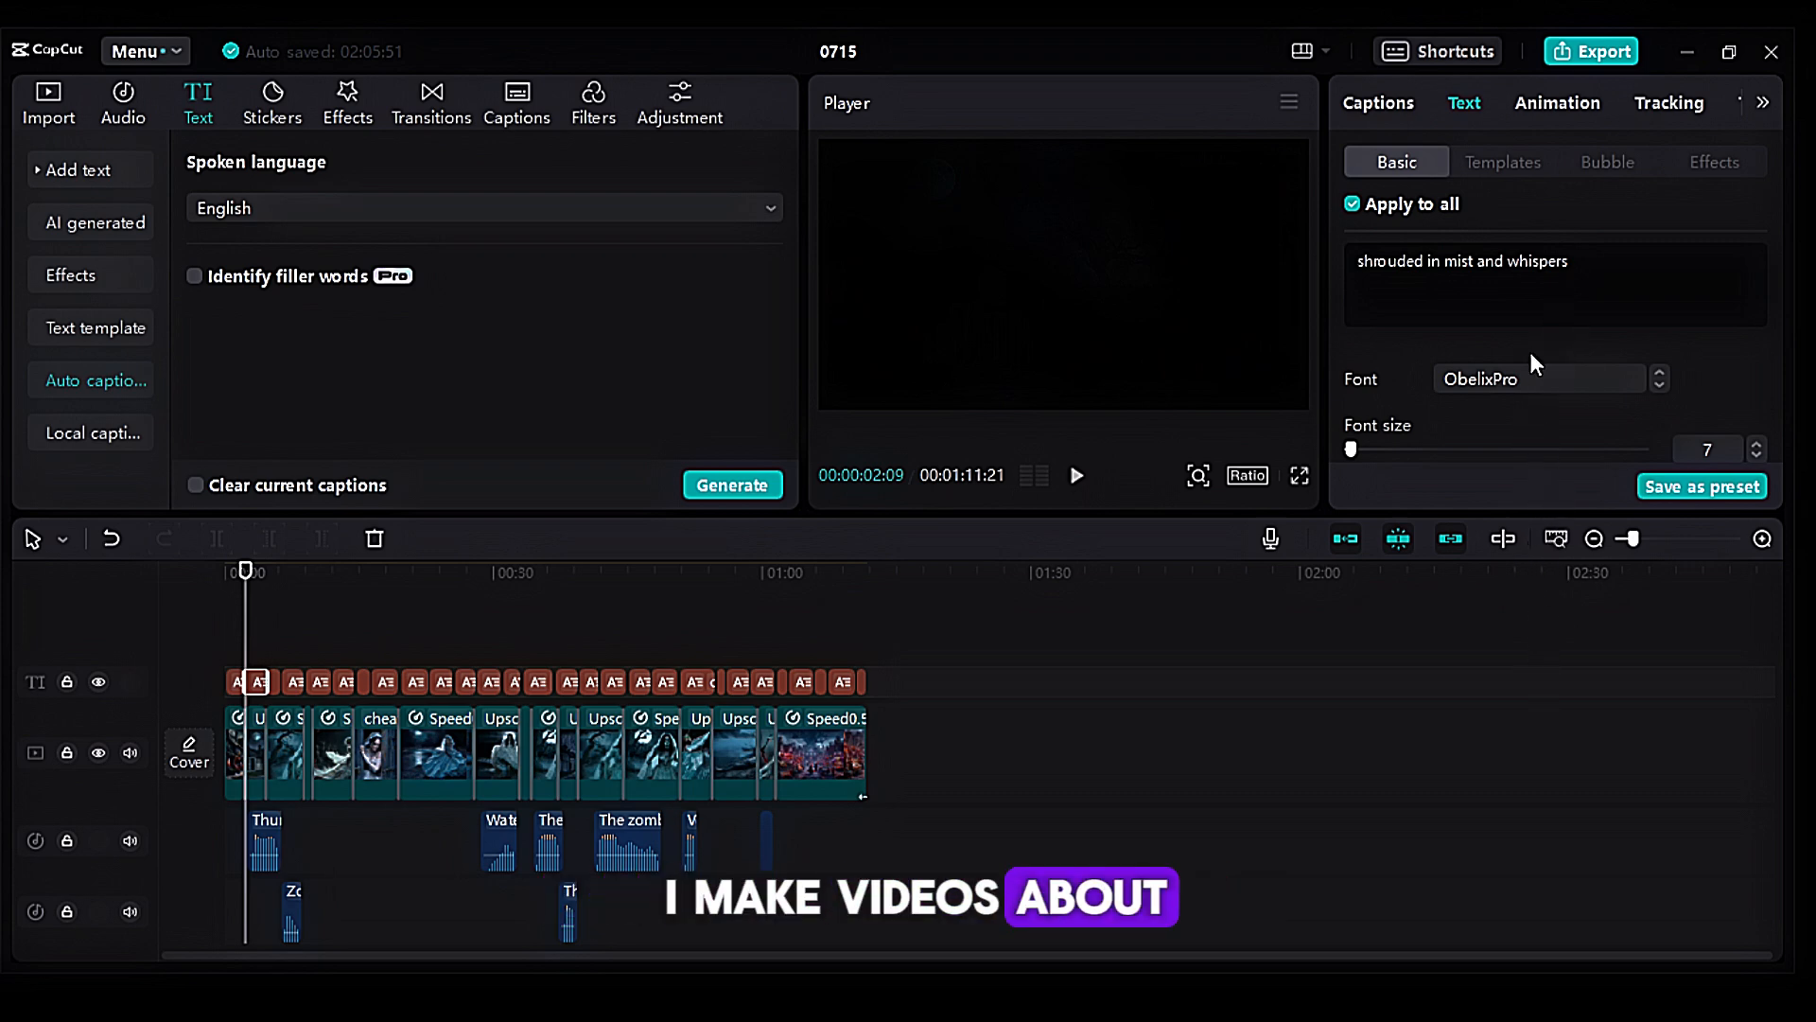
pyautogui.scroll(-3, 1576, 342)
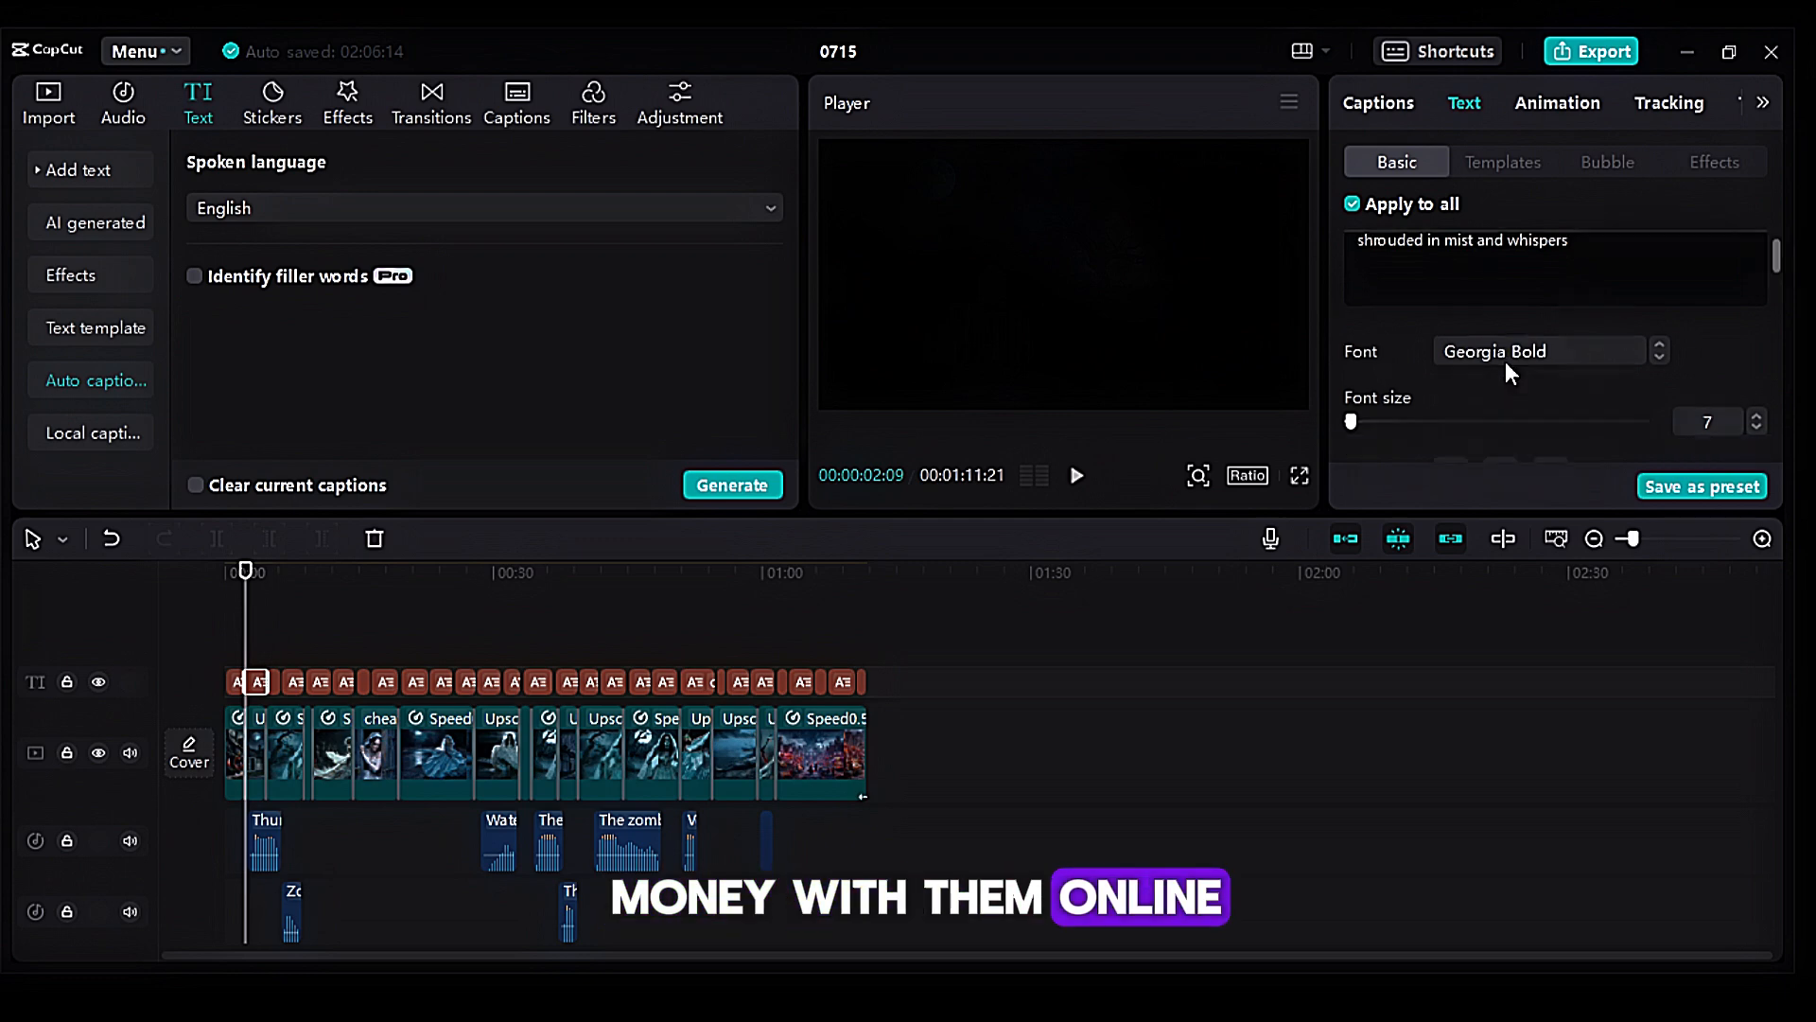
pyautogui.scroll(1, 1518, 408)
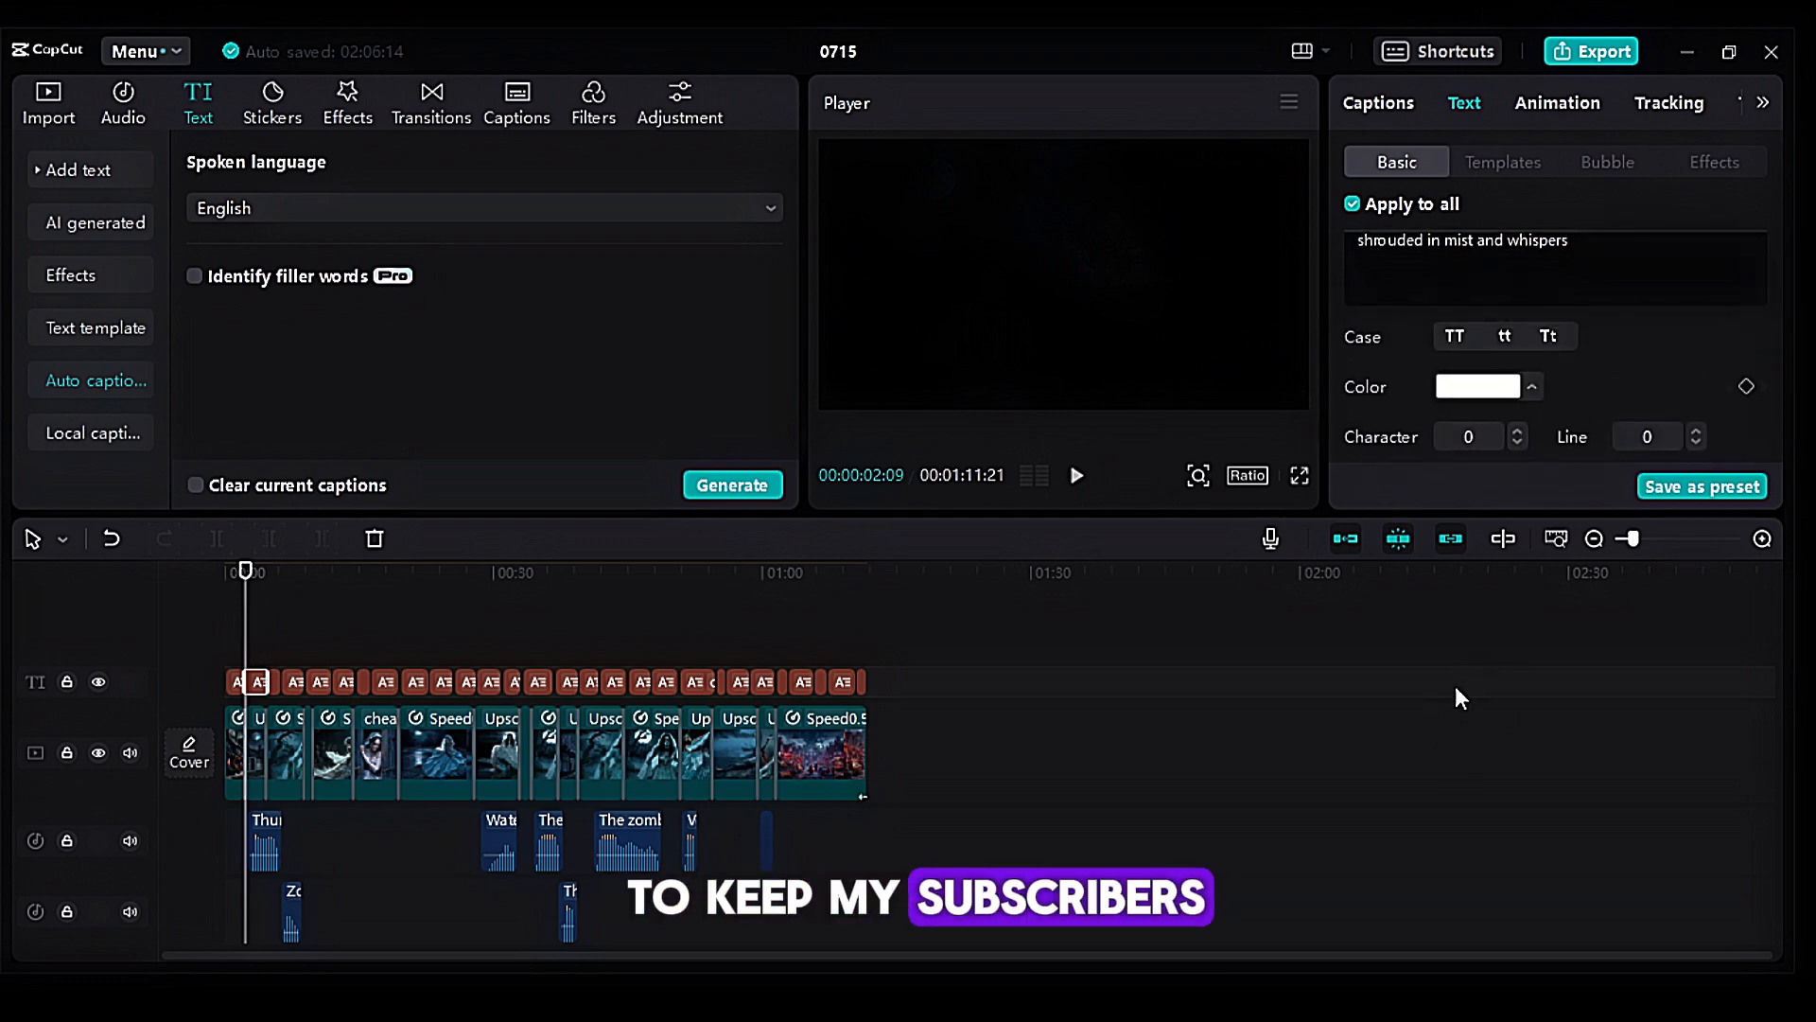
pyautogui.click(1469, 749)
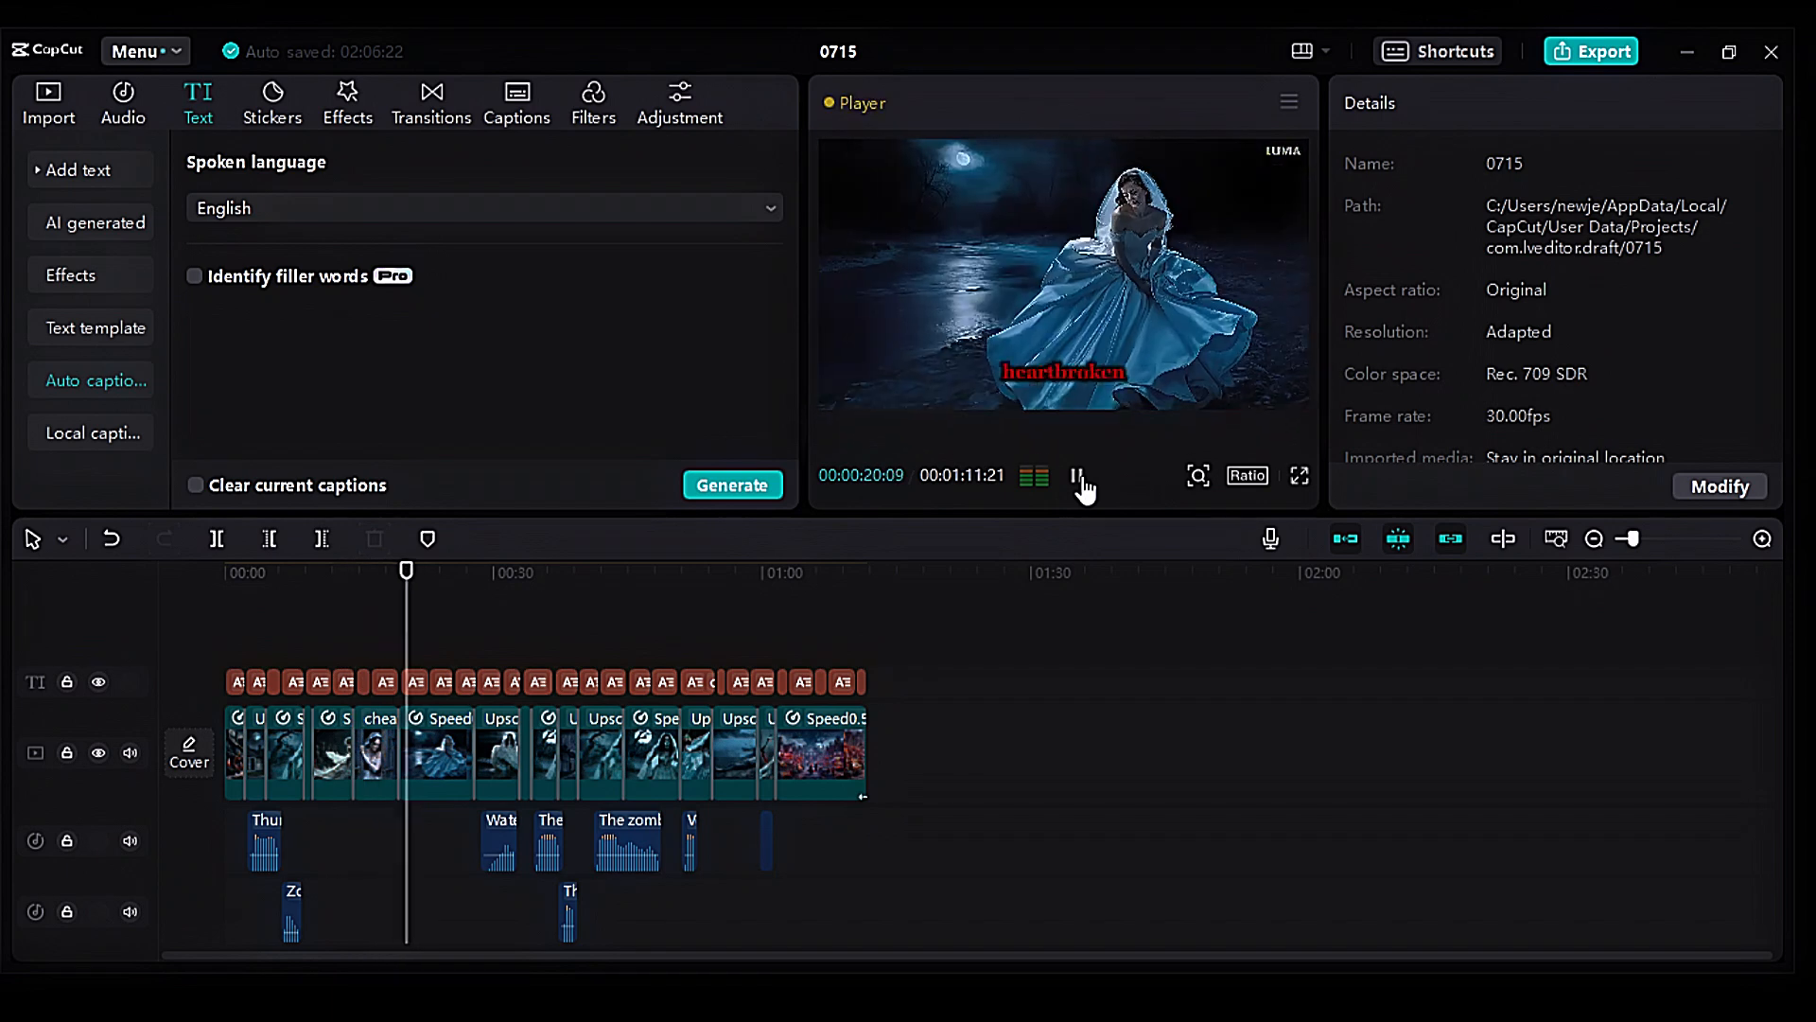
# Step: Finish previewing the captioned video and export it
pyautogui.click(1079, 478)
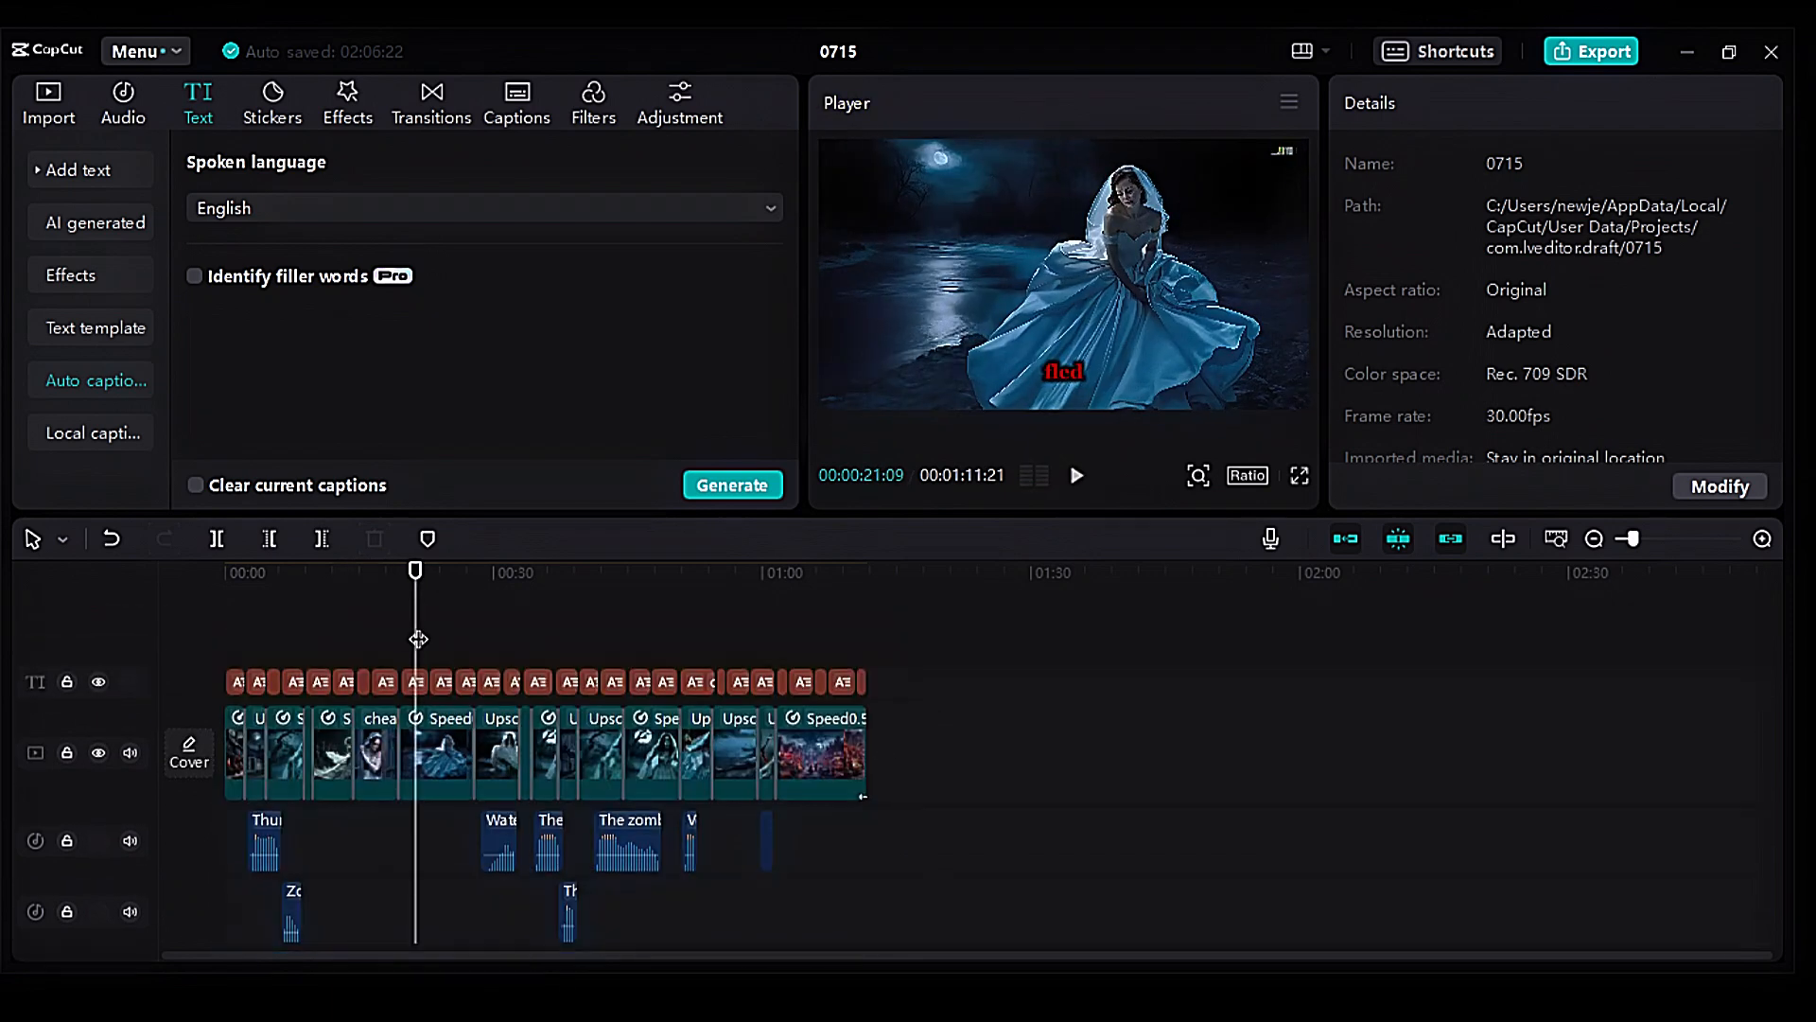
pyautogui.click(1598, 52)
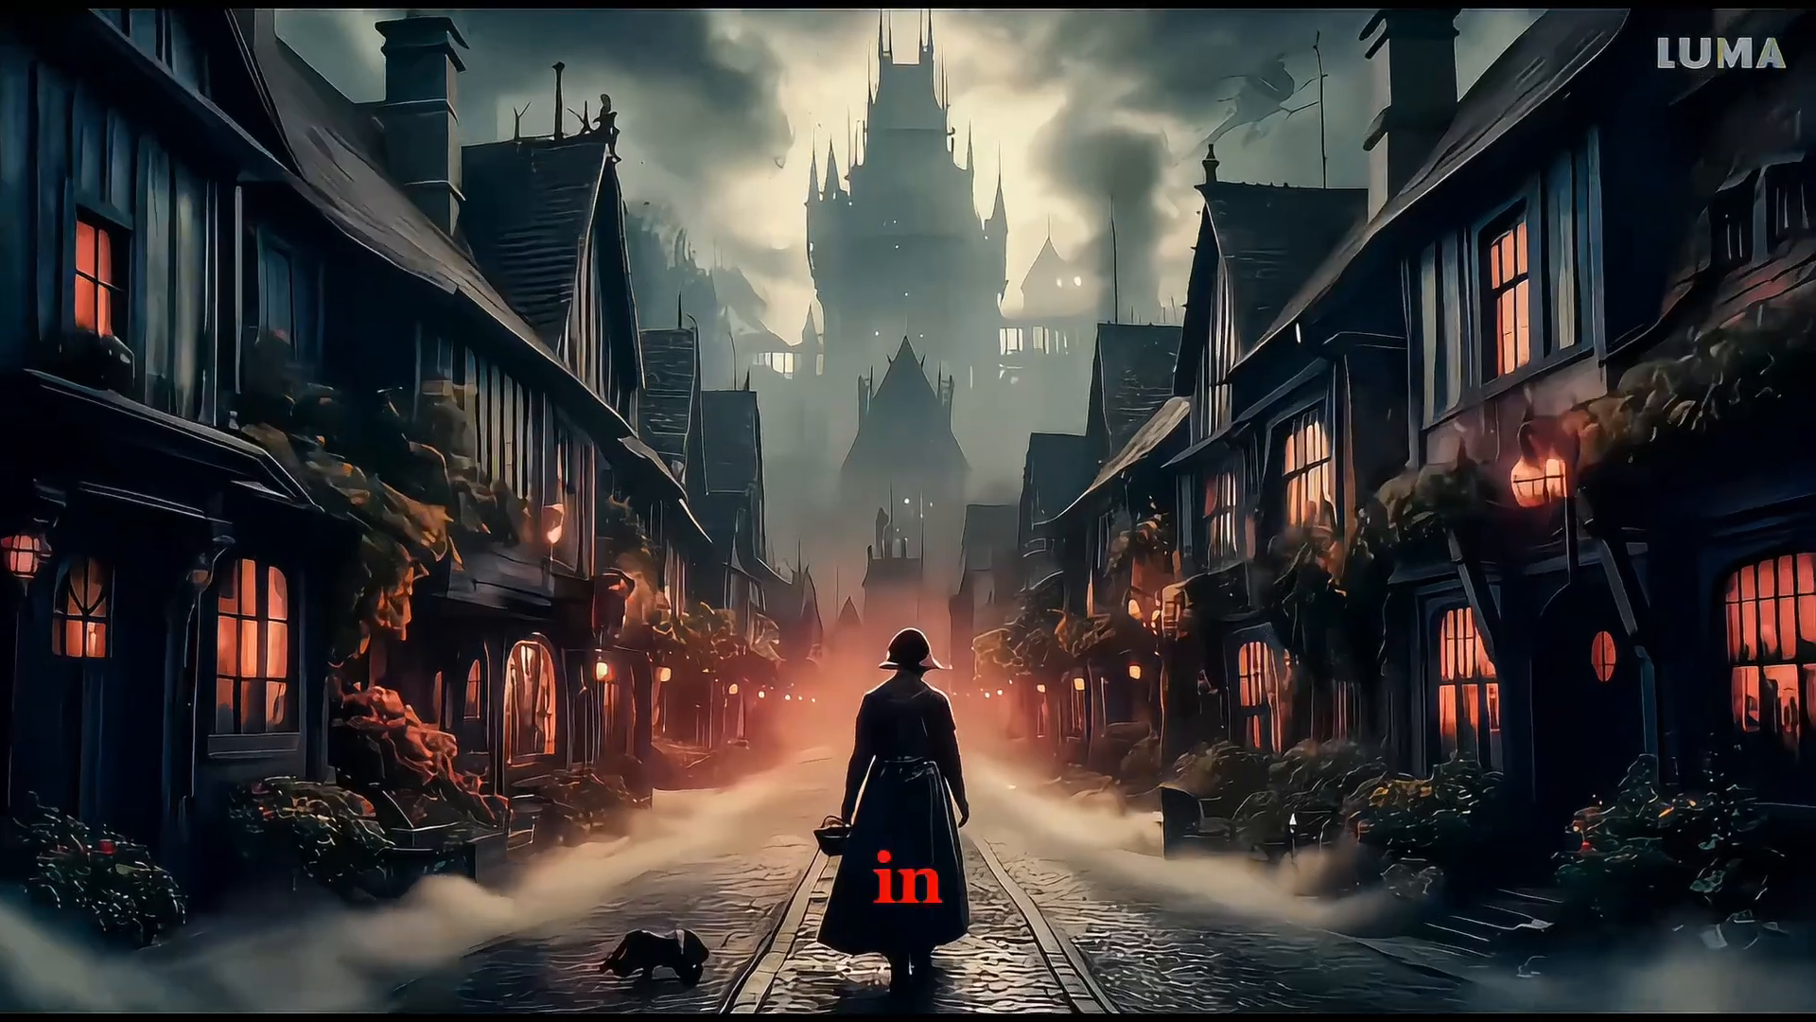